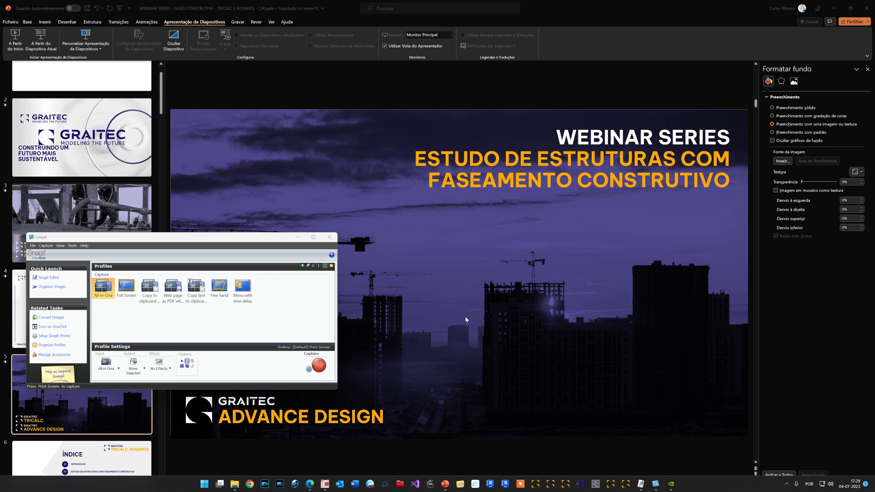
Step: Minimize the screen-capture window, switch to Advance Design and decline its Live Update
click(299, 237)
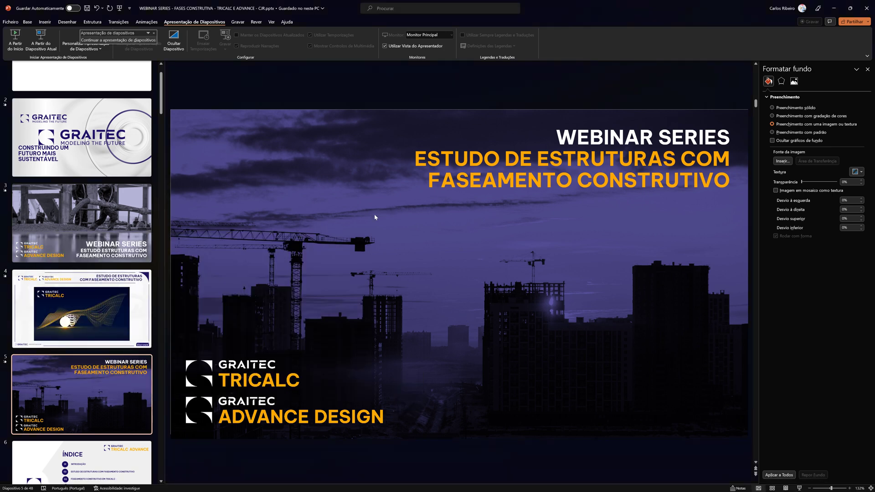
key(alt+Tab)
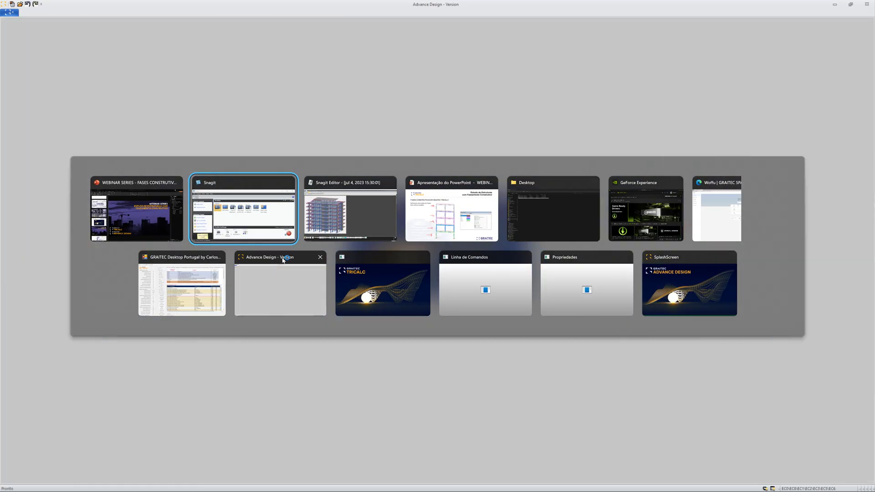
click(299, 266)
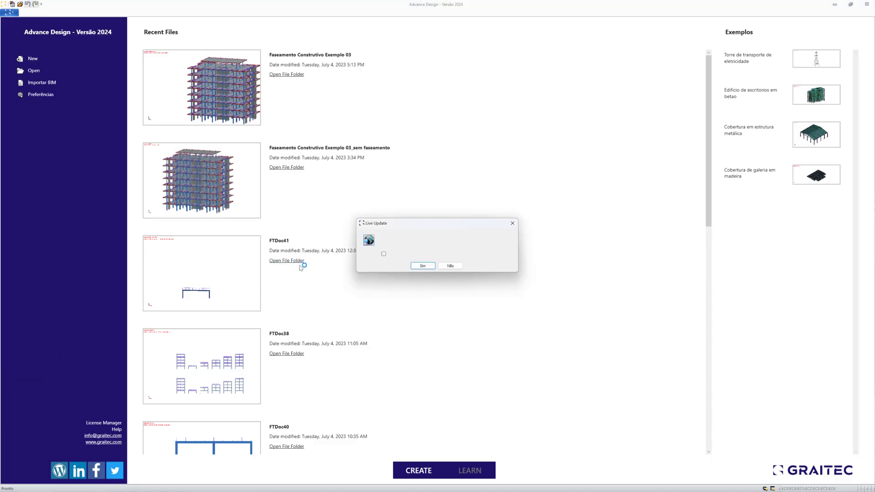
click(450, 266)
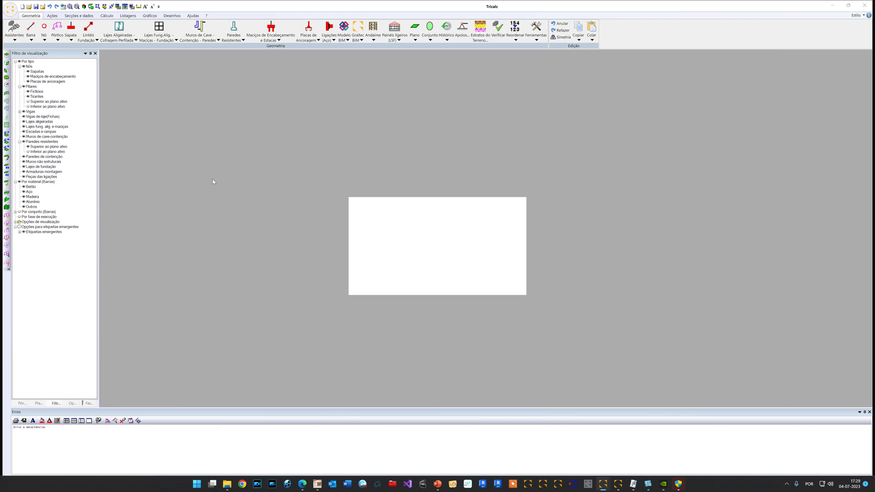
Step: Switch to Tricalc and allow RegAsm.exe to make changes to the device
mouse_move(608, 488)
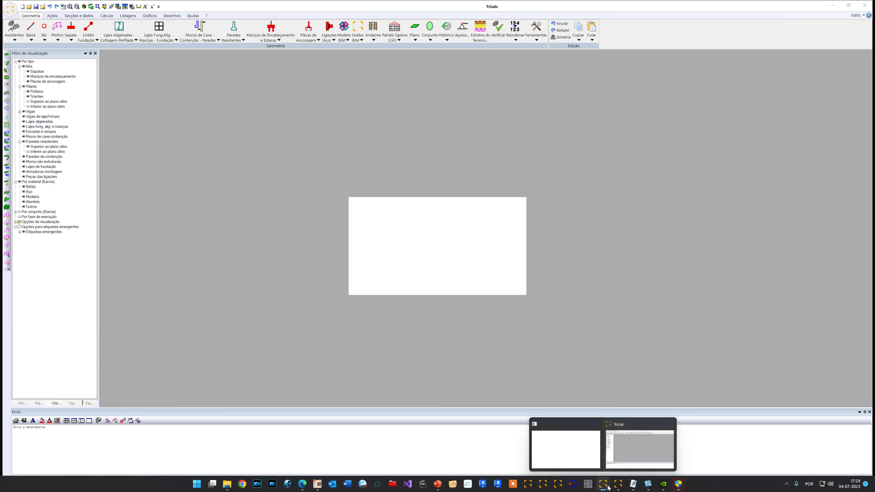
click(679, 484)
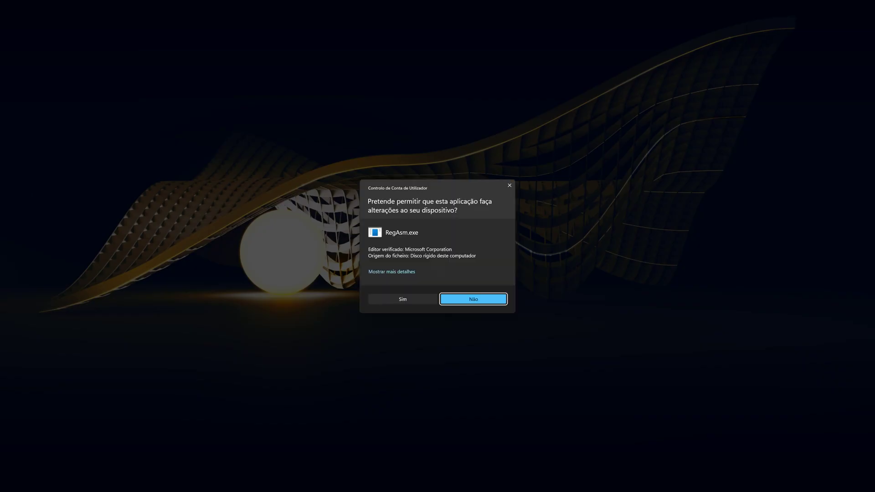
click(412, 300)
click(485, 261)
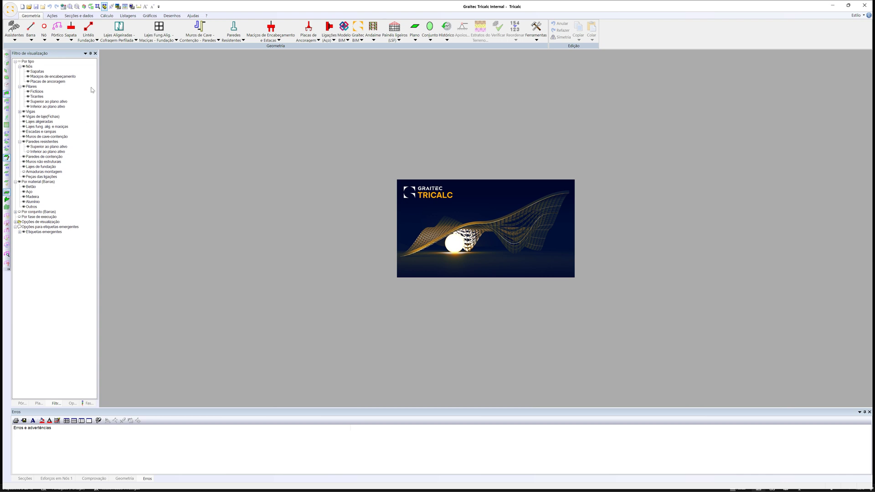
Step: Create a new structure named Exemplo 0702 in the Estruturas Tricalc 2022 folder
click(10, 9)
click(21, 24)
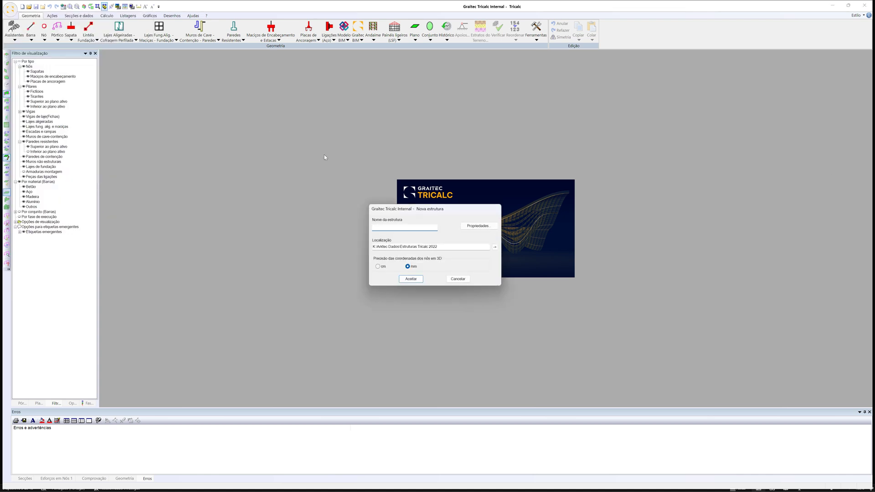
text(Fa)
click(410, 278)
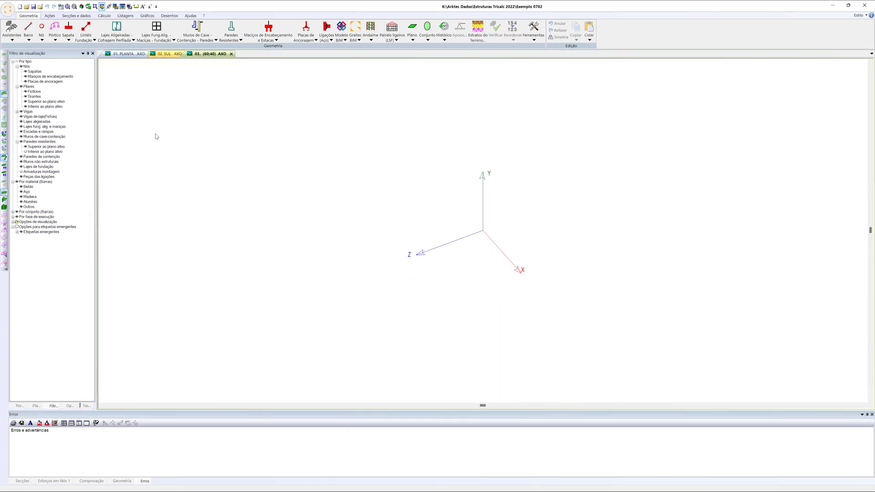
Step: Generate a planar geometric grid with two 400 cm spacings in X, four storeys in Y and no bars at level 0
click(11, 29)
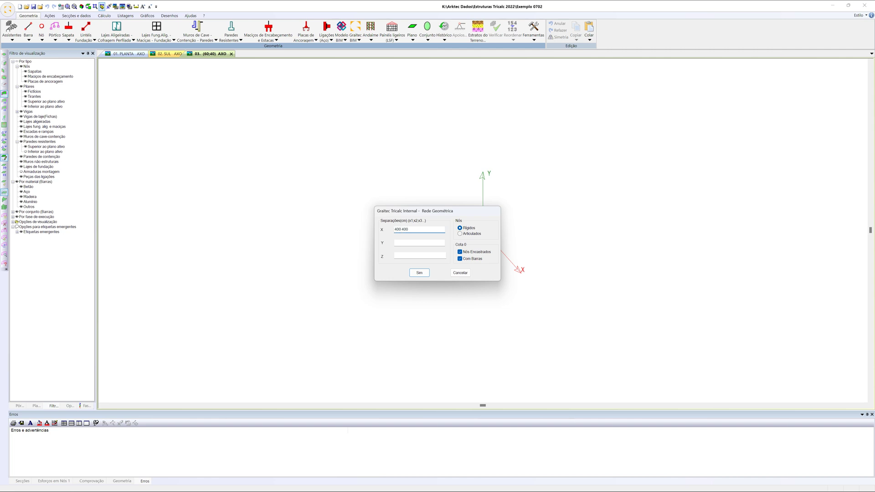
click(410, 242)
click(476, 260)
click(419, 272)
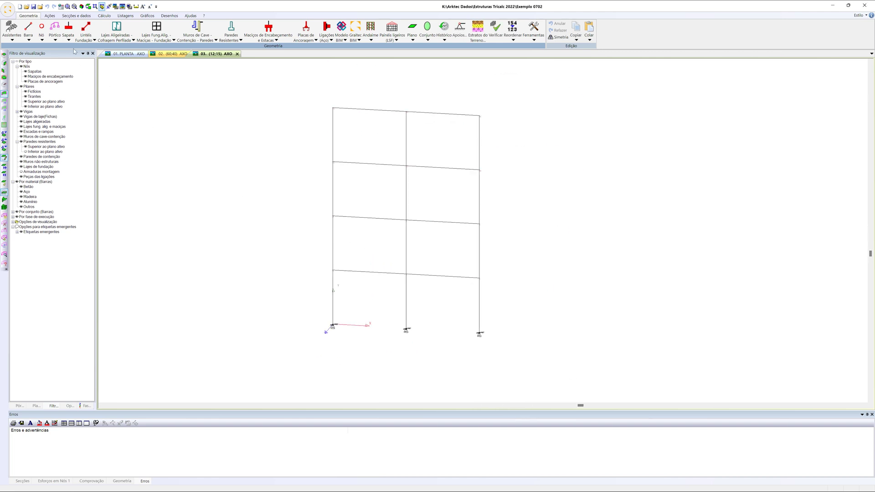
Step: Assign sections to all the frame's columns and beams with automatic pre-dimensioning, accepting the loss of the current one
click(70, 17)
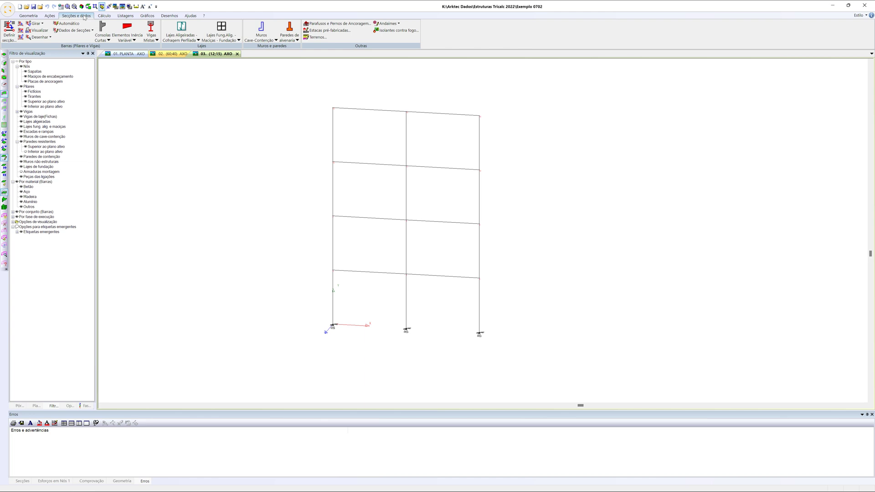
click(37, 16)
click(76, 15)
click(67, 24)
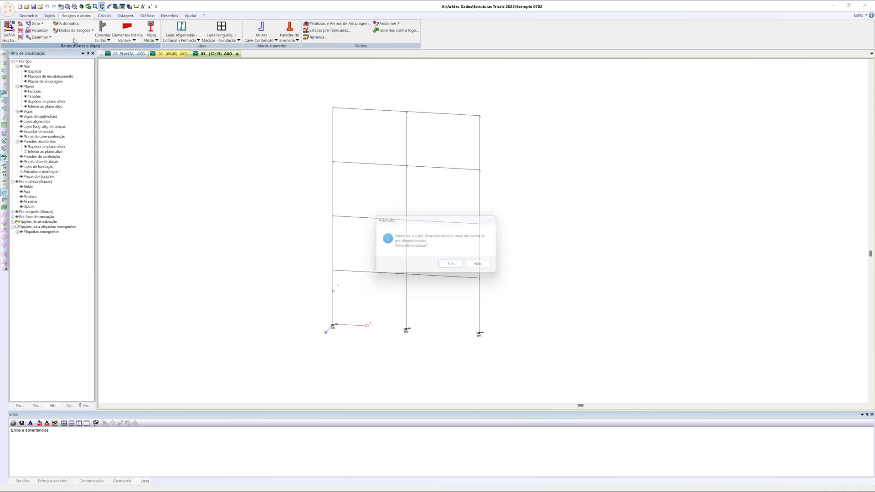
click(460, 268)
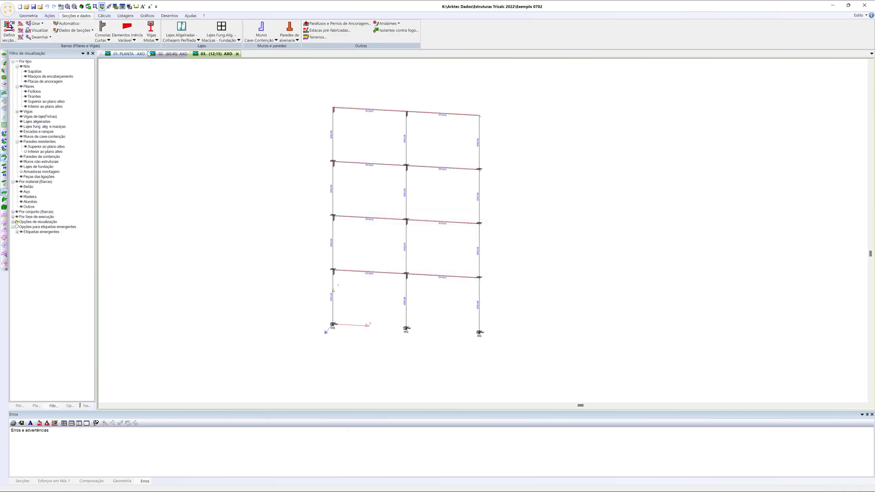
Step: Display the frame's bars as rendered sections and inspect the beams and columns up close
click(122, 6)
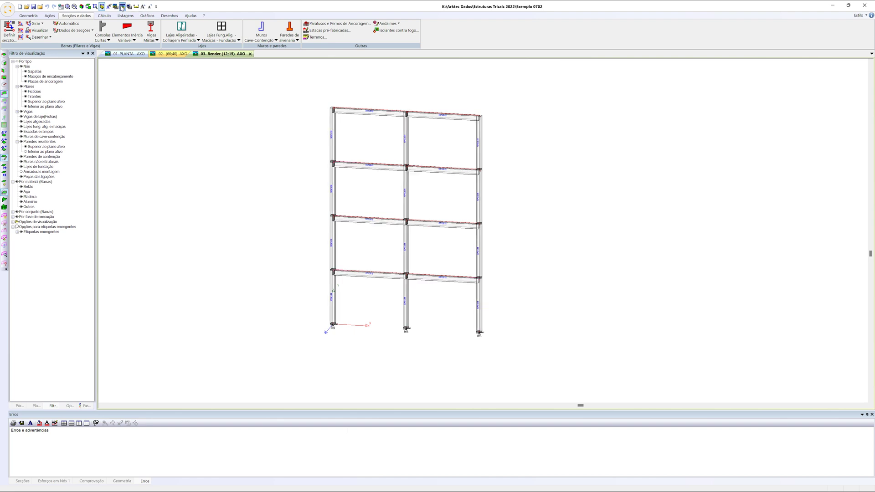
middle_drag(283, 172, 252, 186)
scroll(312, 248, up, 3)
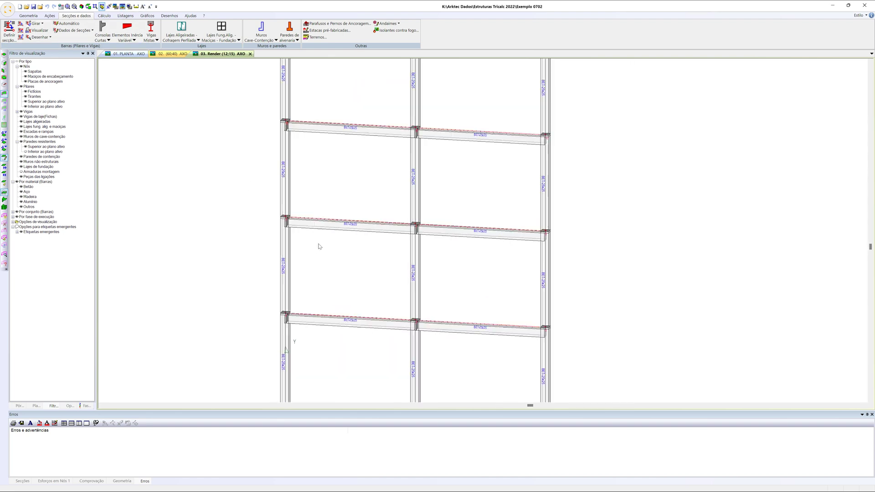
scroll(318, 246, down, 2)
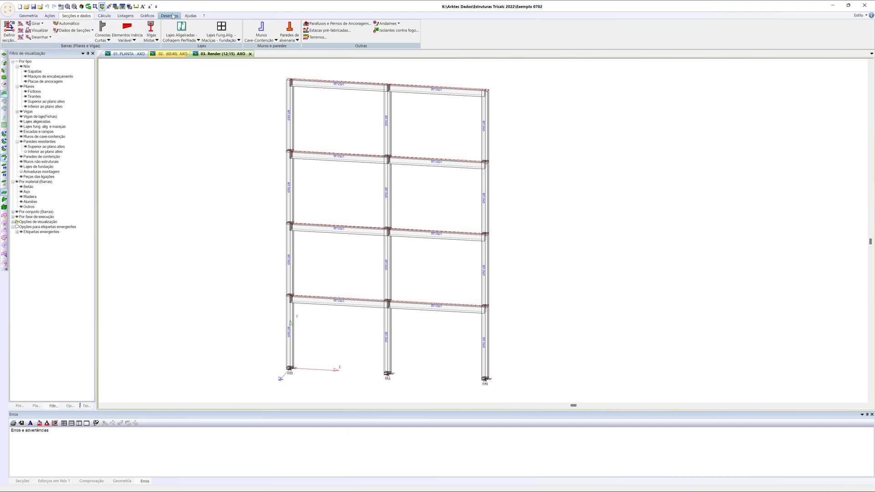
Step: Show the execution phases (Fases de execução) window, widen its name column and select Fase final
click(190, 15)
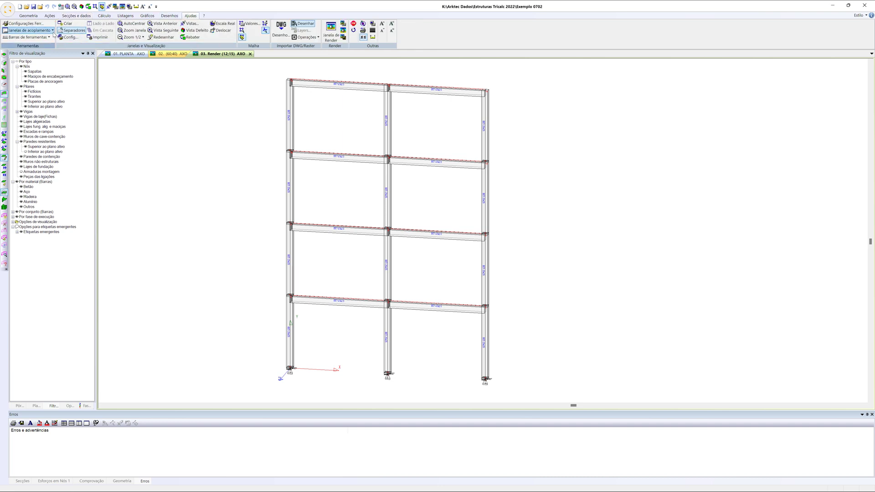
click(28, 30)
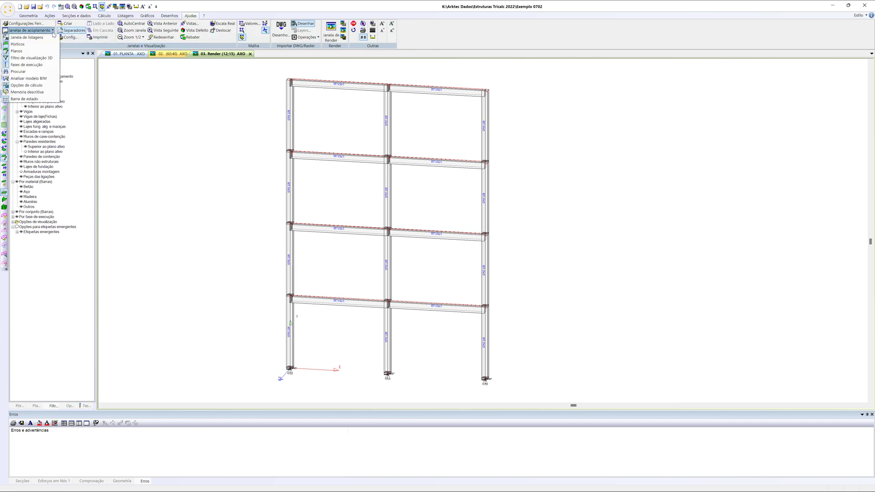
click(26, 65)
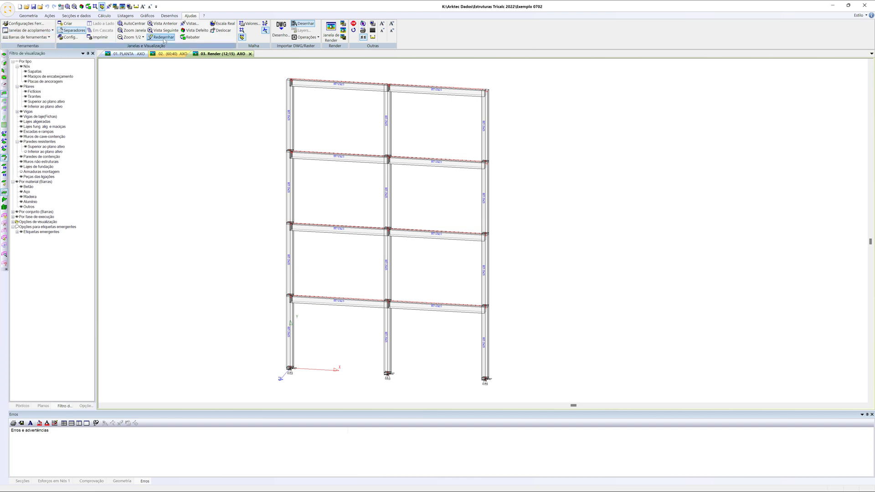
click(51, 31)
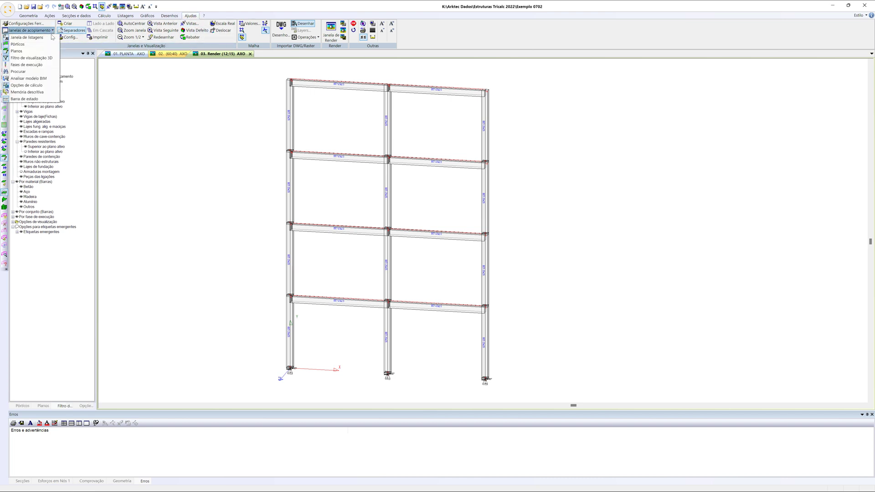
click(39, 65)
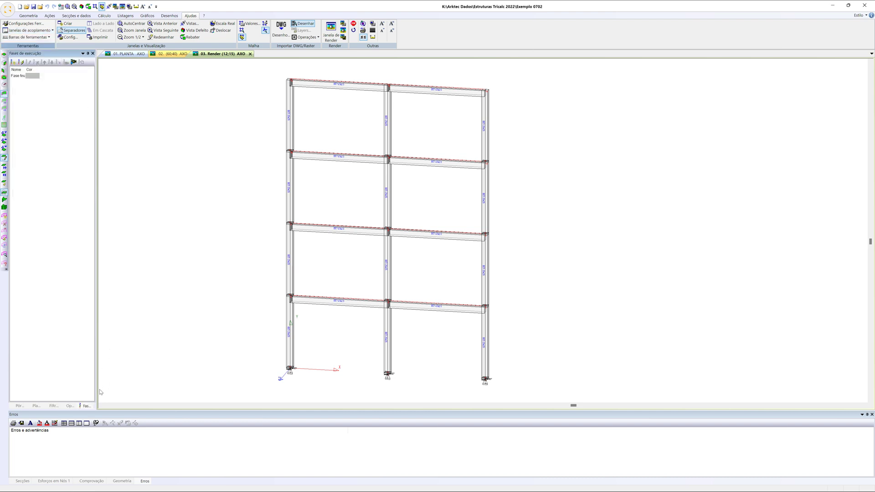
click(69, 406)
click(80, 406)
drag(26, 69, 48, 71)
click(41, 76)
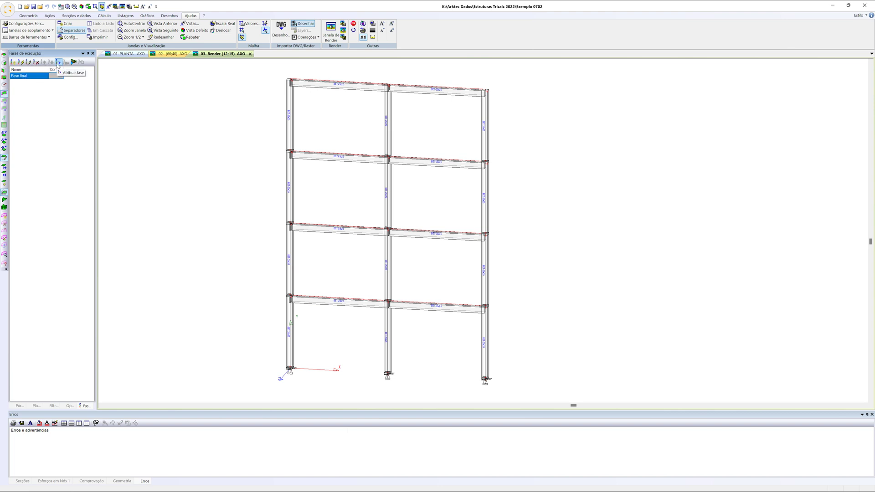
Step: Create four execution phases, Fase 1 to Fase 4, with their proposed names and colours
click(15, 62)
click(423, 260)
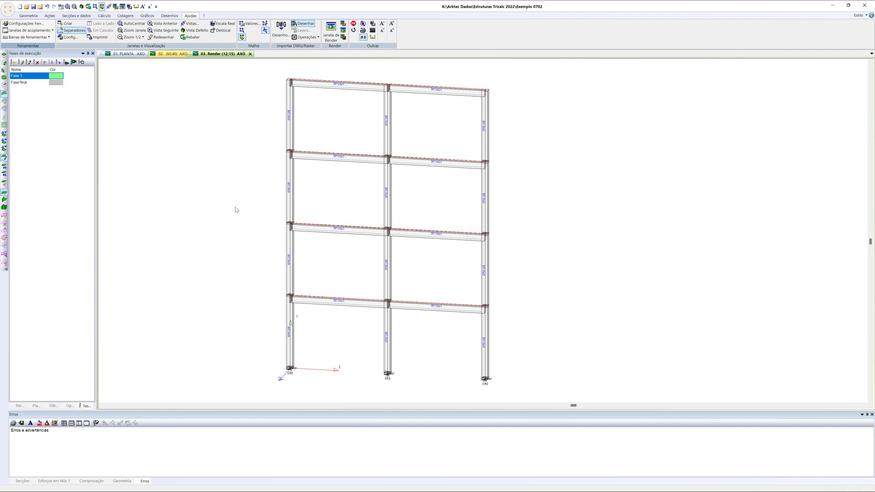
click(14, 62)
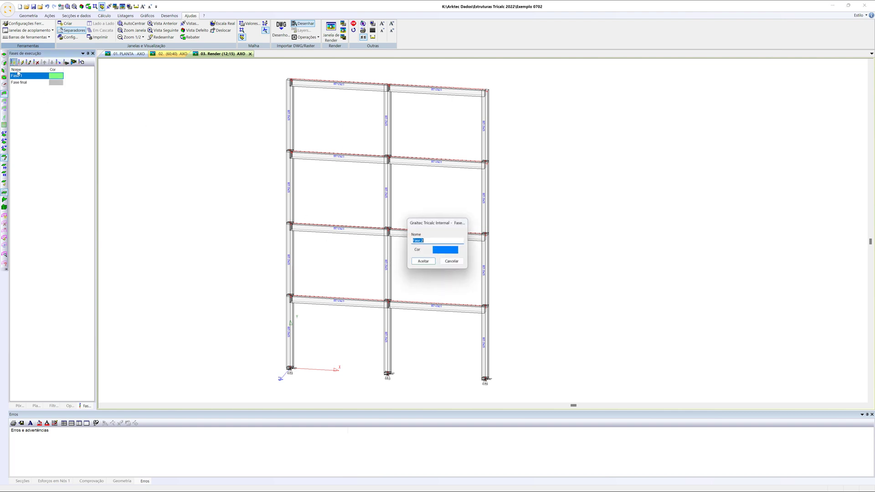
click(422, 262)
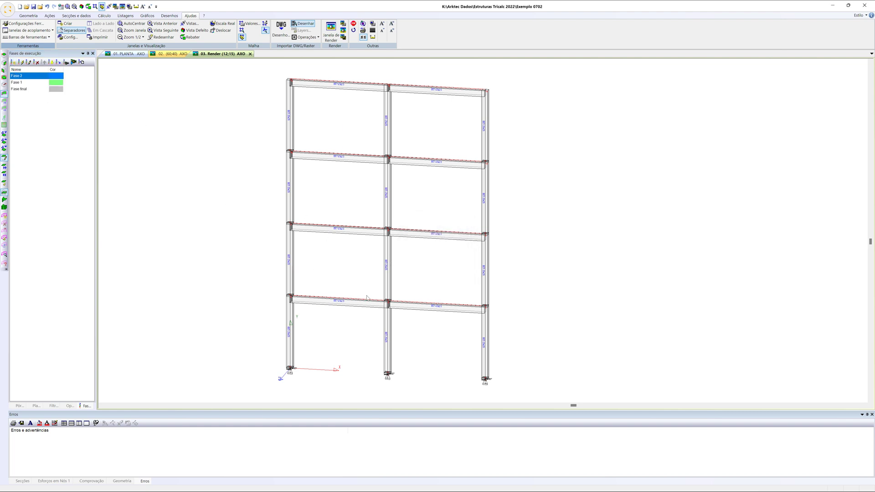
click(14, 63)
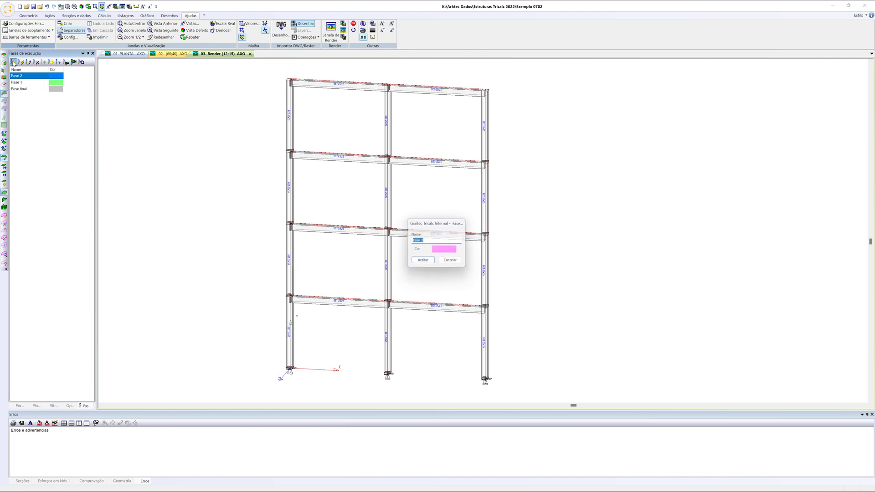
click(422, 262)
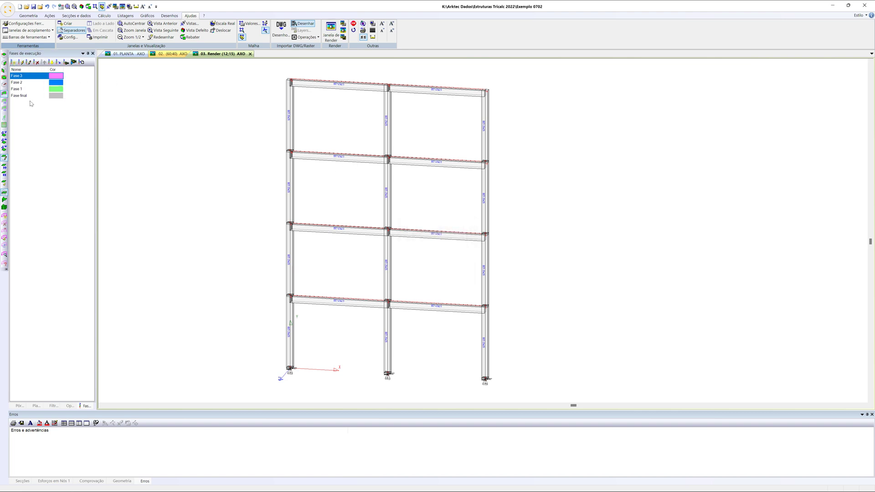
click(14, 63)
click(422, 262)
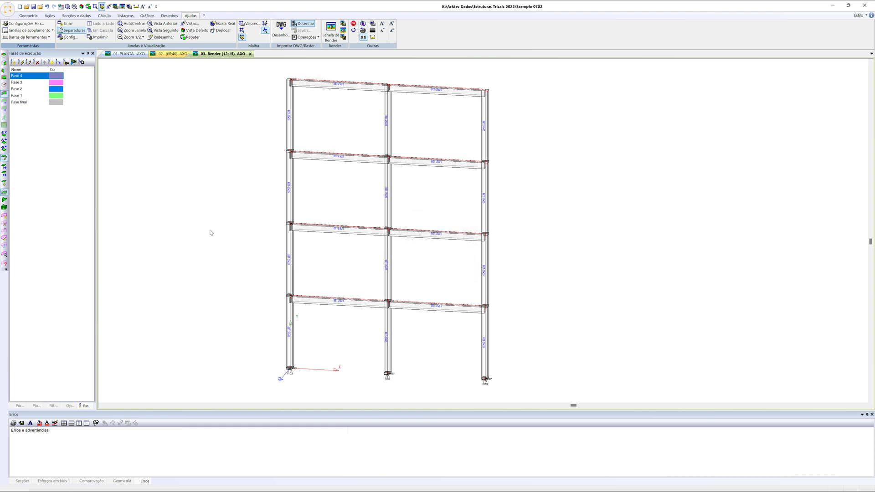
Step: Reorder the execution phases to run Fase 1, Fase 2, Fase 3, Fase 4 ahead of Fase final
click(25, 95)
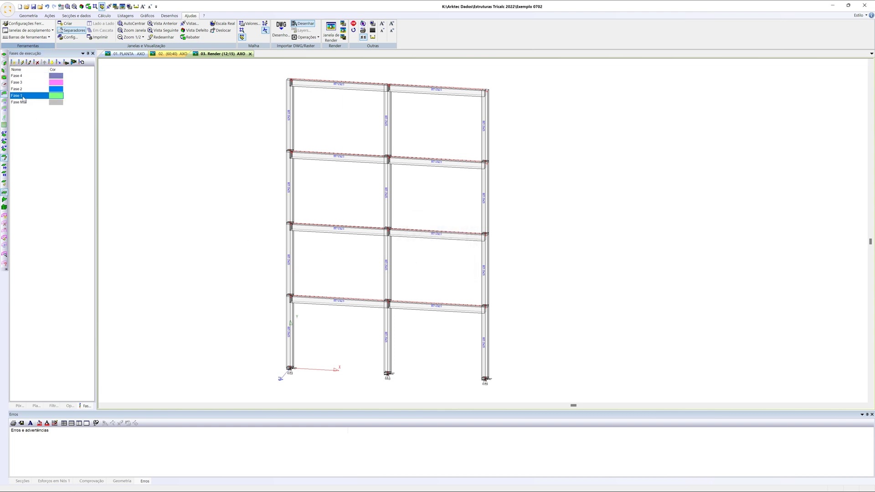
click(44, 62)
click(44, 63)
click(45, 62)
click(27, 96)
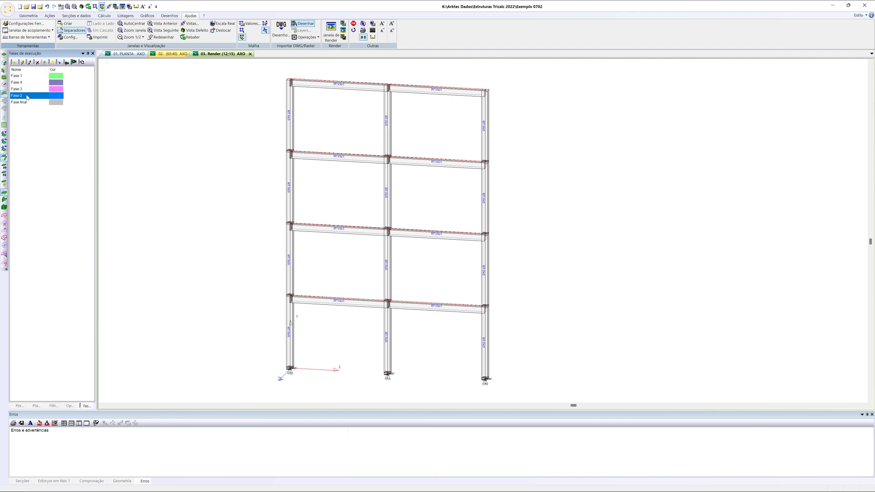
click(45, 62)
click(44, 62)
click(44, 63)
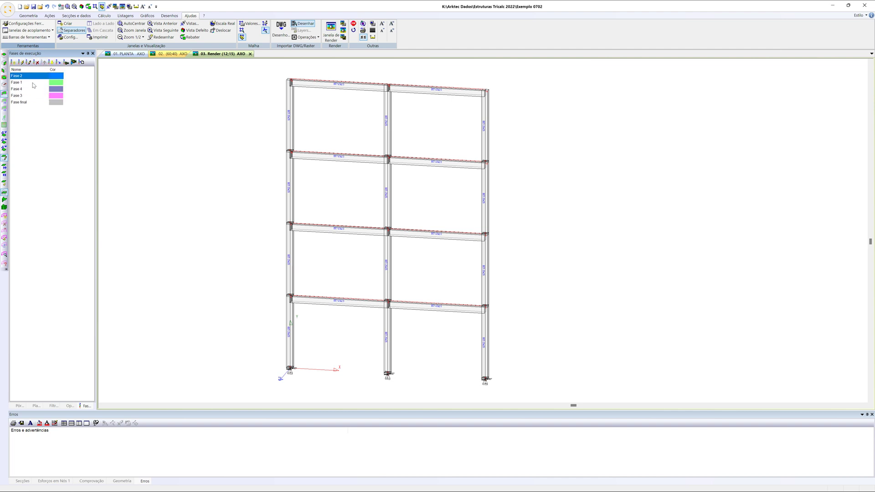
click(52, 63)
click(28, 90)
click(36, 94)
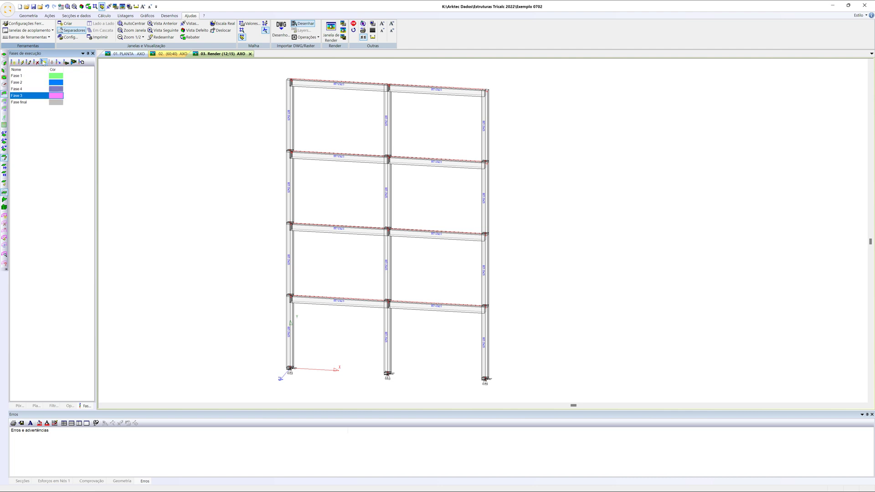
click(44, 62)
Step: Assign Fase 1 to the columns and beams of the frame's lowest storey
click(25, 79)
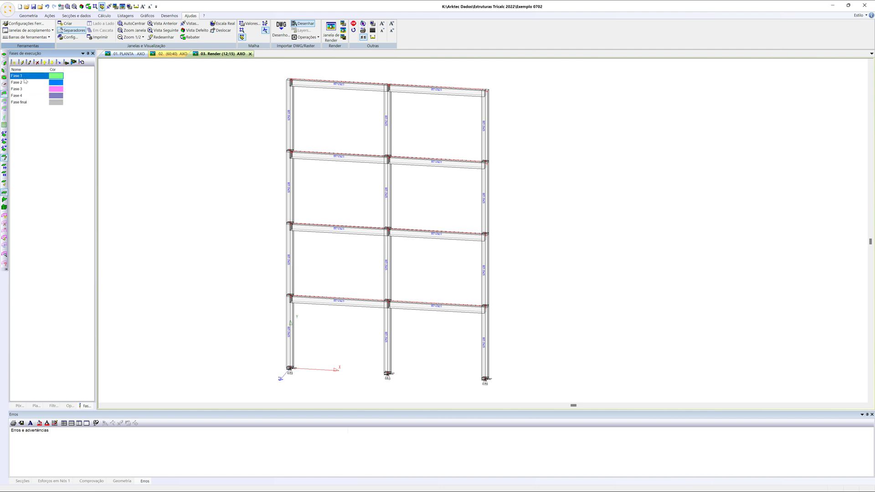
click(58, 63)
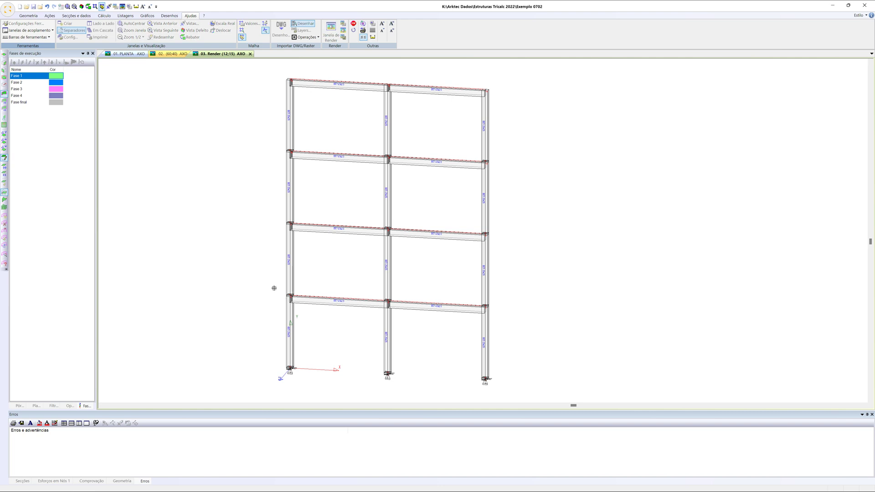
drag(267, 284, 531, 394)
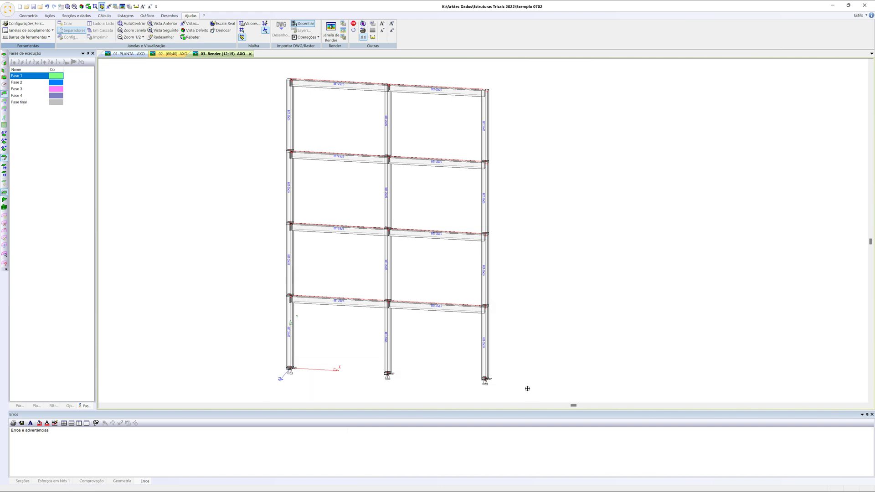
scroll(258, 306, up, 3)
scroll(257, 305, down, 3)
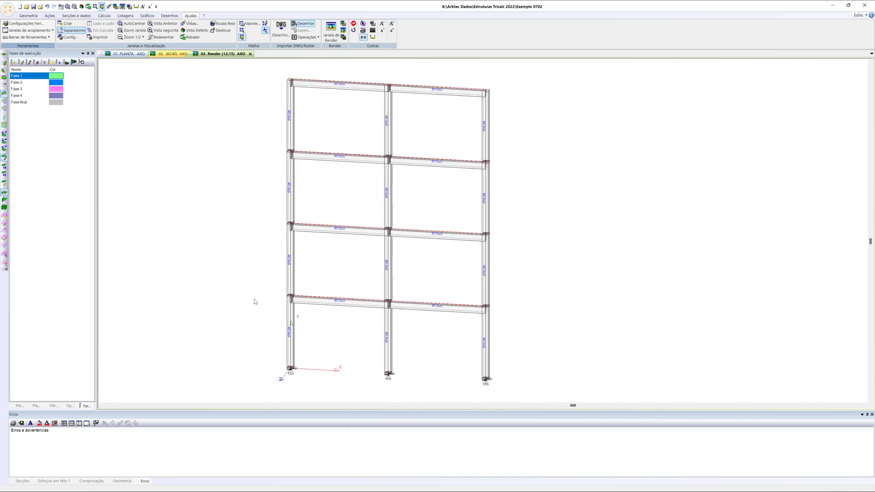
right_click(216, 243)
click(263, 326)
scroll(262, 324, up, 1)
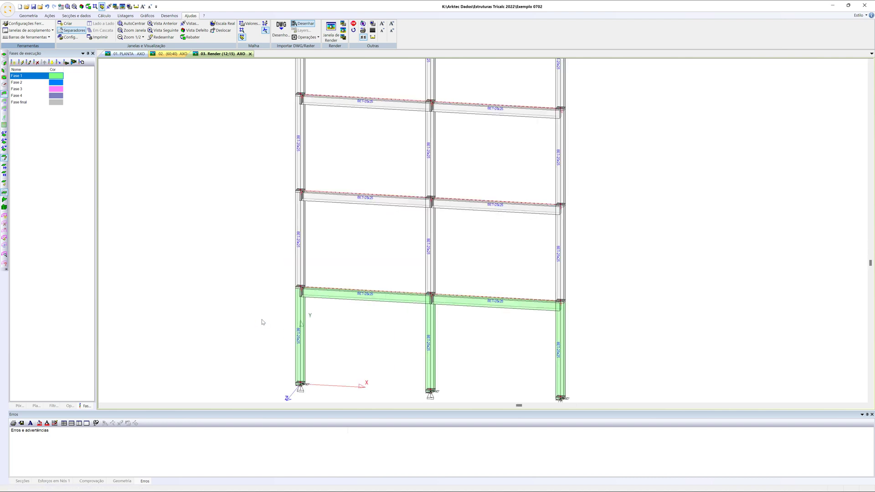
scroll(262, 321, down, 1)
middle_drag(262, 321, 223, 282)
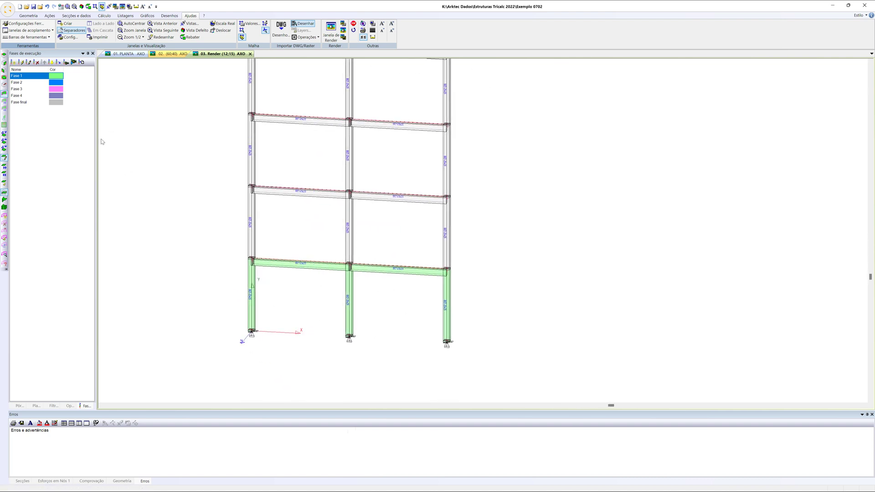
Step: Assign Fase 2 to the columns and beams of the frame's second storey
click(41, 82)
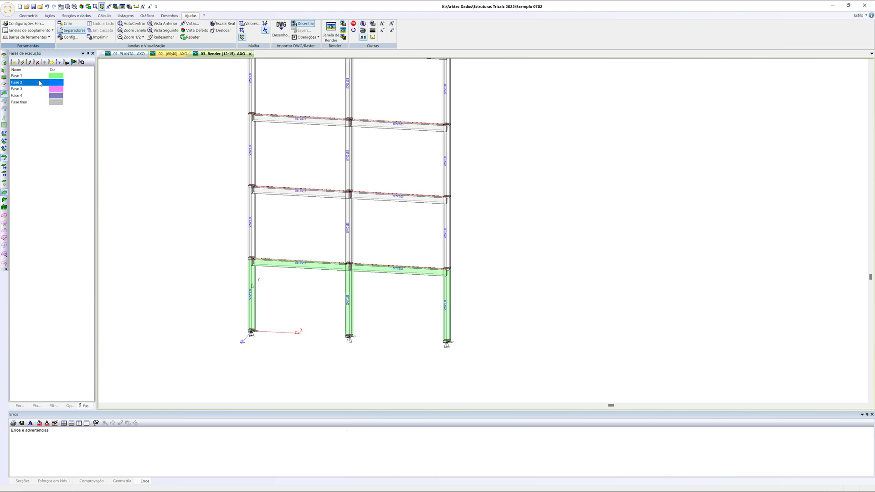
click(59, 62)
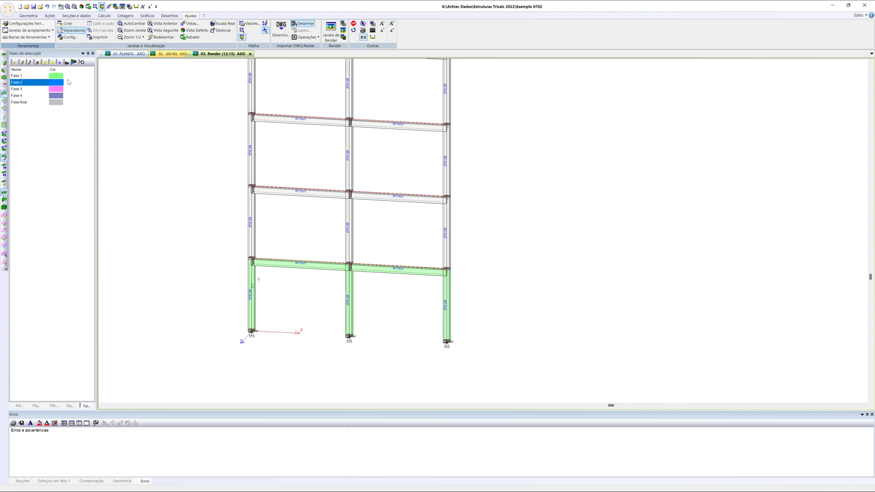
click(59, 62)
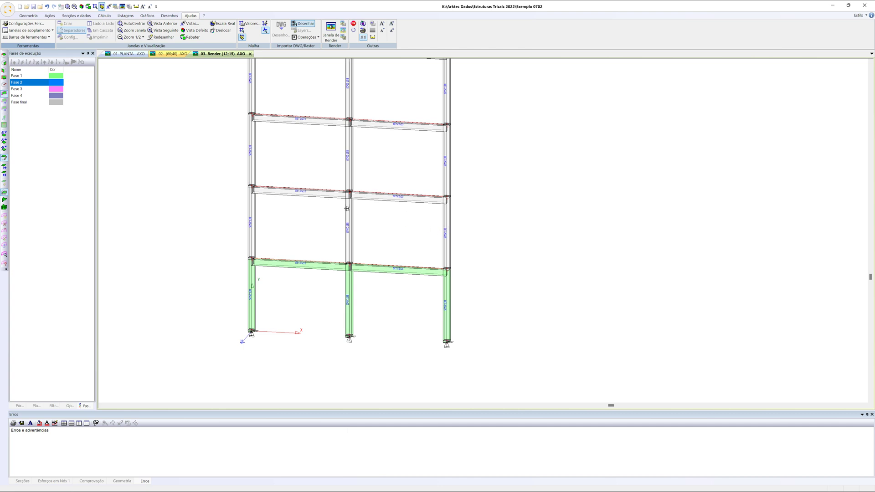
right_click(195, 175)
right_click(173, 227)
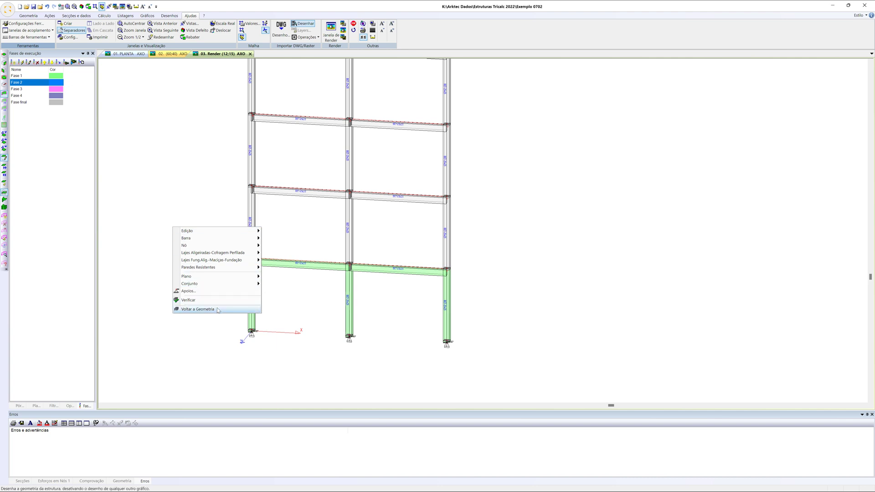
click(198, 309)
scroll(212, 242, down, 2)
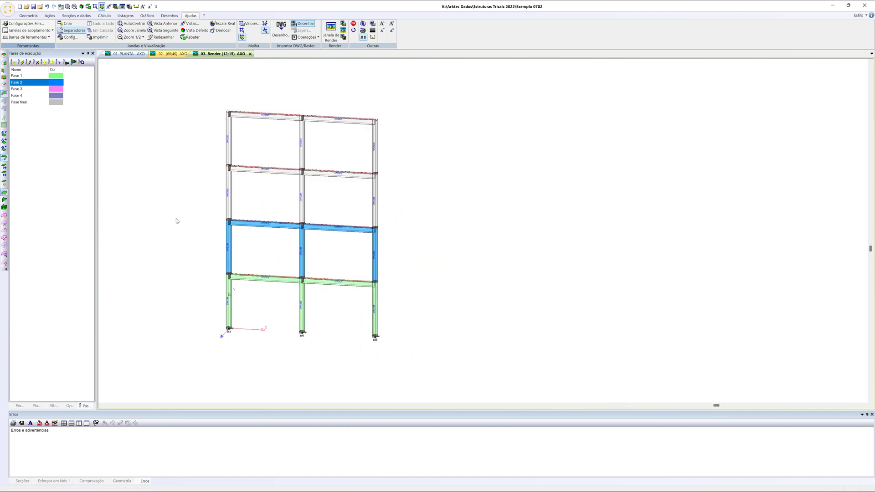
Step: Assign Fase 3 to the columns and beams of the frame's third storey
click(37, 89)
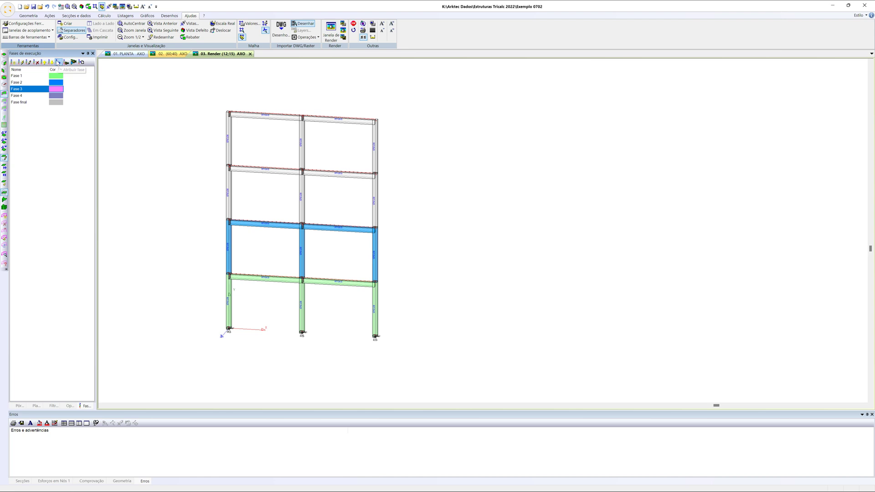
click(58, 62)
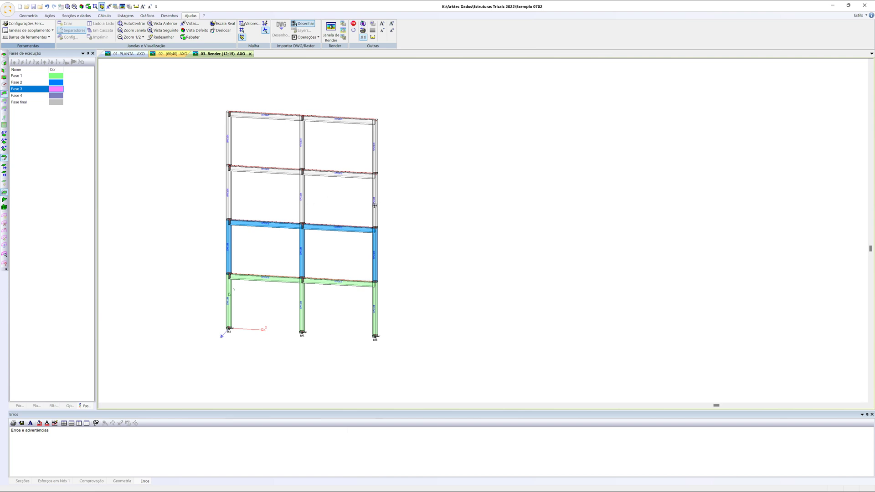
key(Escape)
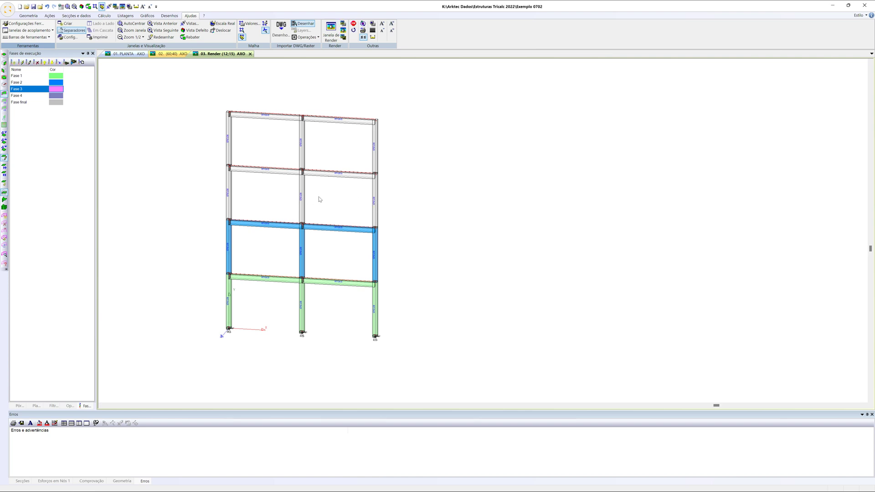
right_click(187, 179)
click(207, 259)
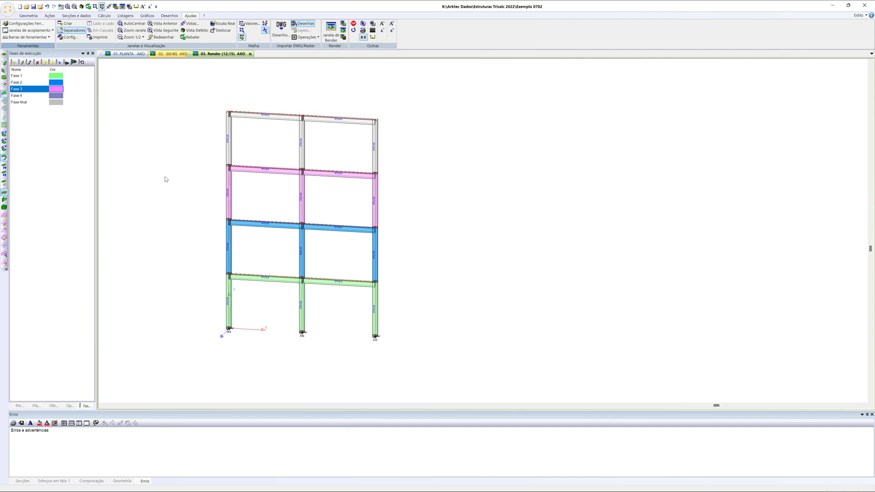
Step: Assign Fase 4 to the columns and beams of the frame's top storey
click(57, 95)
right_click(151, 96)
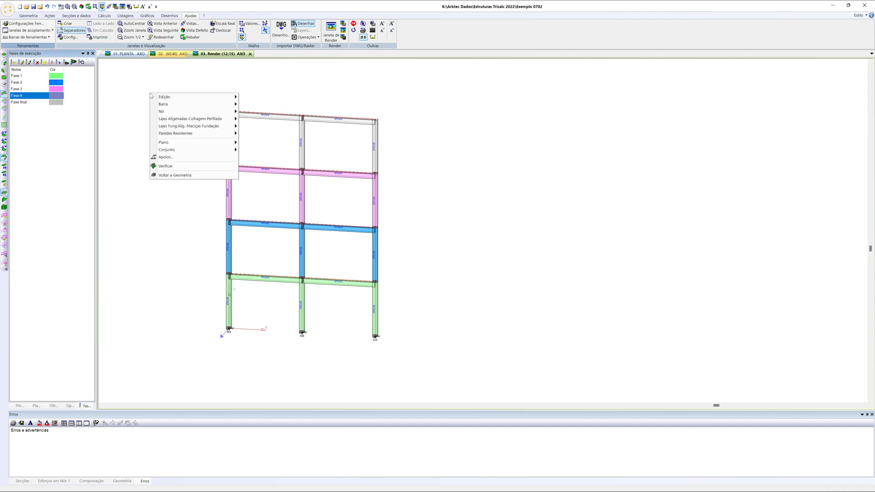
click(129, 96)
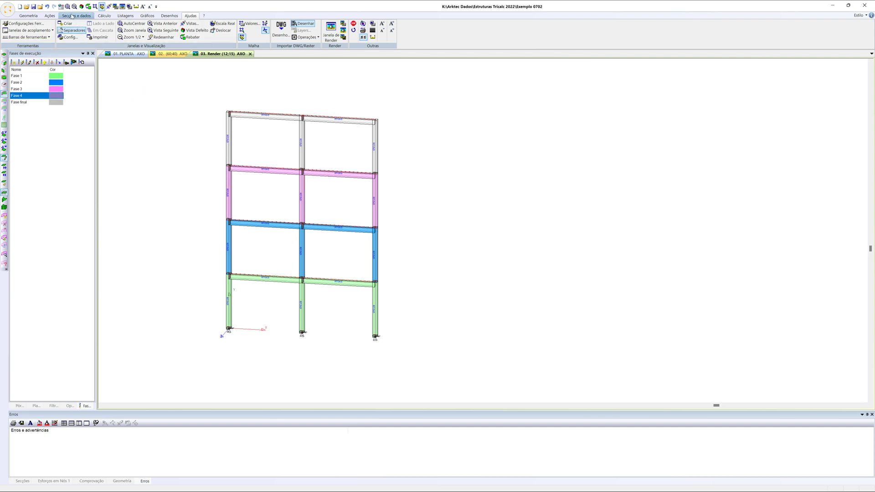
click(51, 15)
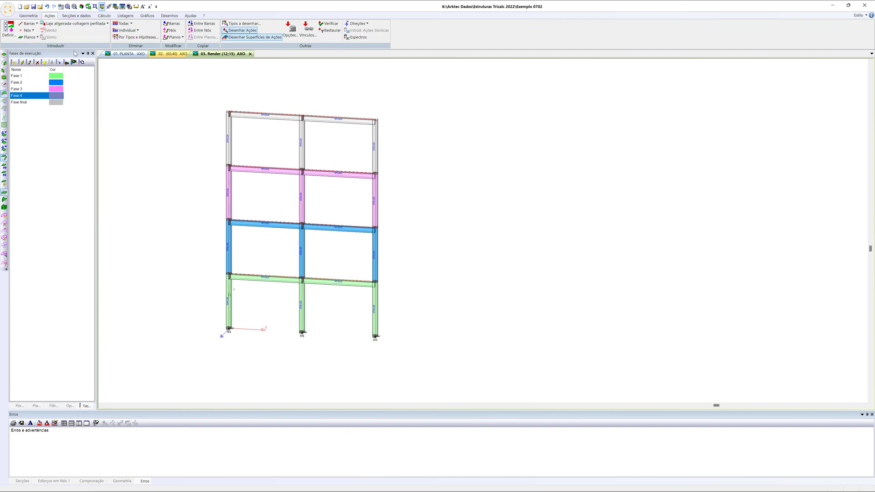
click(32, 38)
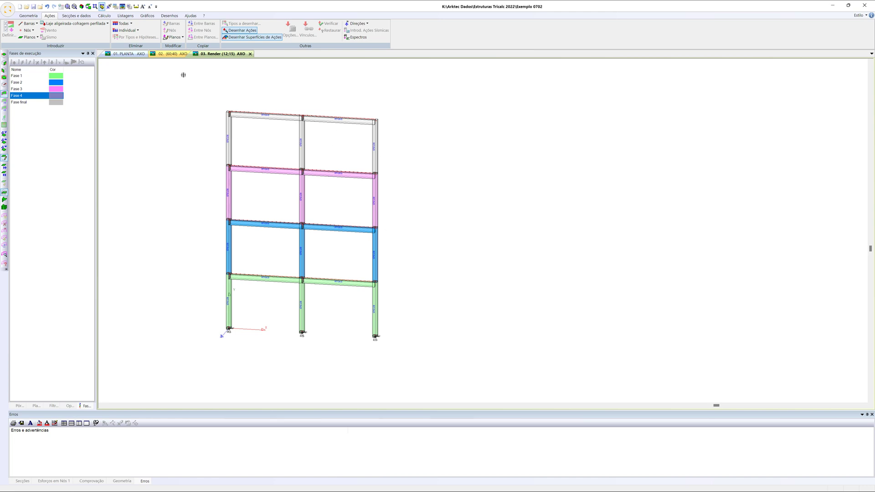
drag(183, 75, 412, 154)
right_click(164, 99)
middle_drag(178, 179, 177, 184)
right_click(119, 89)
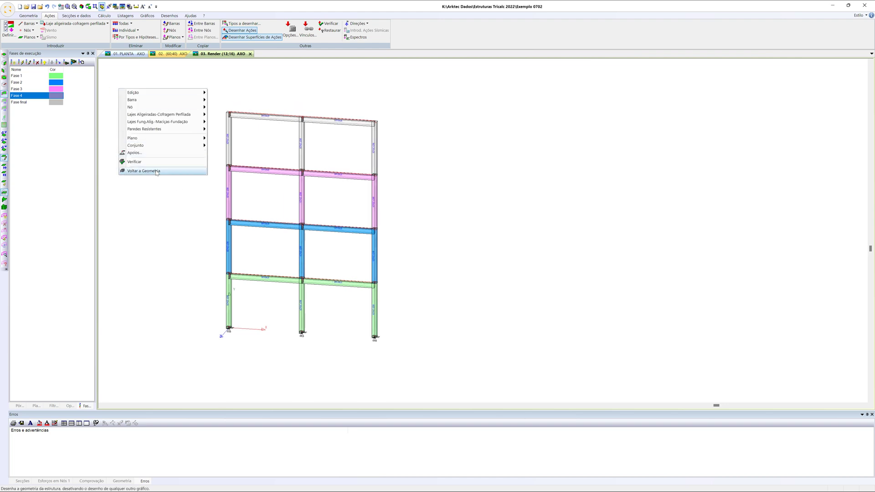
click(182, 171)
scroll(190, 171, down, 1)
scroll(212, 195, up, 2)
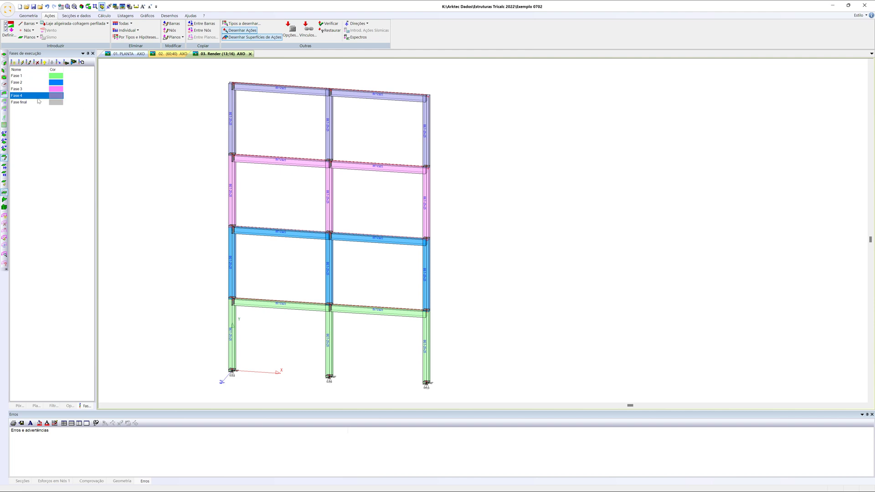
Step: Expand the execution phase options in the visualisation filter, then hide and redisplay the Fase 1 bars
click(53, 405)
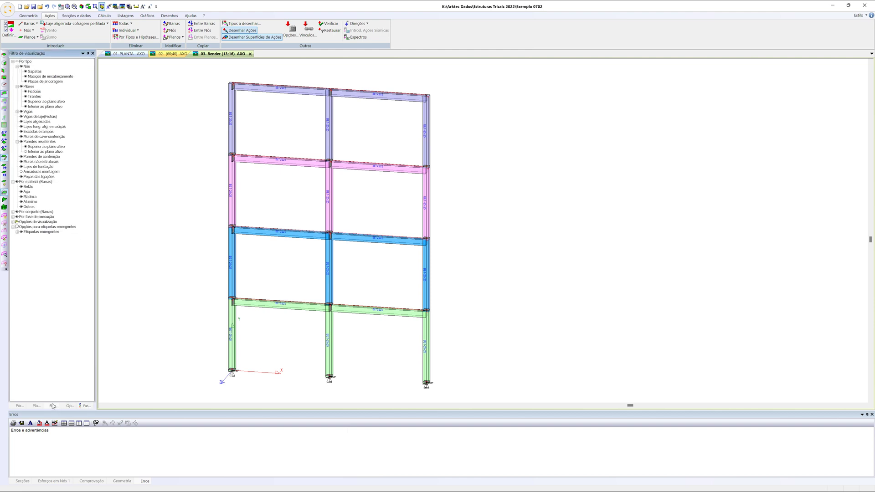
click(13, 217)
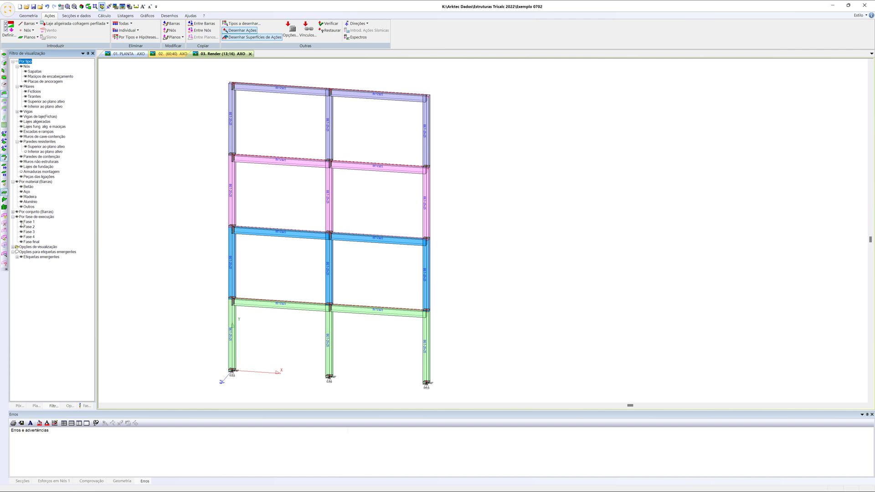
click(21, 222)
click(21, 222)
click(21, 222)
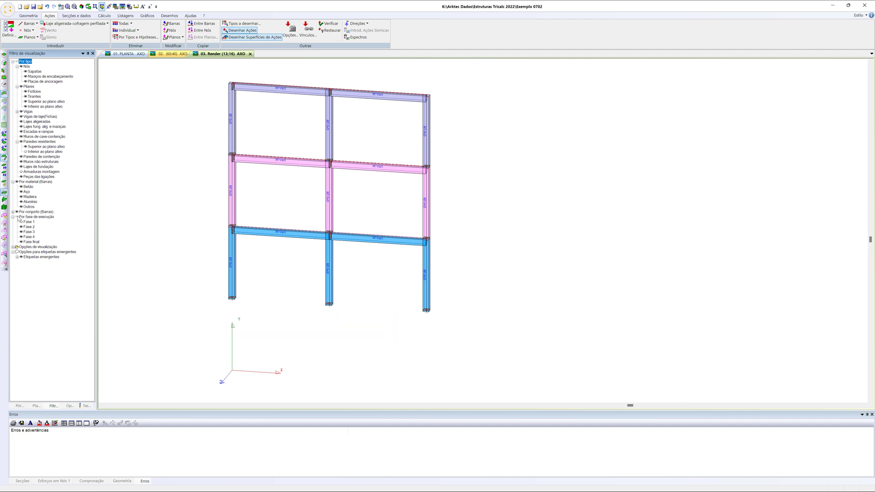
click(21, 222)
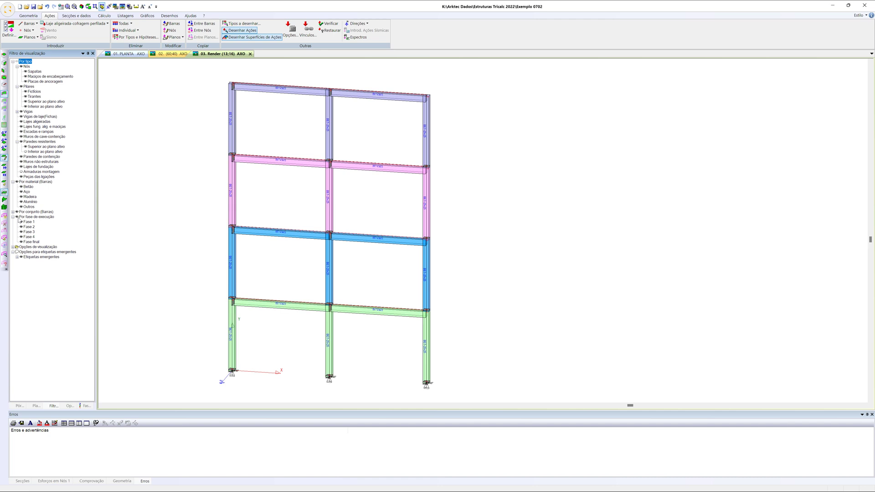
Step: Hide all execution phases and redisplay them progressively from Fase 1 to Fase final to review the construction sequence
click(21, 222)
click(25, 222)
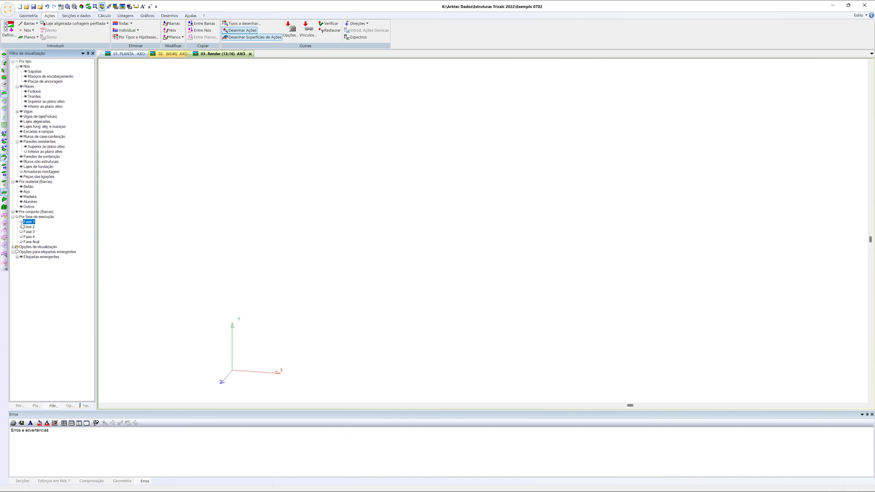
click(21, 222)
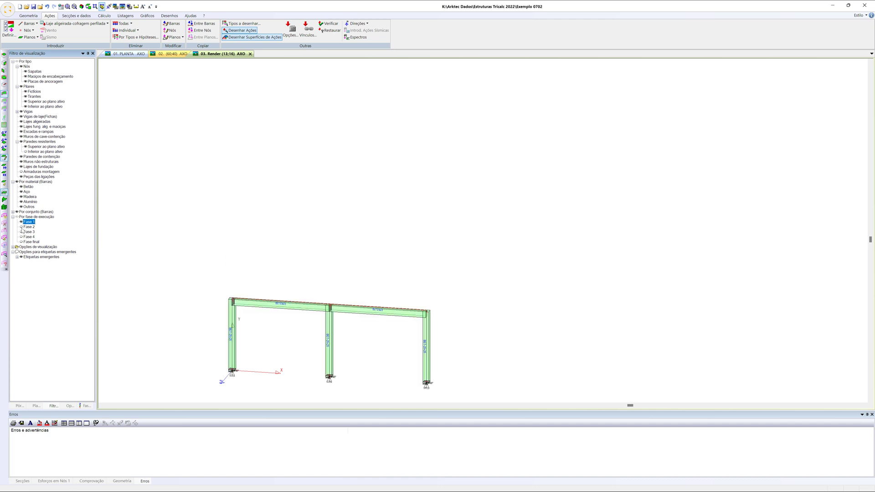
click(21, 226)
click(21, 222)
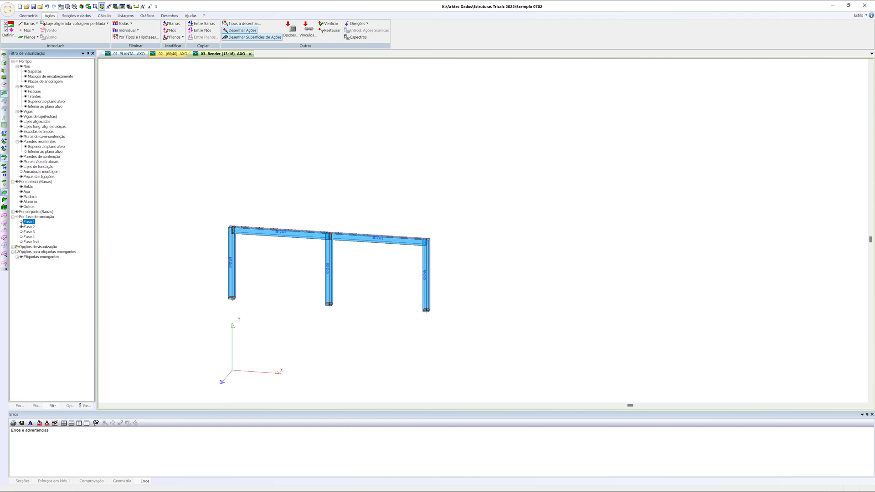
click(21, 222)
click(21, 232)
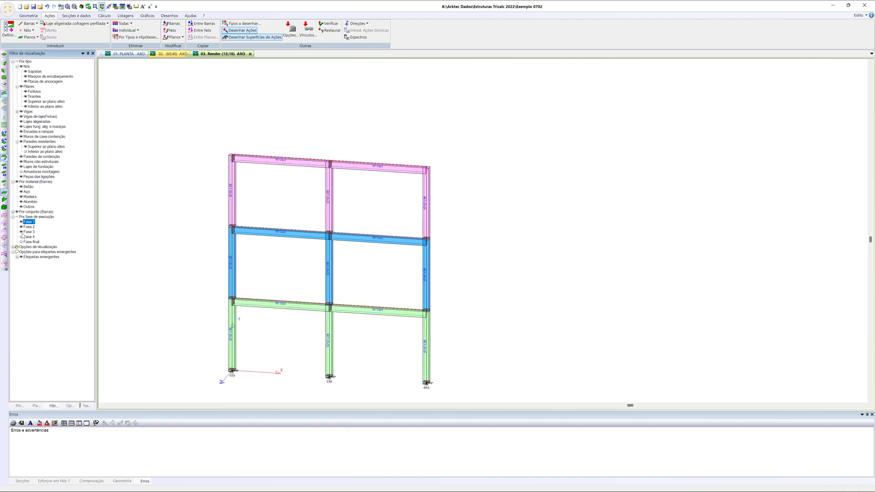
click(21, 237)
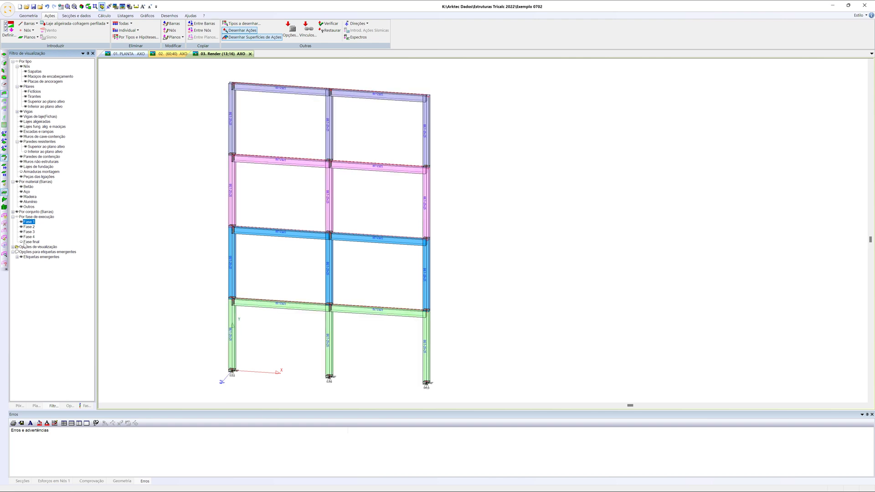
scroll(145, 237, down, 1)
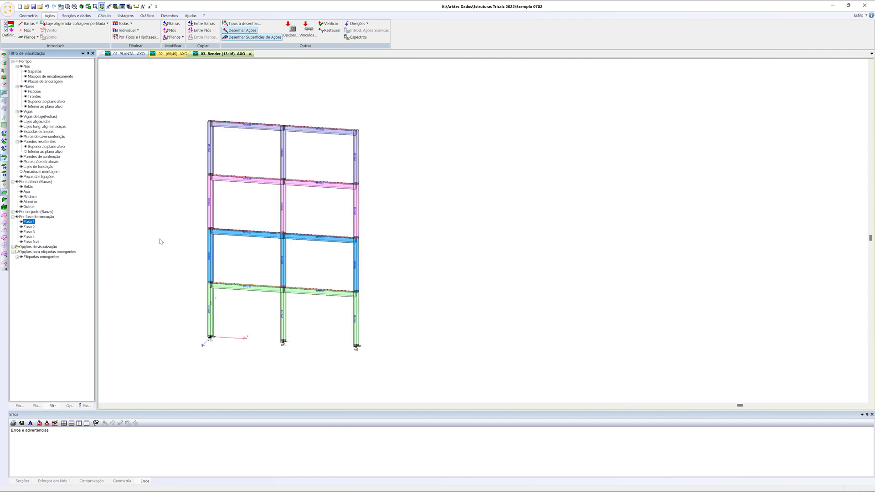
Step: Switch from the phased frame model to Advance Design
middle_drag(159, 240, 237, 245)
scroll(336, 308, up, 2)
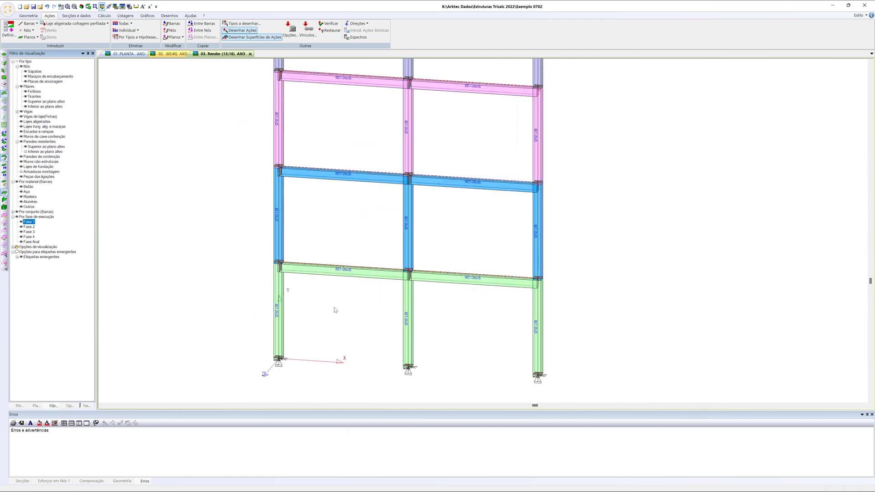
scroll(336, 308, down, 1)
middle_drag(331, 263, 324, 274)
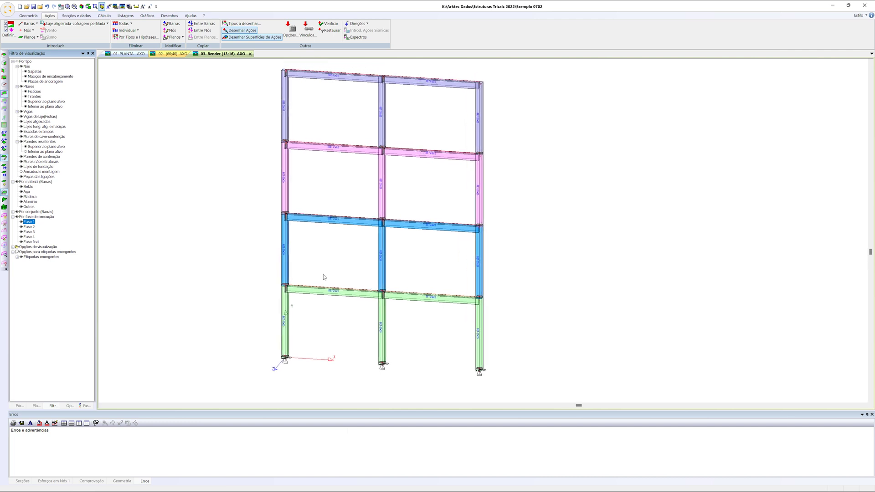
middle_drag(365, 232, 275, 239)
scroll(275, 240, down, 1)
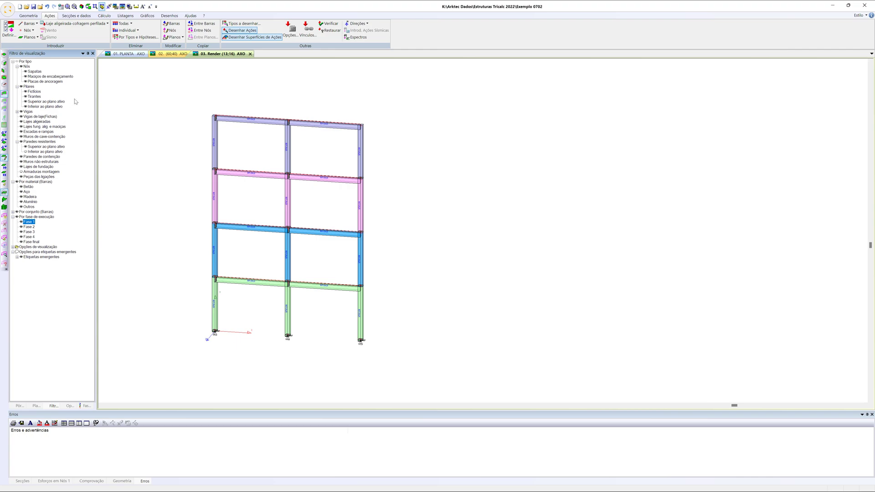
key(alt+Tab)
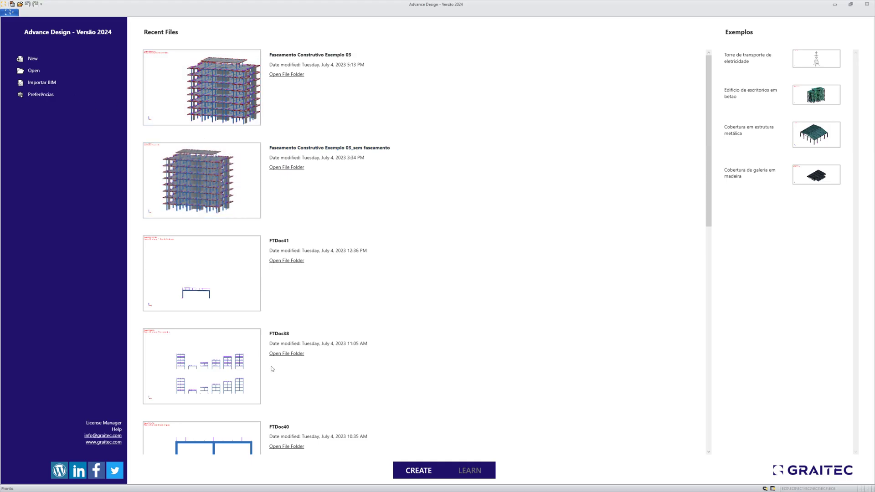
Step: Open the recent FTDoc41 project and dismiss the tip of the day
scroll(273, 367, down, 2)
click(277, 208)
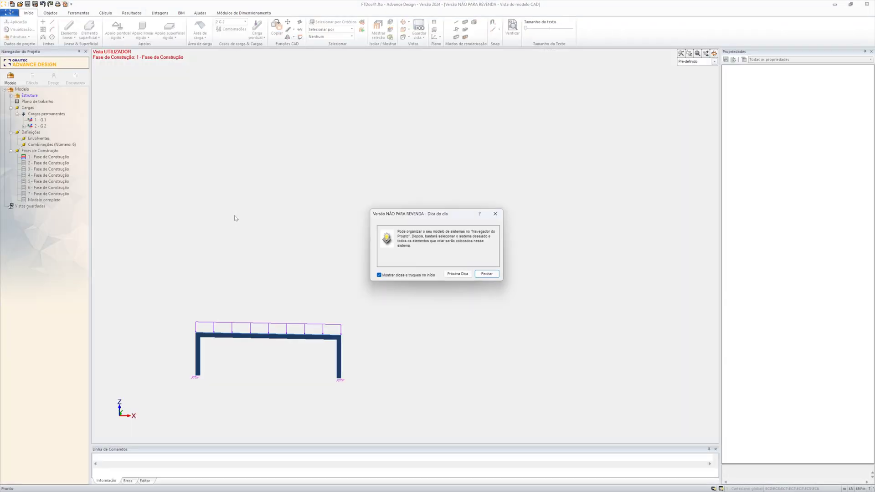
click(489, 274)
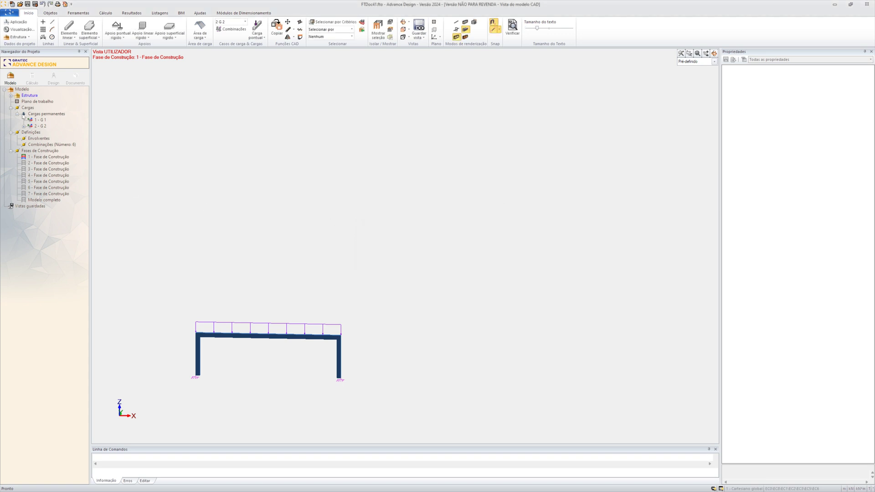
Step: Examine the structure's element list and the properties of construction phases 1 to 7 in the project tree
click(11, 96)
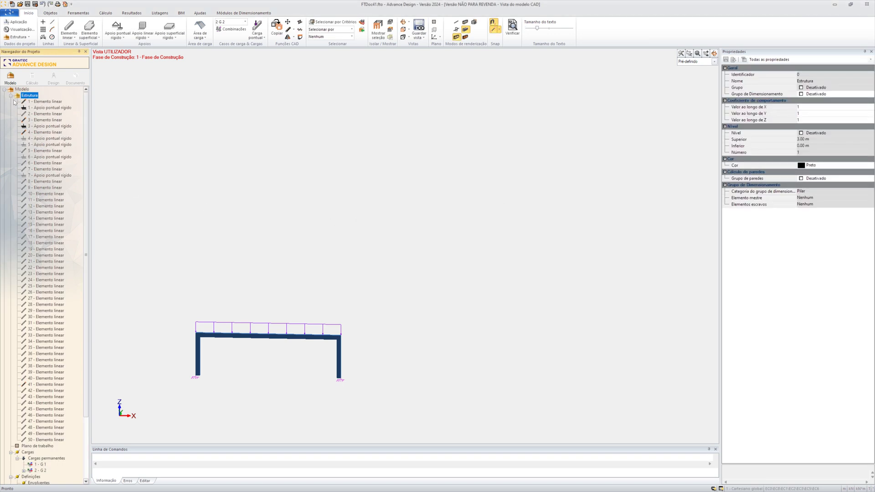
click(10, 96)
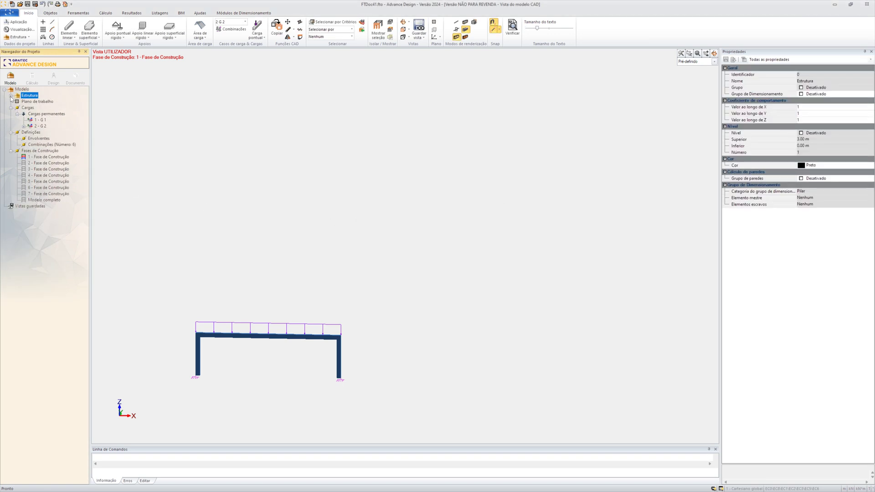
click(48, 157)
click(54, 163)
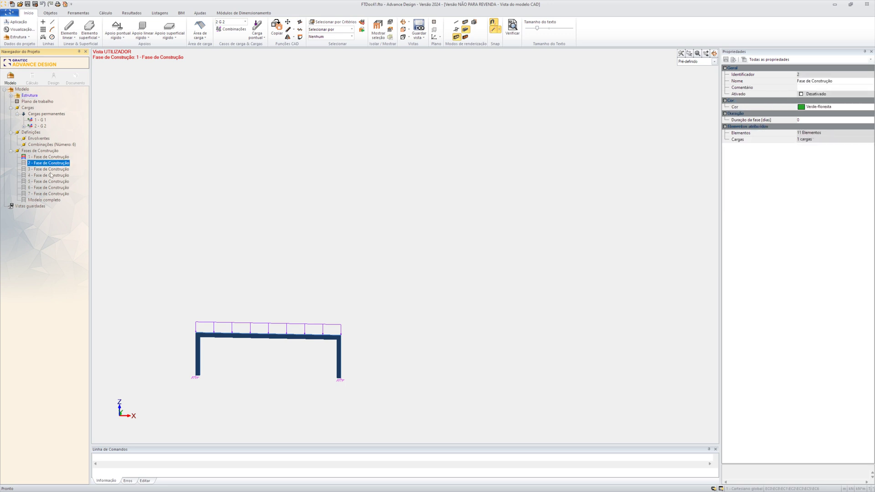
key(Down)
key(Down)
key(Down)
key(Down)
key(Down)
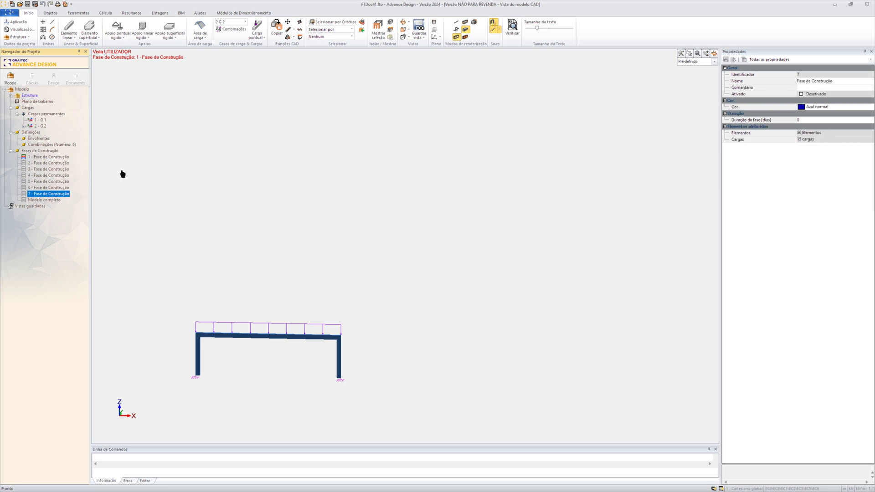
Step: Switch back to Tricalc and reposition the phased frame in the render view
key(alt+Tab)
click(253, 199)
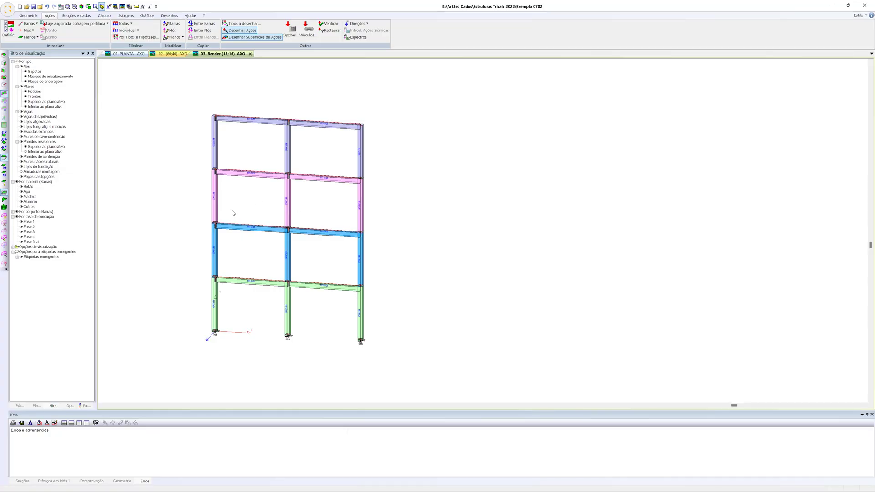
middle_drag(233, 213, 271, 209)
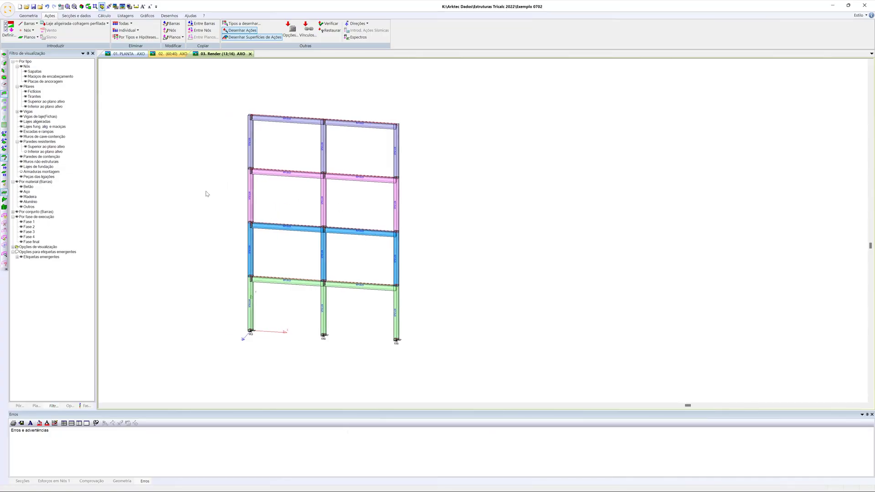
middle_drag(205, 191, 202, 206)
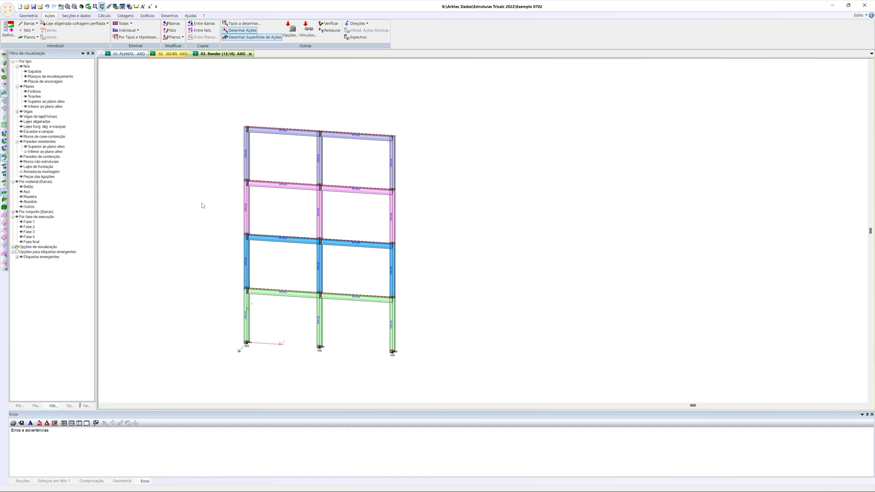
middle_drag(183, 179, 149, 176)
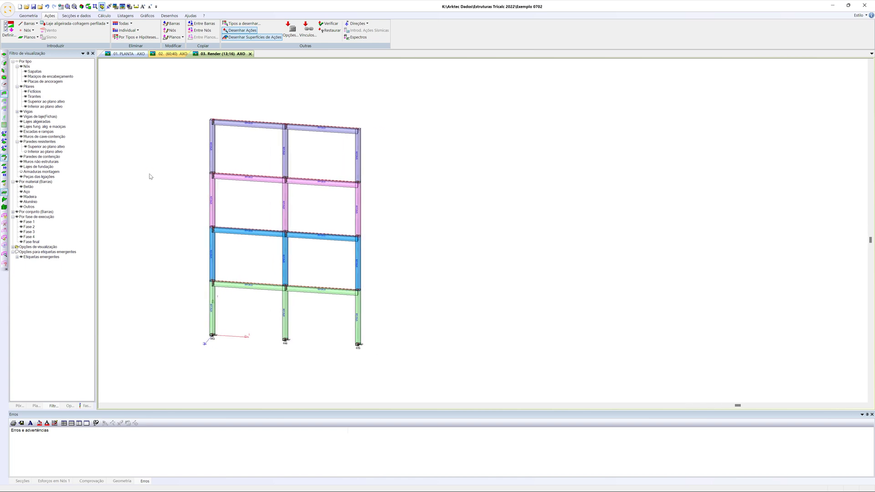
Step: Copy the whole four-storey frame once by 1200 cm along X, without creating linking bars
right_click(140, 144)
mouse_move(182, 162)
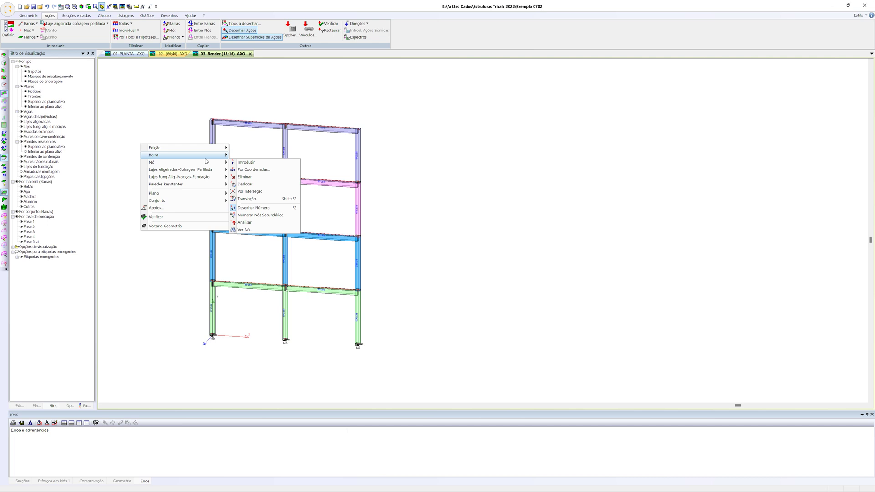
click(278, 200)
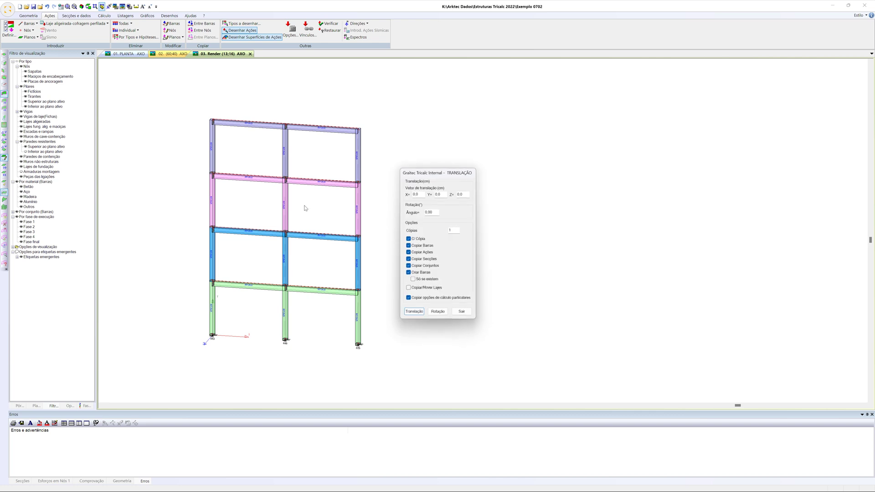
double_click(421, 196)
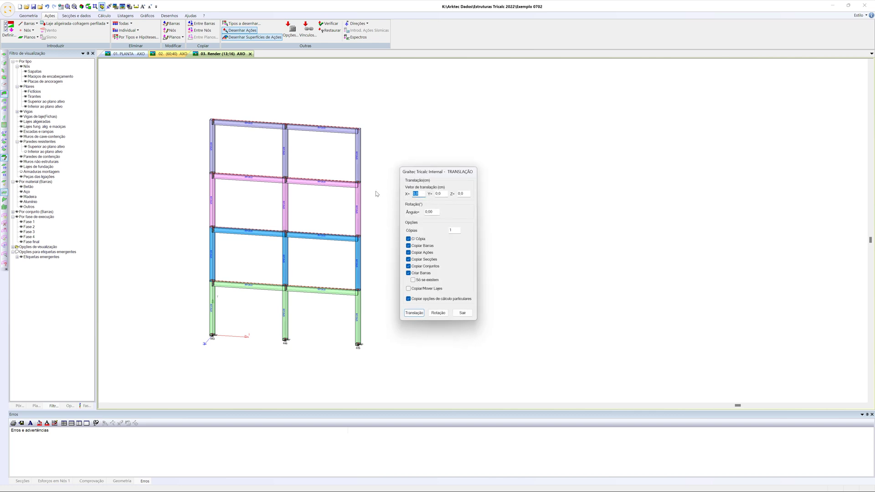
text(12)
click(414, 312)
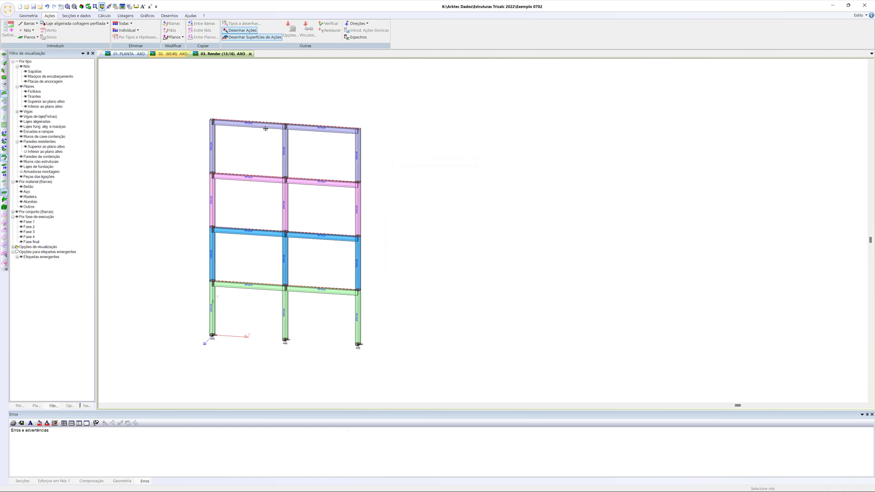
drag(378, 329, 422, 363)
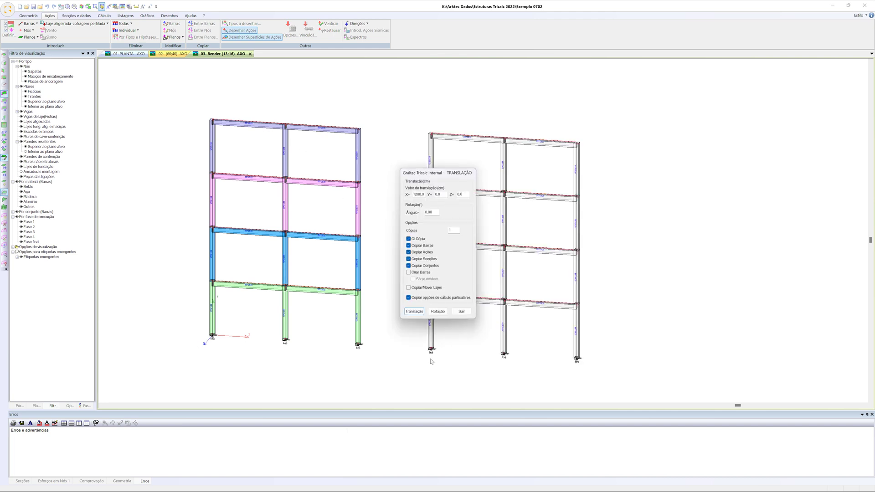
click(461, 315)
Step: Hide all execution phases, then redisplay Fase 1 through Fase final to review the phased frame and its copy
drag(453, 339, 461, 344)
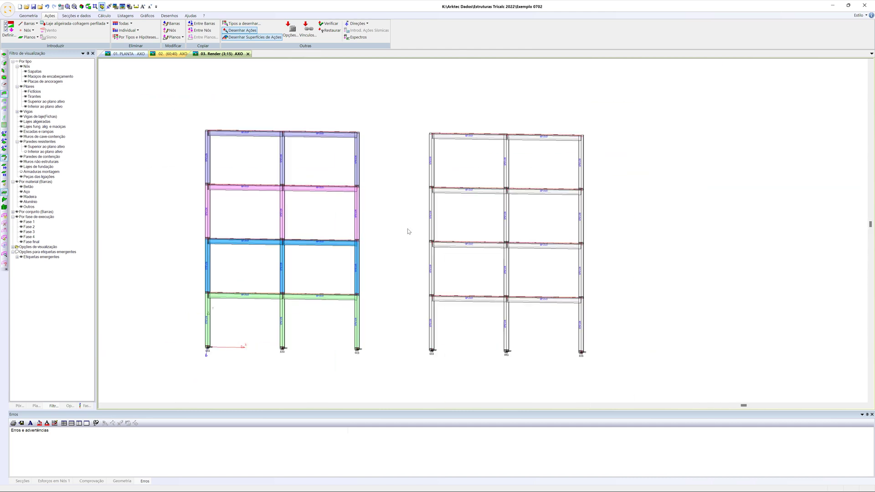
scroll(406, 230, down, 2)
click(29, 222)
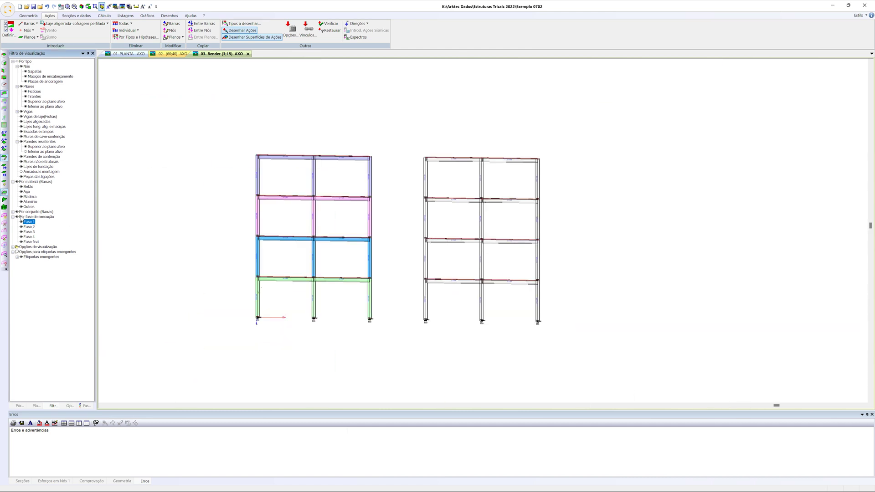
click(20, 219)
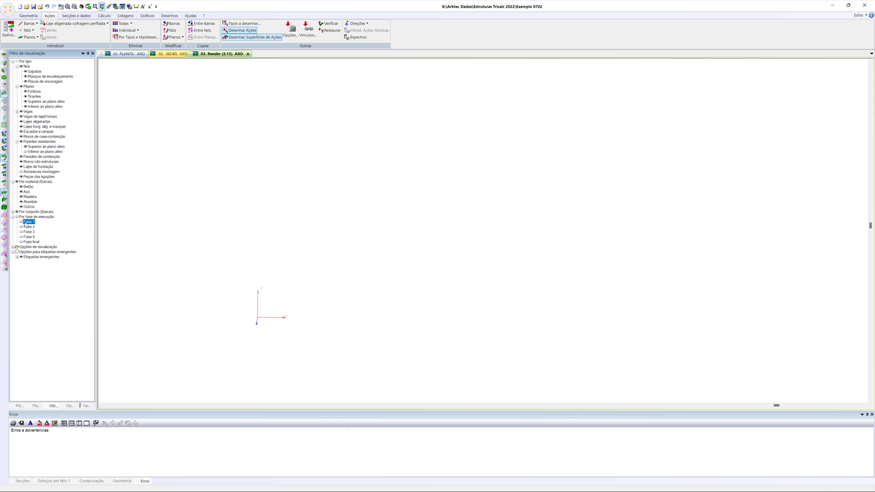
click(20, 222)
click(29, 226)
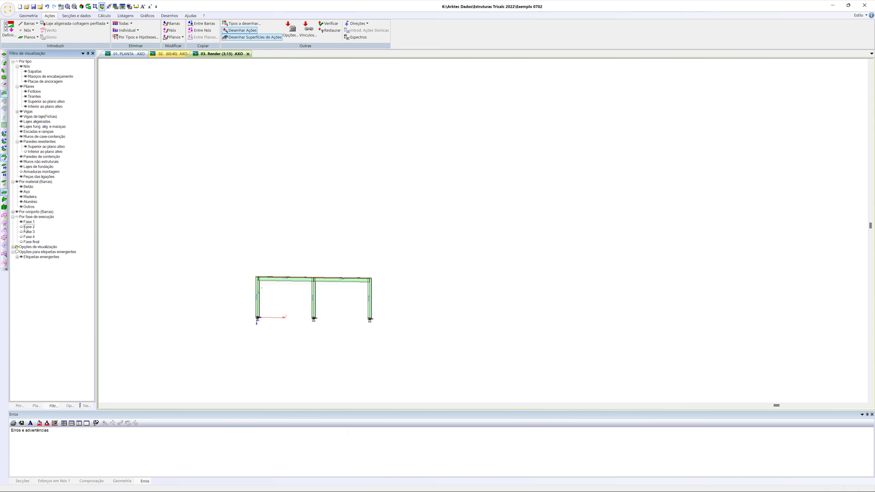
click(21, 227)
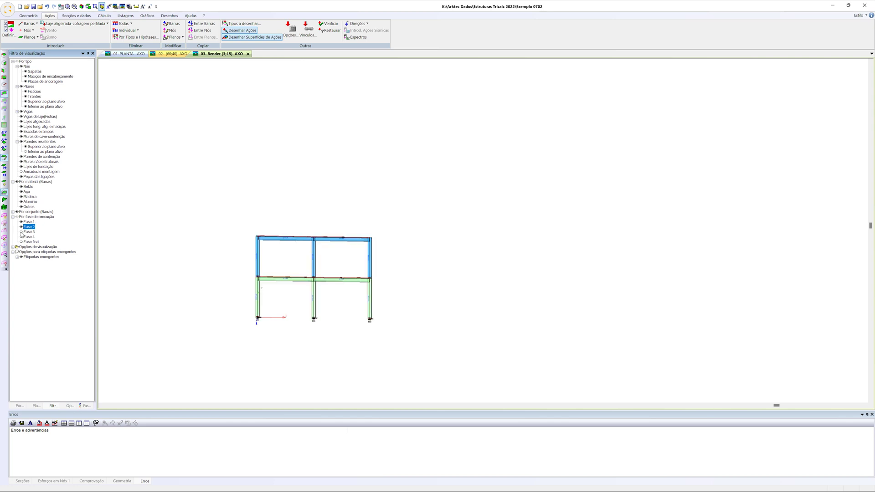
click(21, 237)
click(21, 232)
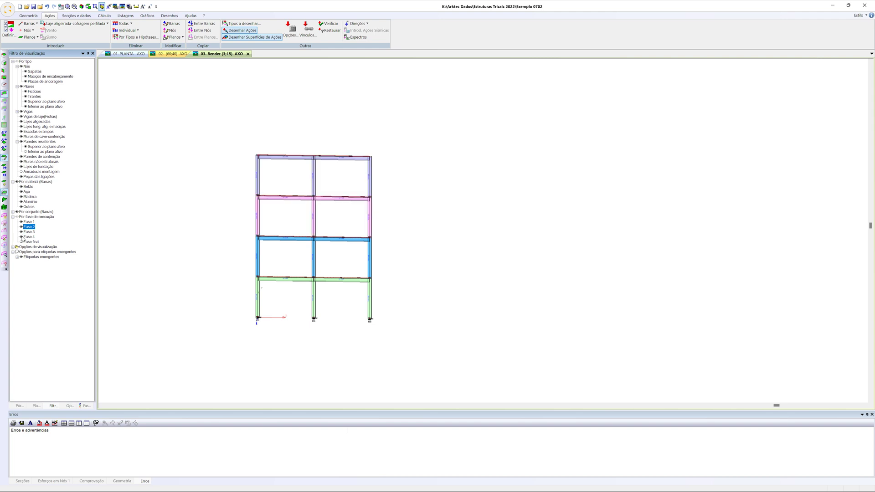
click(20, 242)
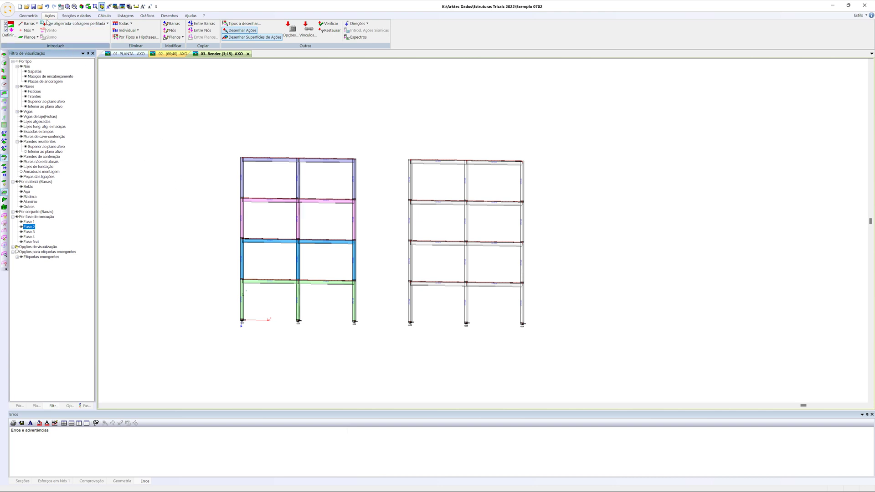
Step: Apply a continuous permanent load of 25 kN/m, directed downwards, to the beams of all four storeys in both frames
click(8, 28)
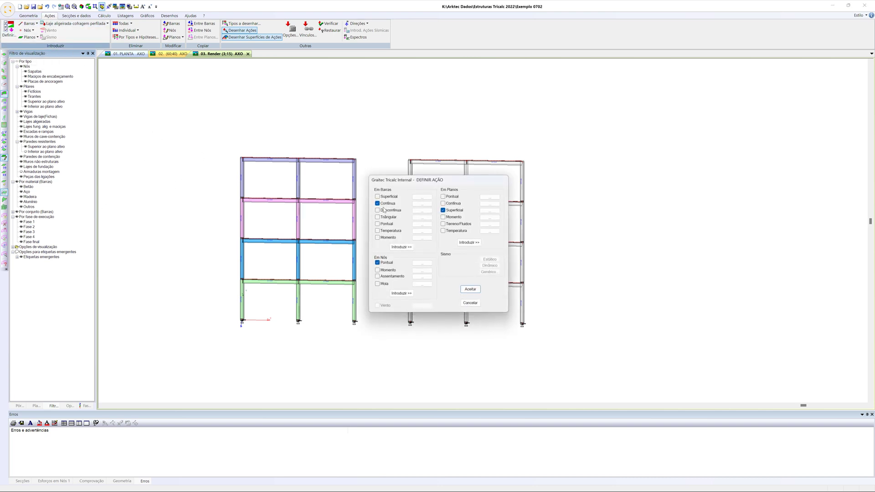
click(421, 205)
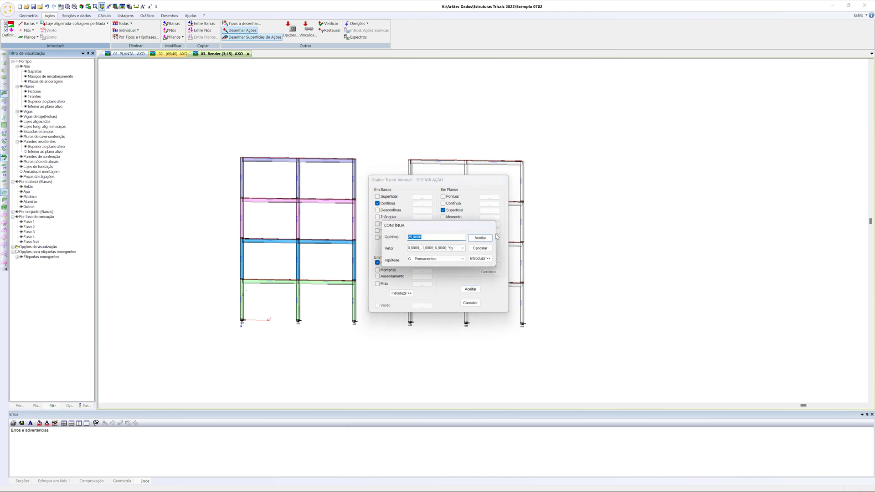
click(480, 259)
drag(227, 267, 632, 301)
drag(233, 225, 636, 259)
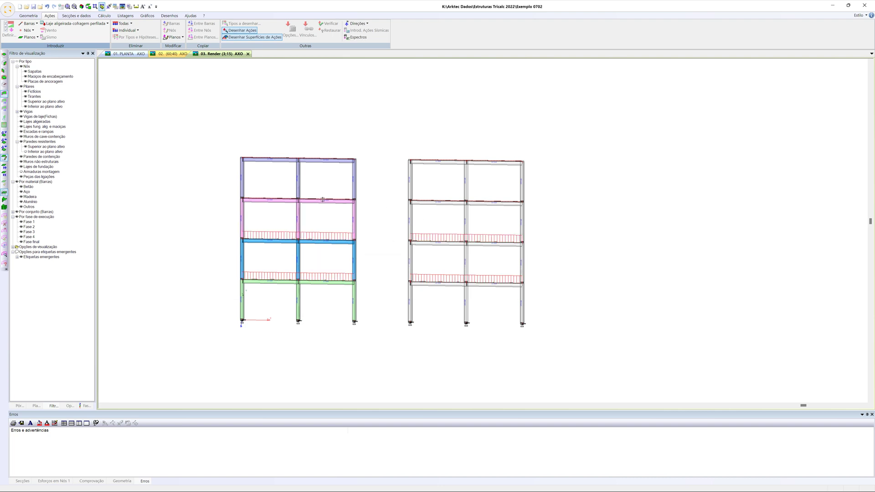
drag(222, 182, 595, 214)
drag(236, 145, 565, 185)
right_click(609, 221)
click(483, 261)
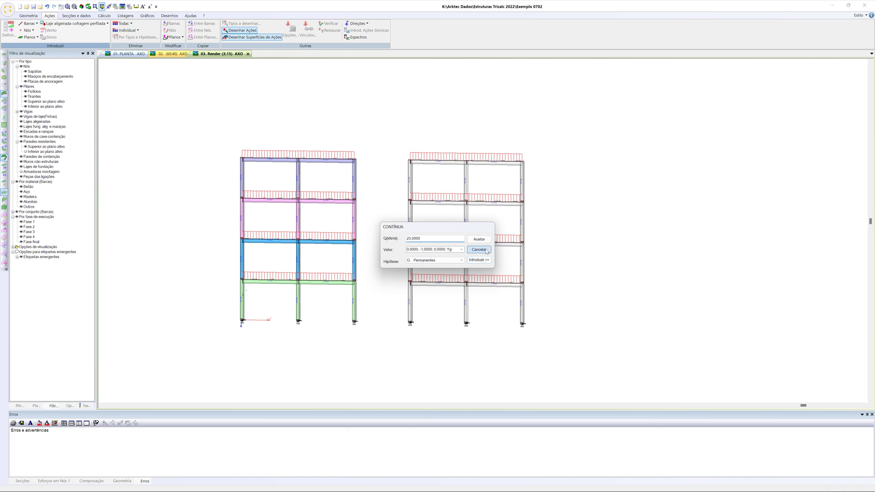
click(473, 303)
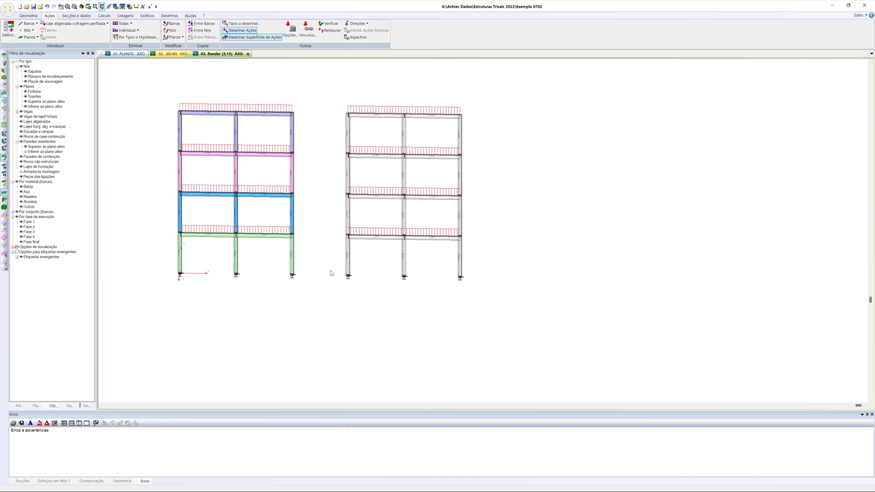
Step: Delete the base nodes of the central ground-storey columns in both frames, removing those columns
middle_drag(290, 283, 264, 285)
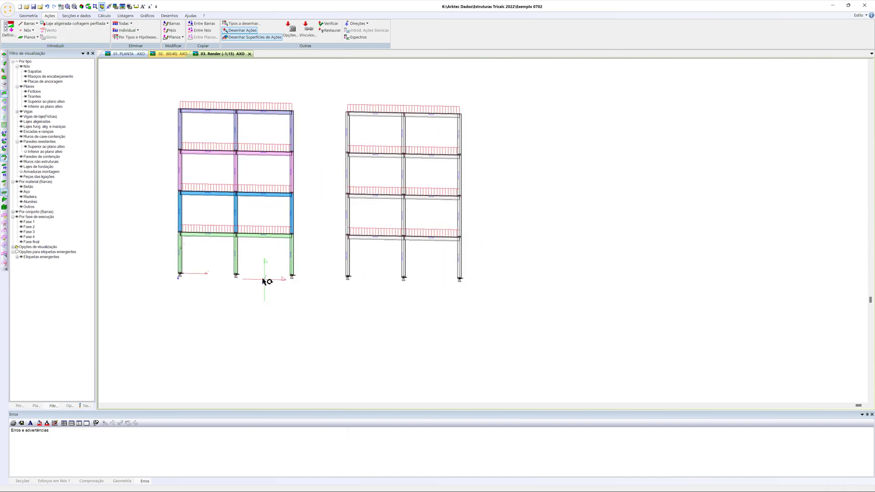
right_click(144, 154)
mouse_move(163, 172)
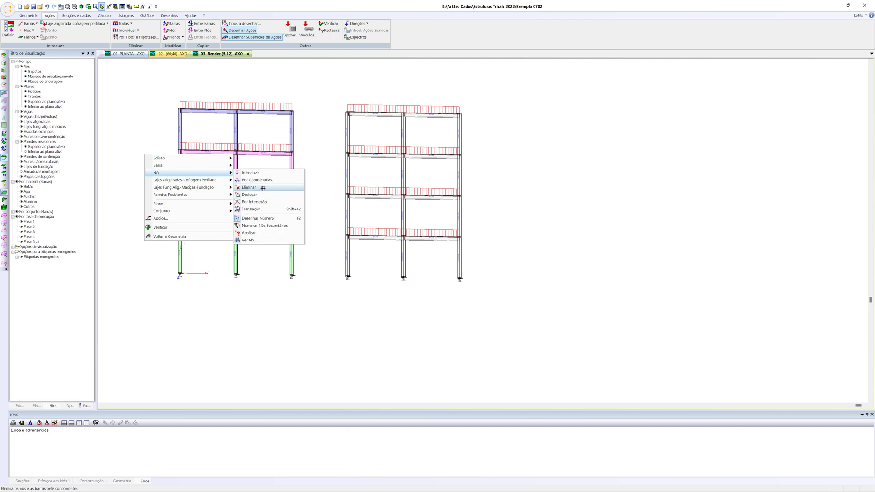
click(269, 201)
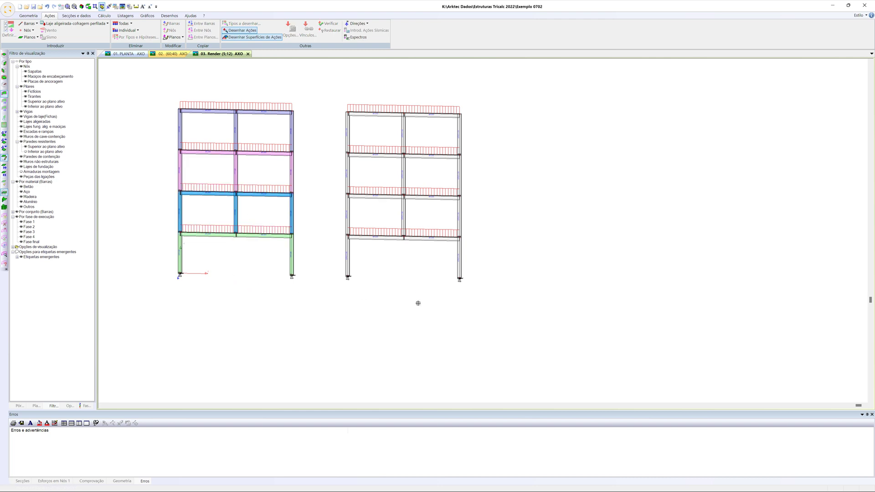
key(Escape)
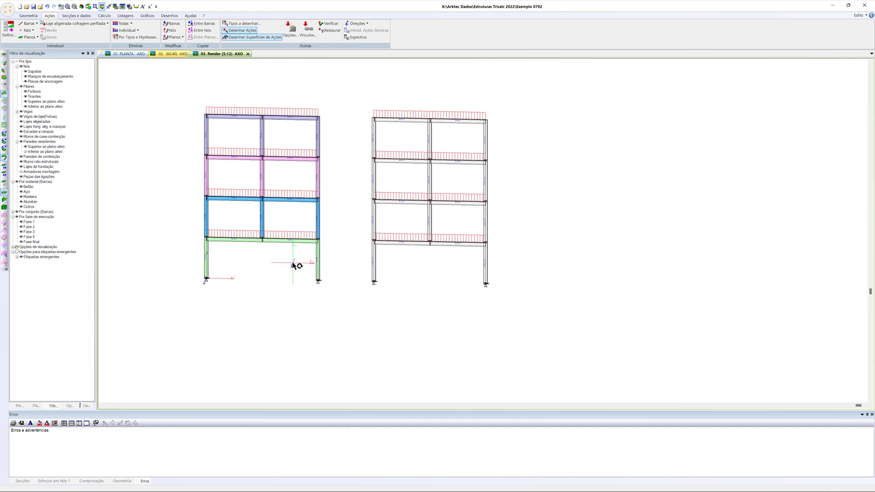
middle_drag(382, 262, 365, 263)
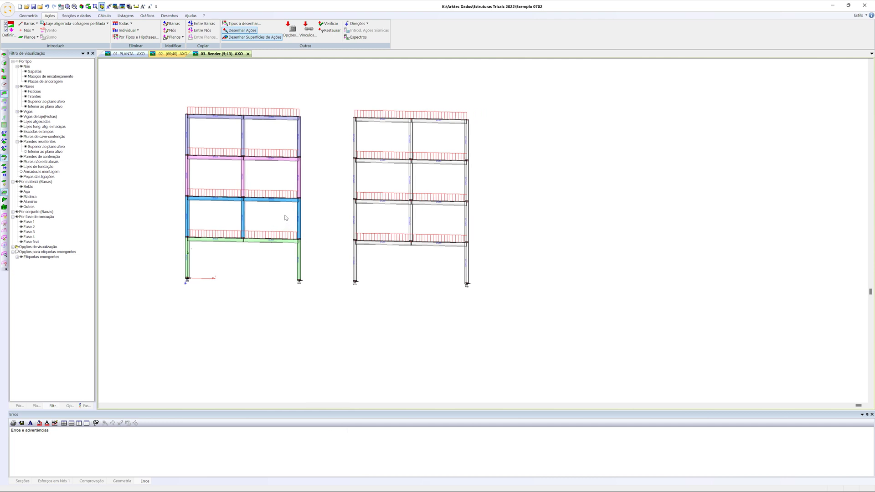
Step: Copy the ground-storey portal of the unphased frame once by 1200 cm along X, including its bars, loads and sections
right_click(324, 220)
mouse_move(336, 239)
click(433, 277)
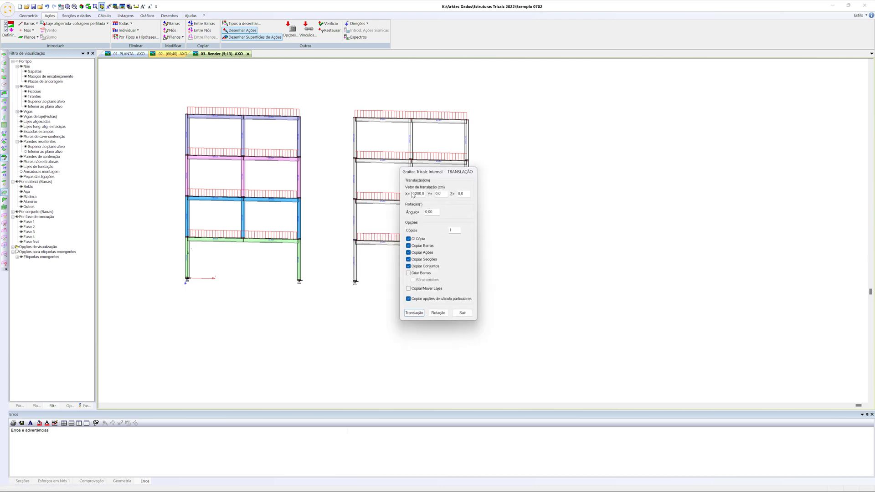
click(413, 312)
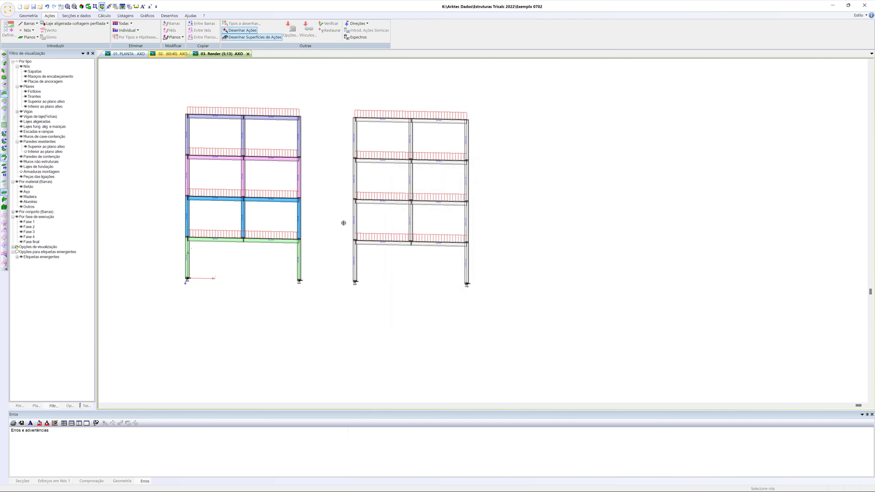
drag(401, 258, 498, 303)
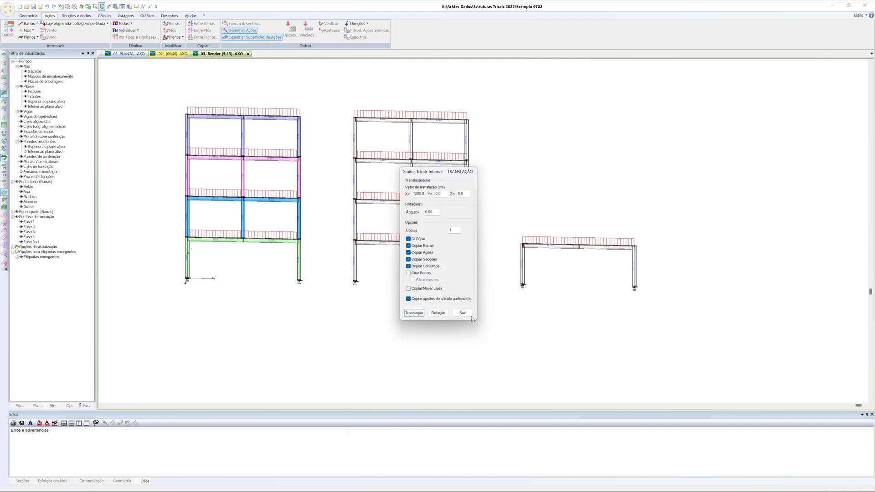
Step: Close the translation settings and verify the geometry of all the frames
click(470, 314)
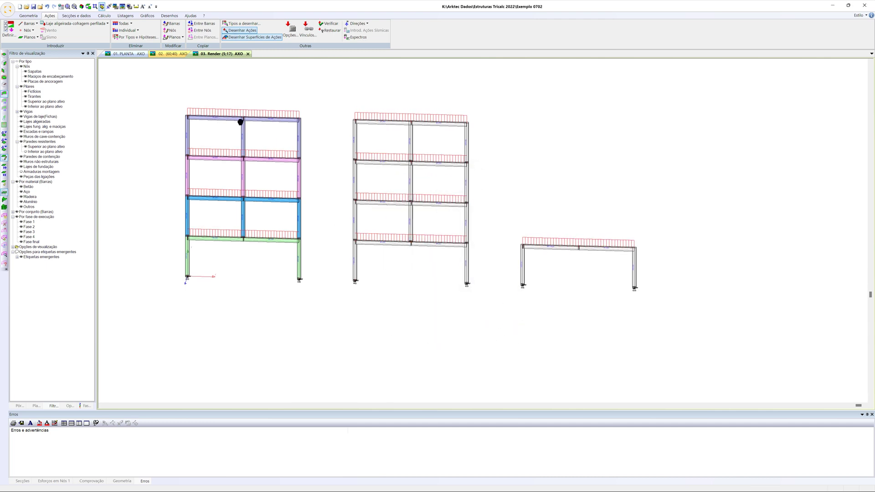
click(28, 16)
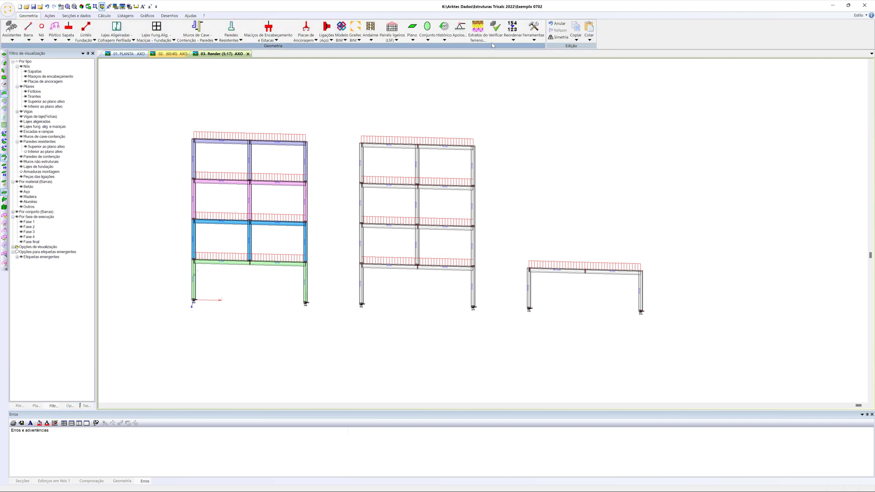
click(501, 30)
click(418, 301)
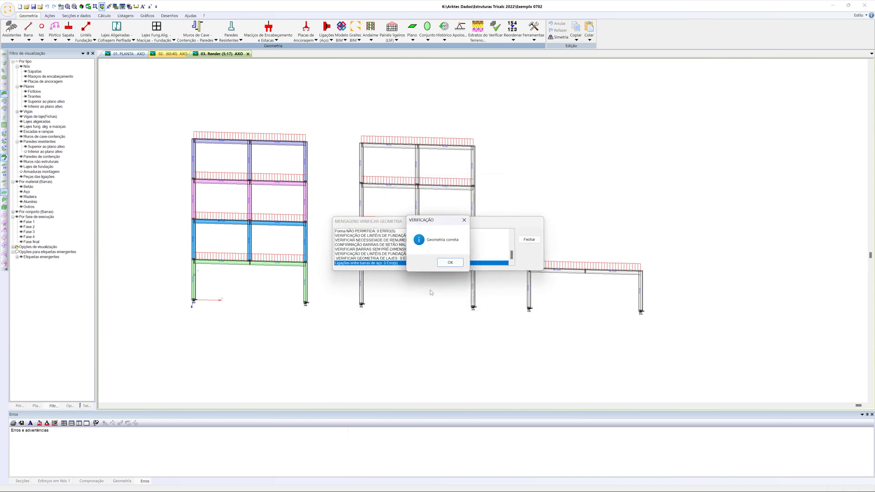
click(450, 263)
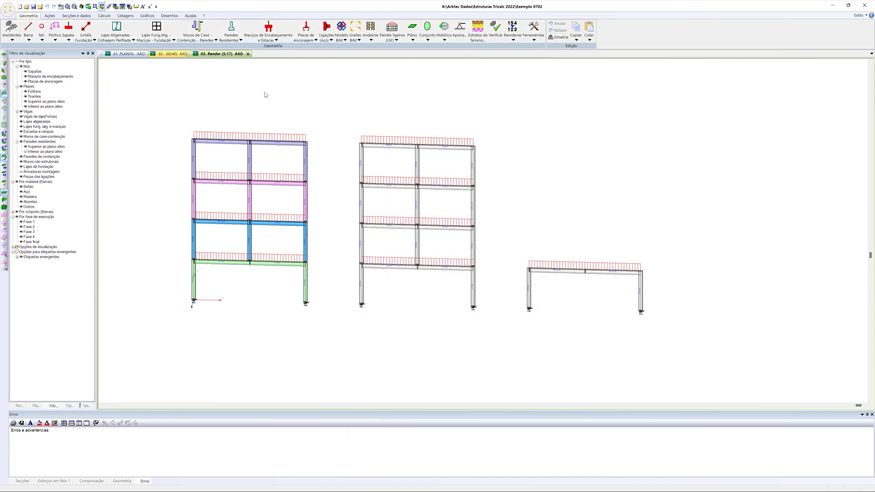
Step: Review the load combination options, including self-weight, wind and seismic settings
click(104, 15)
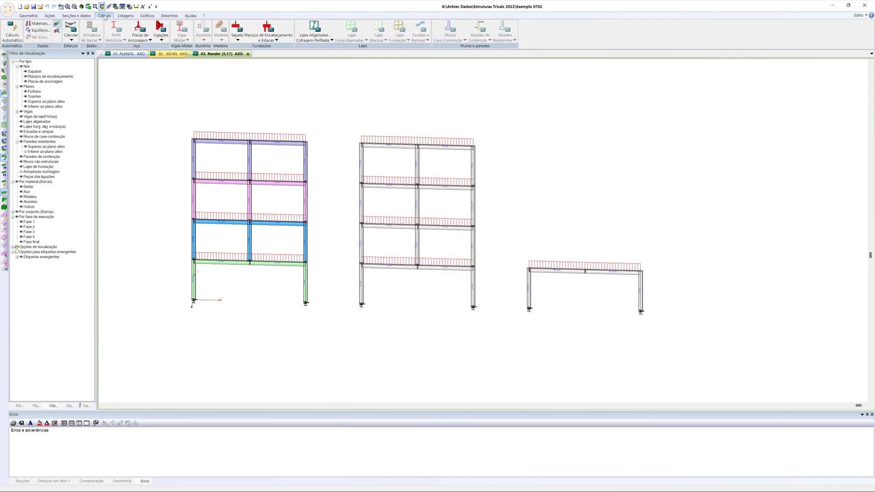
click(50, 16)
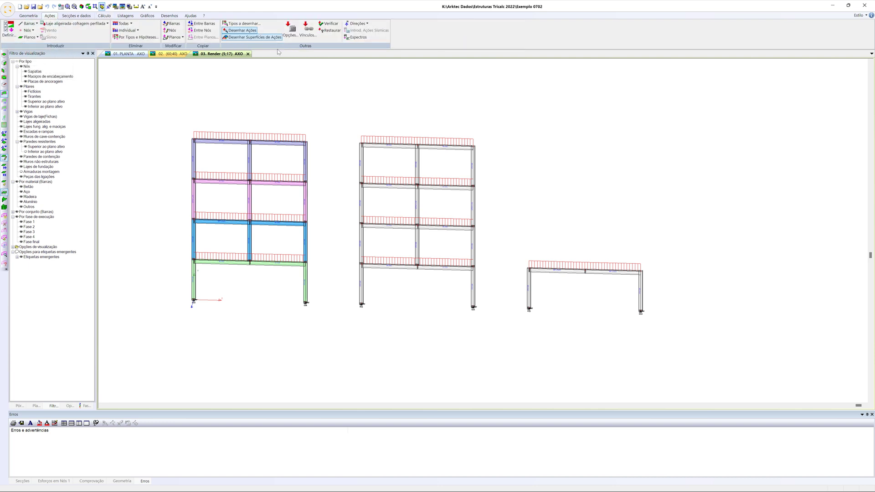
click(290, 30)
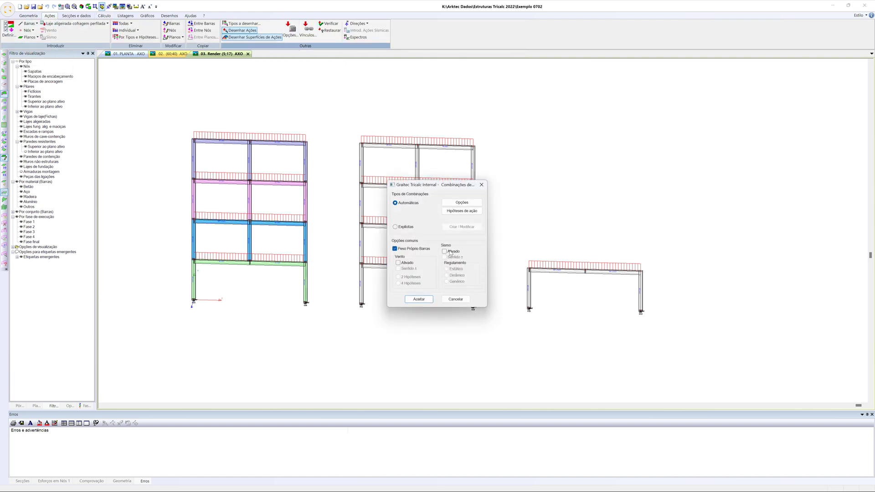
click(455, 299)
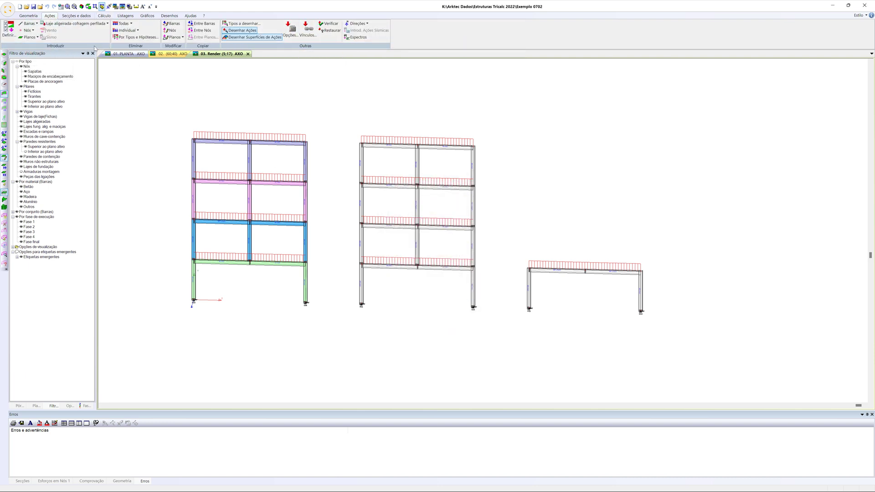
Step: Run the automatic calculation once, without reinforcement, slab or fabrication table calculations
click(105, 15)
click(13, 32)
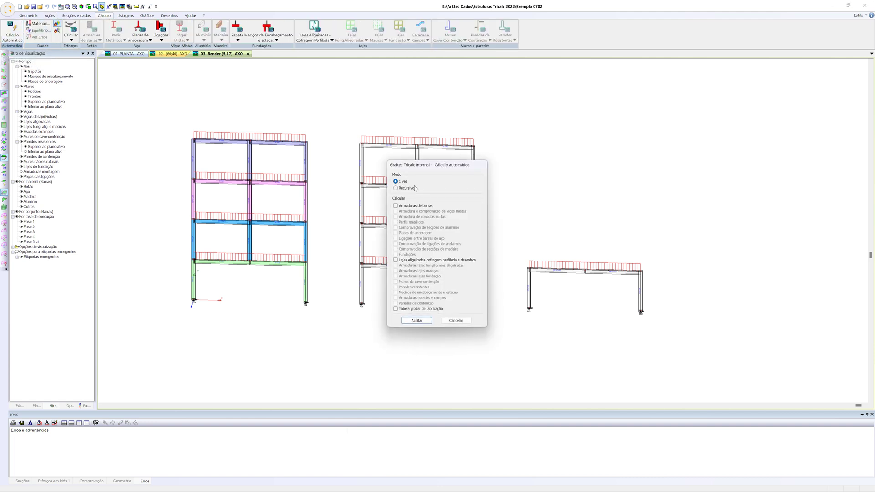
click(426, 320)
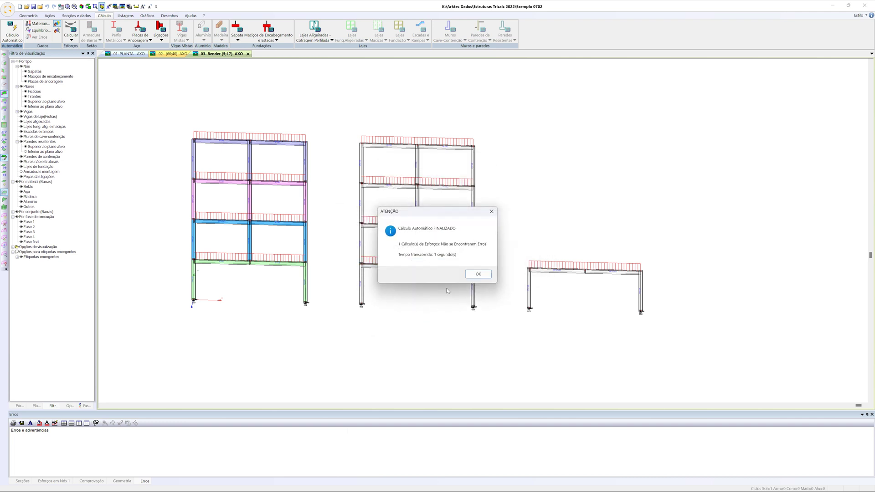
click(476, 275)
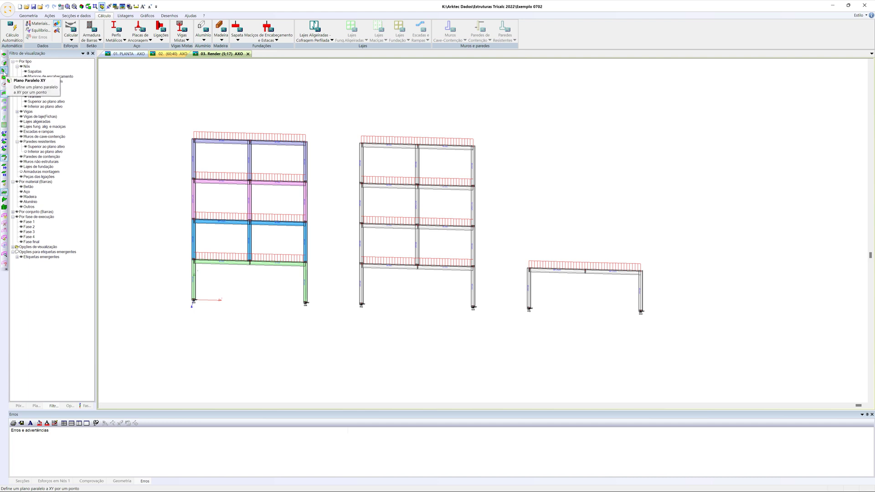
Step: Define a vertical XY work plane on the frames and plot the factored ULS concrete displacements in the south view
click(194, 140)
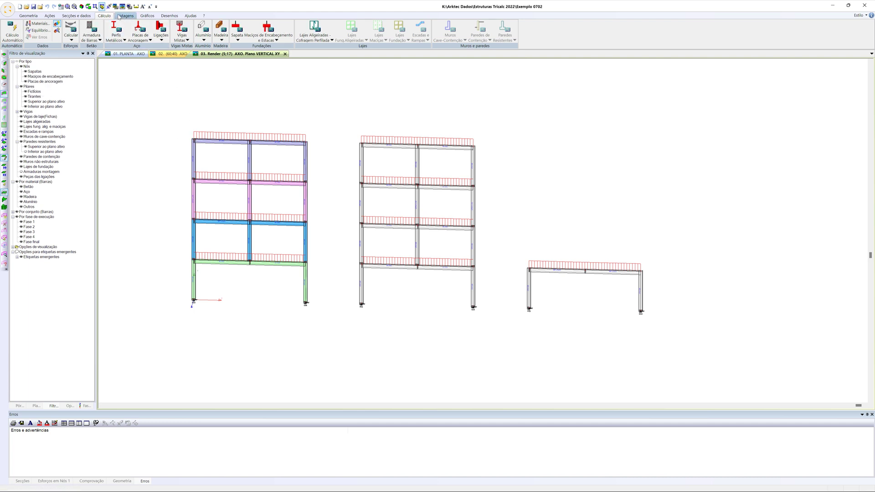
click(91, 8)
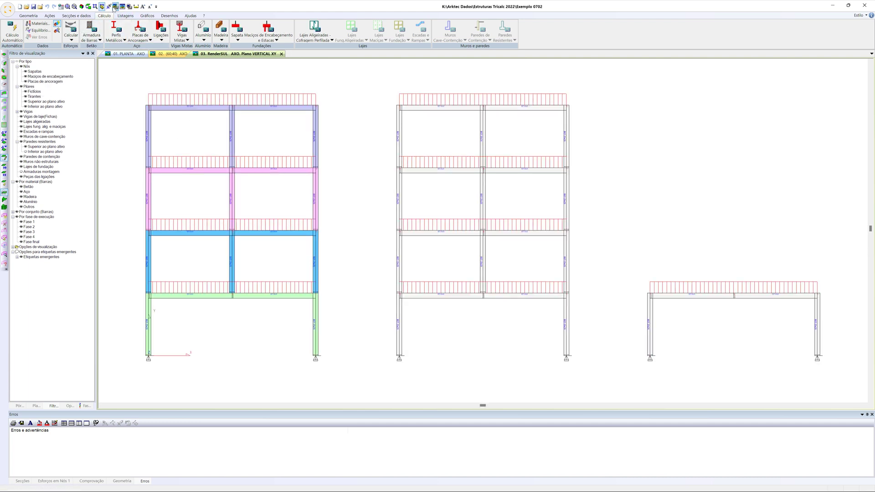
click(150, 16)
click(21, 30)
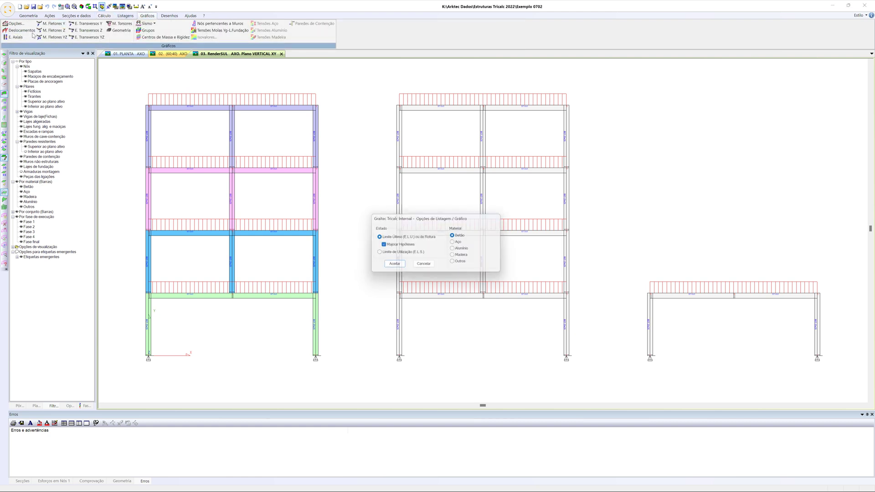
click(393, 266)
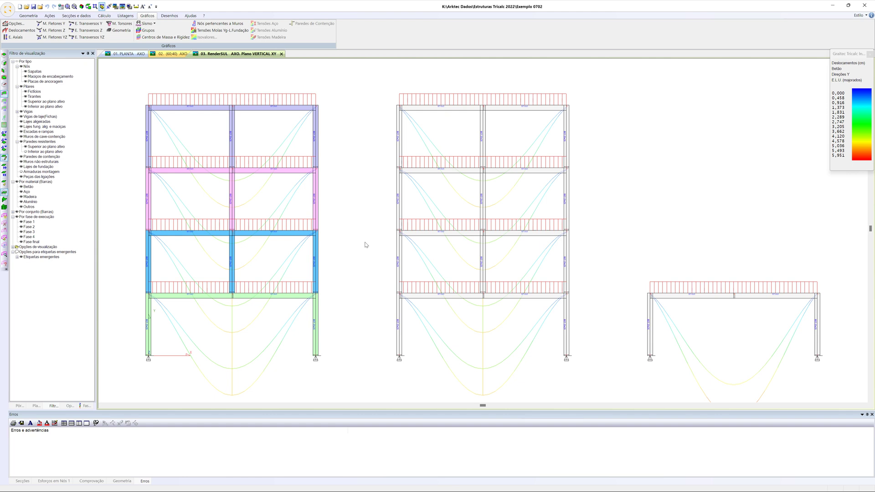
scroll(365, 244, down, 2)
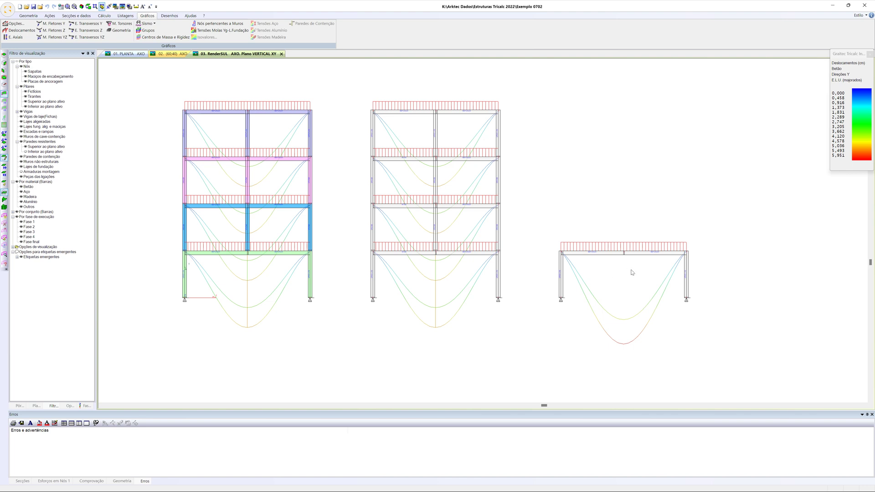
mouse_move(617, 268)
middle_down()
mouse_move(559, 266)
mouse_move(592, 270)
middle_up()
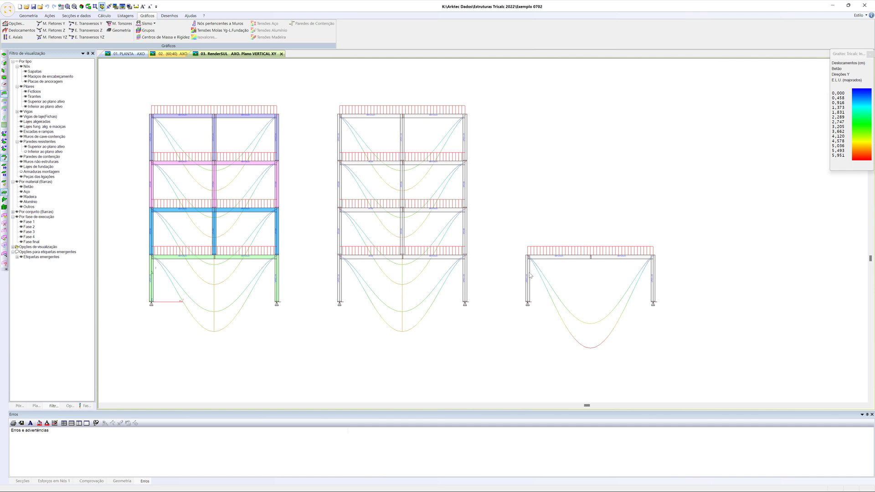
Step: Include the X and Z directions in the displacement graph options and replot the factored ULS concrete displacements
scroll(531, 273, up, 1)
right_click(498, 174)
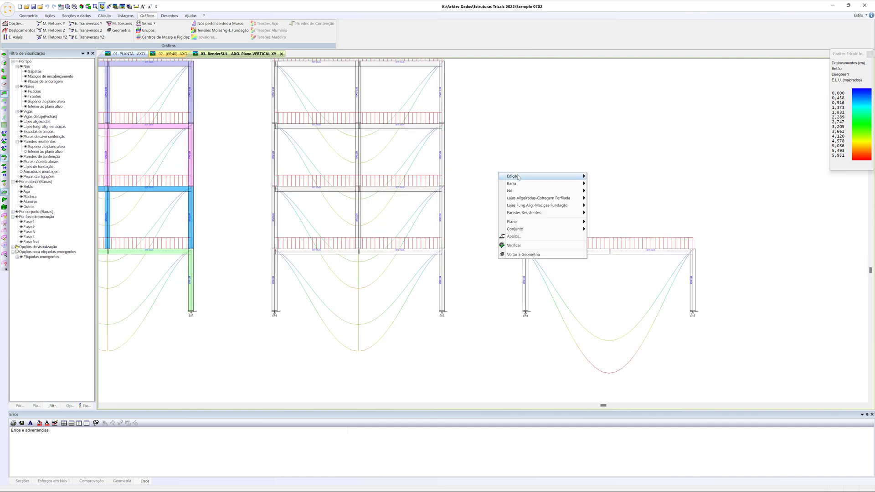
click(611, 176)
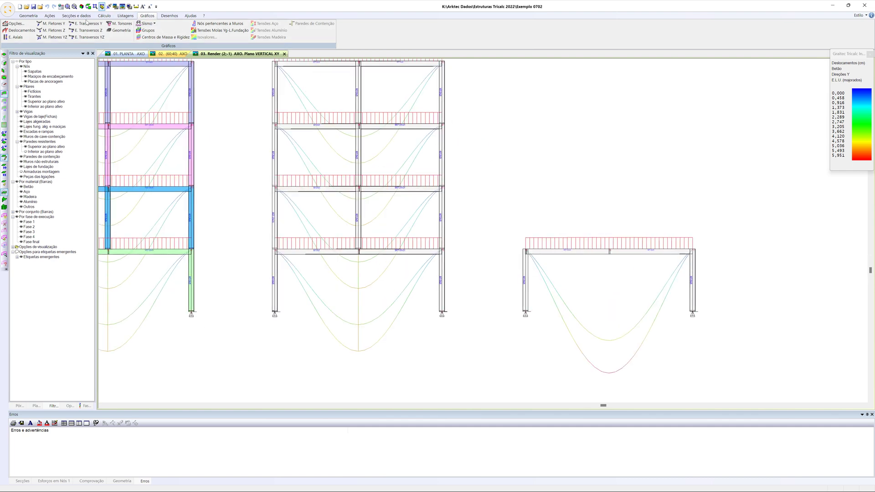
click(19, 23)
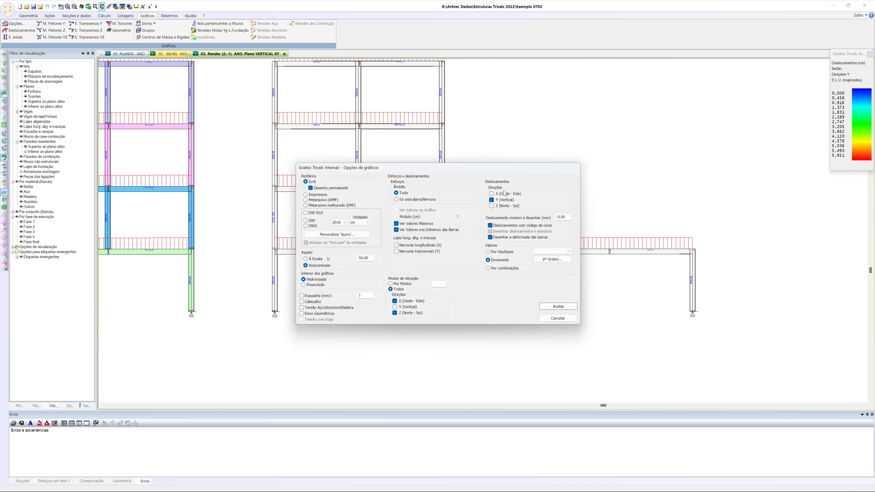
click(559, 307)
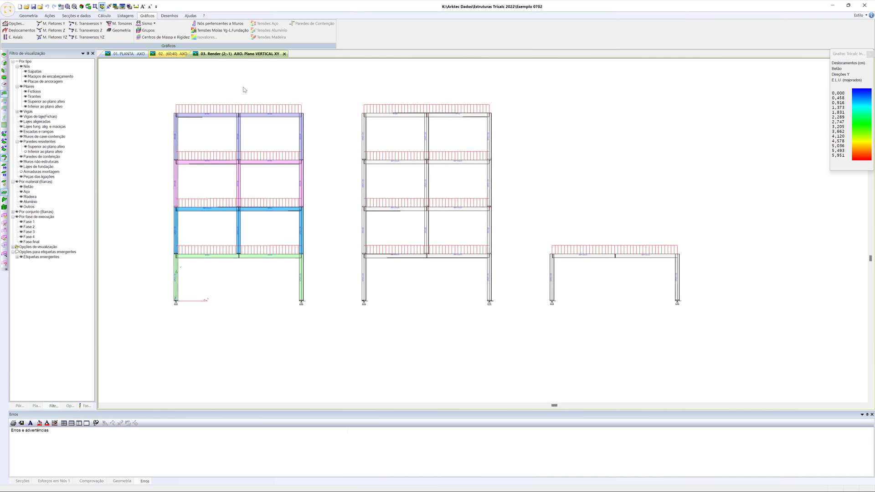
click(19, 30)
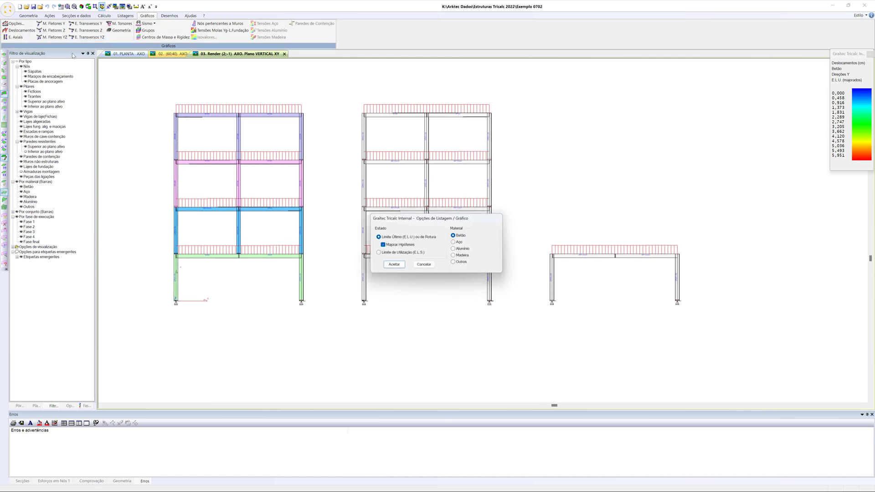
click(392, 266)
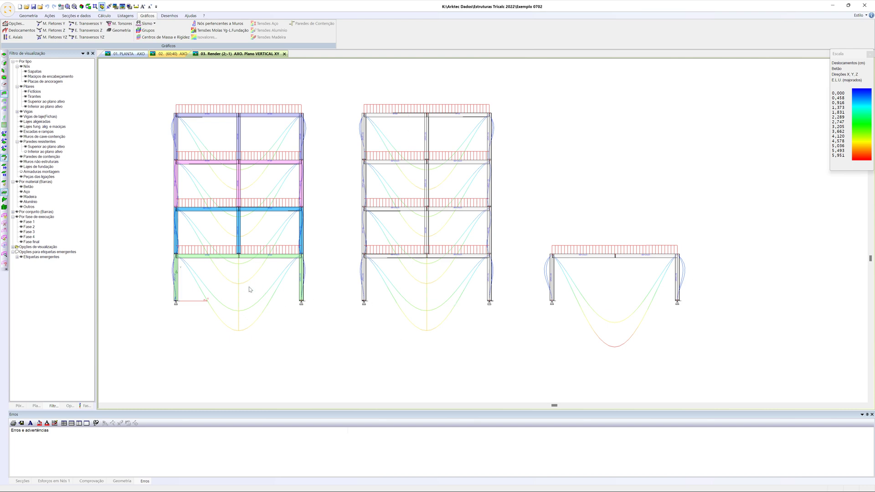
Step: Isolate Fase 1 to inspect its displacement curves, and redisplay all execution phases
click(20, 217)
click(19, 218)
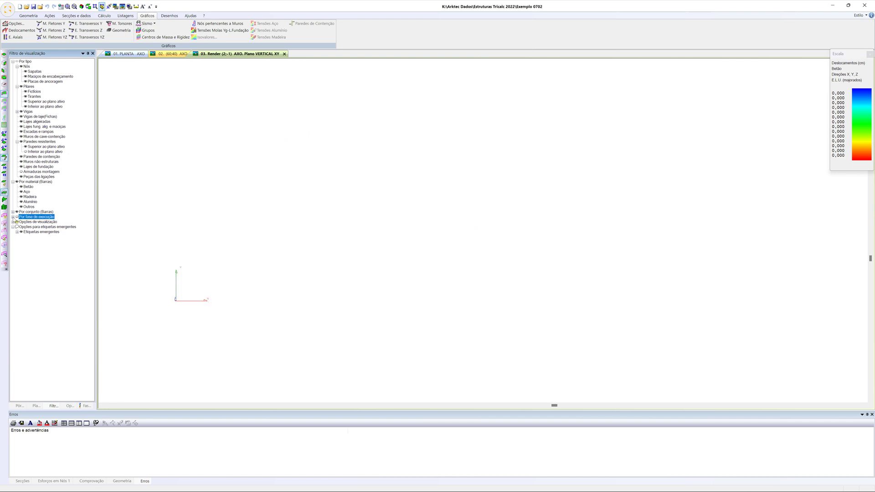
click(20, 221)
click(21, 221)
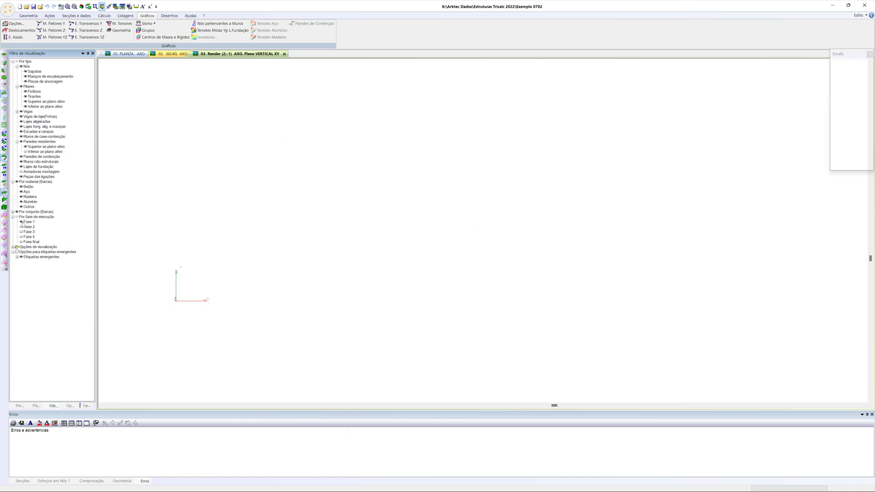
click(22, 223)
click(22, 223)
click(21, 222)
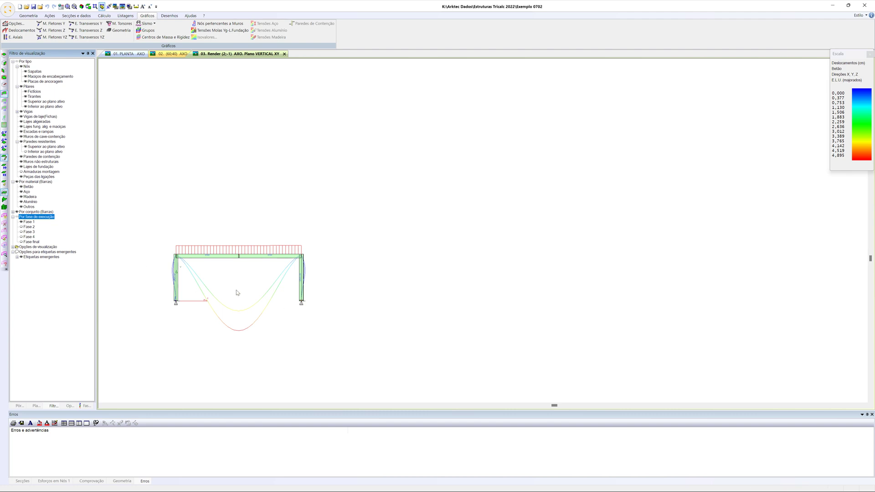
click(16, 217)
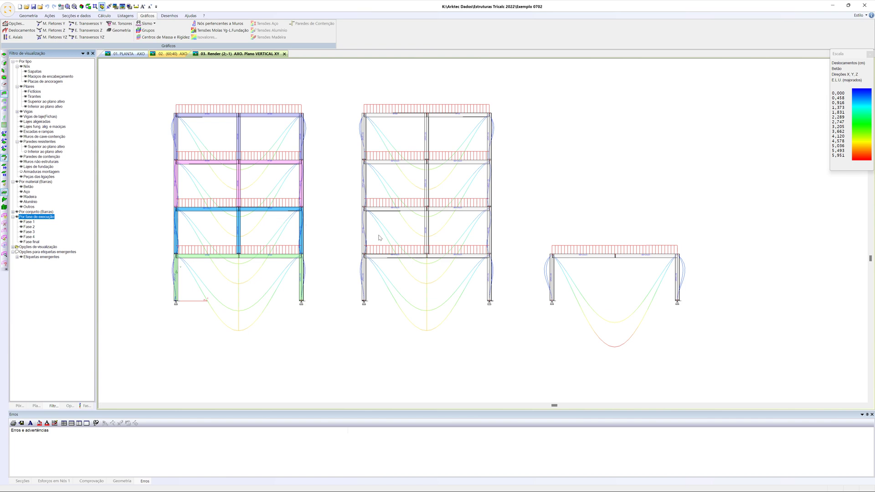
Step: Compare the displacement curves of the phased frame, the unphased frame and the separate ground-storey portal
middle_drag(378, 238, 338, 232)
scroll(535, 290, up, 1)
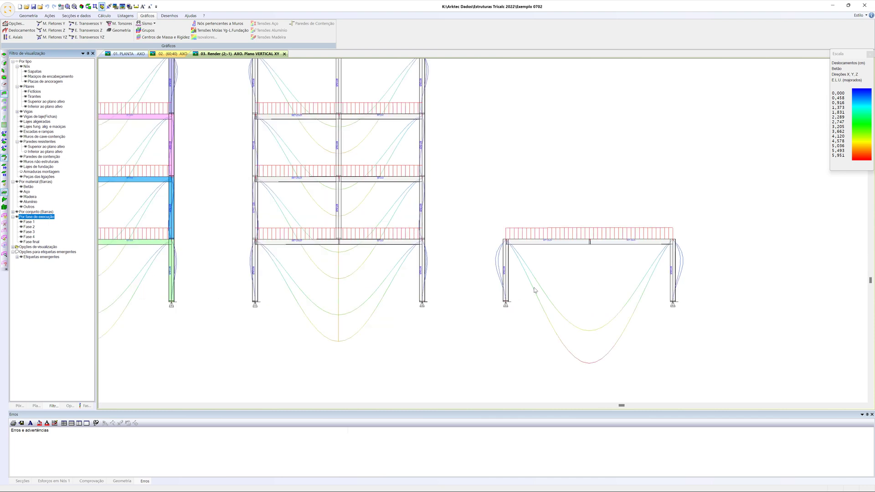
middle_drag(535, 290, 627, 296)
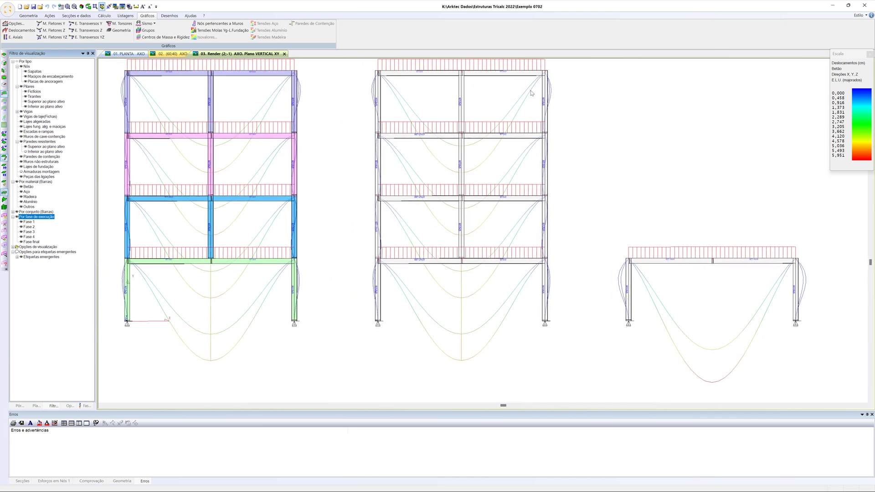
middle_drag(528, 289, 384, 305)
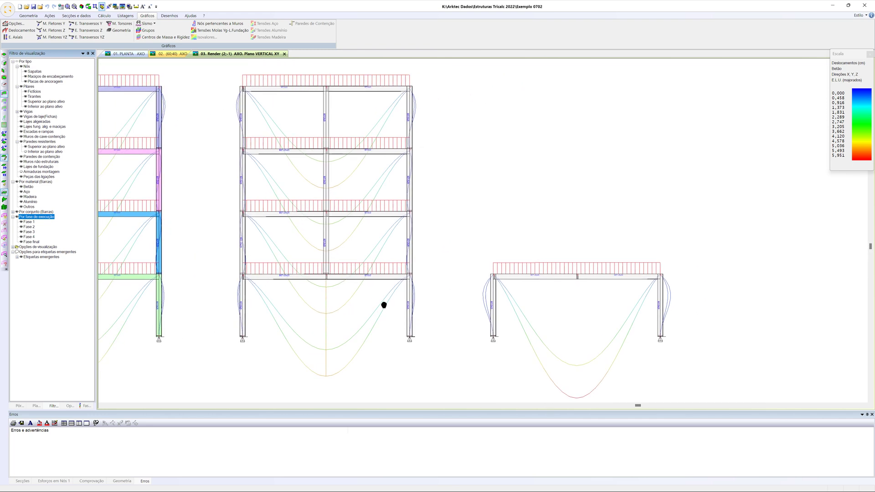
scroll(433, 299, up, 2)
scroll(433, 299, down, 2)
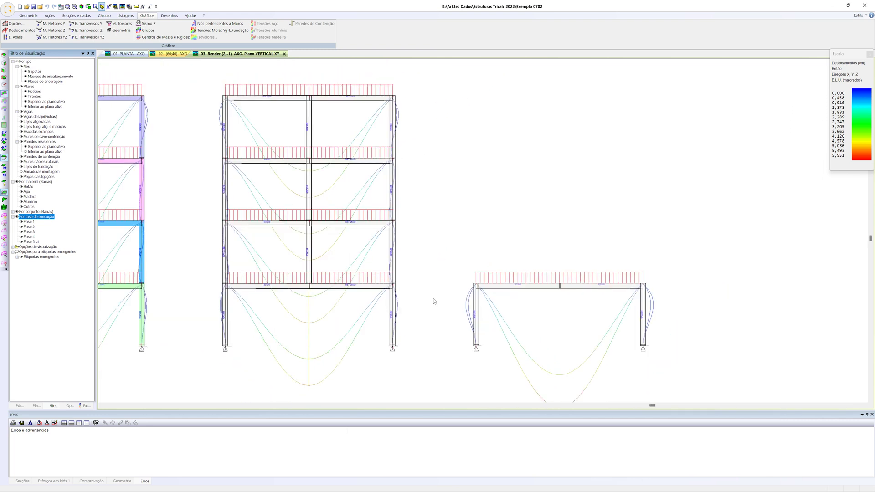
middle_drag(434, 280, 385, 281)
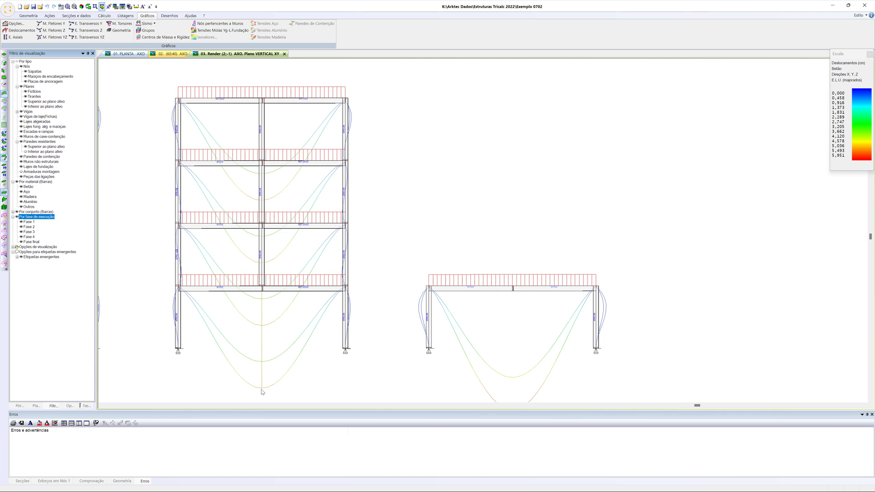
middle_drag(515, 336, 520, 319)
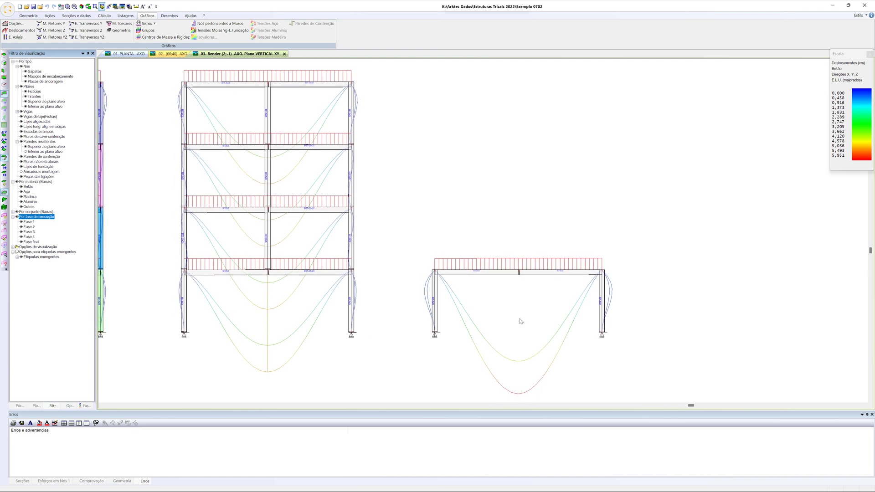
scroll(504, 315, down, 2)
middle_drag(461, 311, 380, 306)
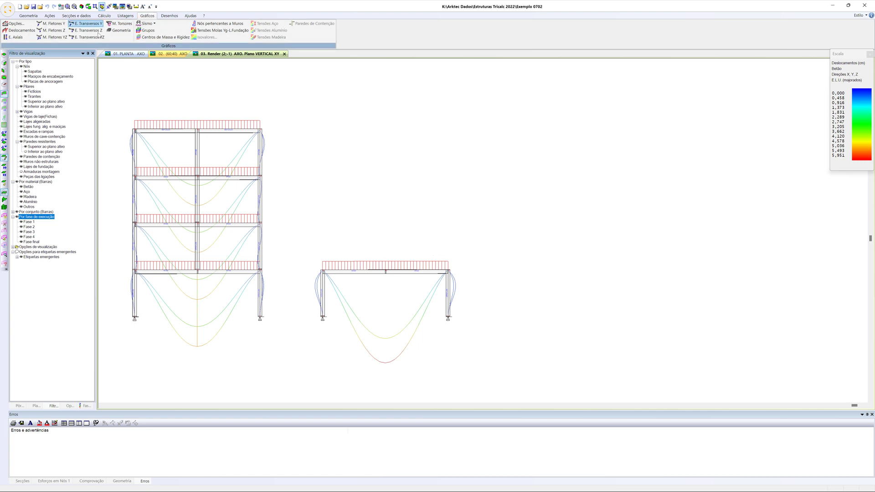
Step: Plot the factored ULS Z bending moments on the unrendered frames, showing maximum values and values at the bar ends
click(63, 31)
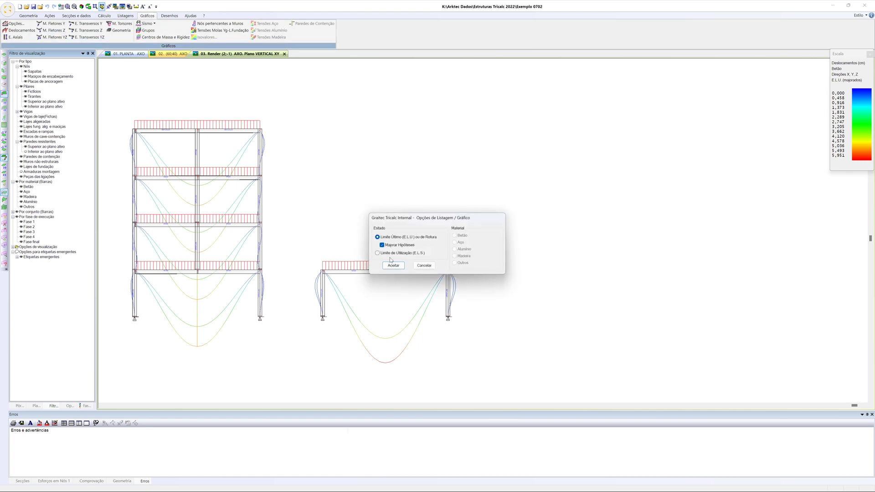
click(393, 265)
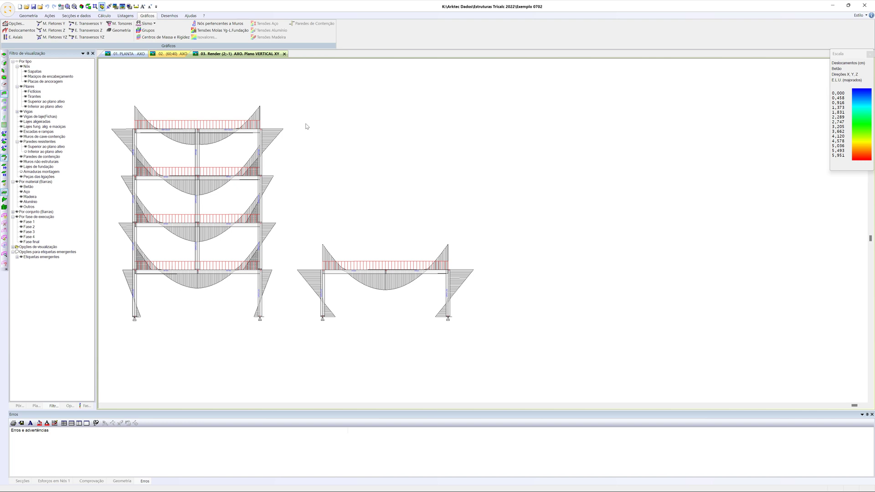
click(122, 6)
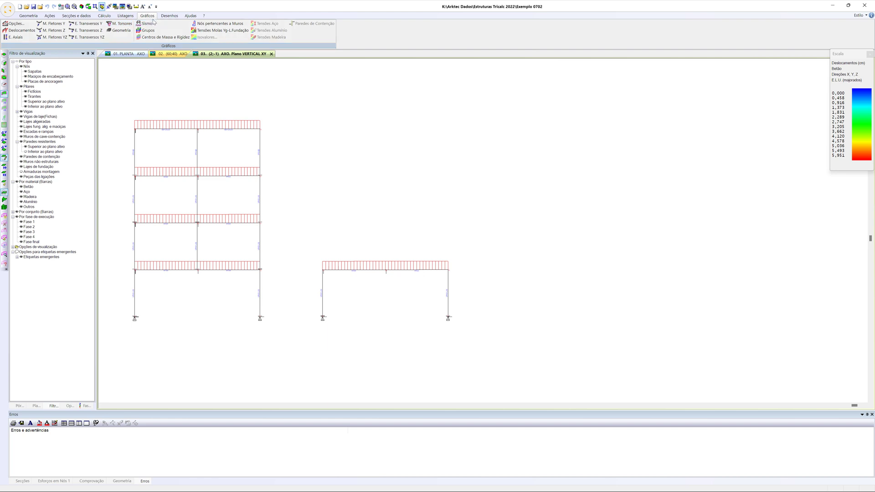
click(16, 24)
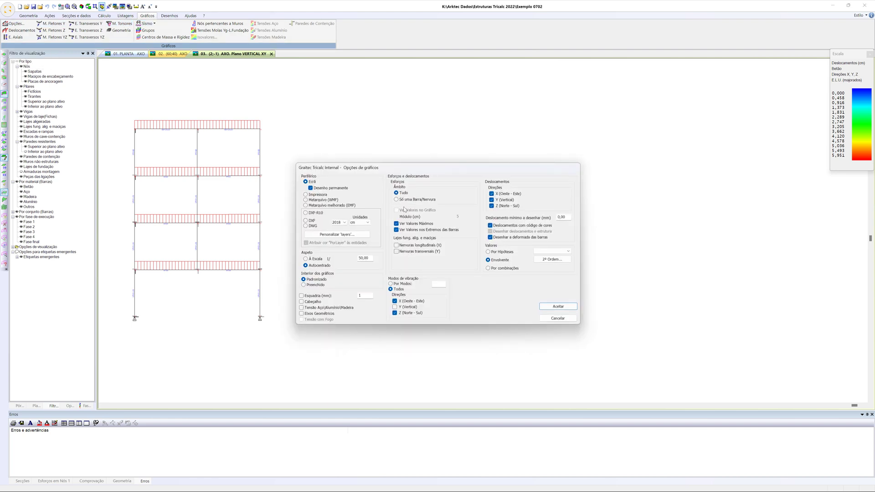
click(555, 306)
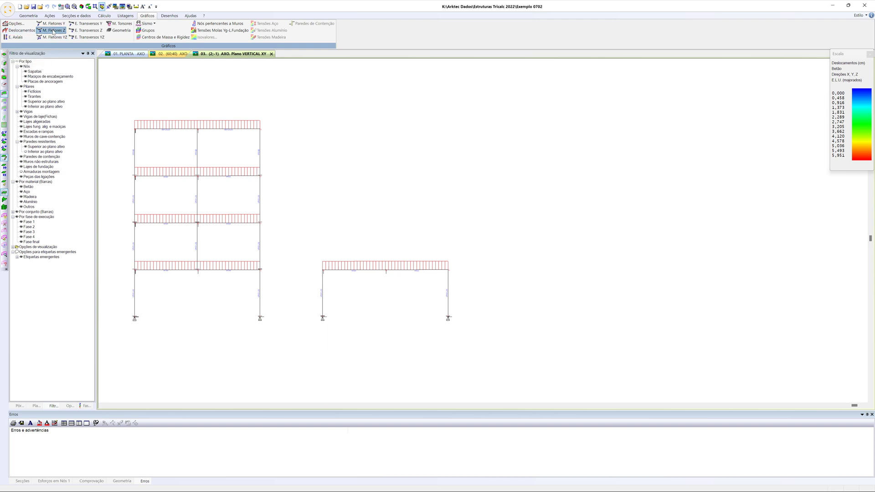
click(21, 30)
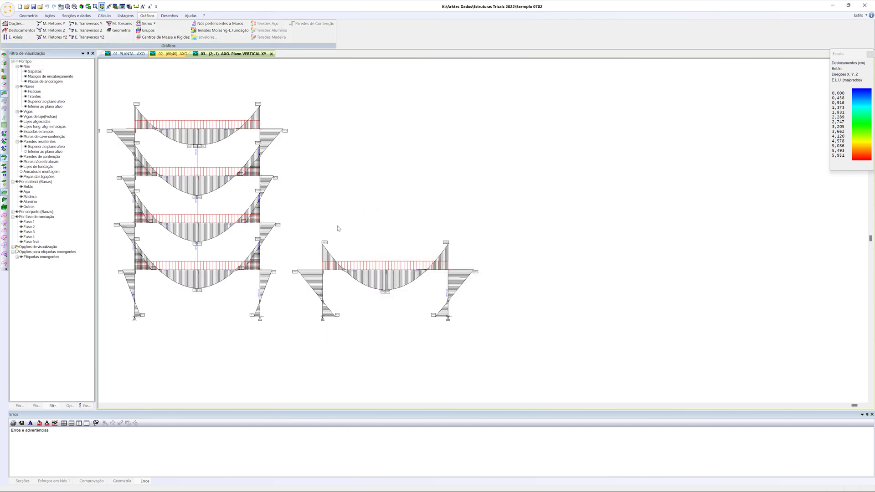
Step: Compare the bending moment values of the phased frame, the unphased frame and the separate ground-storey portal
scroll(406, 231, up, 3)
scroll(388, 230, up, 1)
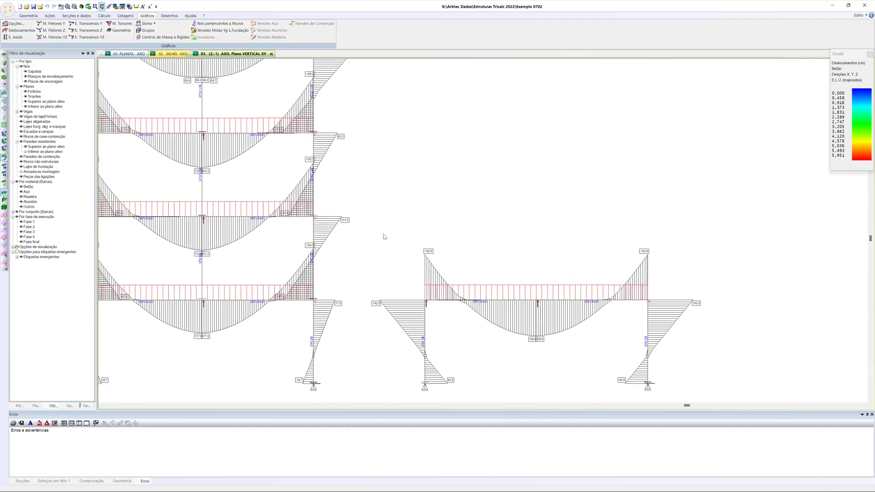
middle_drag(383, 237, 401, 218)
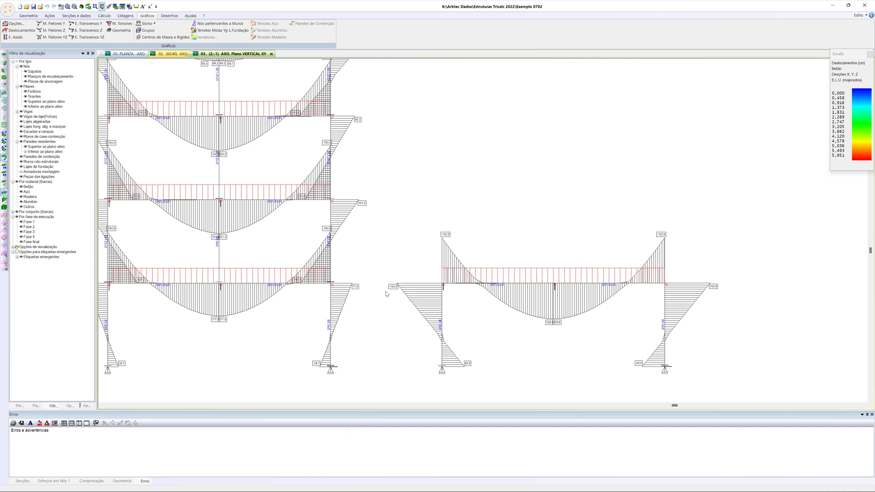
middle_drag(390, 297, 455, 290)
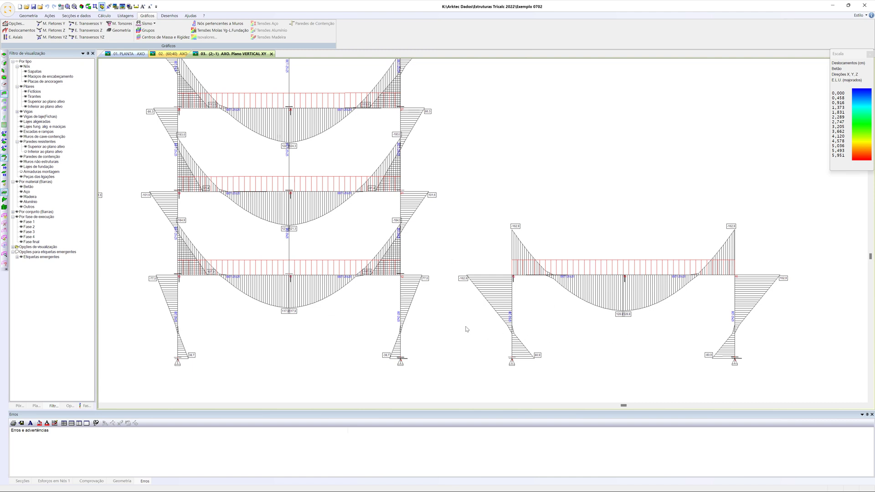
scroll(463, 326, down, 1)
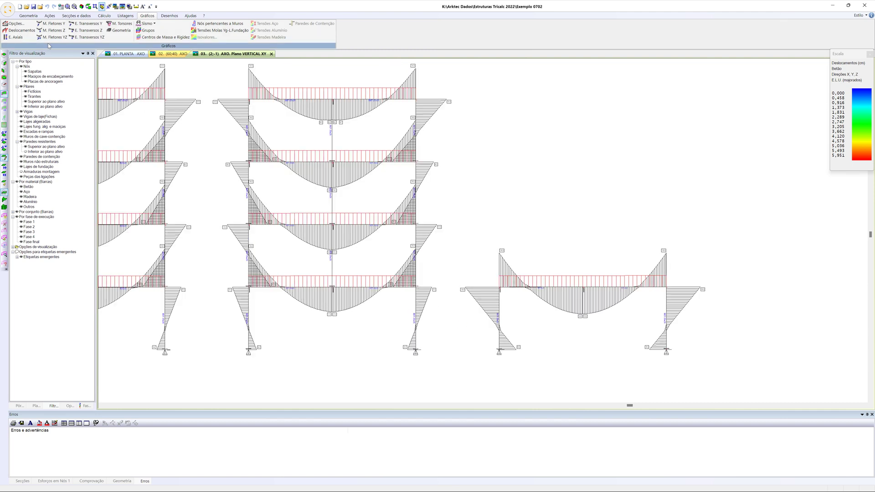
Step: Open the structure Faseamento Construtivo Exemplo 02
click(7, 8)
click(20, 37)
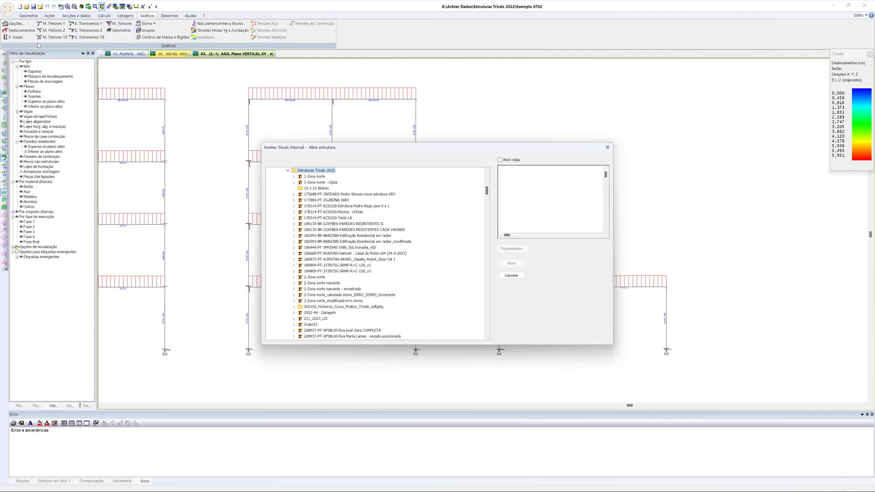
drag(486, 195, 478, 265)
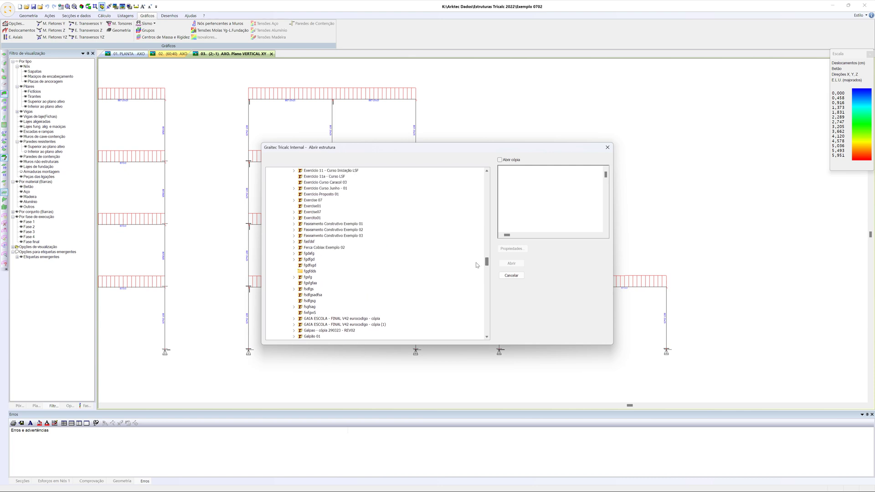
click(358, 231)
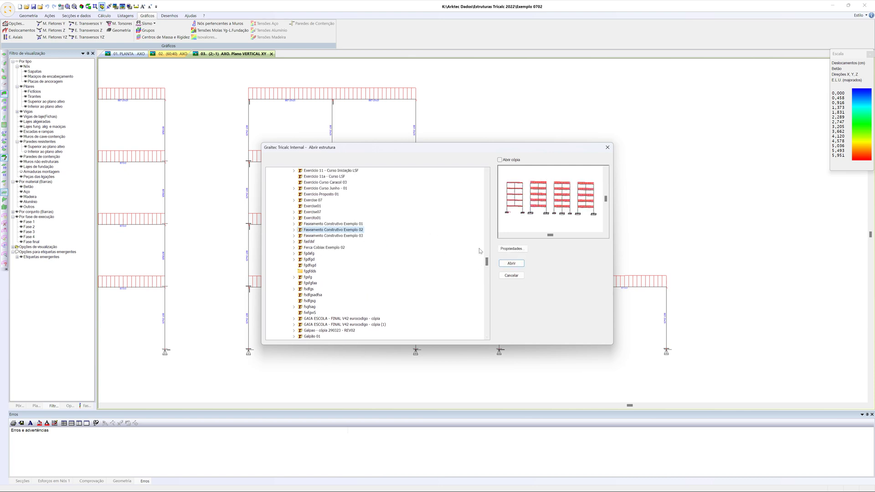
click(511, 263)
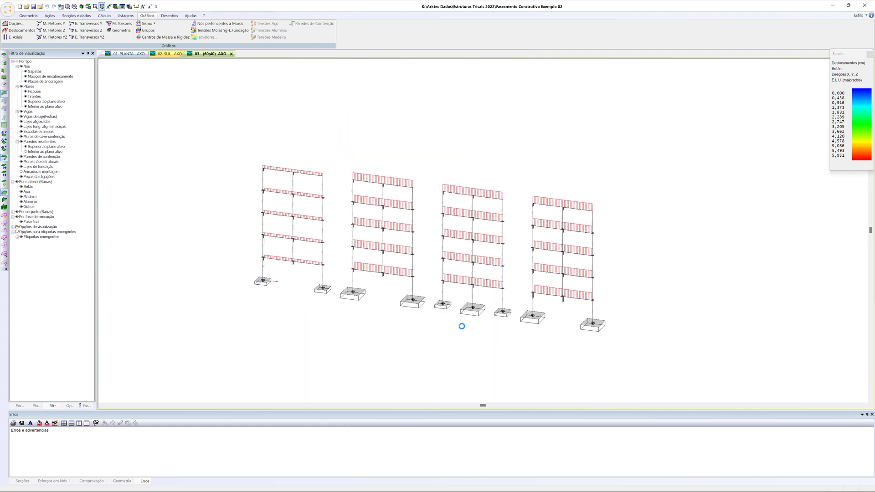
Step: Define a vertical XY work plane through the first frame and plot the concrete displacements of all frames in the south view
click(5, 72)
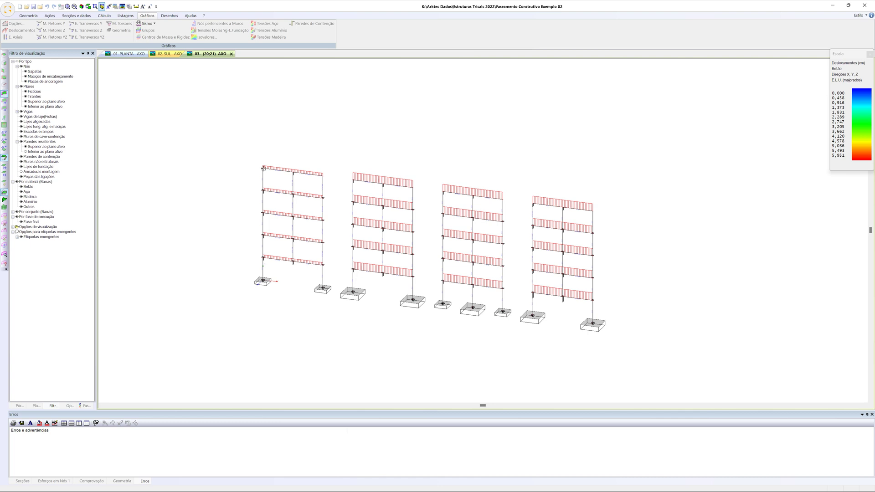
click(263, 169)
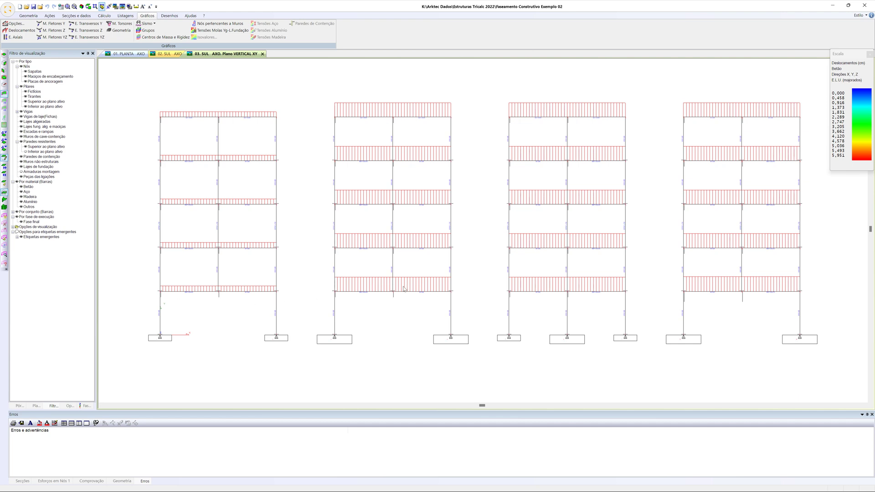
mouse_move(395, 294)
click(30, 31)
click(404, 263)
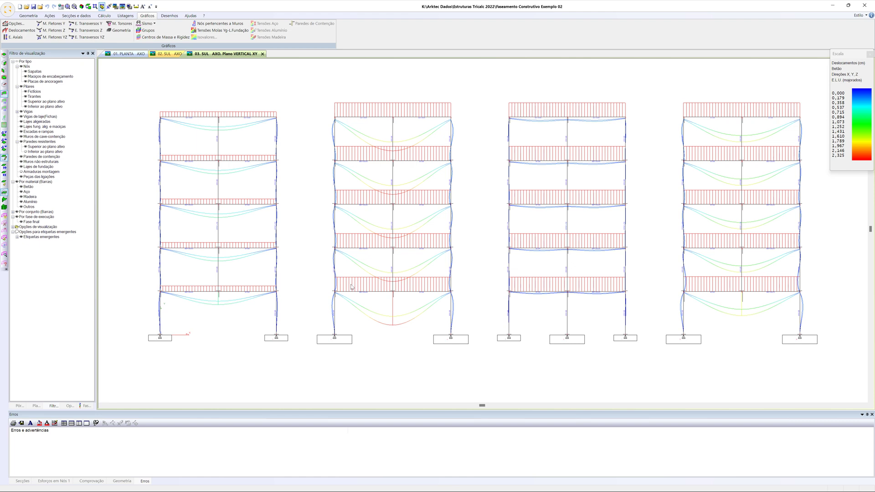
click(31, 16)
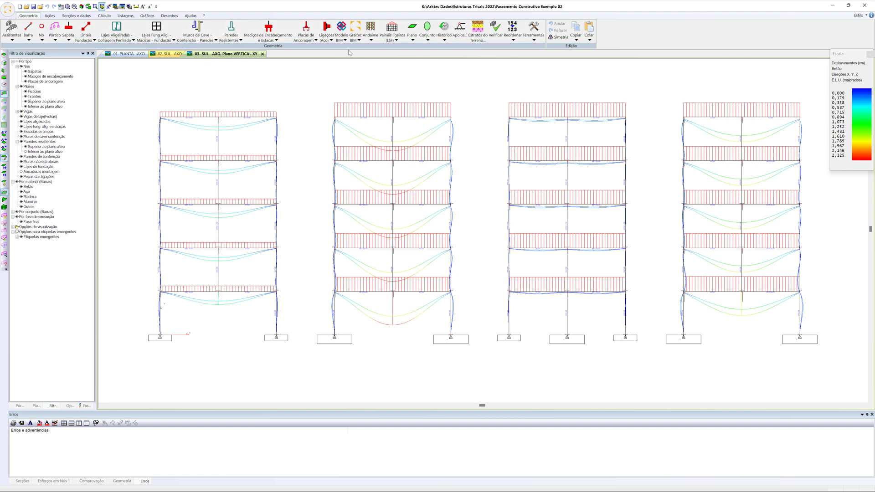
click(358, 40)
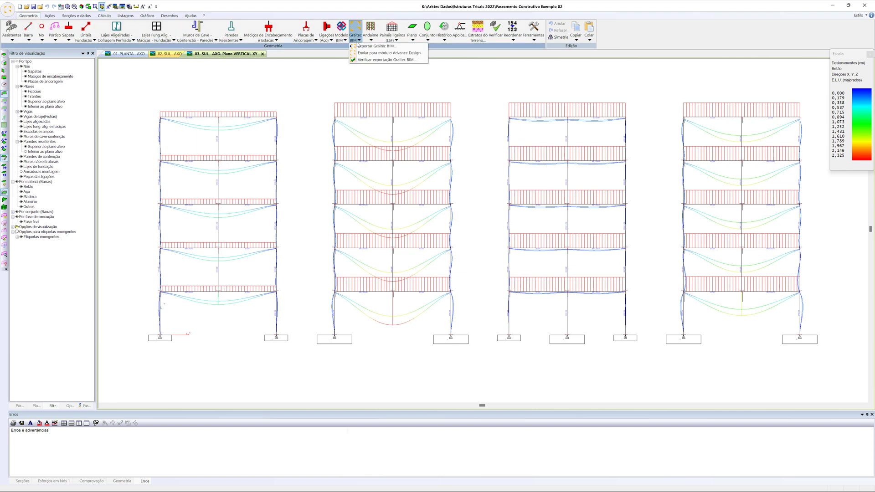
click(367, 46)
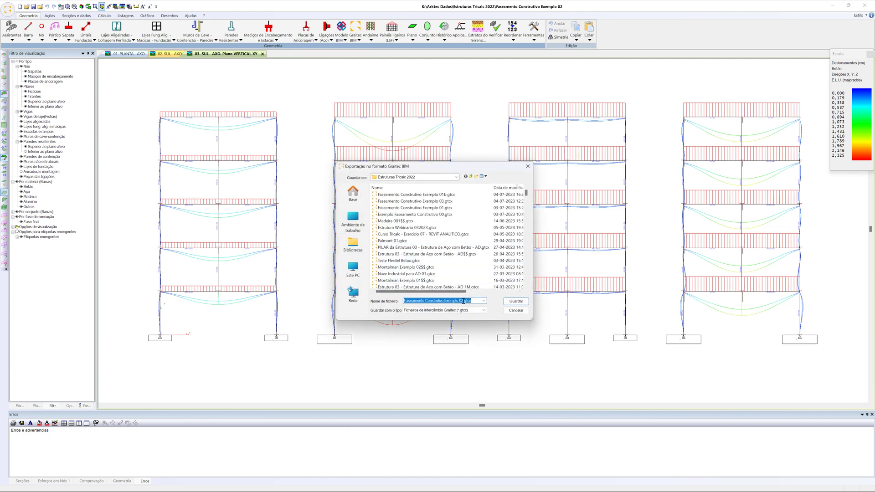
click(459, 301)
text(c)
click(516, 310)
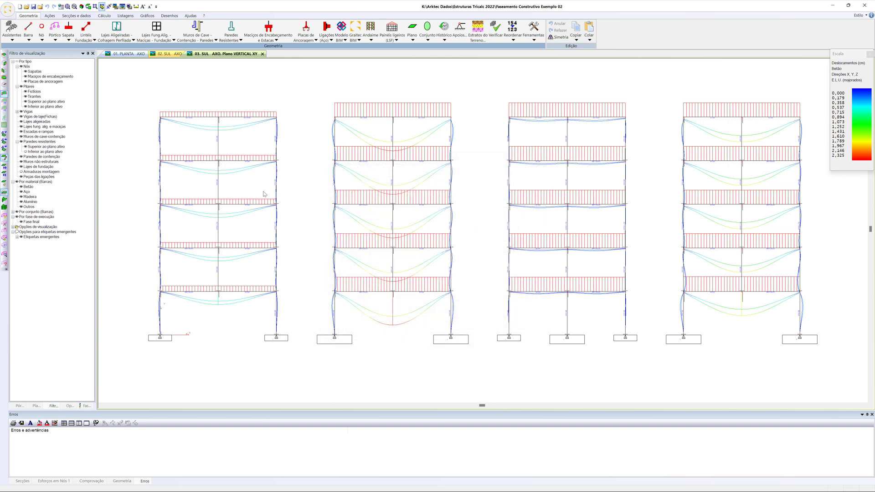
Step: Switch to the PowerPoint slide show and advance to the slide on the load-transfer beam example without construction phasing
key(alt+Tab)
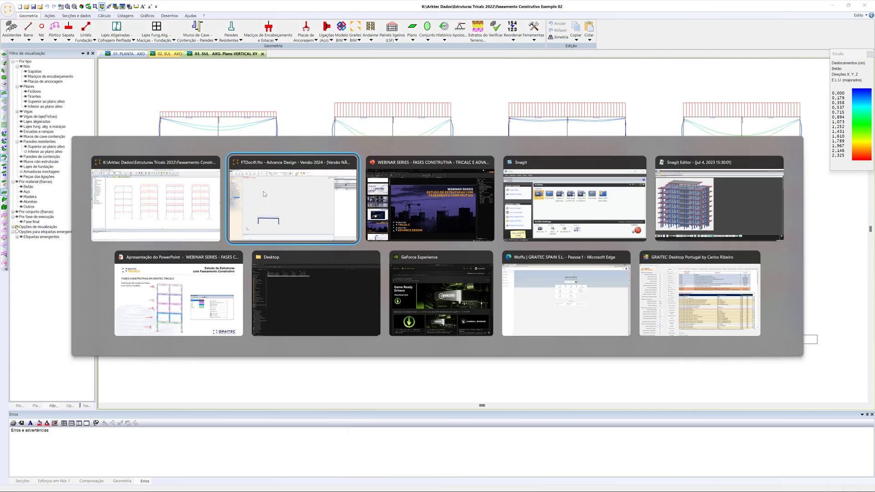
key(alt+Tab)
key(alt+Tab)
key(alt+Tab)
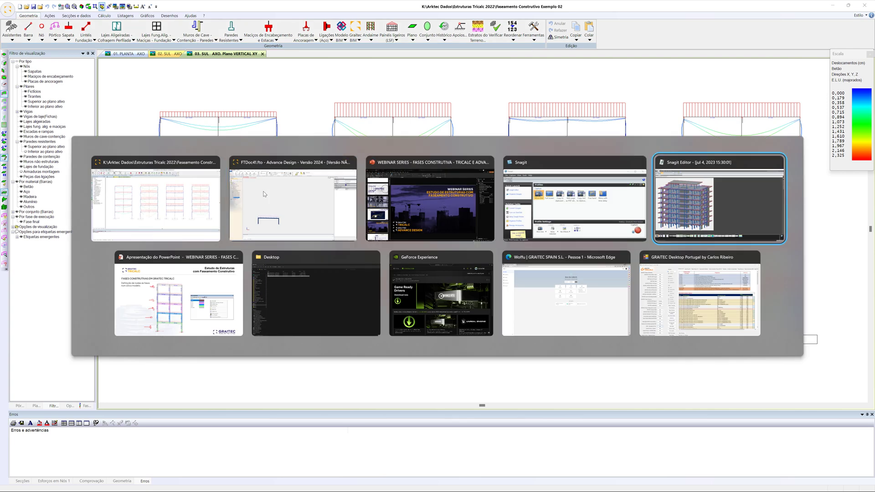
key(alt+Tab)
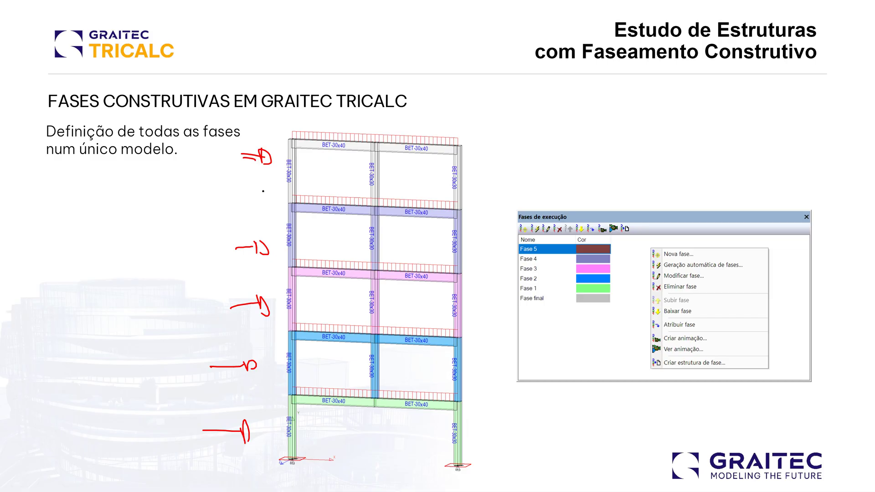
key(Right)
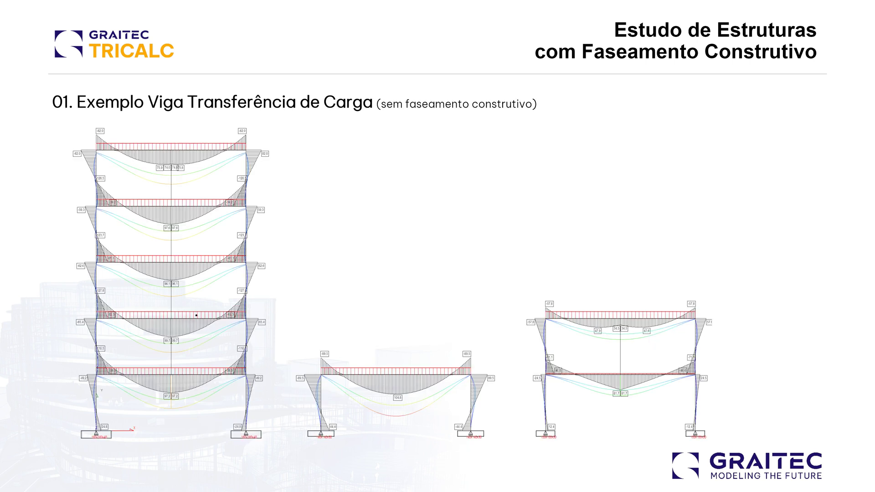
Step: Circle in red pen the midspan moments of the five-storey frame's lowest beam and the separate single-storey portal
mouse_move(34, 486)
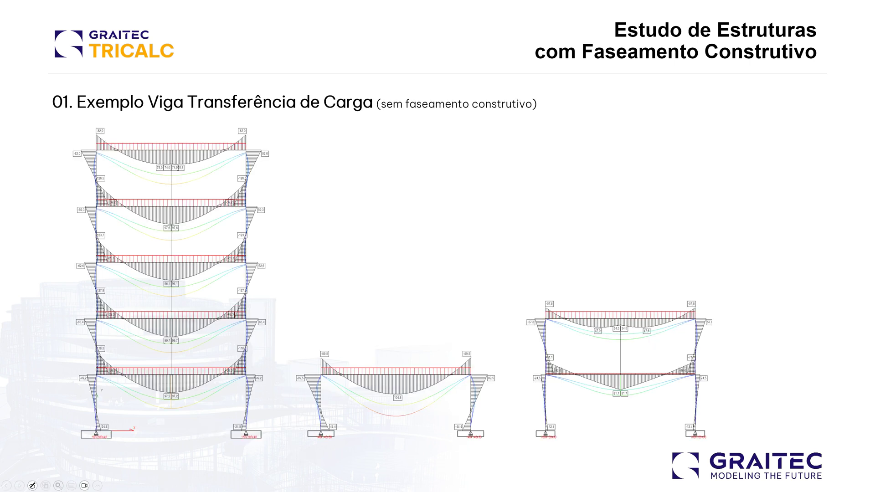
click(32, 486)
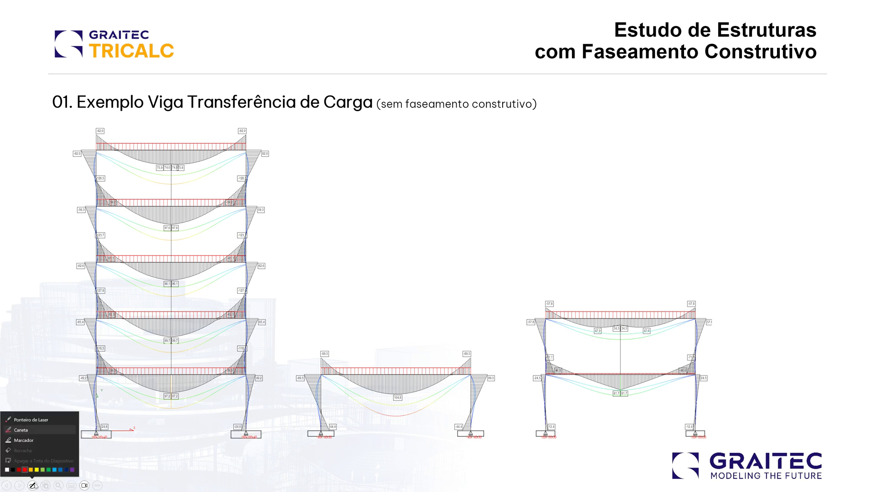
click(53, 430)
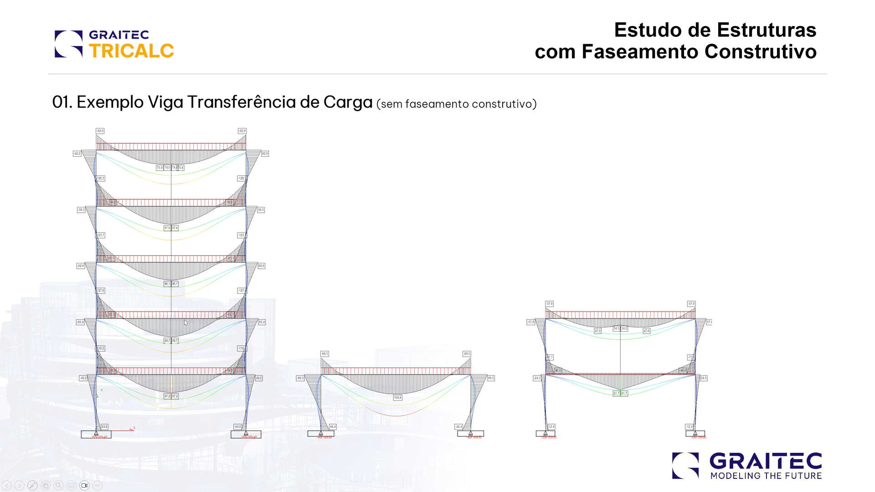
click(32, 485)
click(32, 430)
mouse_move(190, 400)
mouse_down()
mouse_move(184, 388)
mouse_move(189, 405)
mouse_up()
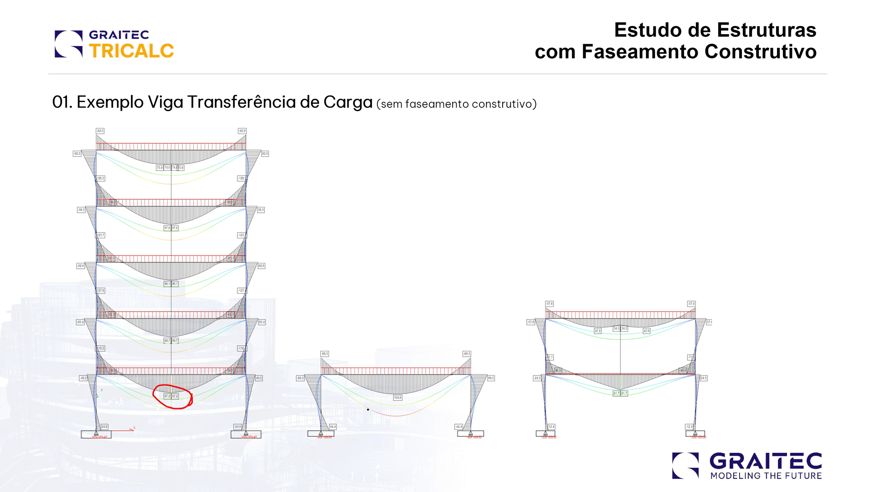
mouse_move(398, 388)
mouse_down()
mouse_move(382, 401)
mouse_move(393, 389)
mouse_up()
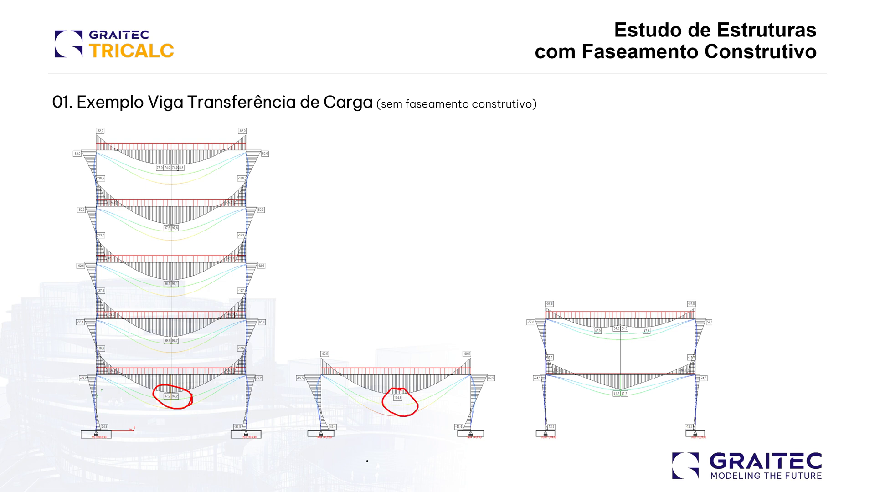
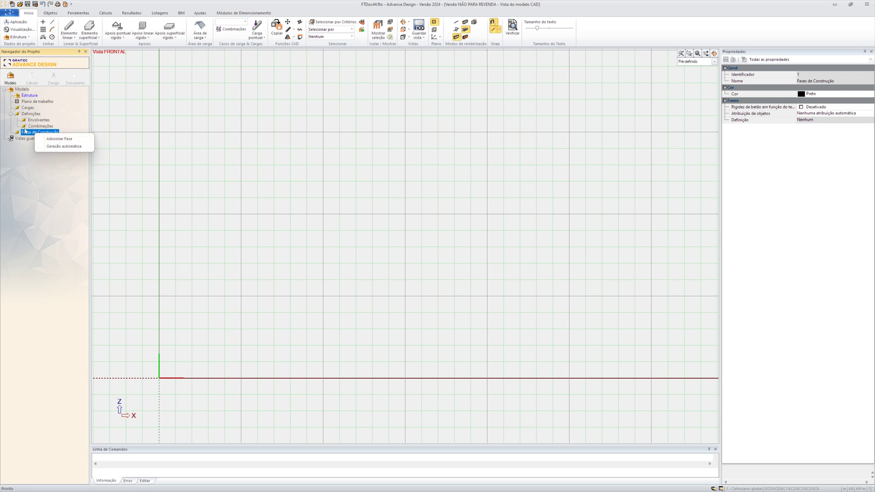
Step: In Advance Design, add five construction phases to the model in one operation and append a sixth phase
click(105, 13)
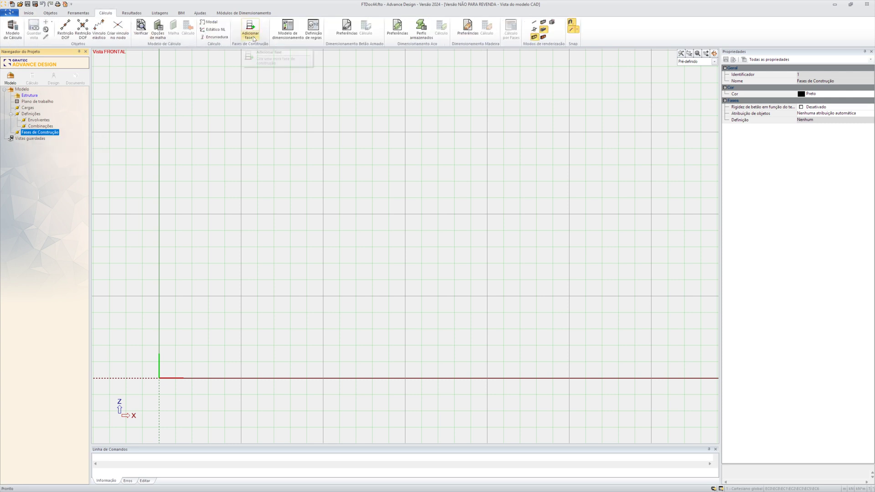
click(250, 31)
click(274, 65)
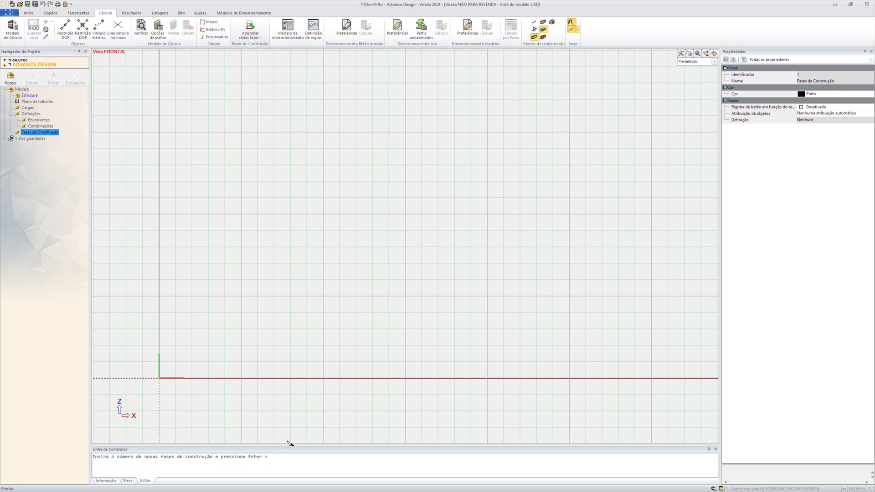
key(Return)
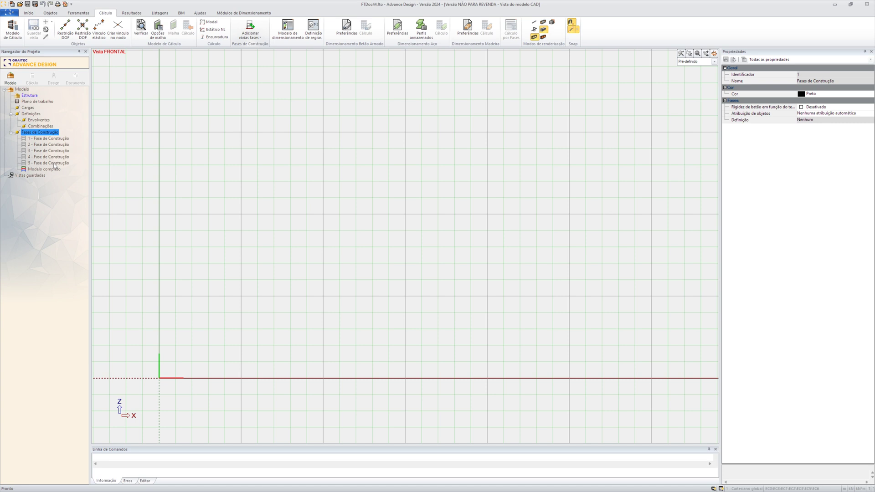
right_click(50, 139)
click(80, 139)
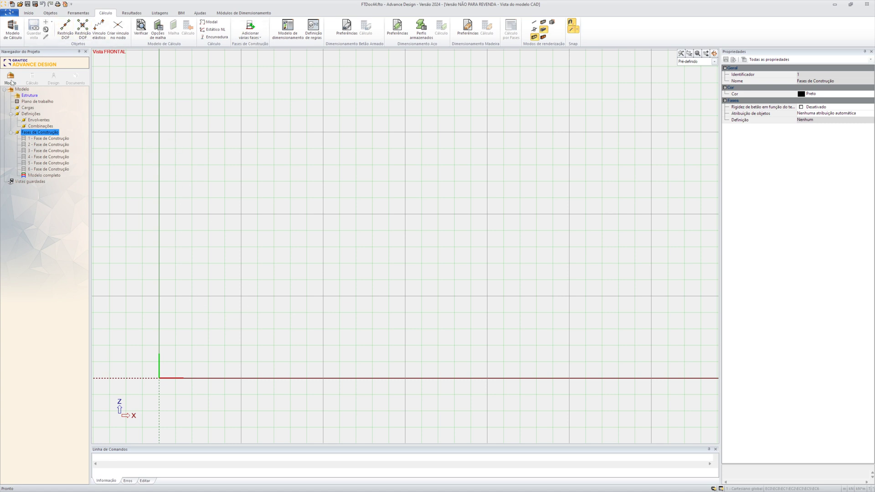
Step: Draw a single-storey portal of linear elements at the origin, with two 3 m columns and an 8 m beam
click(29, 13)
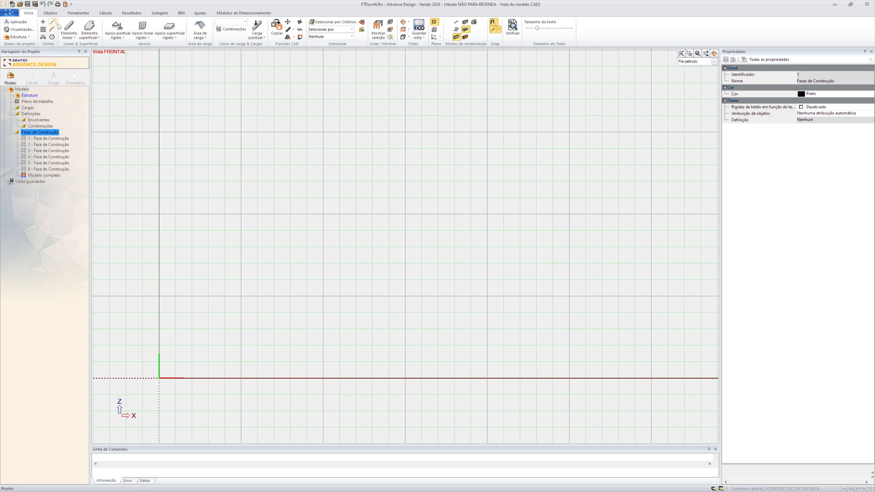
click(70, 36)
click(86, 49)
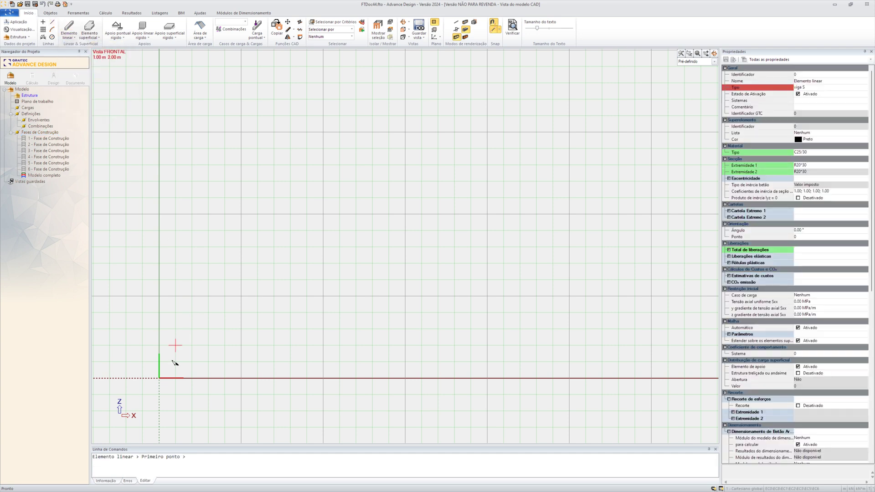
click(160, 378)
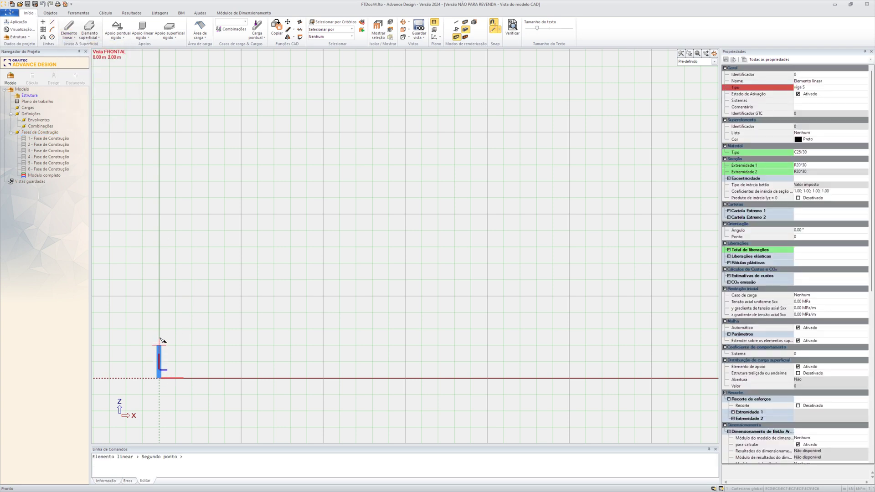
click(159, 329)
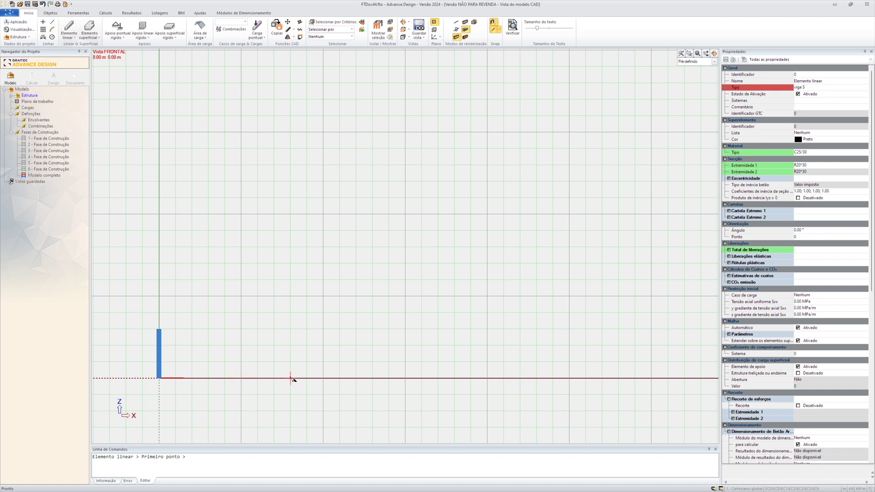
click(290, 379)
click(290, 328)
click(159, 329)
click(291, 329)
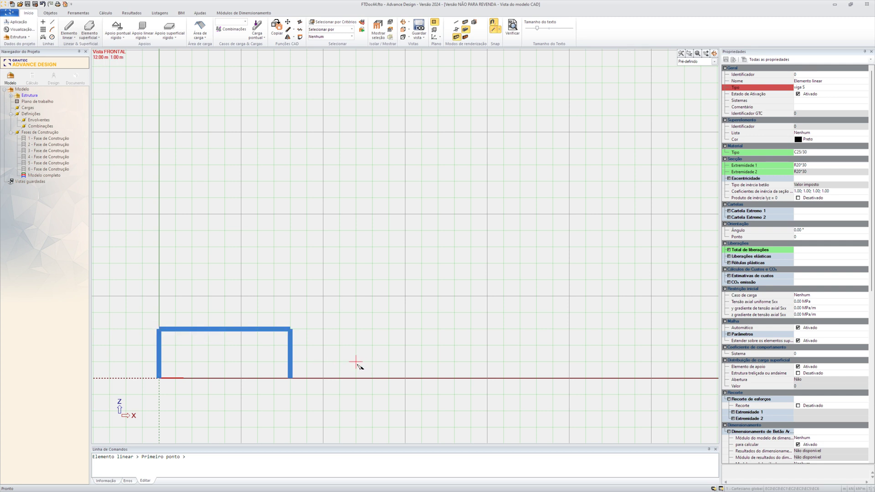
click(356, 377)
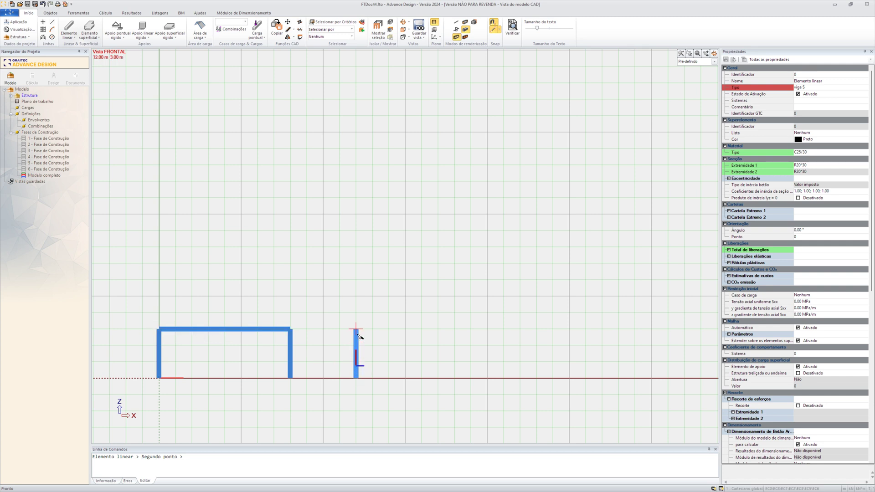
click(355, 329)
key(Escape)
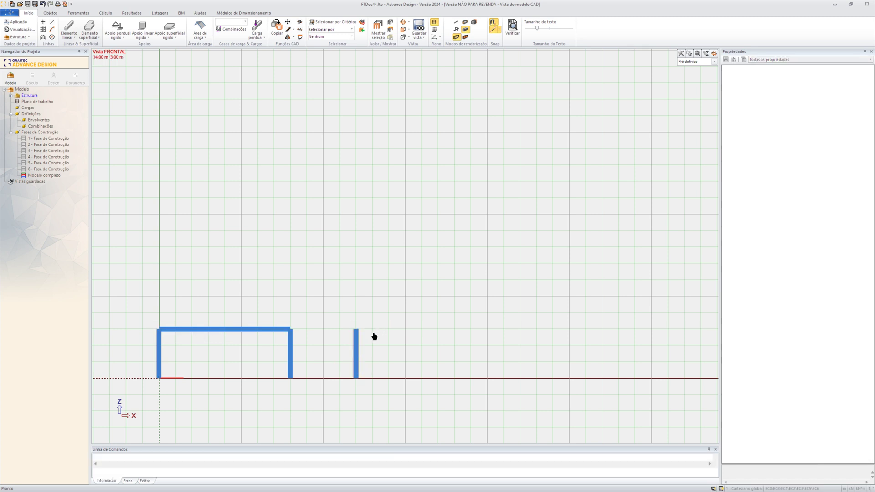
click(357, 359)
key(Delete)
Step: Generate rigid point supports with default properties under the portal's two columns
drag(128, 300, 332, 404)
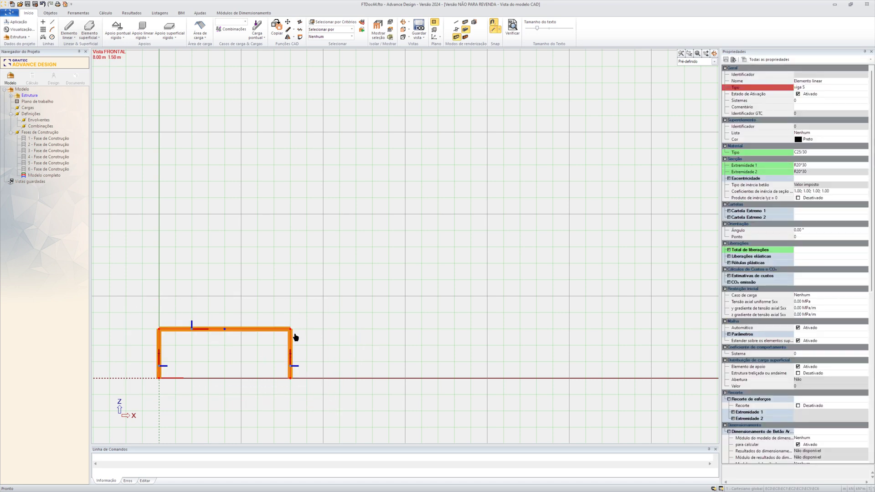
drag(326, 353, 143, 355)
right_click(297, 284)
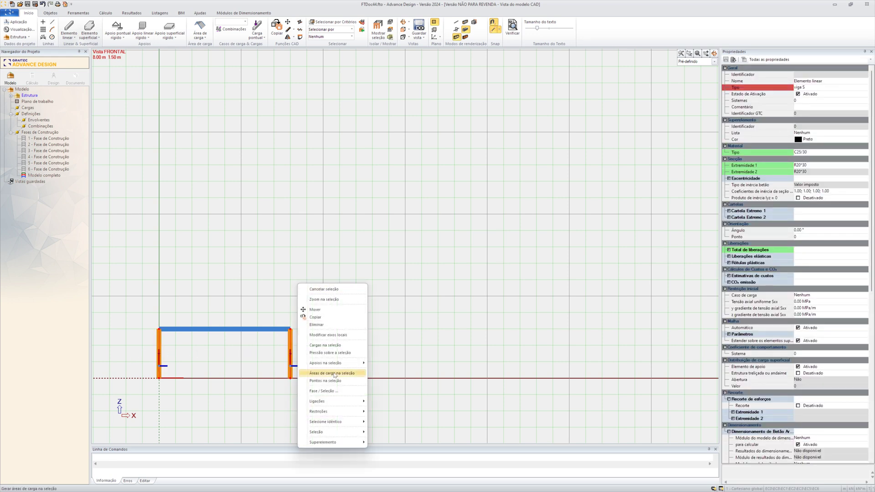
mouse_move(328, 362)
click(387, 365)
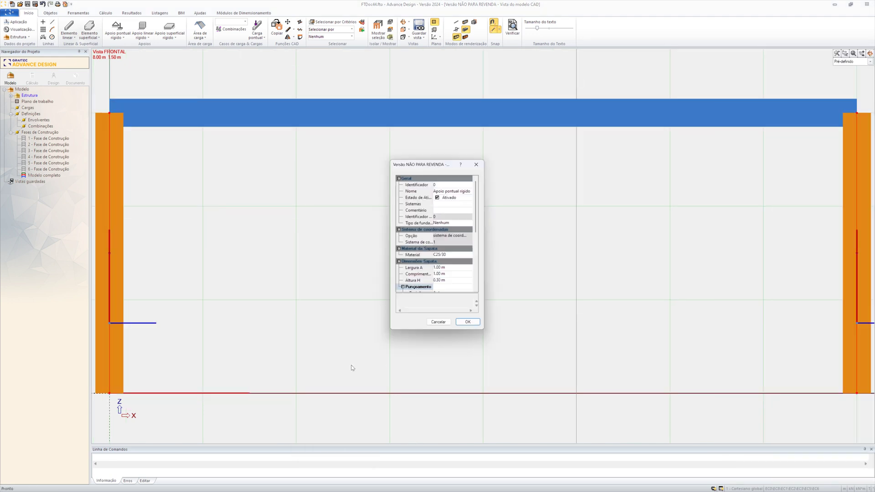
click(469, 324)
Step: Copy the whole portal with its supports 12 m along the X axis
scroll(394, 312, down, 4)
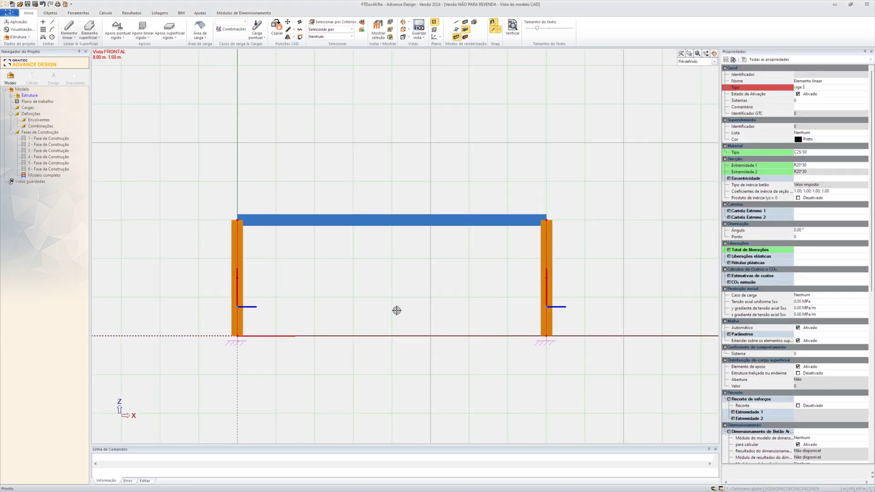
scroll(397, 310, down, 1)
middle_drag(344, 306, 263, 324)
scroll(310, 320, down, 1)
scroll(314, 319, down, 1)
scroll(328, 312, down, 1)
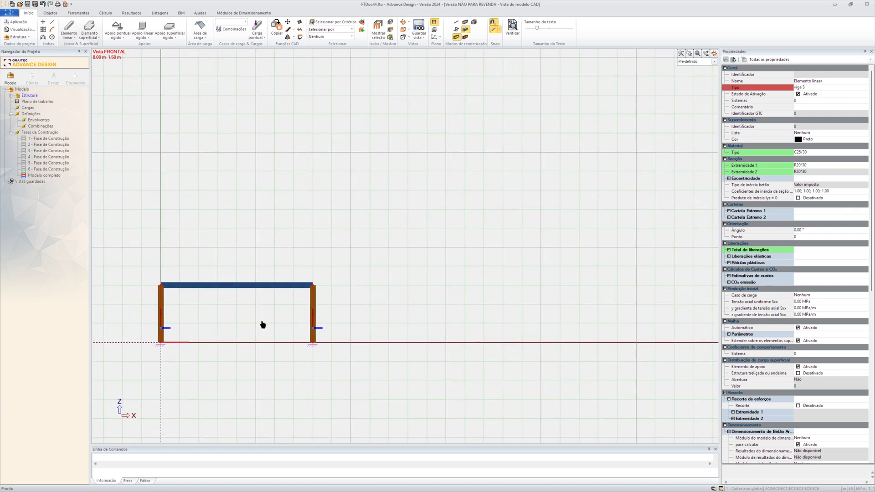
key(Escape)
drag(133, 260, 364, 379)
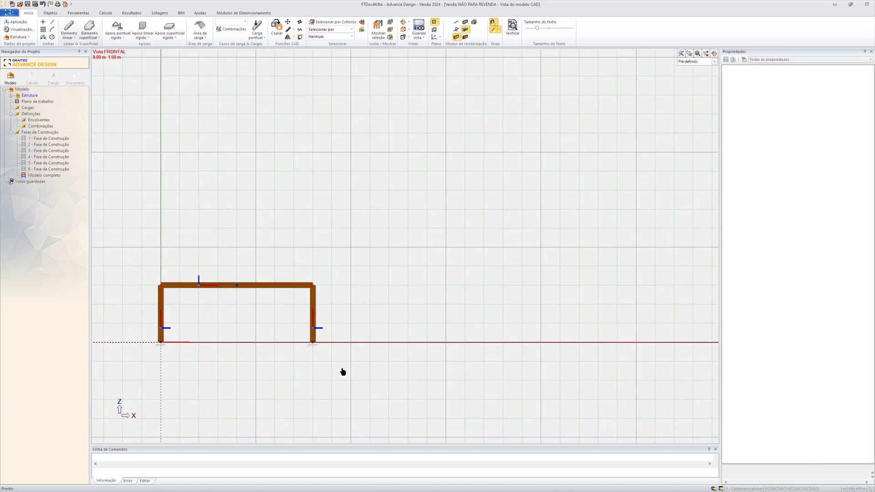
click(312, 342)
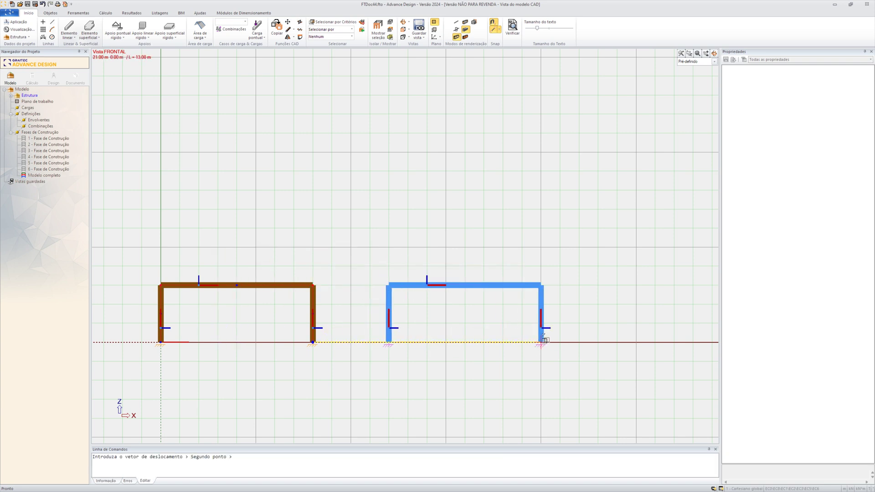
click(543, 341)
scroll(529, 346, down, 2)
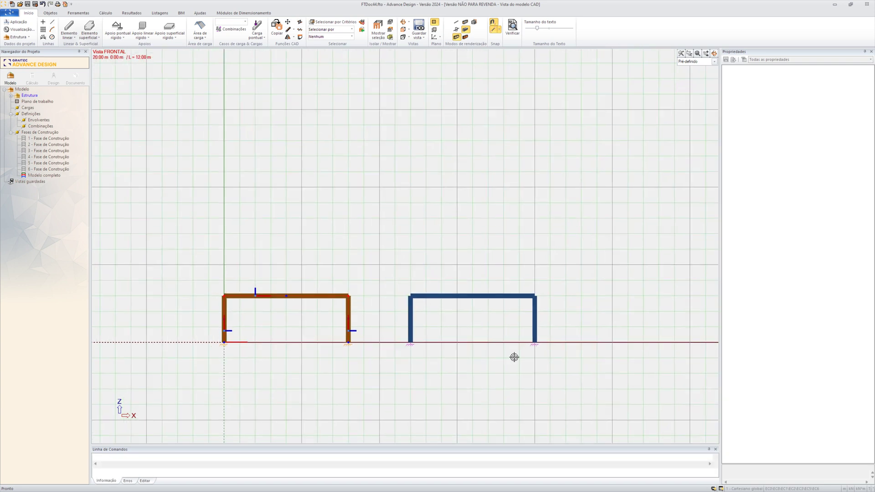
middle_drag(469, 361, 358, 360)
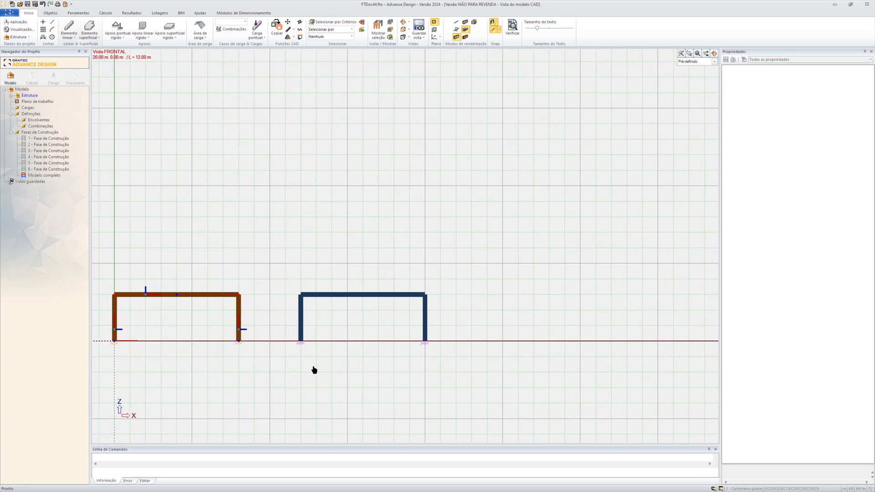
click(196, 328)
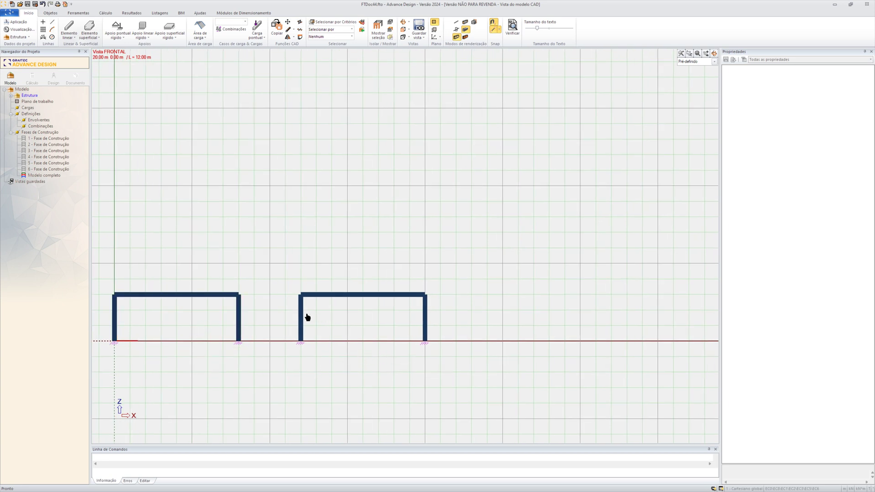
Step: Draw three 3 m second-storey columns on the copied portal, at both ends and midspan of its beam
click(76, 38)
click(86, 64)
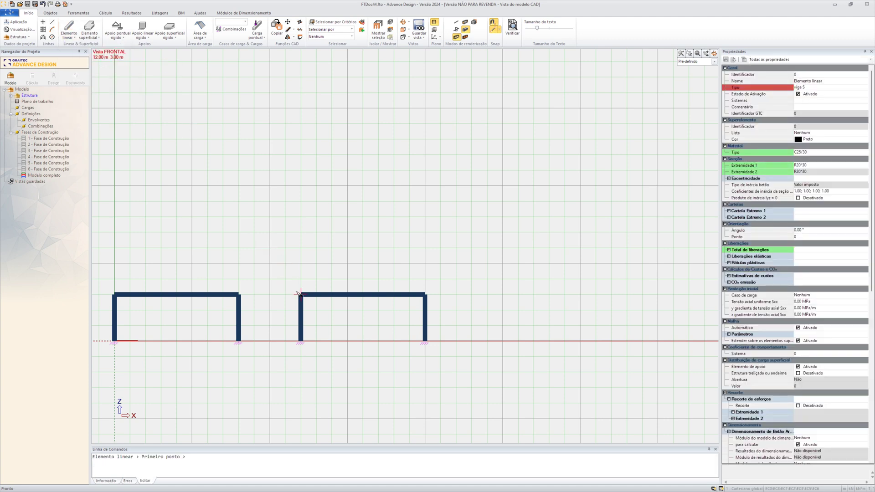
click(301, 294)
click(301, 249)
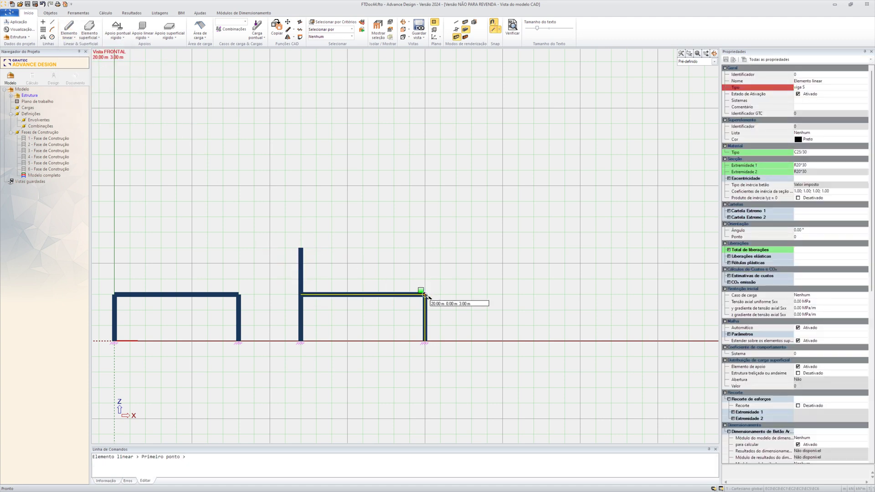
click(425, 295)
click(425, 249)
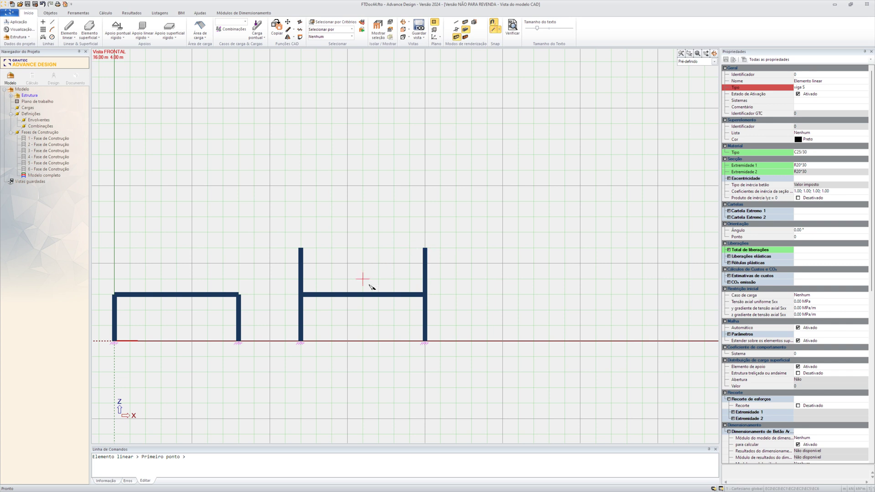
click(363, 295)
click(364, 249)
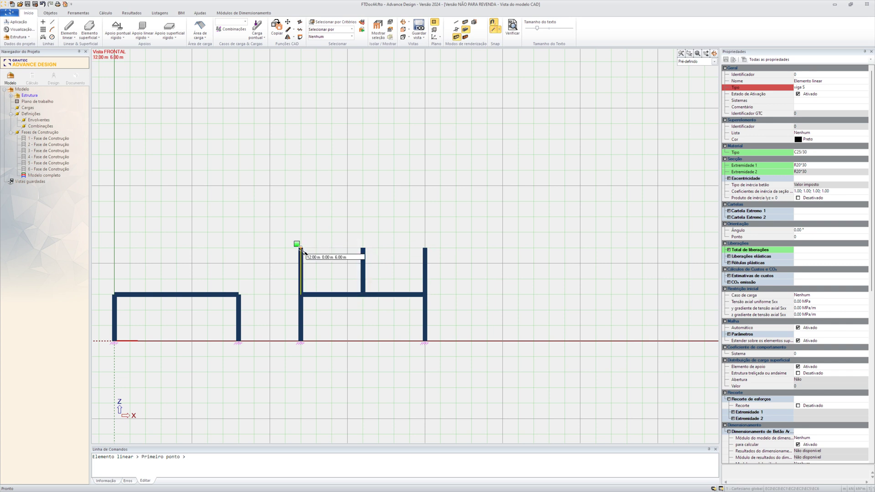
Step: Join the tops of the three second-storey columns with two separate 4 m beams at the 6 m level
click(300, 248)
click(363, 248)
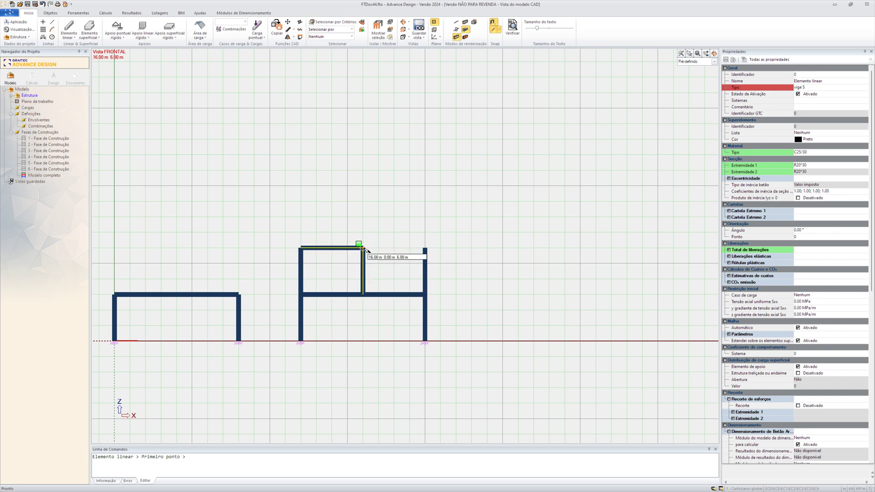
click(363, 249)
click(425, 248)
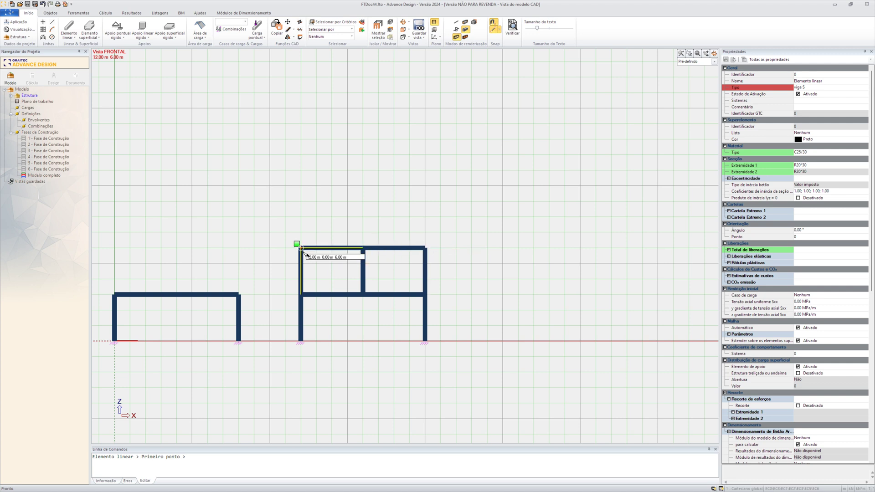
Step: Draw the third storey with three 3 m columns and one continuous 8 m beam at the 9 m level
click(301, 248)
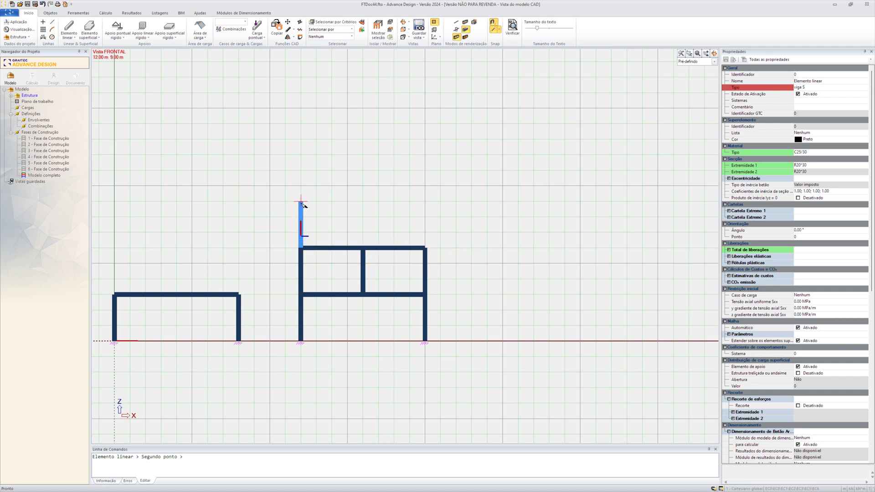
click(300, 201)
click(363, 248)
click(363, 201)
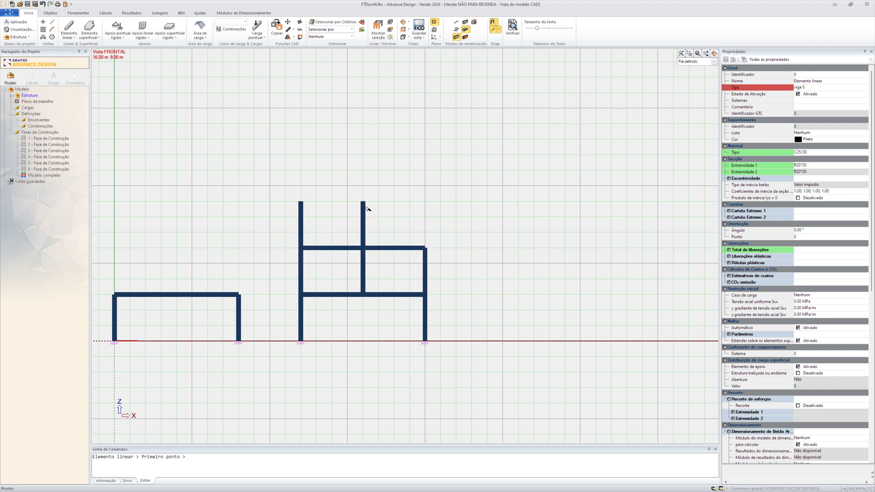
click(425, 248)
click(425, 201)
click(301, 201)
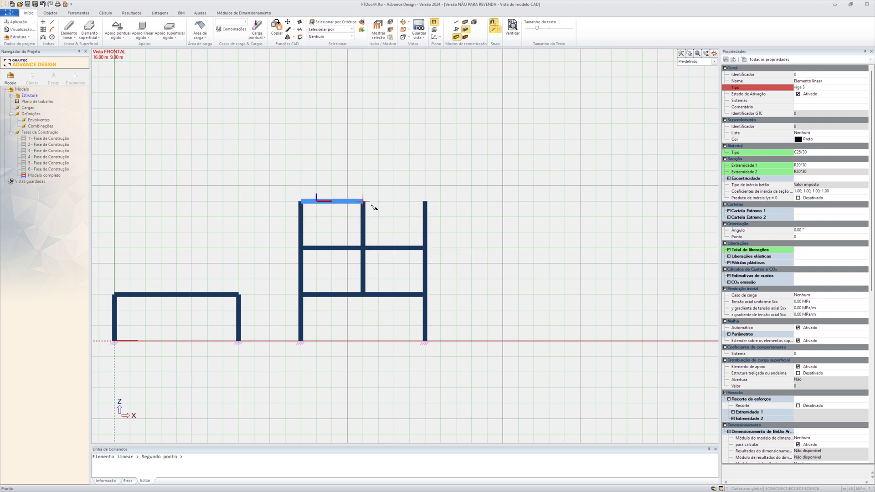
click(425, 201)
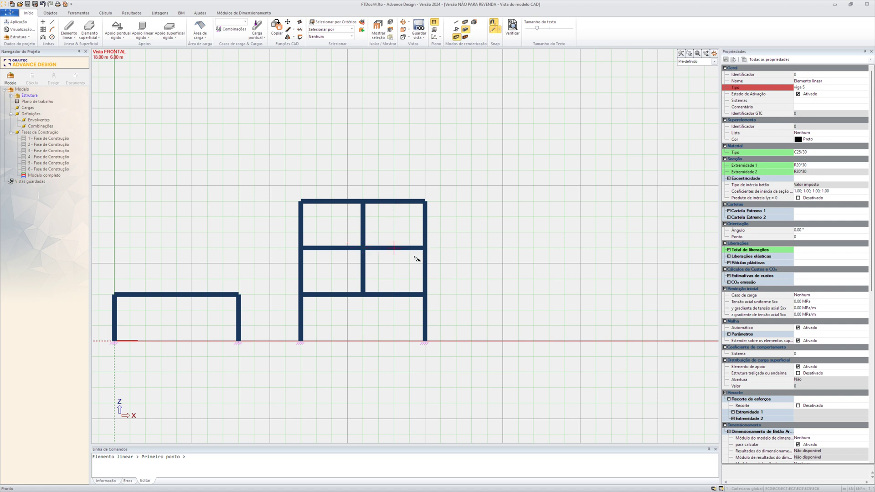
Step: Delete the two 4 m beams at the 6 m level
click(347, 250)
key(Escape)
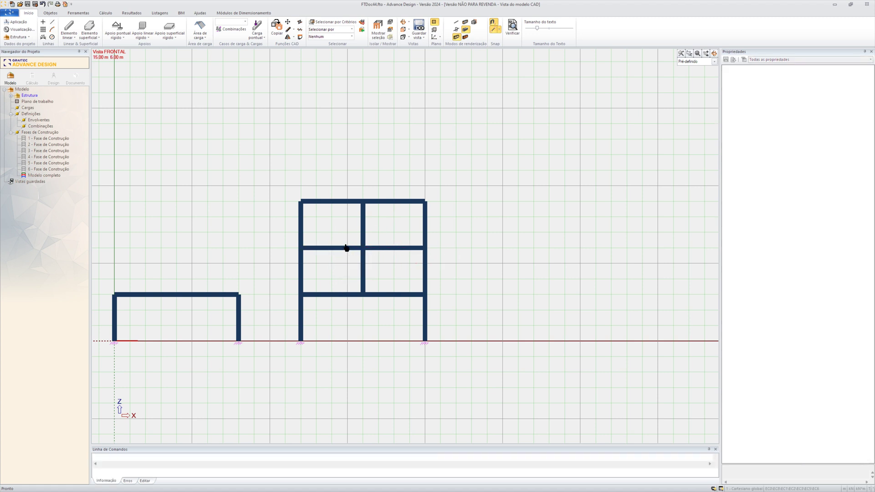
click(316, 252)
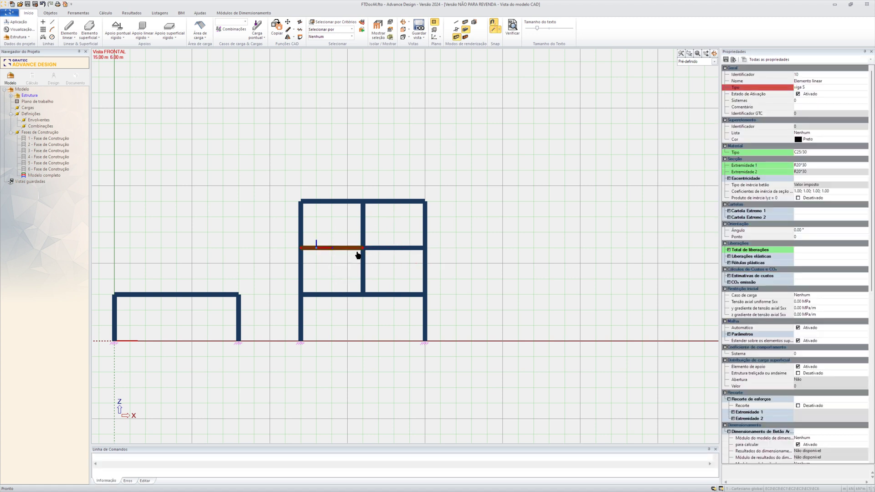
key(Delete)
click(399, 252)
key(Delete)
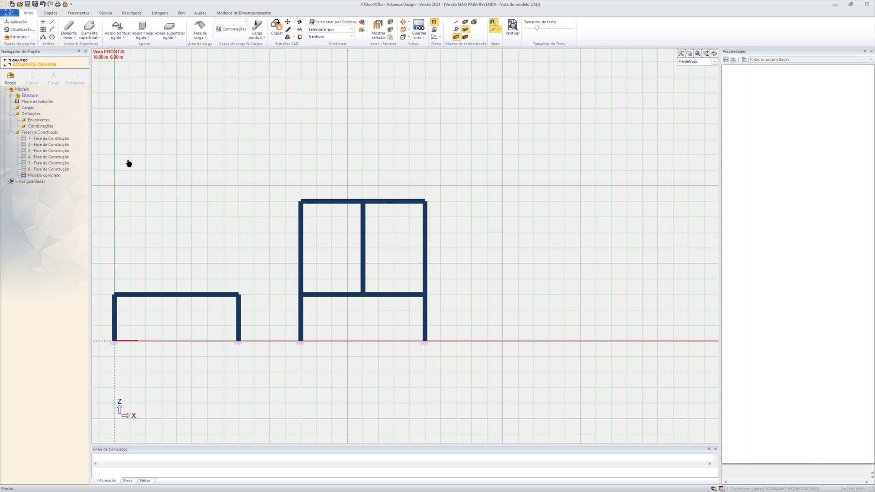
Step: Draw one continuous 8 m beam at the 6 m level between the two outer columns
click(71, 39)
click(89, 49)
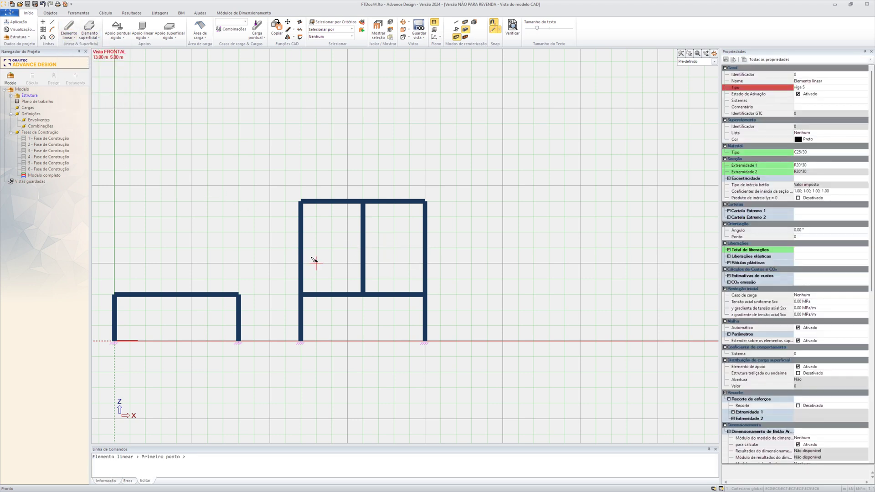
click(301, 248)
click(424, 248)
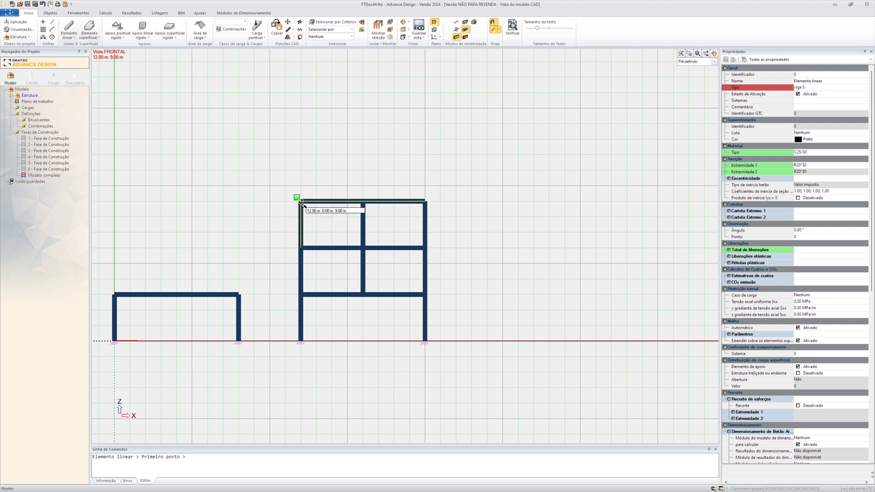
key(Escape)
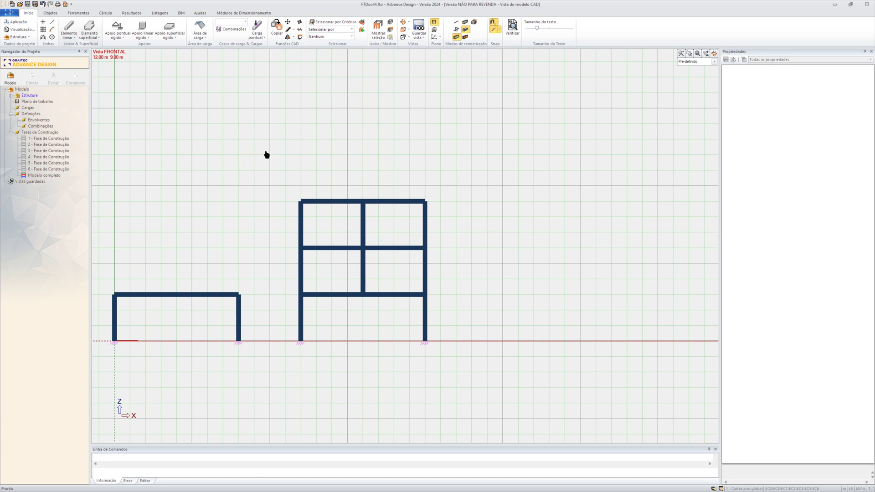
Step: Copy the third storey's three columns and top beam 3 m upward to form a fourth storey
drag(490, 214, 249, 182)
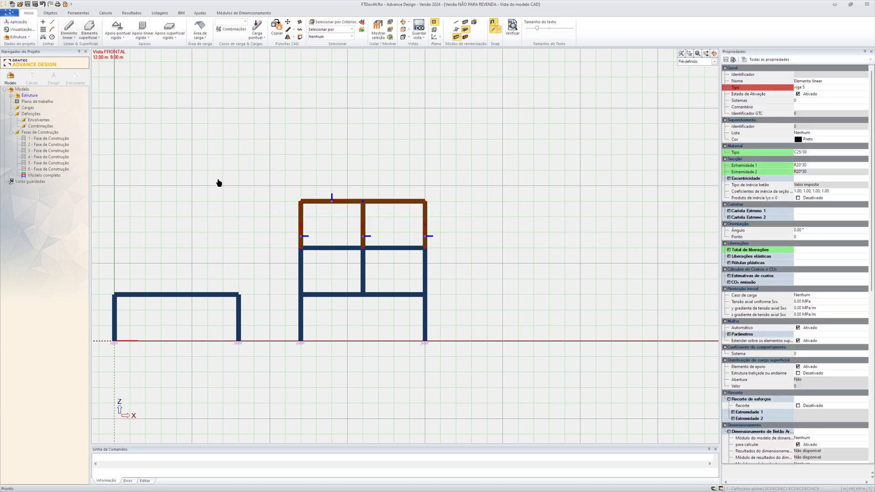
key(ctrl+c)
click(300, 201)
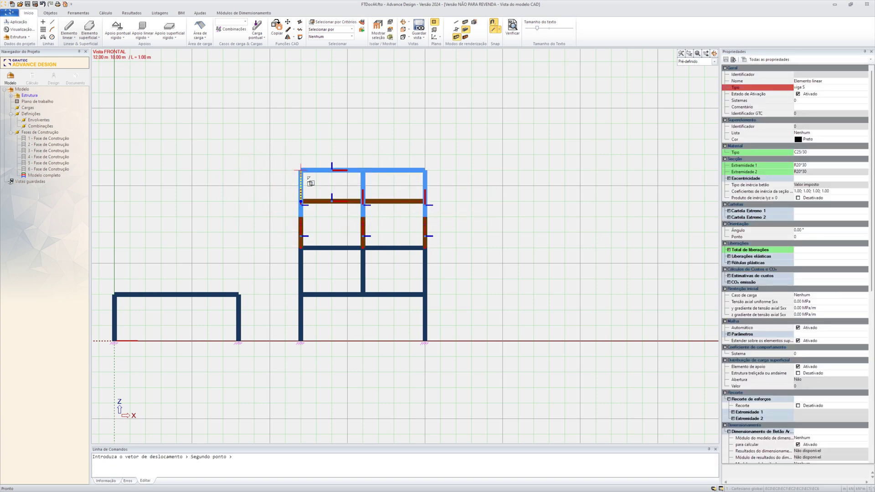
click(302, 156)
key(Escape)
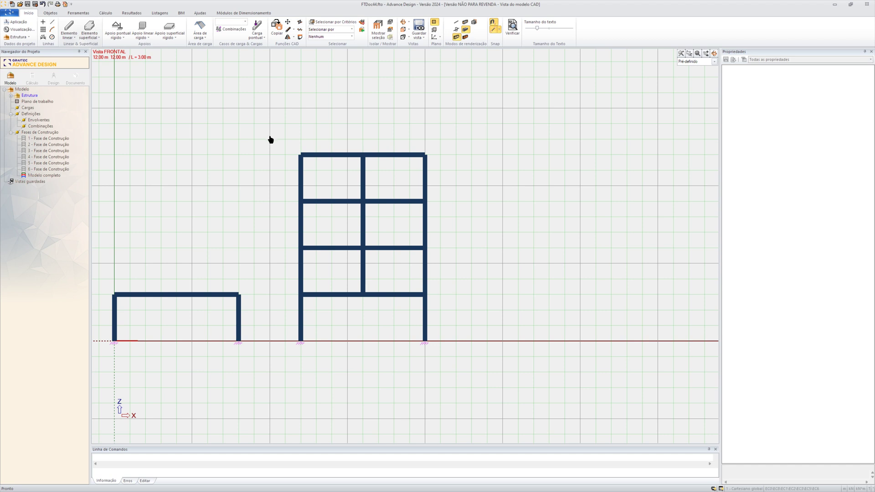
Step: Copy the entire four-storey frame with its supports 12 m along the X axis
drag(270, 136, 458, 365)
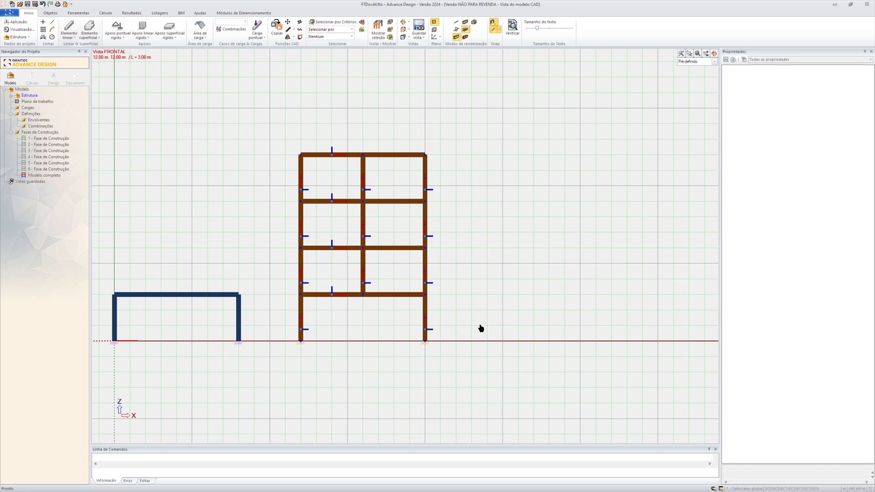
key(ctrl+c)
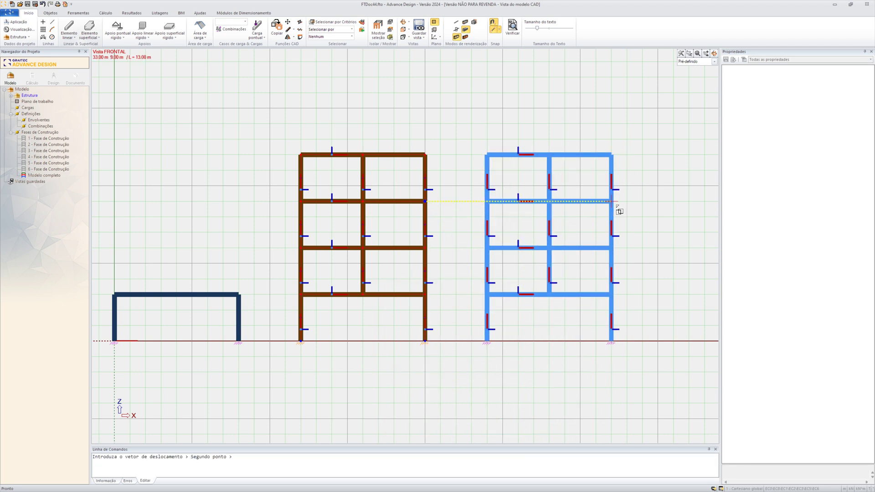
click(616, 205)
key(Escape)
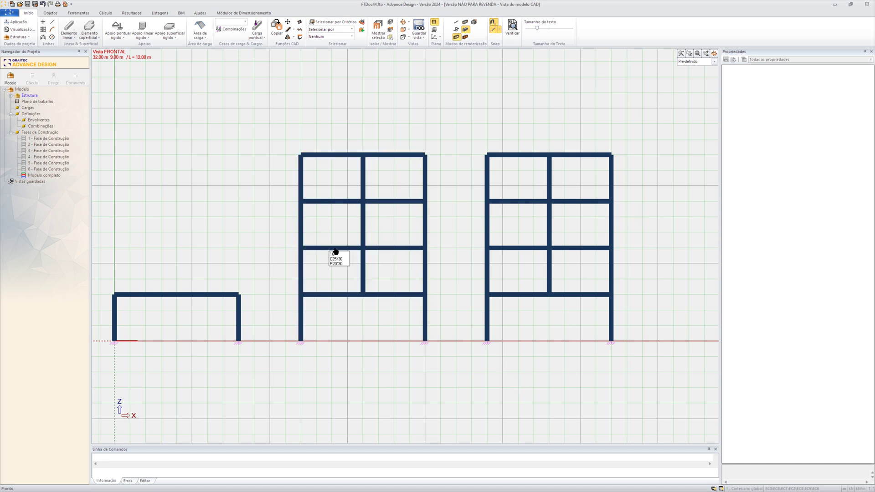
middle_drag(250, 270, 267, 268)
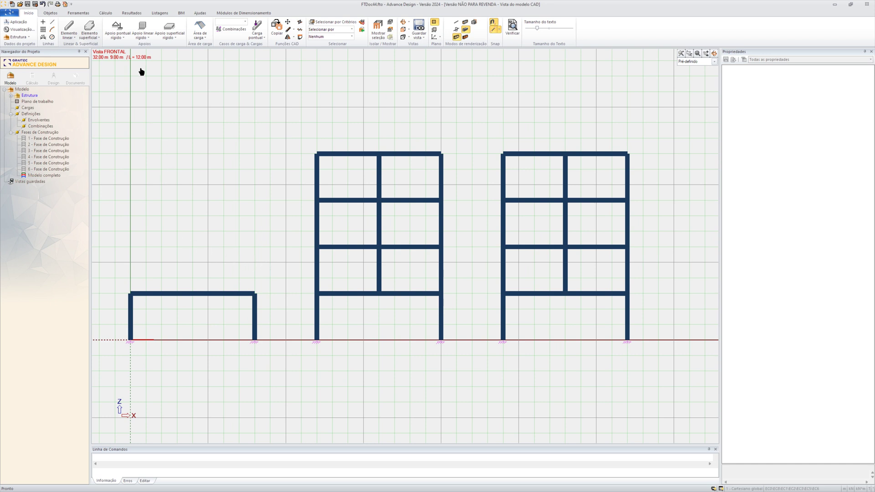
click(68, 36)
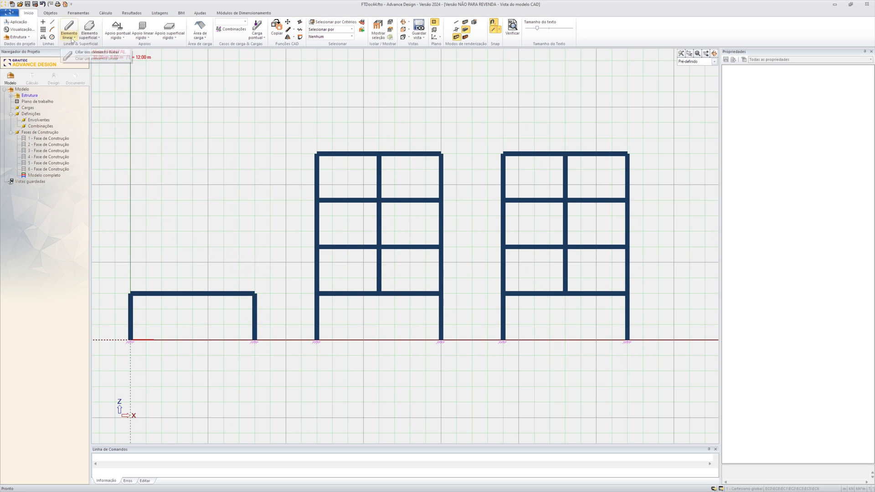
click(109, 229)
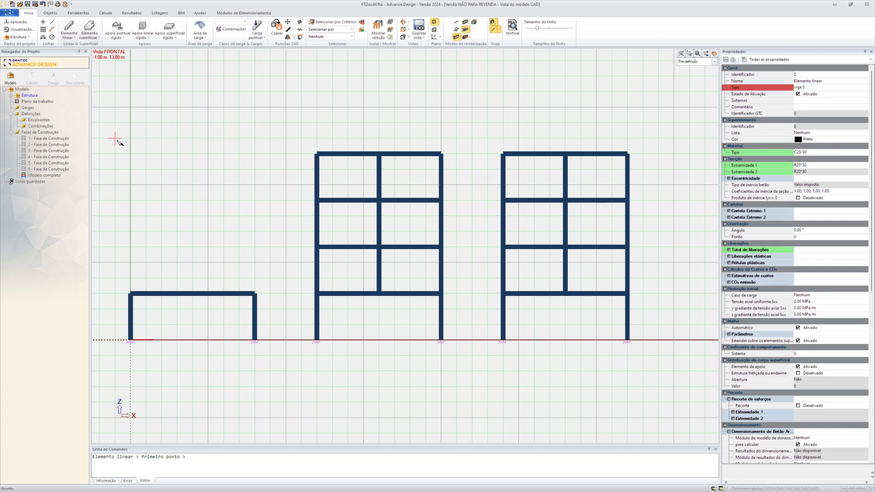
key(Escape)
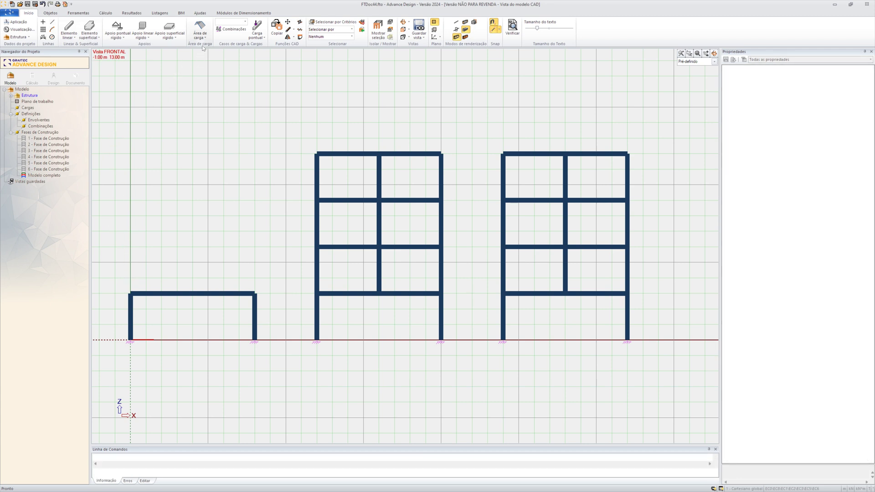
Step: Create two permanent load cases as part of starting a linear load
click(261, 37)
click(270, 72)
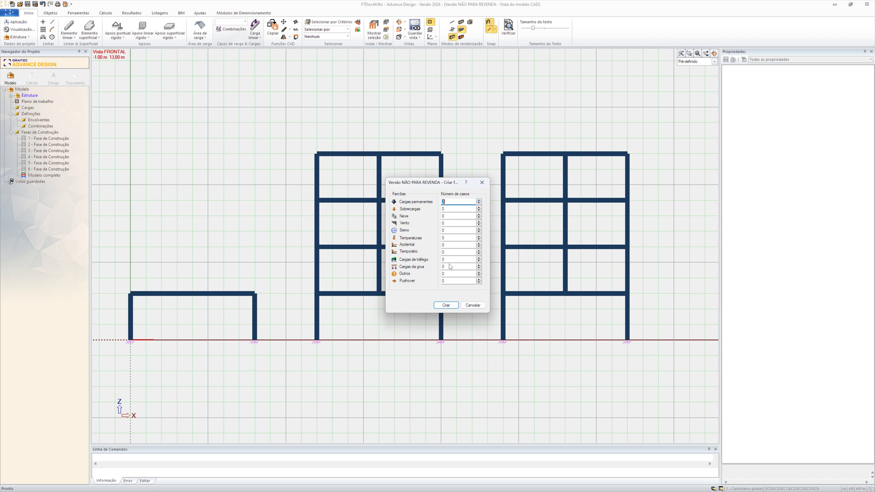
click(446, 305)
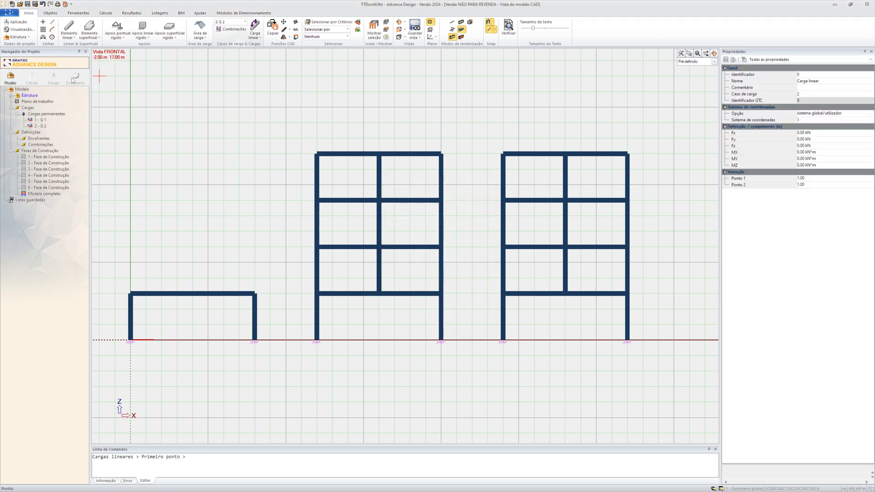
Step: Examine the self-weight components of permanent load cases G 1 and G 2, keeping G 2 as the active case
click(38, 120)
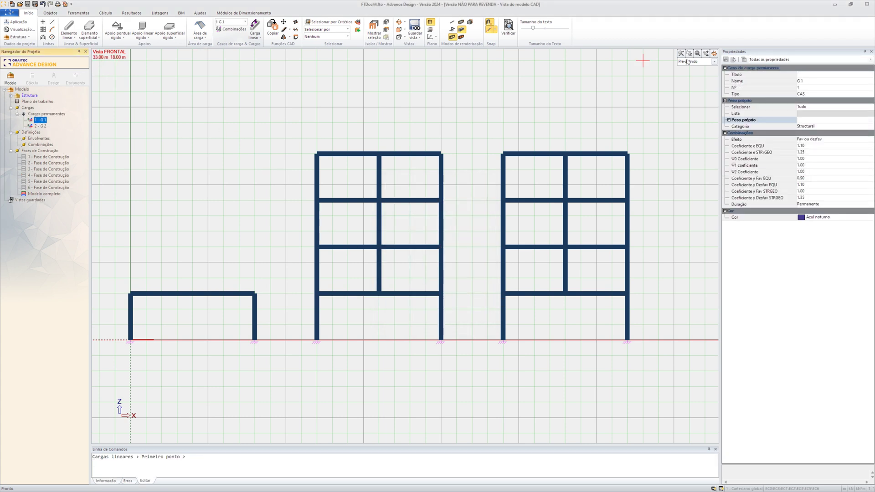
click(728, 120)
click(816, 139)
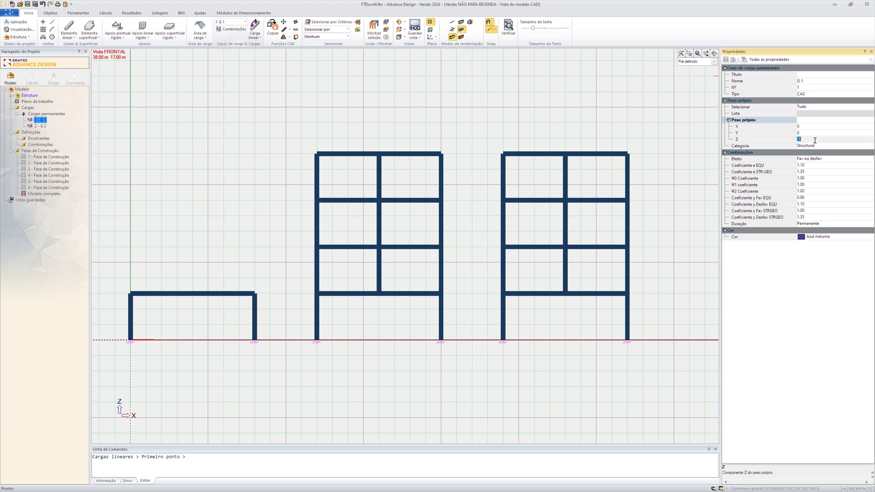
click(40, 126)
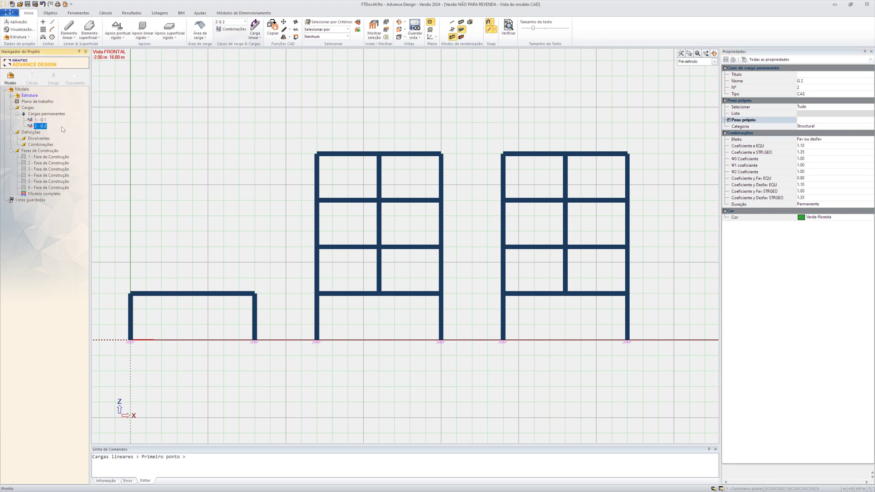
click(728, 120)
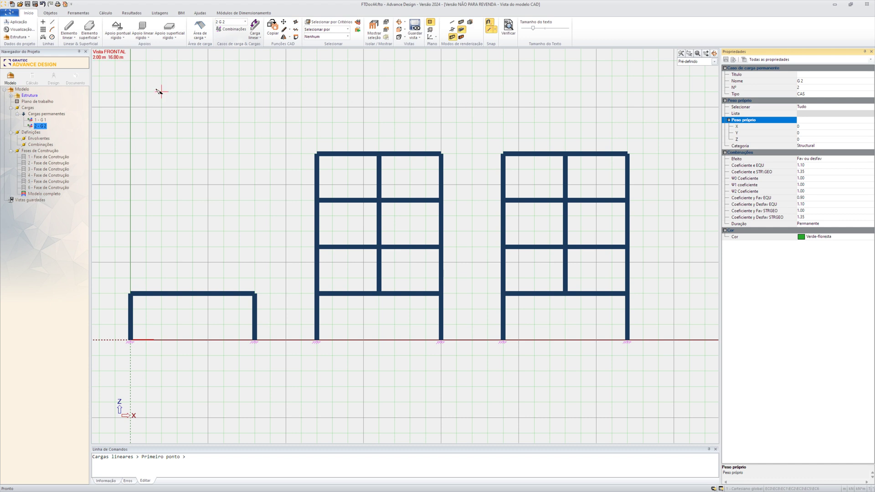
click(245, 22)
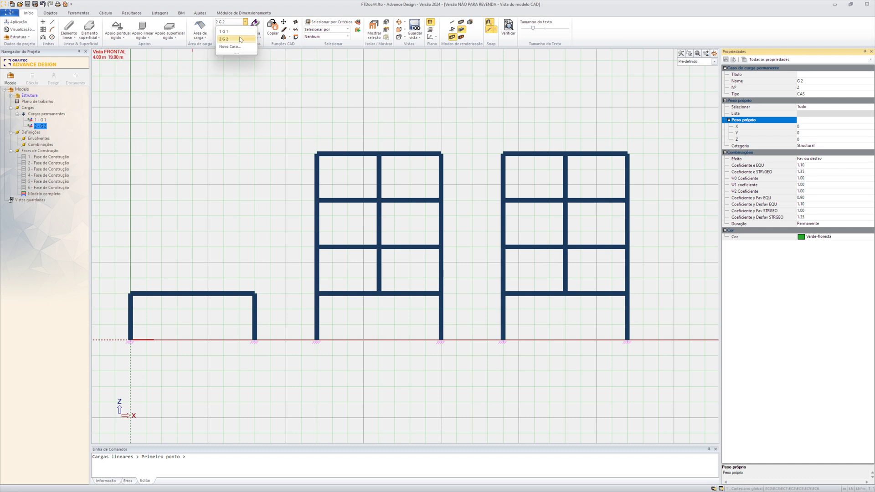
click(240, 40)
Step: Clear all load combinations, generate simplified STR/GEO, characteristic and quasi-permanent ones, and update the load case codes
click(225, 30)
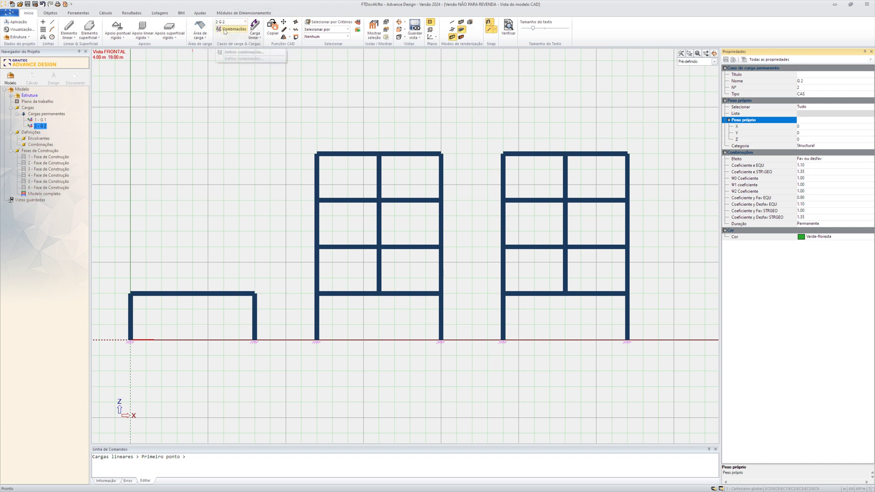
click(243, 52)
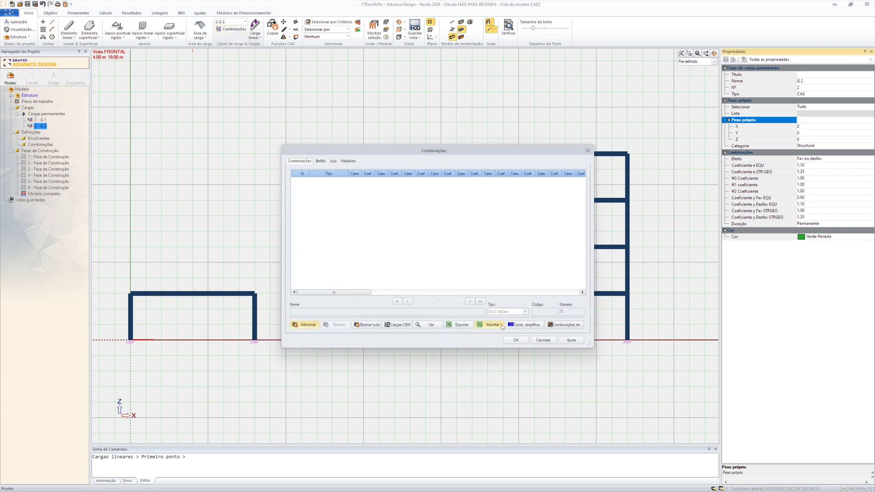
click(367, 325)
click(449, 265)
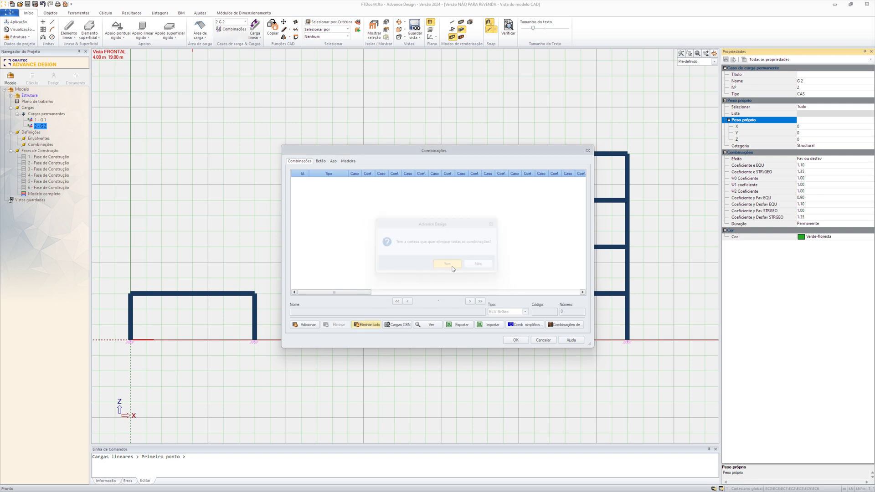
click(522, 325)
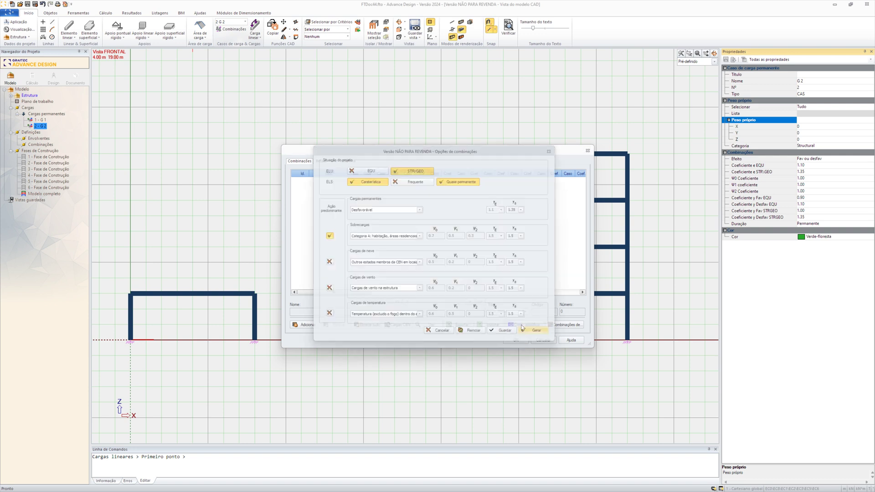
click(515, 339)
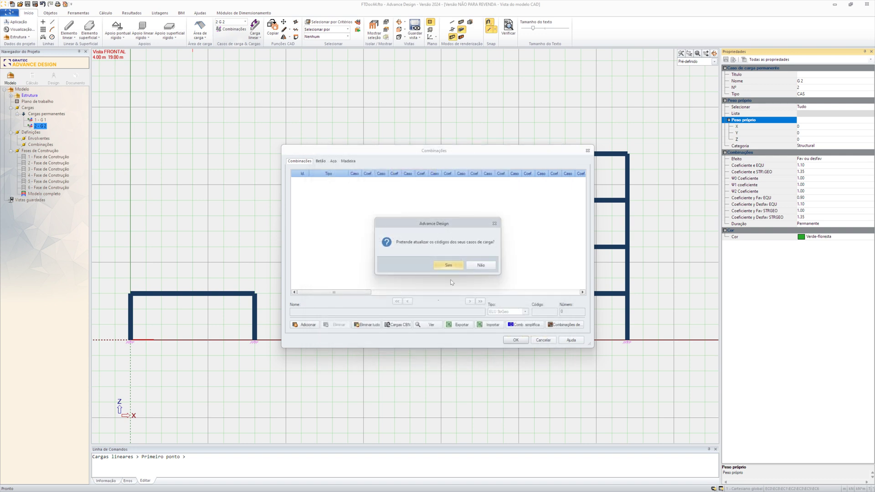
click(448, 267)
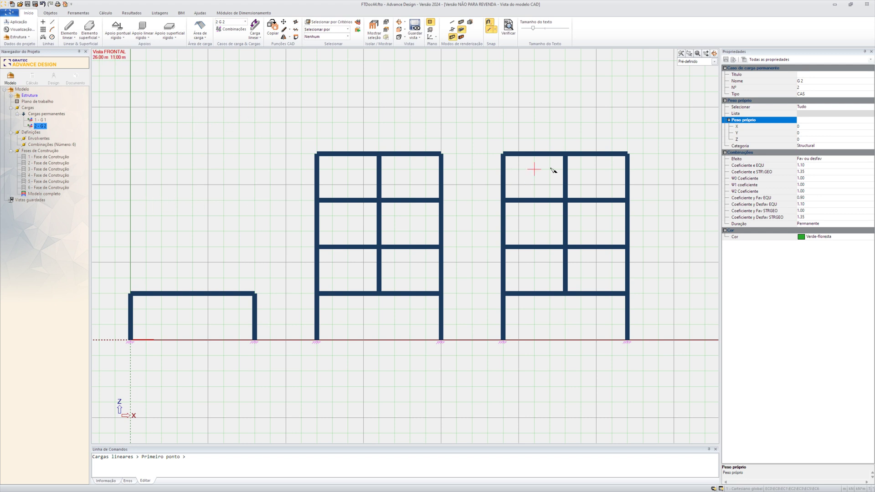
Step: Set up a new linear load in load case 2 with Fz of -25 kN
key(Escape)
click(254, 35)
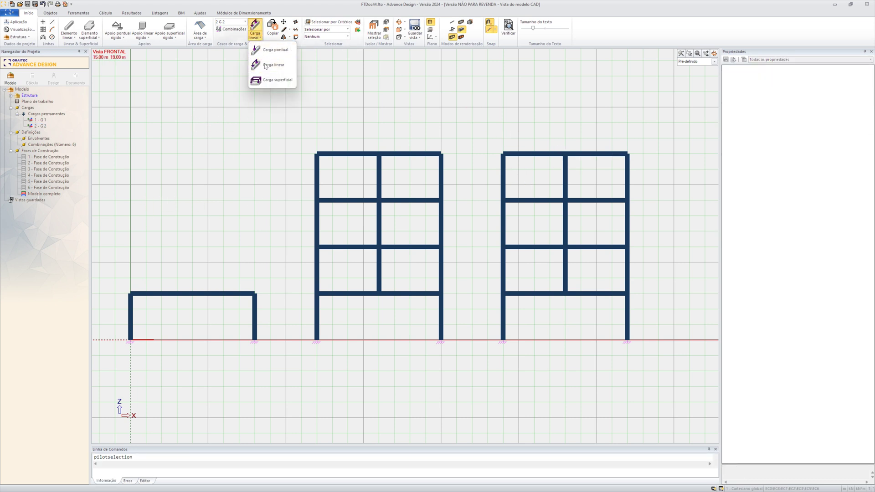
click(272, 65)
click(821, 147)
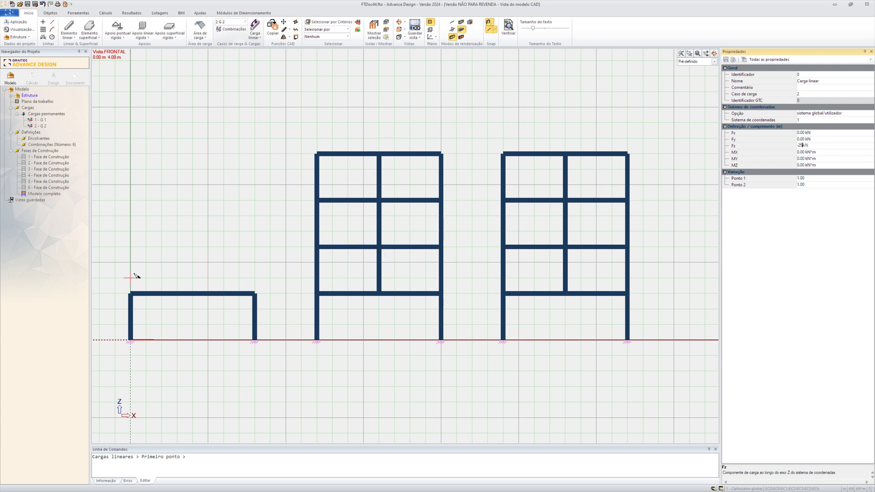
Step: Apply linear loads with Fz -25 kN along the single-storey portal's beam and the three lower beams of the middle frame
click(132, 294)
click(255, 295)
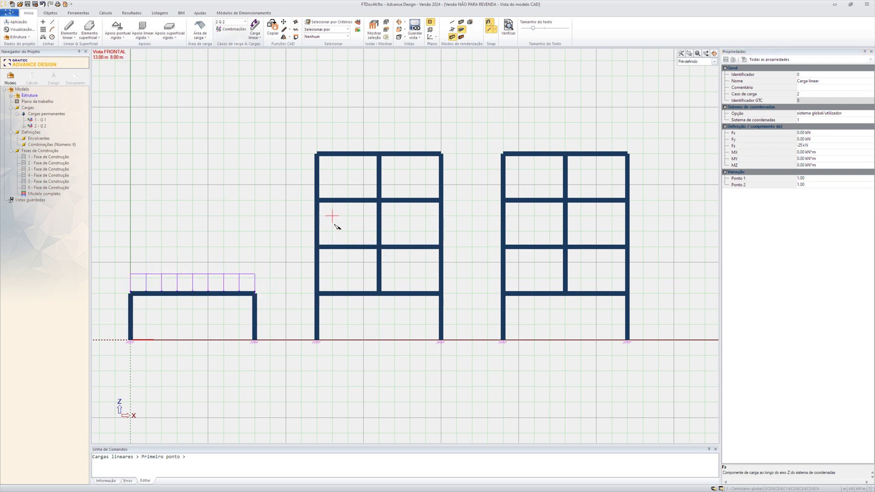
click(317, 294)
click(440, 294)
click(316, 246)
click(440, 246)
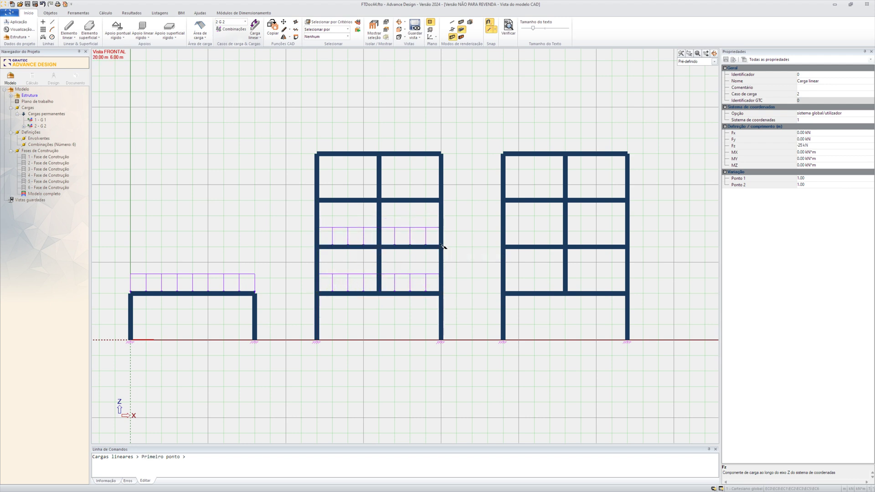
click(317, 199)
click(440, 199)
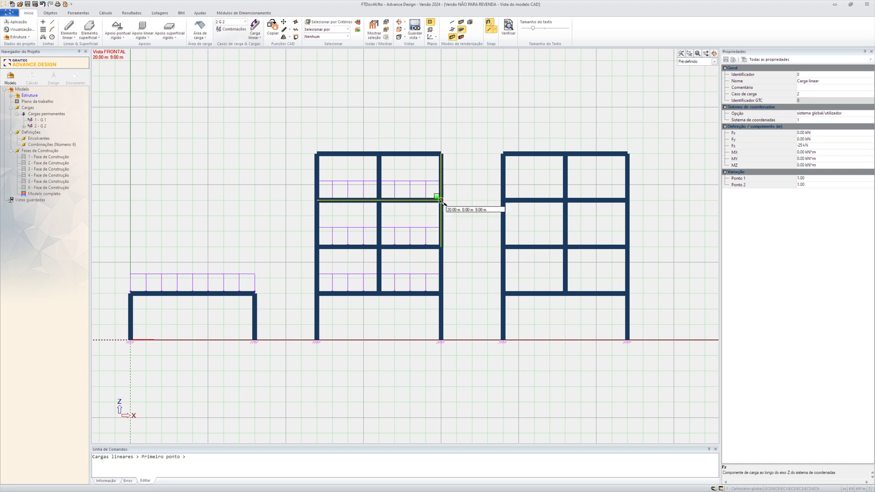
key(Escape)
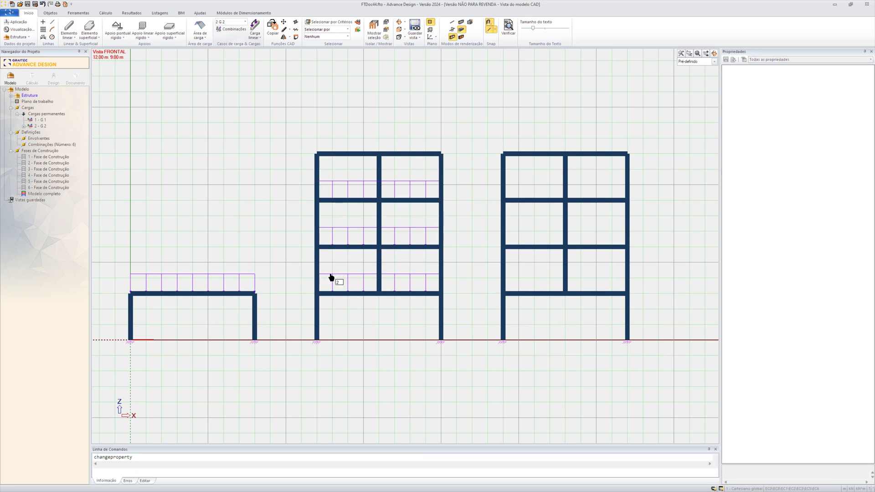
Step: Copy the middle frame's three linear loads onto the matching beams of the right-hand frame, 12 m along X
click(336, 279)
click(339, 230)
click(336, 189)
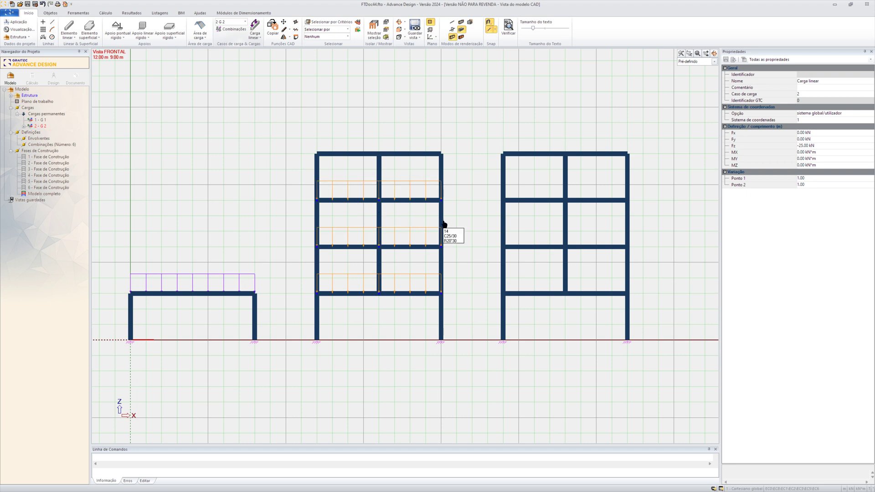
key(ctrl+c)
click(441, 293)
click(503, 293)
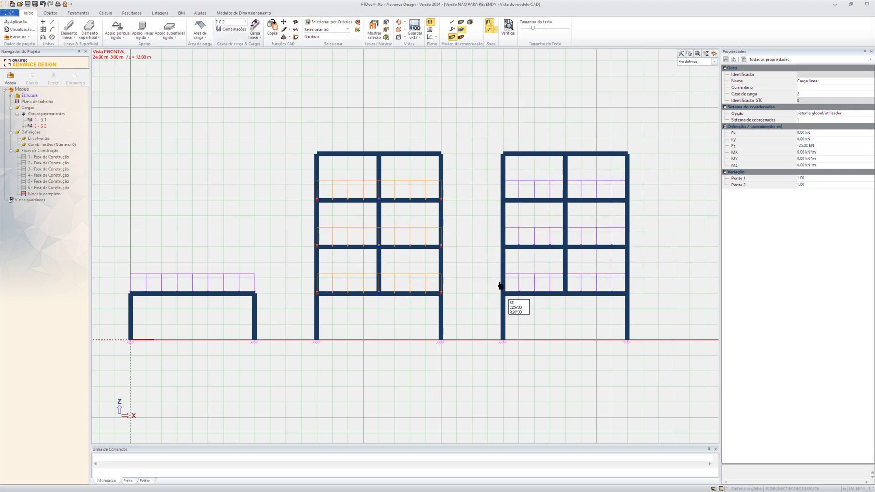
key(Escape)
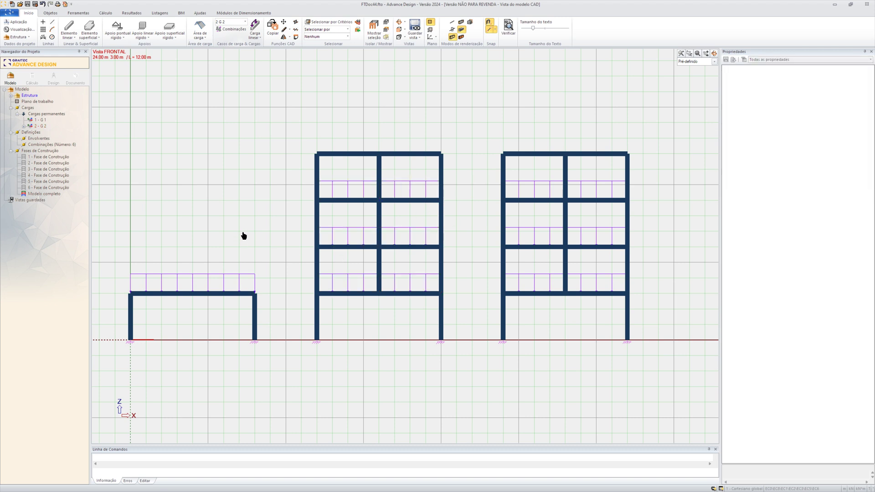
Step: Show the properties of construction phase 1 and hide the loads in the model view
middle_drag(244, 235, 265, 225)
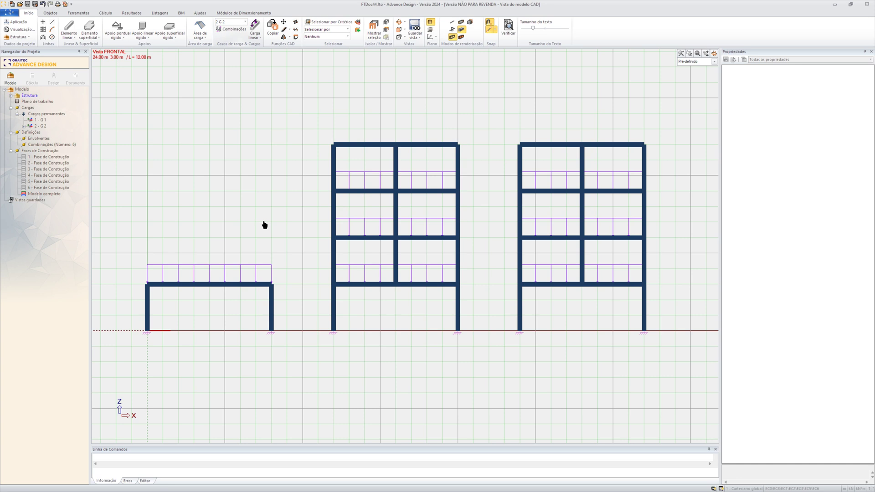
click(49, 157)
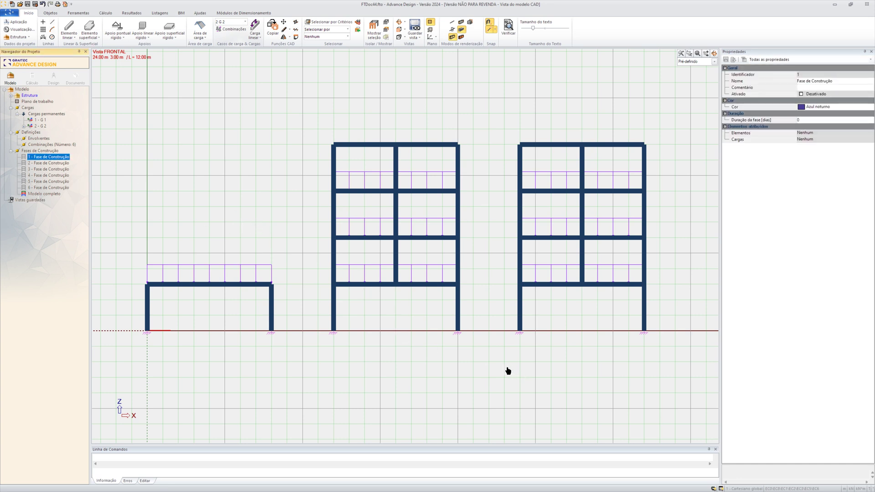
right_click(268, 191)
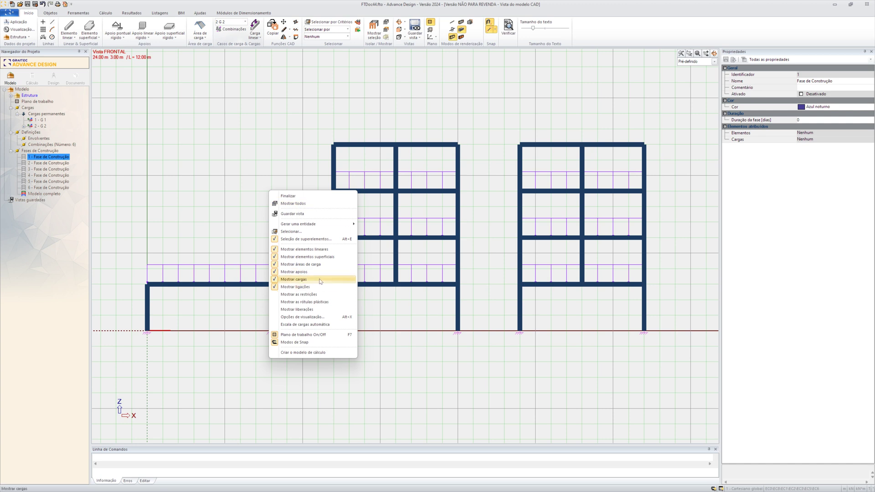
click(320, 279)
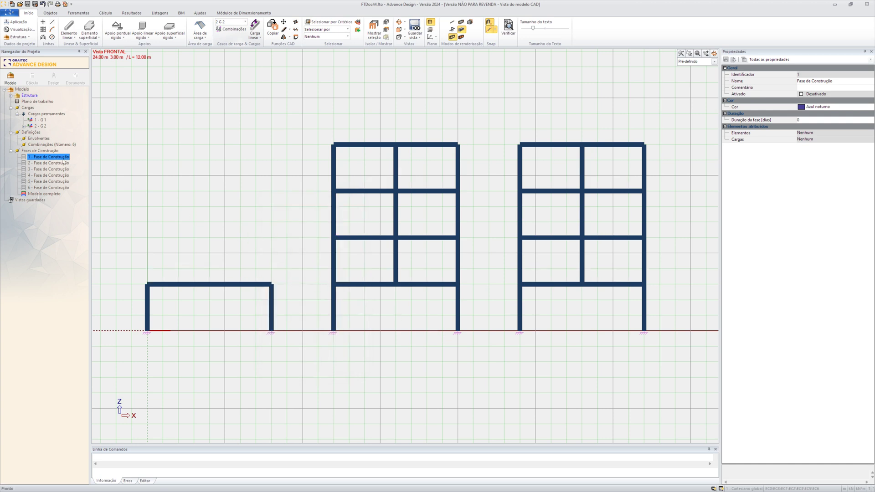
Step: Assign the middle frame's ground-storey columns, beam and supports to construction phase 1 and all following phases
drag(306, 274, 476, 351)
right_click(214, 174)
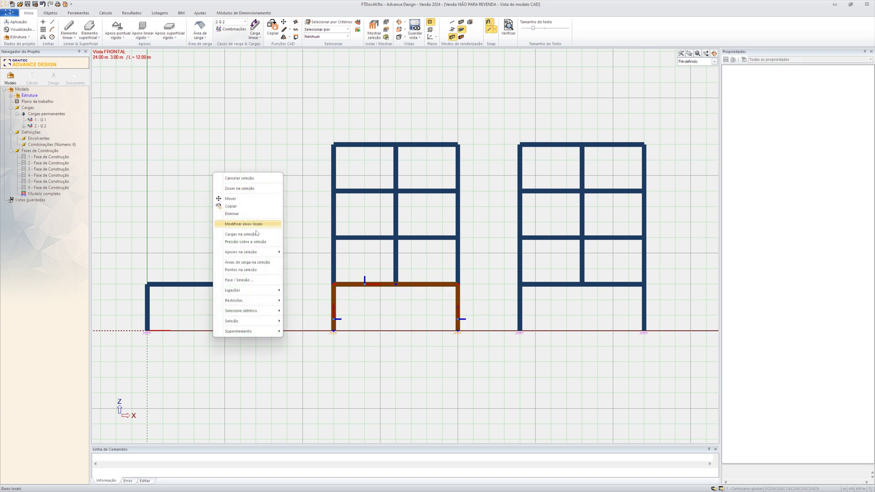
click(259, 282)
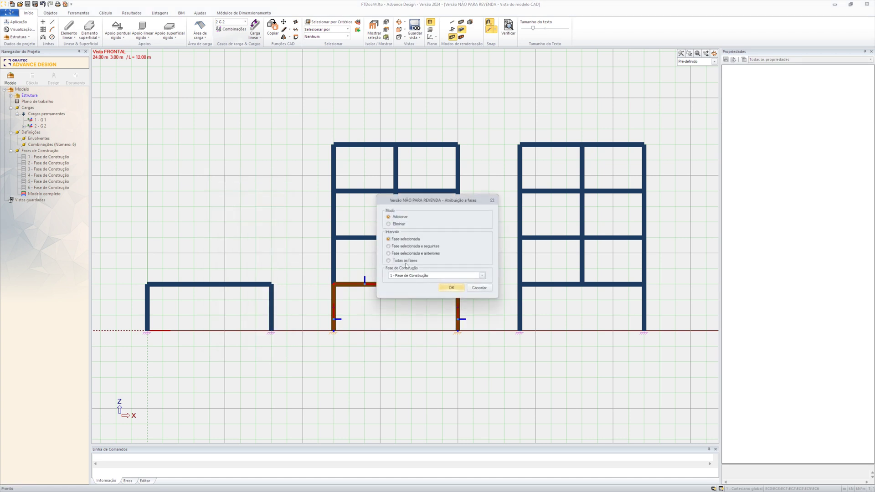
click(396, 246)
click(450, 288)
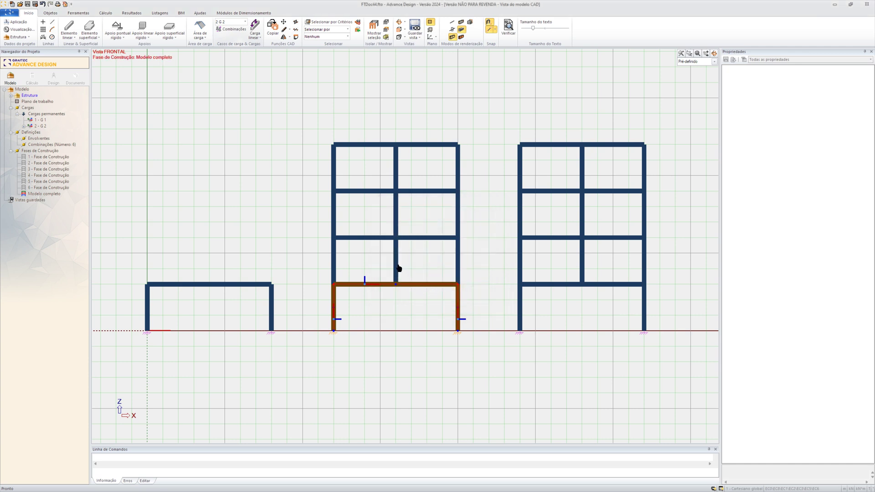
key(Escape)
Step: Assign the second-storey columns and beam of the middle frame to construction phase 2 and all following phases
drag(480, 252, 309, 253)
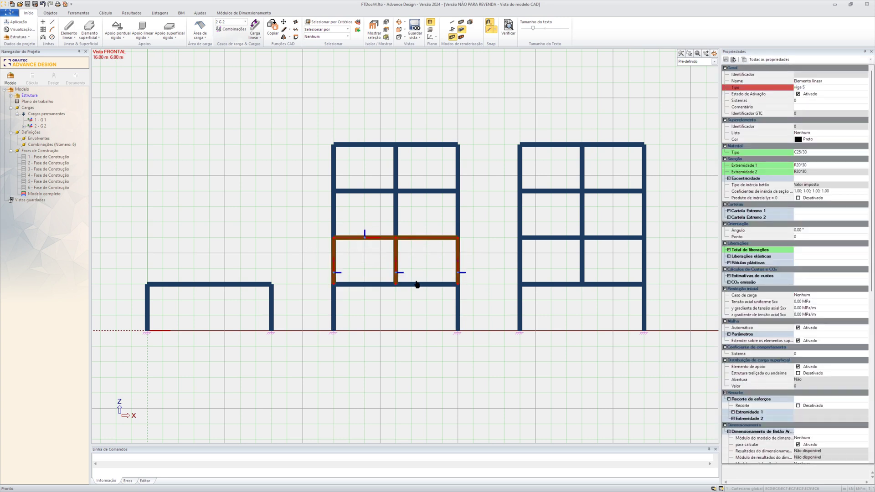
right_click(261, 155)
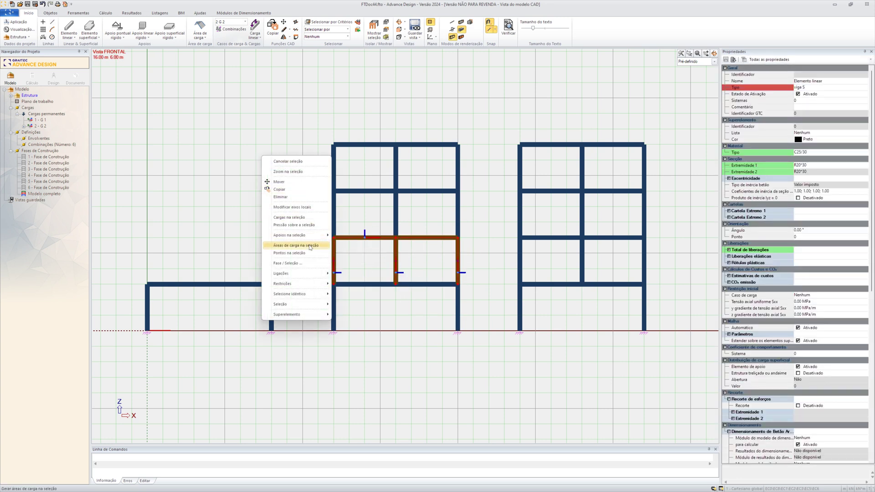
click(310, 264)
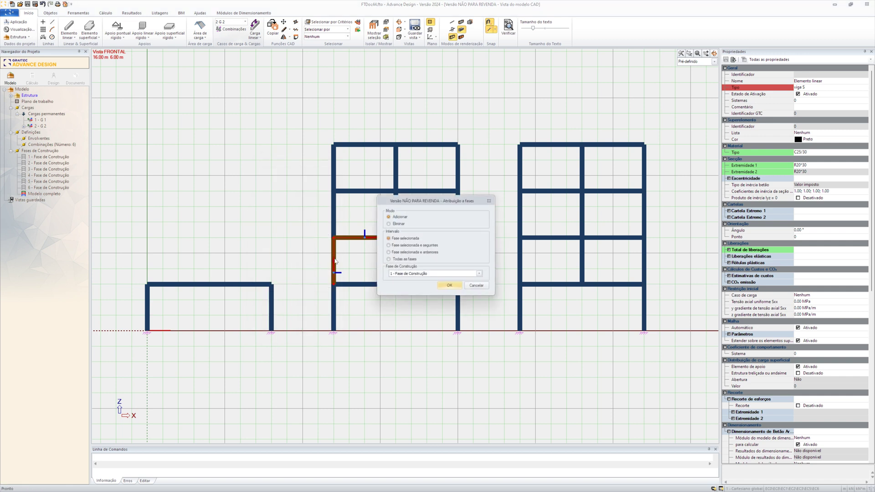
click(482, 275)
click(463, 288)
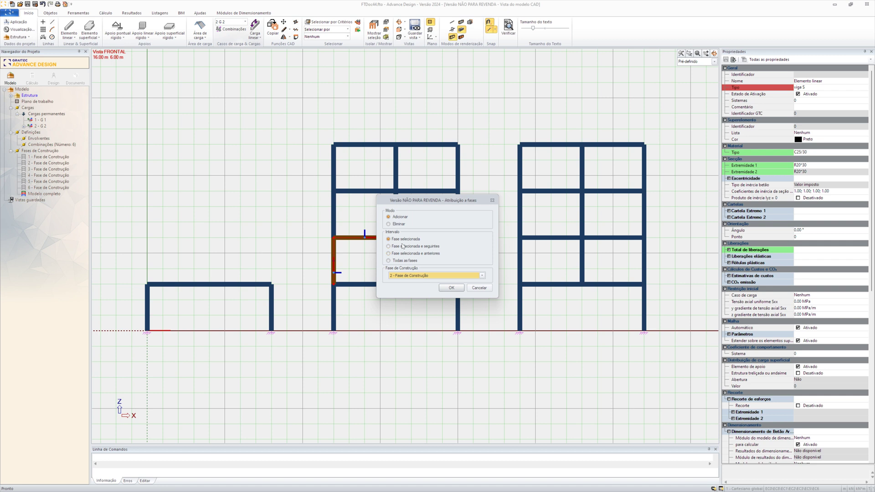
click(451, 288)
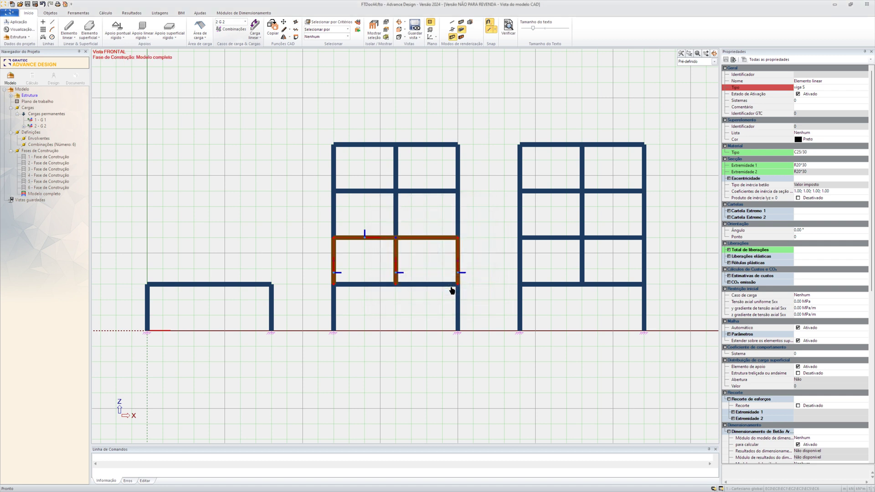
click(472, 206)
Step: Assign the third-storey columns and beam of the middle frame to construction phase 3 and all following phases
drag(475, 216, 303, 209)
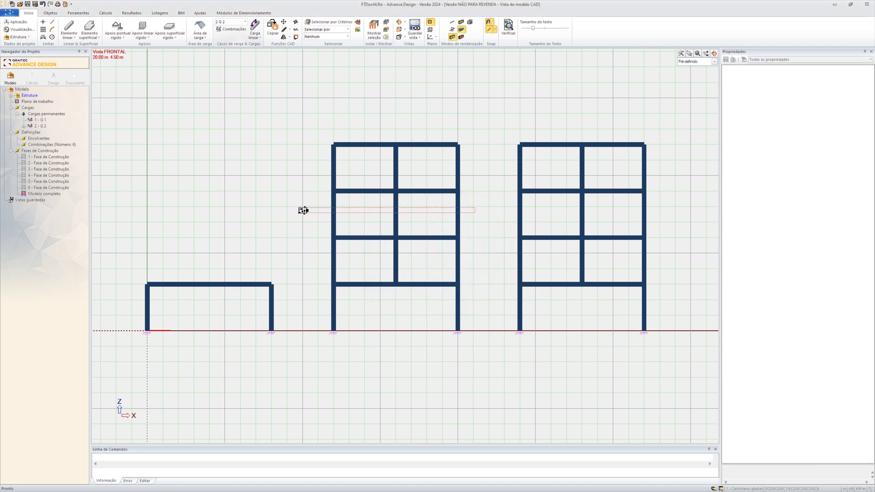
click(364, 191)
right_click(274, 183)
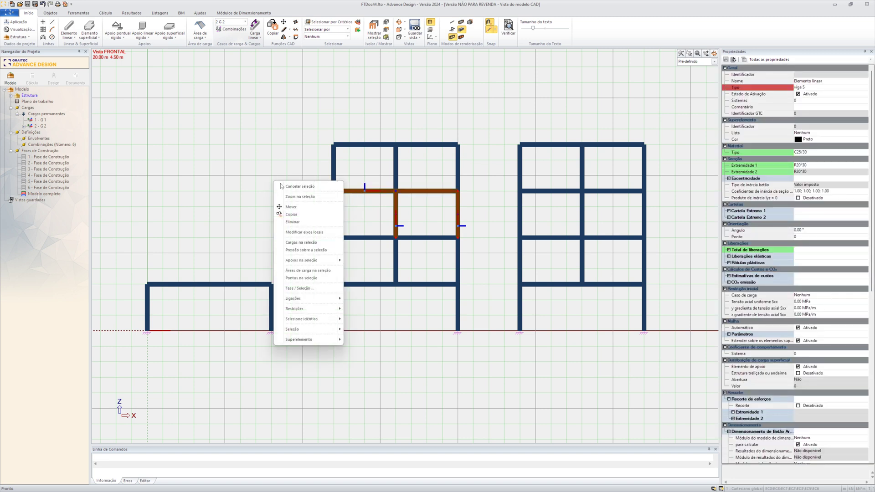
click(317, 288)
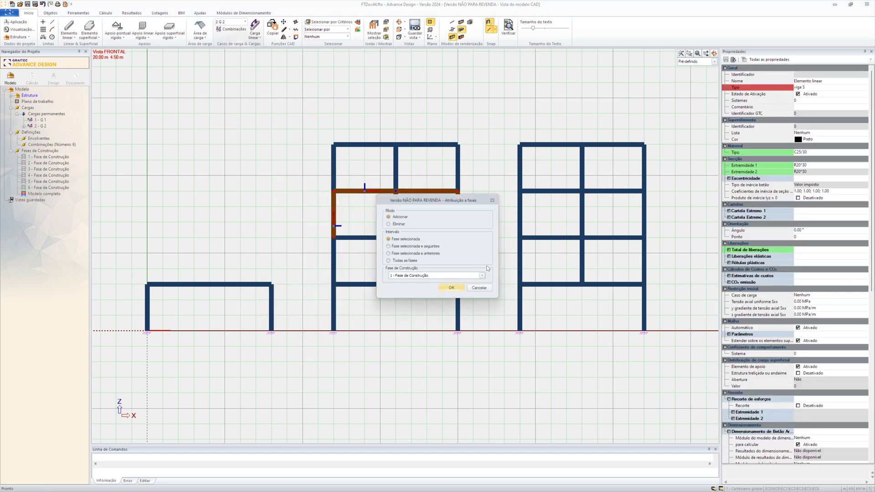
click(482, 275)
click(423, 290)
click(452, 287)
key(Escape)
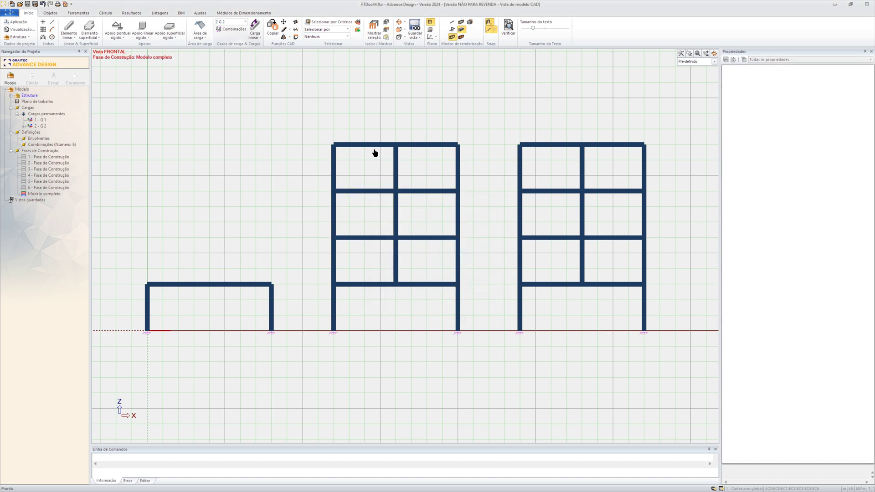
Step: Assign the top-storey columns and beam of the middle frame to construction phase 4 and all following phases
drag(480, 168, 293, 135)
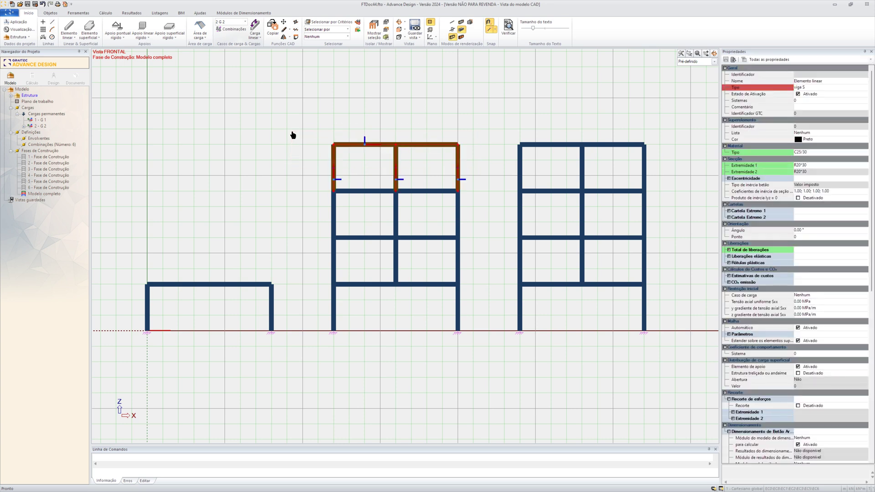
right_click(268, 136)
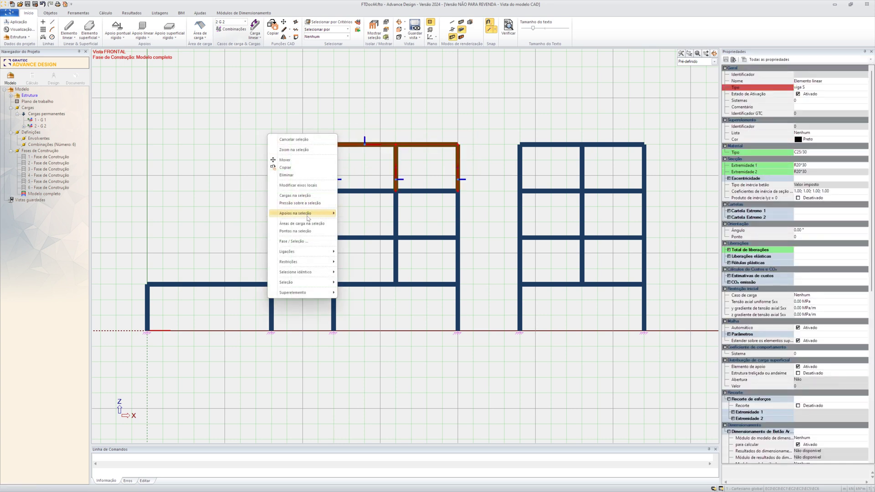
click(311, 242)
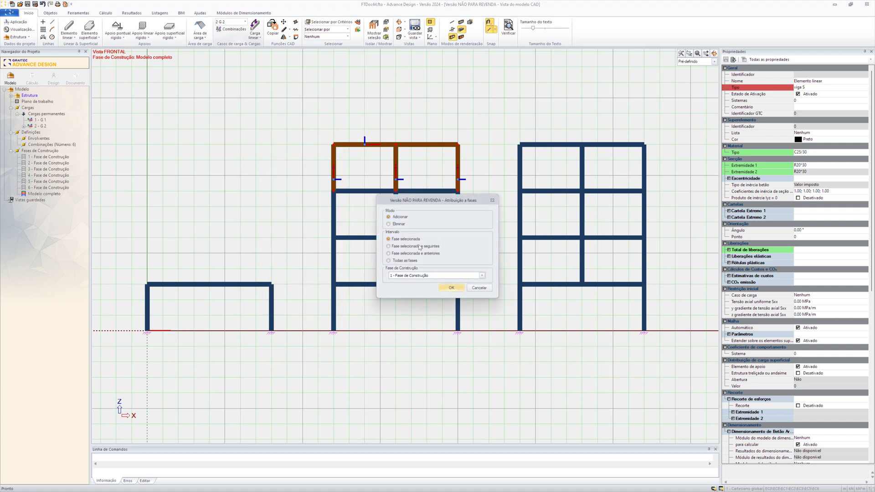
click(483, 277)
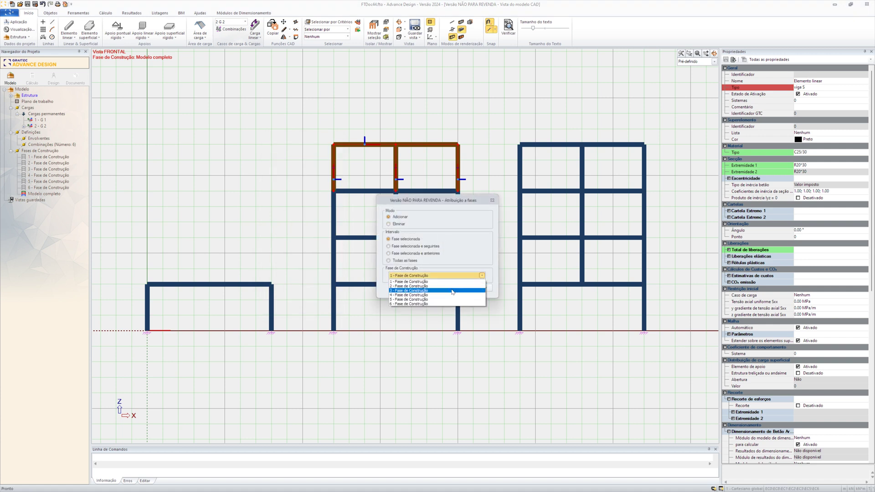
click(428, 296)
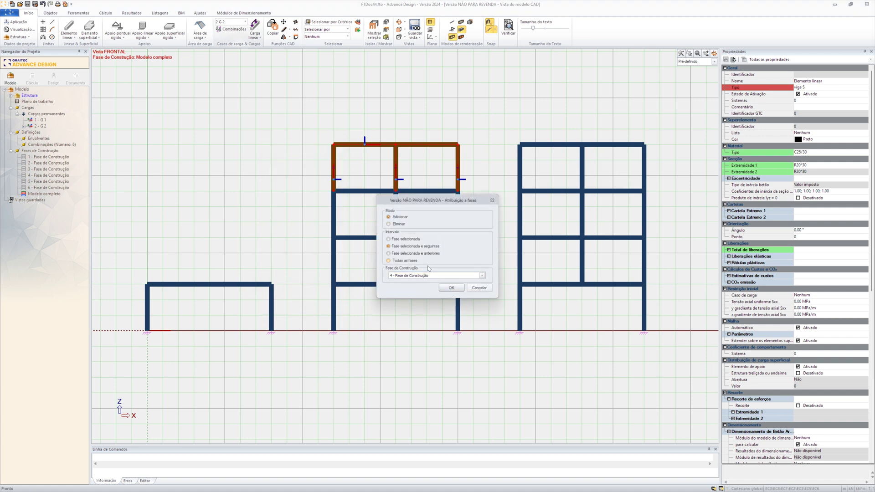
click(451, 287)
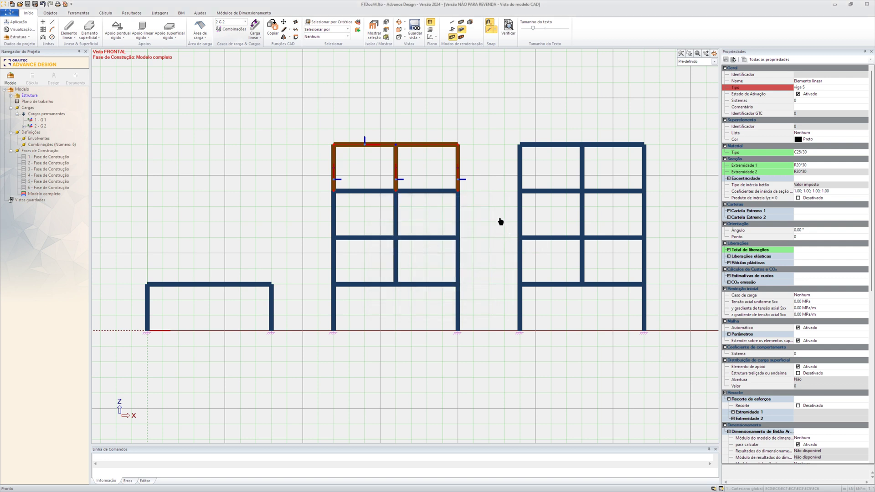
key(Escape)
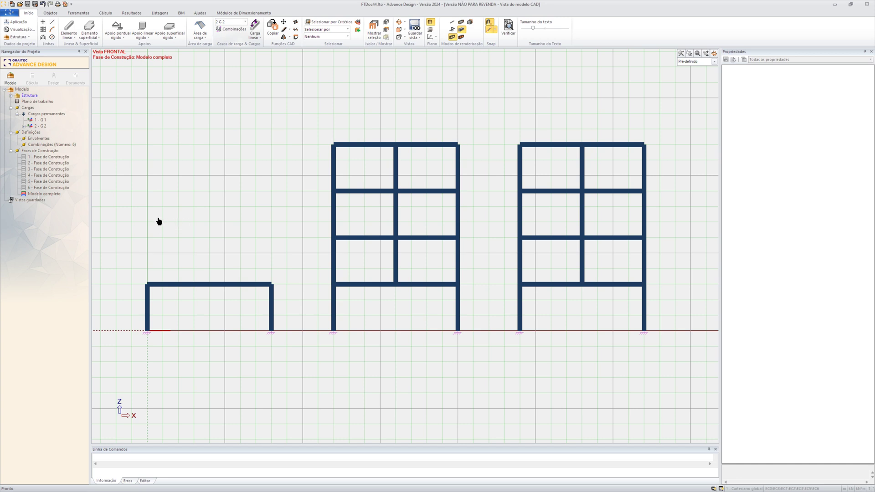
Step: Assign the whole single-storey frame and the whole right-hand four-storey frame, supports included, to construction phase 6 and following phases
click(62, 183)
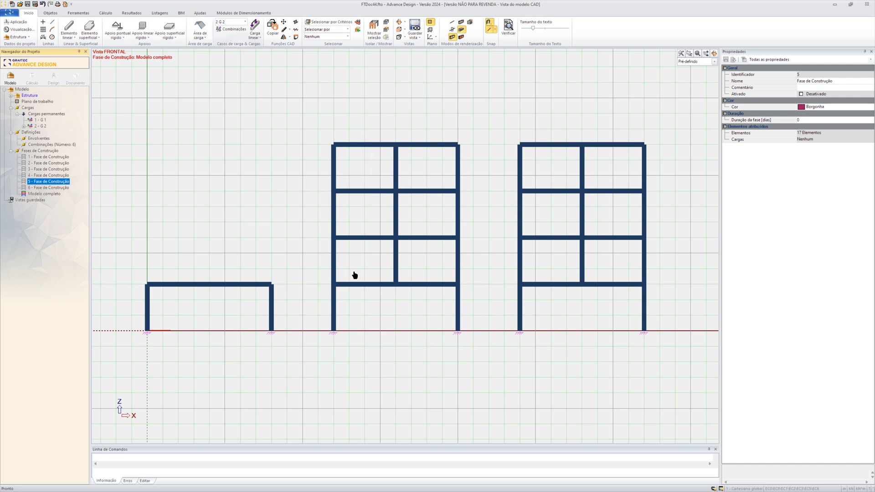
drag(120, 255, 315, 354)
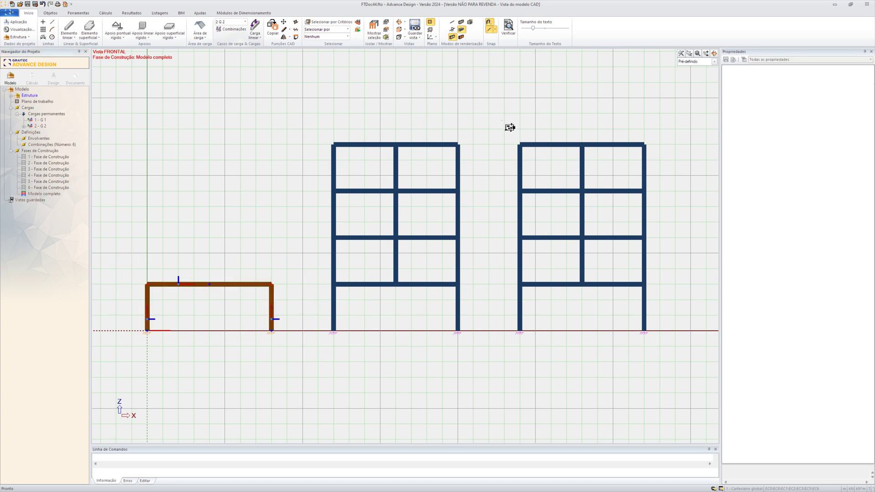
drag(505, 122, 653, 360)
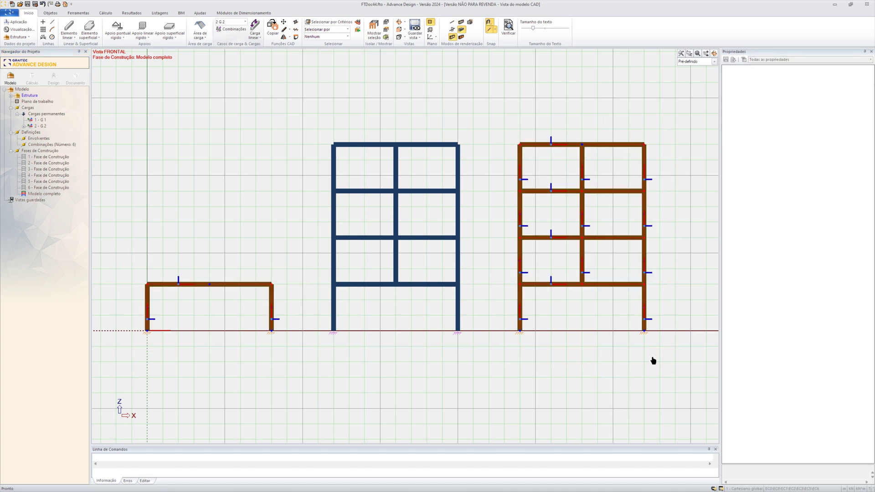
right_click(210, 144)
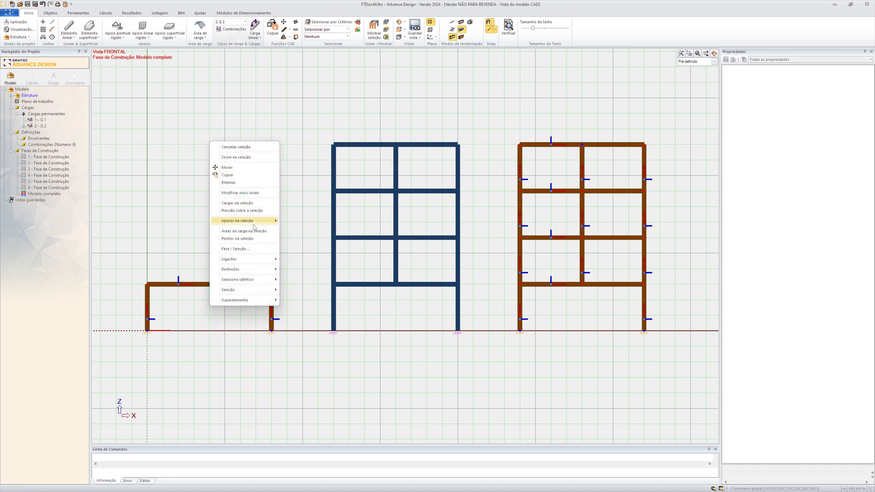
click(236, 249)
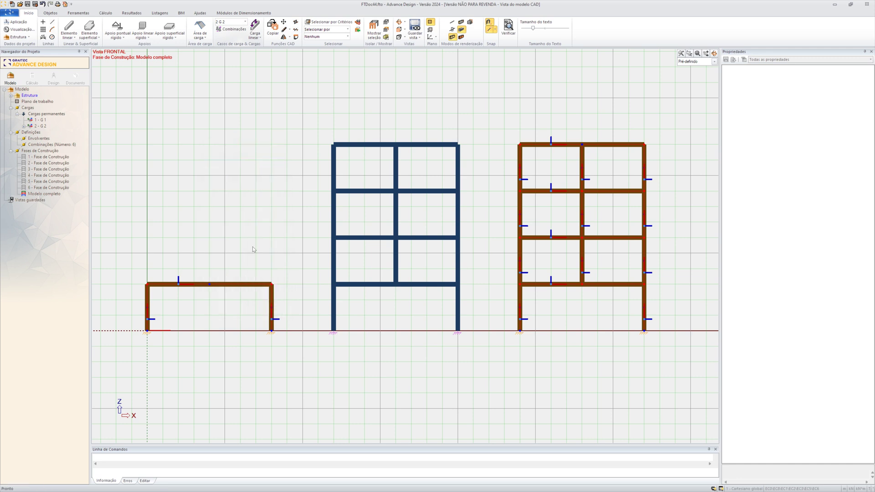
click(482, 276)
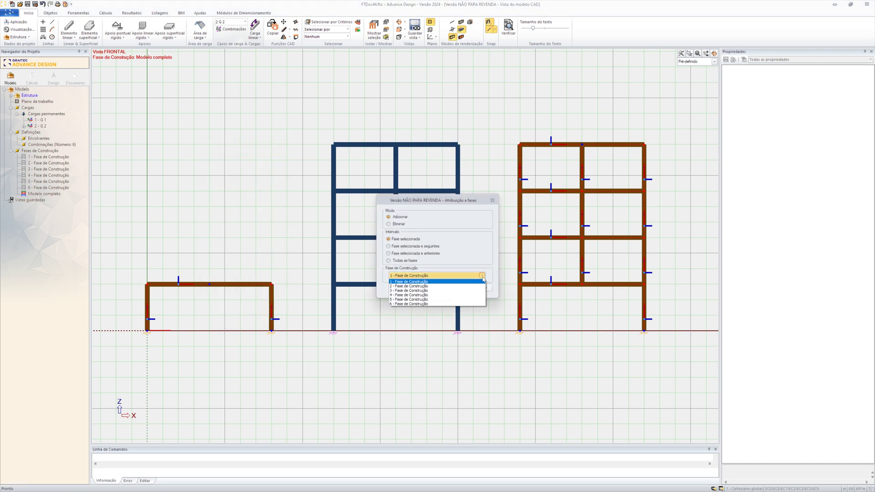
click(471, 305)
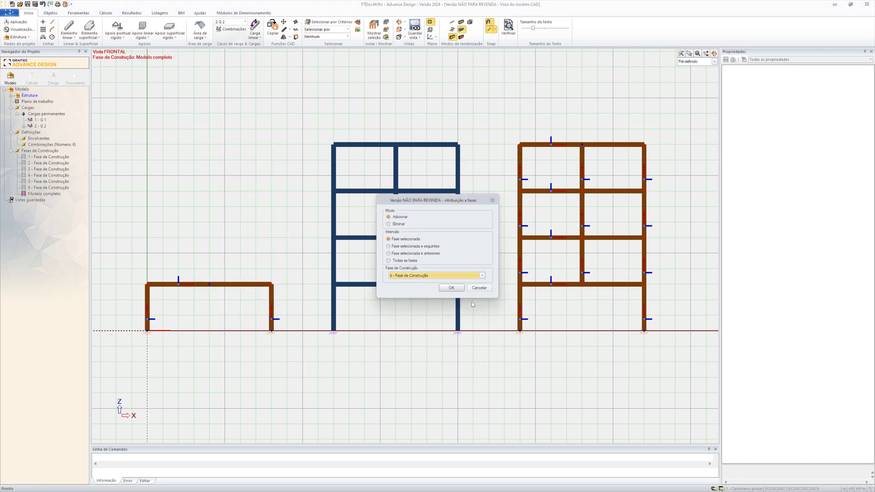
click(426, 246)
click(451, 288)
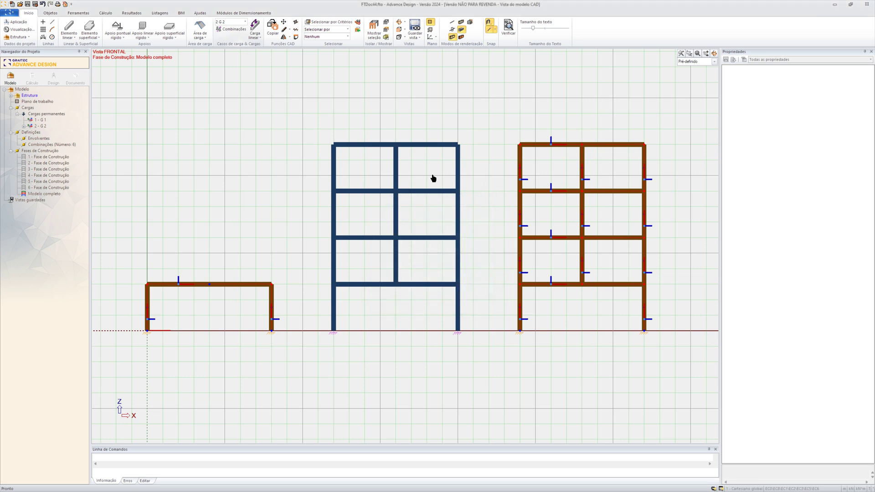
key(Escape)
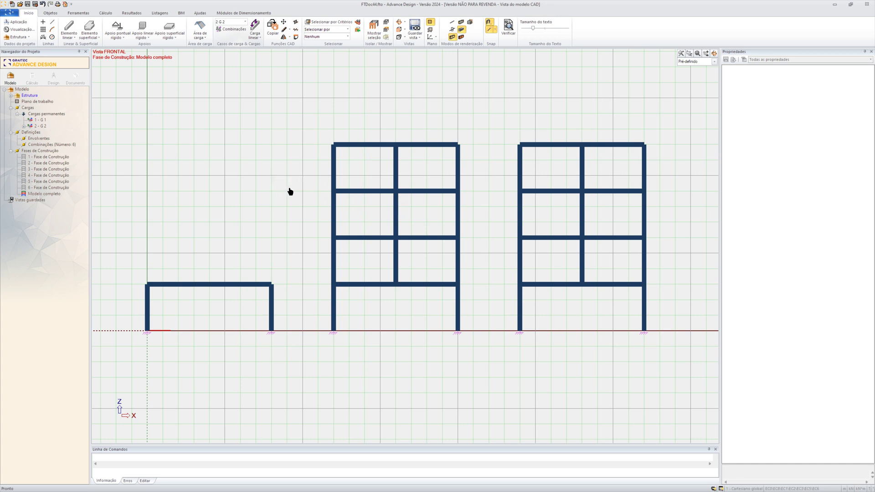
Step: Turn on the display of loads in the model view
middle_drag(293, 189, 287, 189)
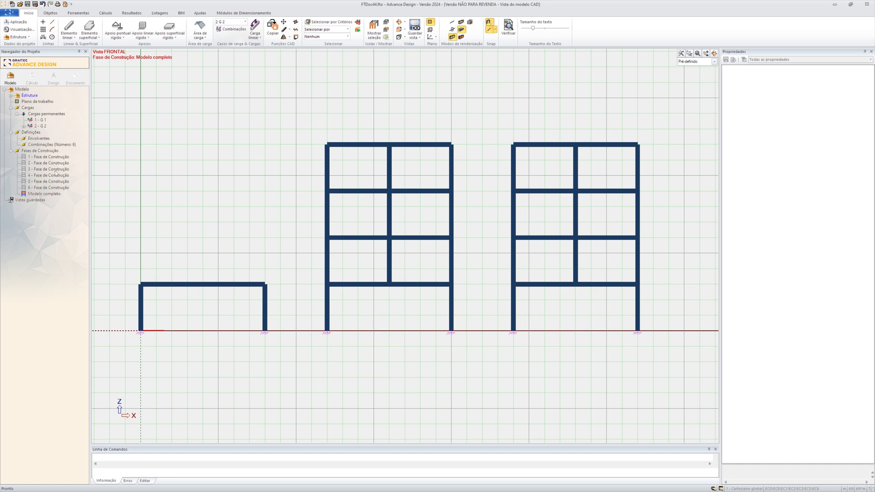
right_click(122, 170)
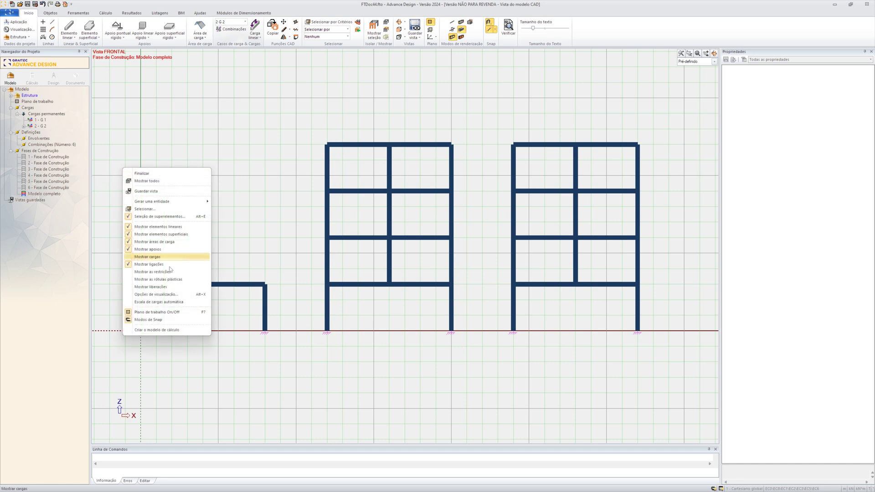
click(170, 257)
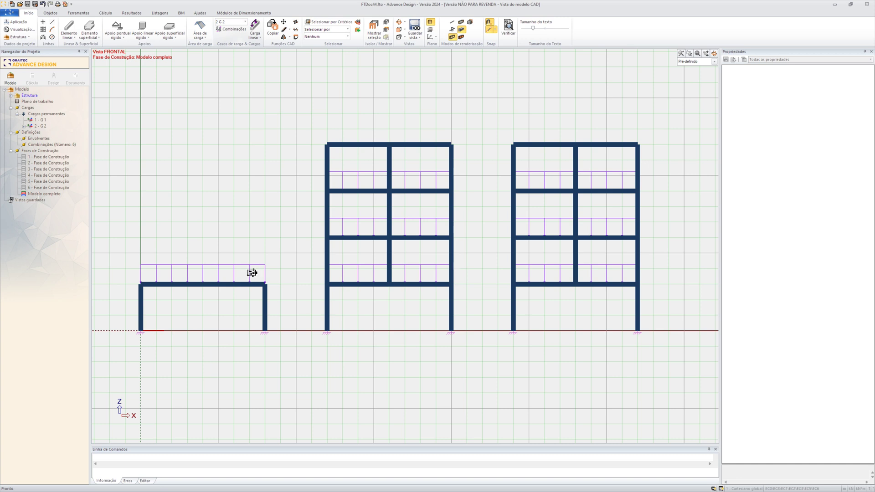
Step: Assign the single-storey frame's linear load and the right-hand frame's three linear loads to construction phase 6 only
click(235, 267)
click(558, 270)
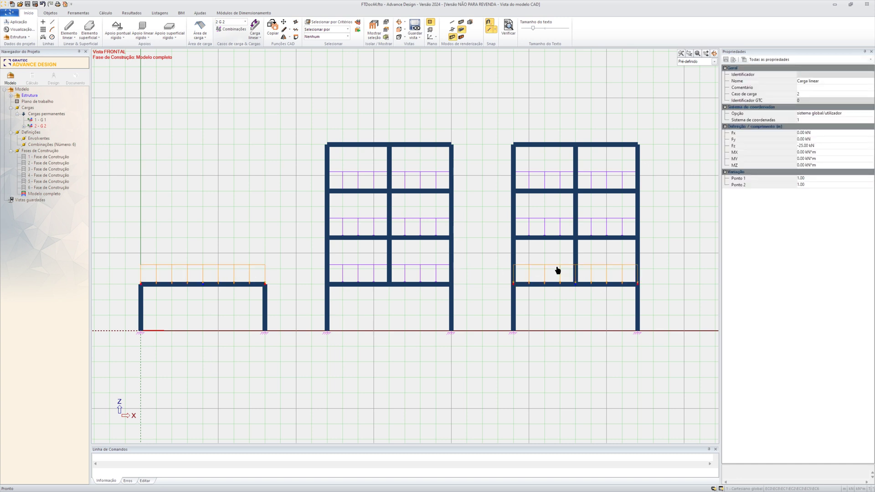
click(556, 228)
click(553, 188)
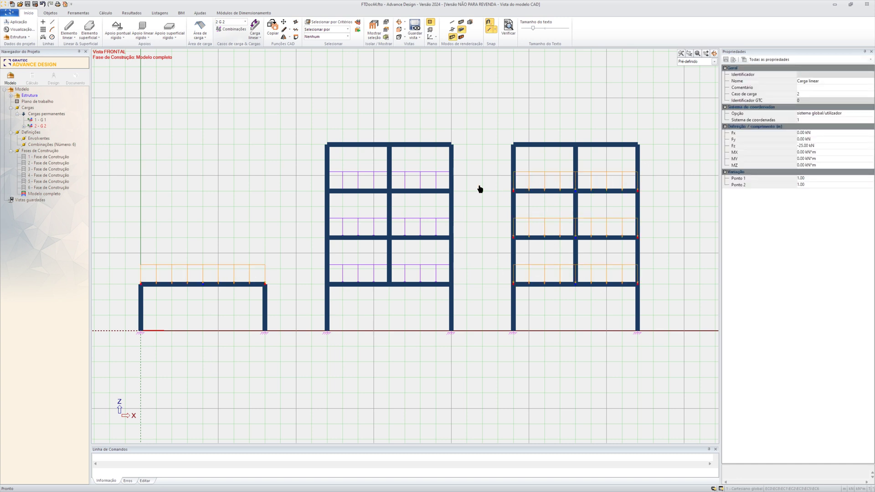
right_click(226, 129)
click(265, 233)
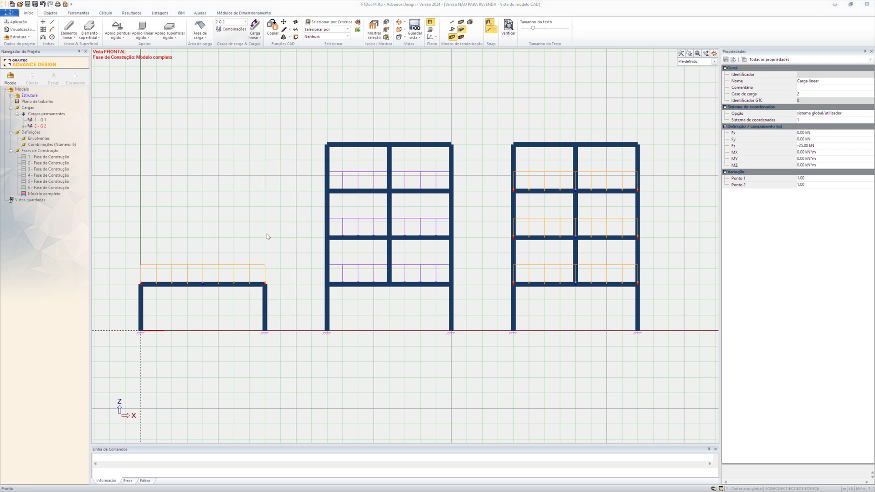
click(420, 275)
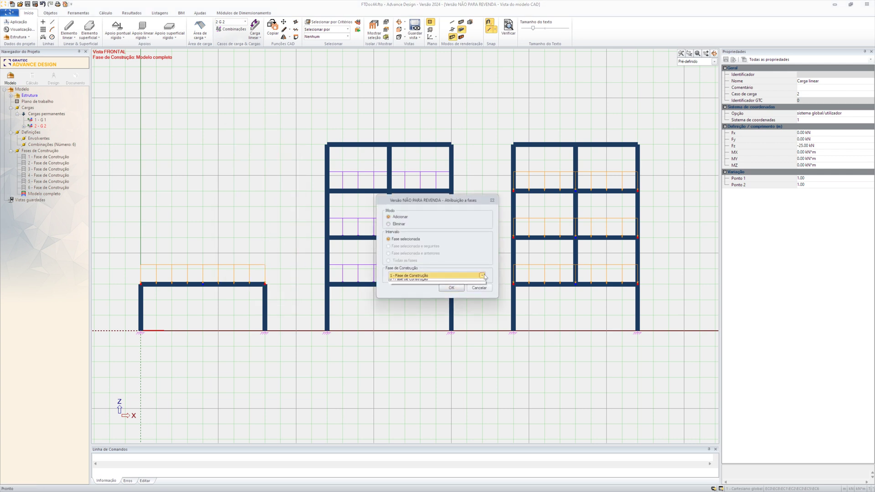
click(455, 310)
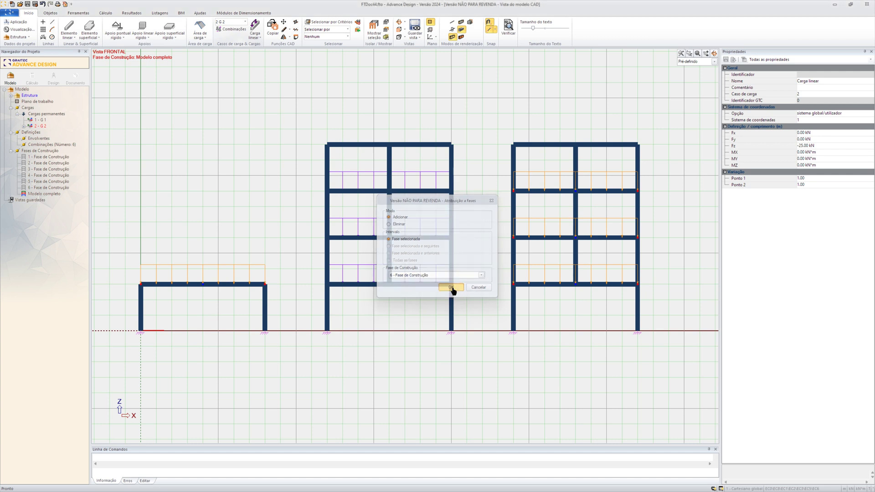
click(451, 287)
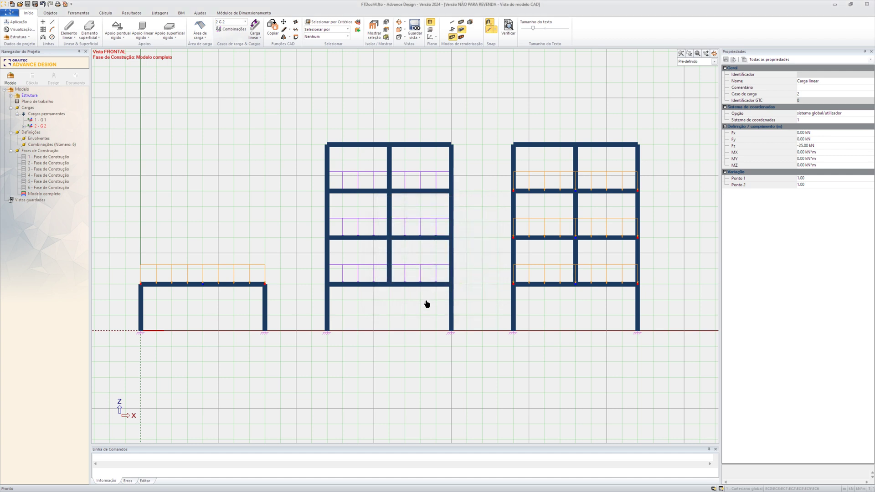
Step: Assign the linear load on the middle frame's lowest beam to construction phase 1
click(343, 277)
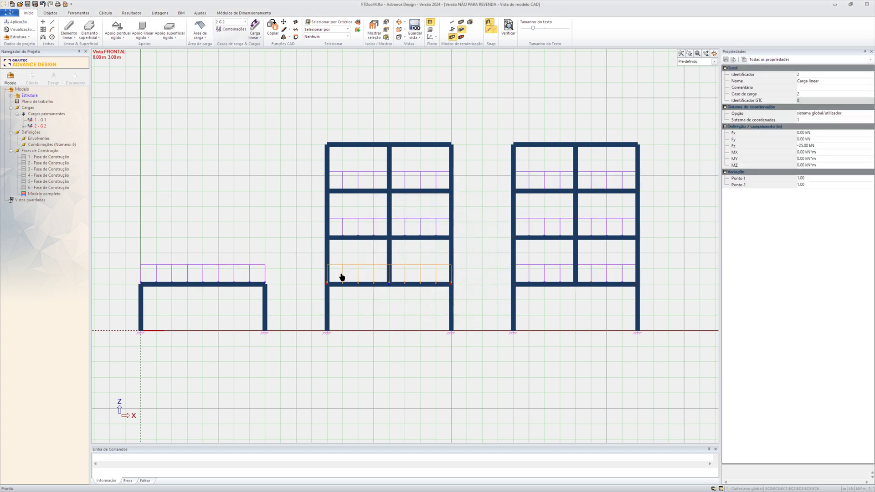
right_click(230, 212)
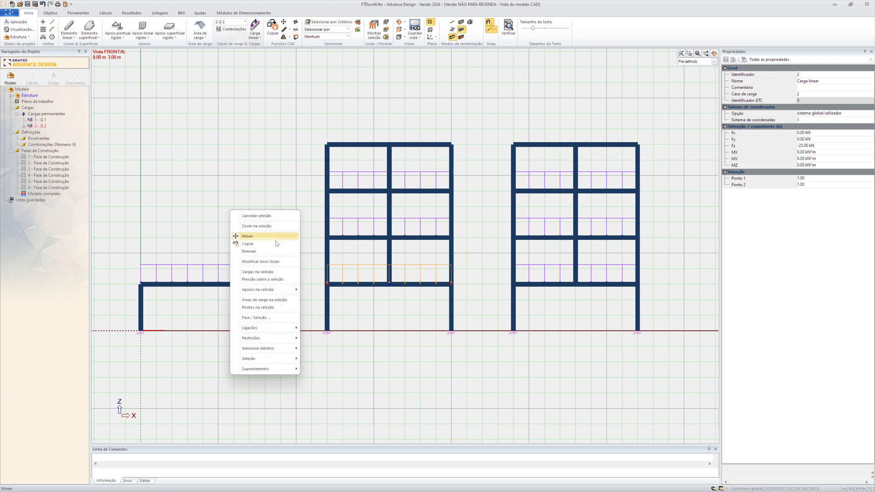
click(285, 317)
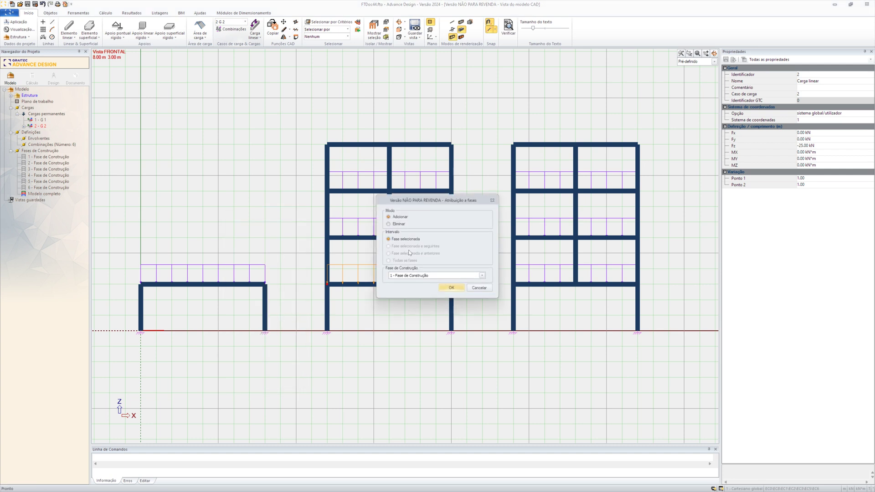
click(452, 287)
Step: Assign the linear load on the middle frame's second beam to construction phase 2
click(358, 236)
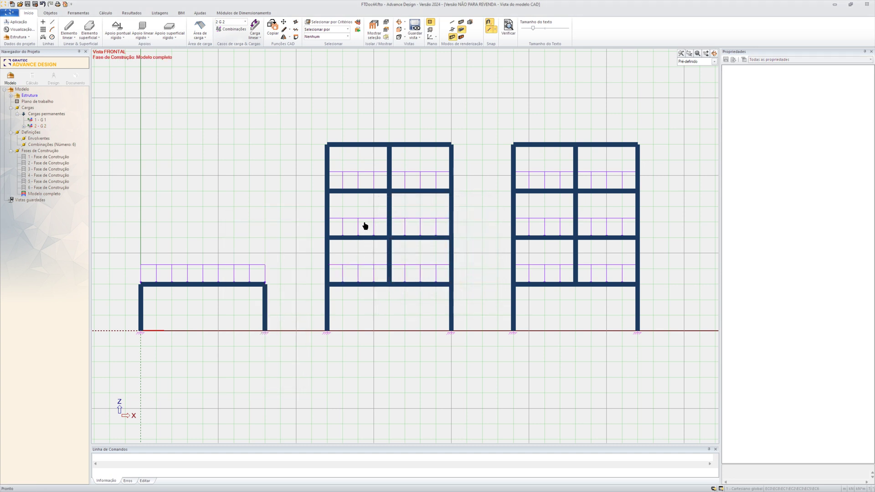
right_click(213, 177)
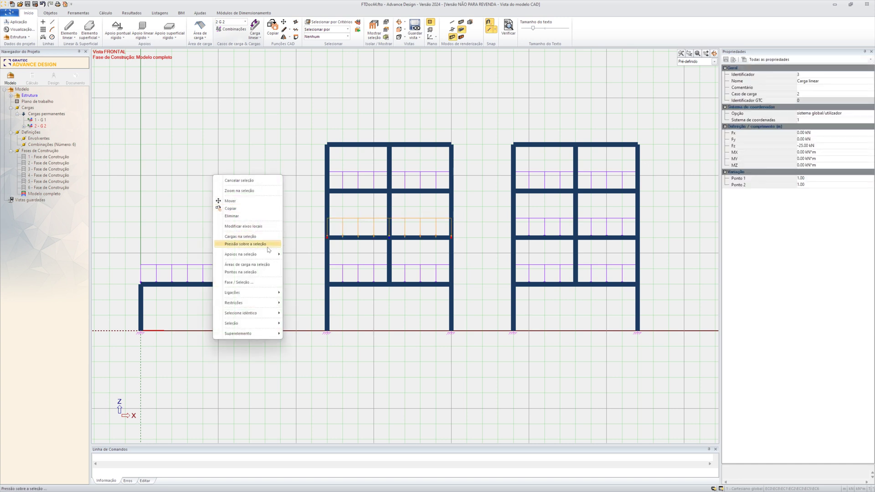
click(265, 286)
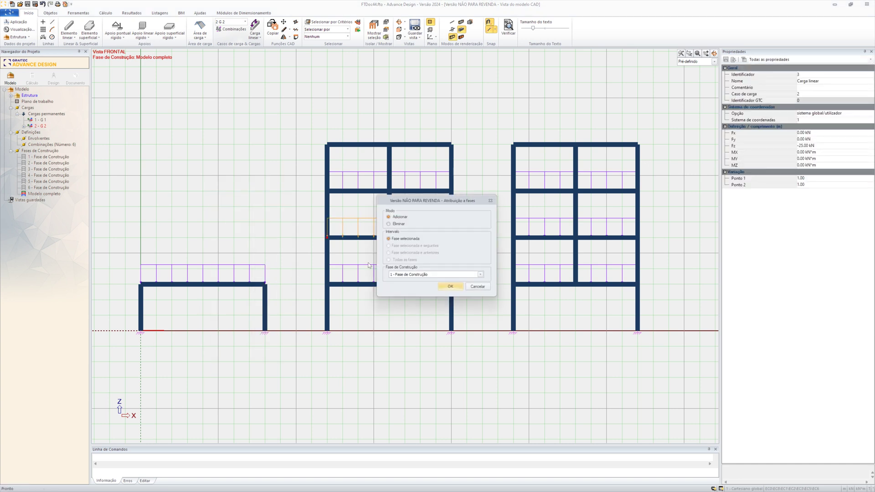
click(440, 276)
click(427, 286)
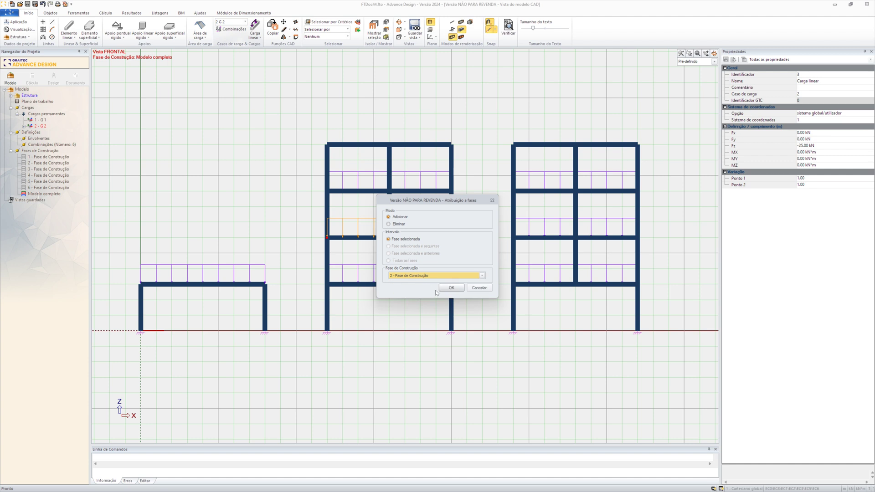
click(450, 288)
Step: Assign the linear load on the middle frame's third beam to construction phase 3
click(355, 183)
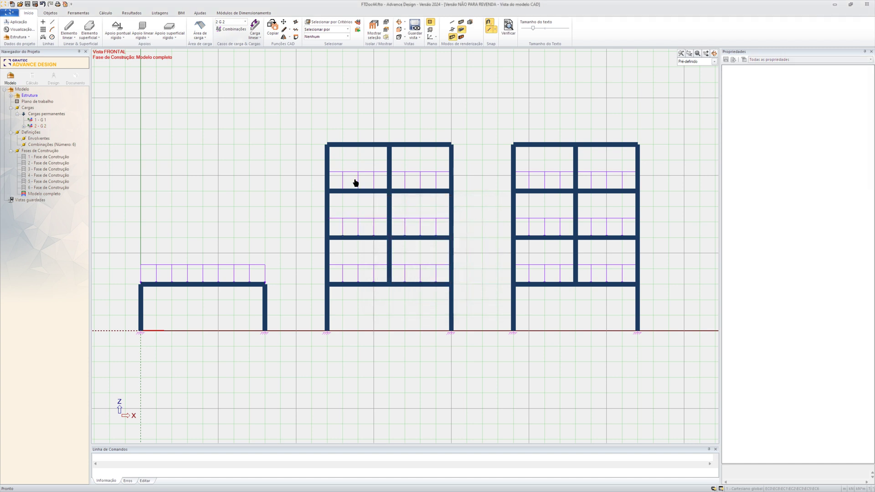
right_click(243, 158)
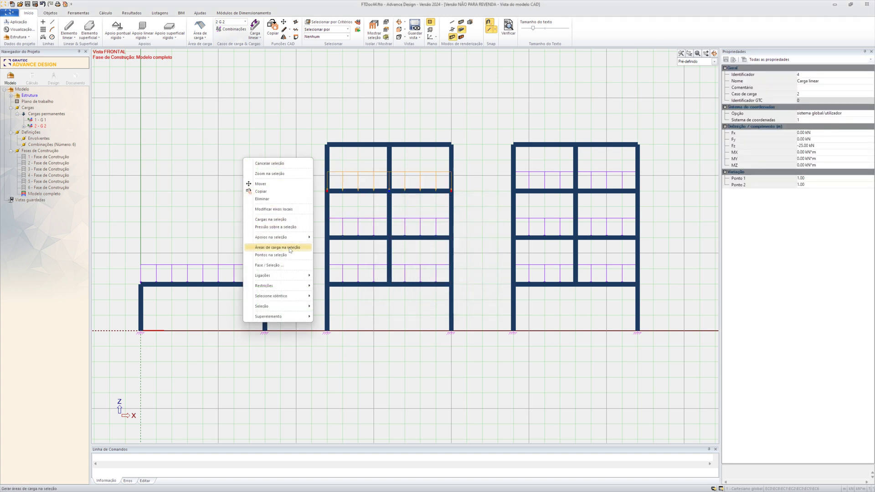
click(285, 265)
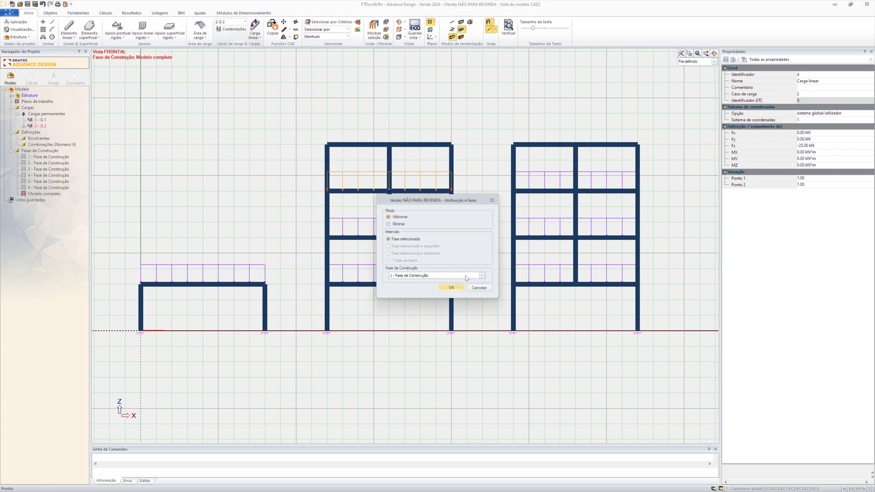
click(476, 277)
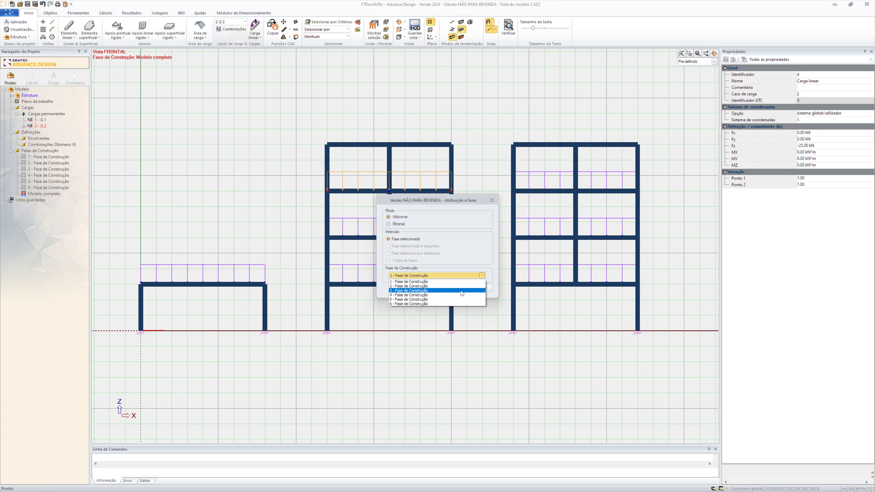
click(462, 295)
click(452, 287)
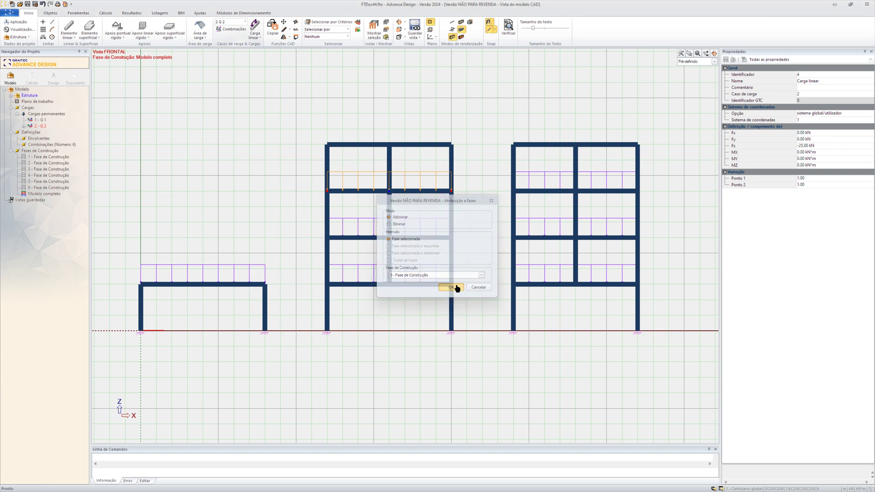
click(260, 146)
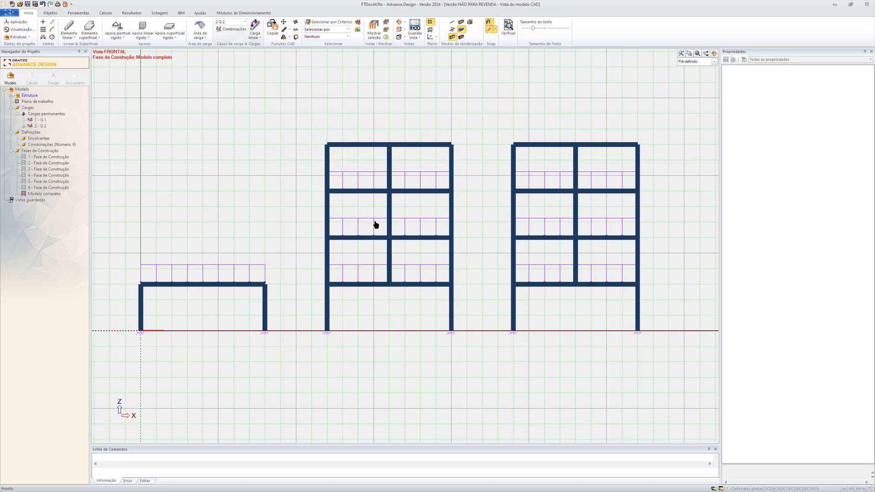
Step: Activate construction phases 1 to 4 in turn to check the elements and loads included in each
double_click(51, 157)
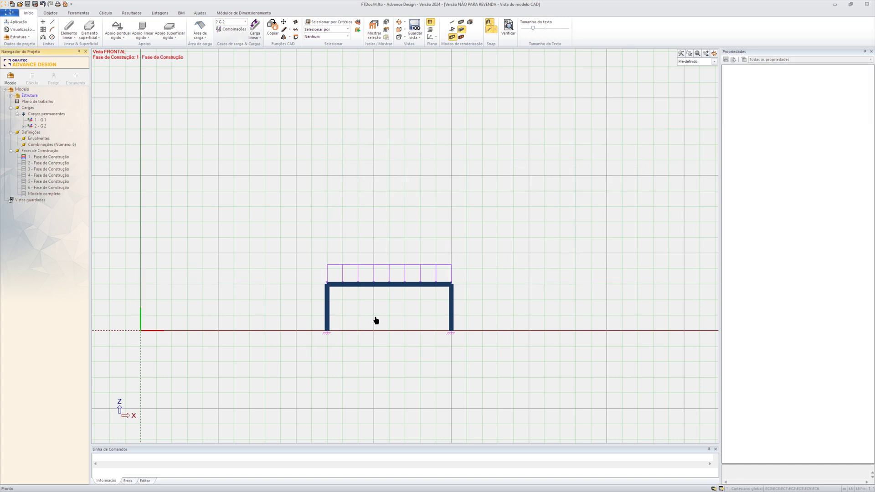
double_click(45, 164)
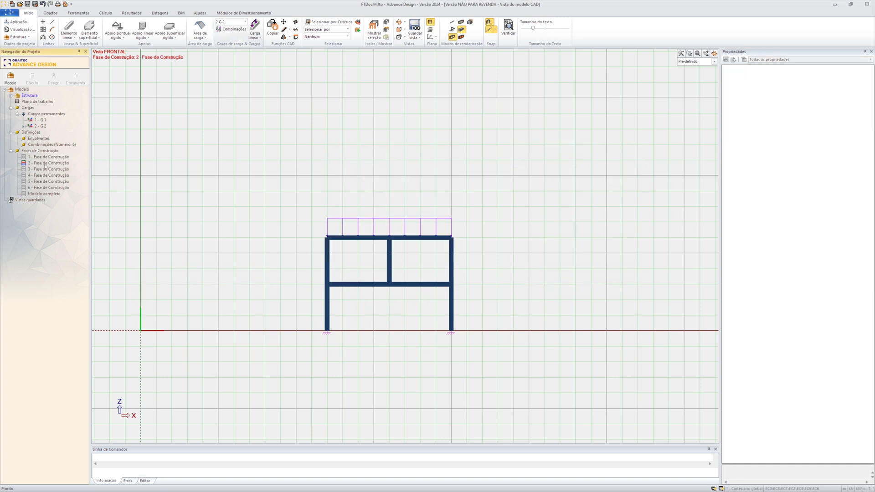
double_click(48, 170)
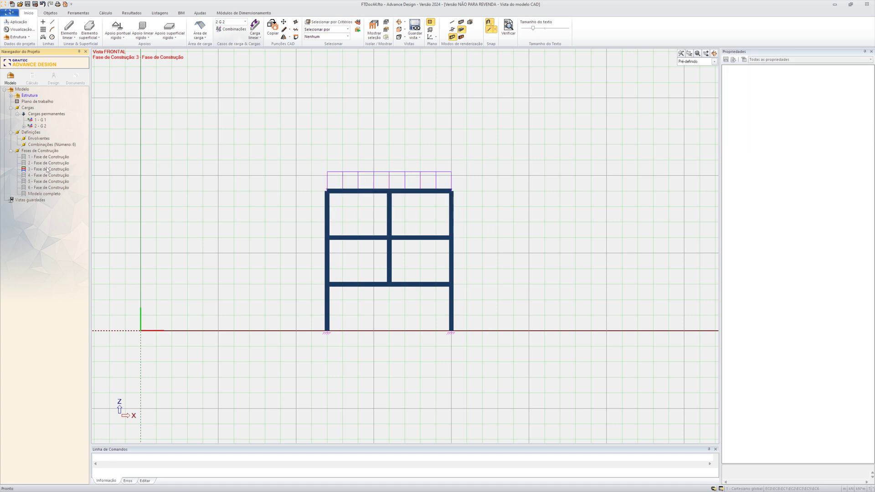
double_click(50, 176)
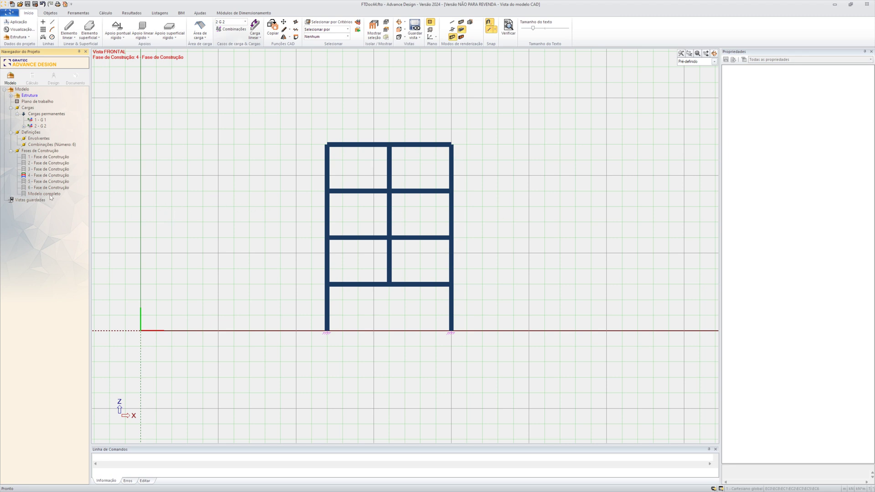
Step: Activate construction phases 5 and 6 and the complete model in turn to check their elements and loads
double_click(54, 182)
double_click(54, 188)
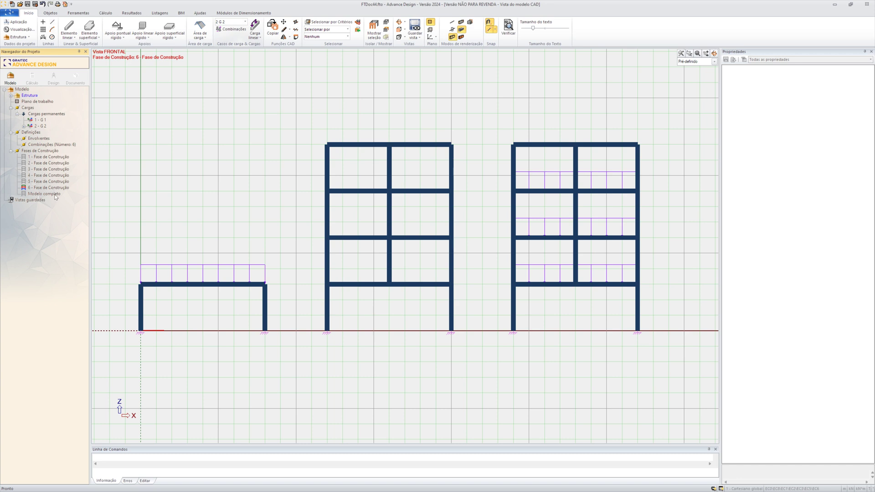
double_click(54, 194)
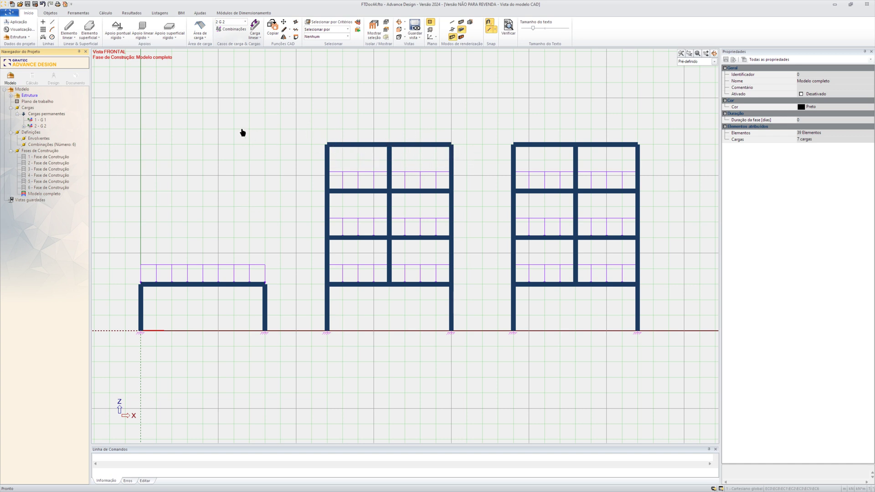
Step: Copy the third-level linear loads of the middle and right frames 3.00 m upward onto their top beams
click(334, 173)
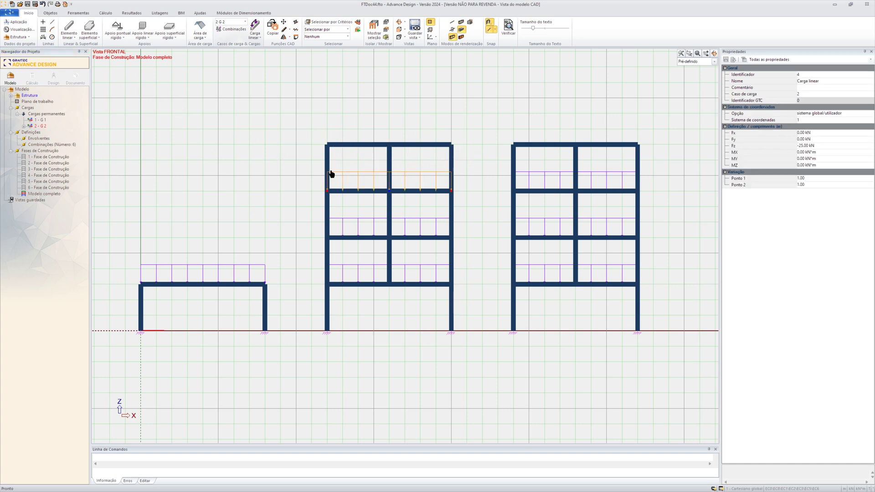
ctrl+drag(331, 173, 350, 130)
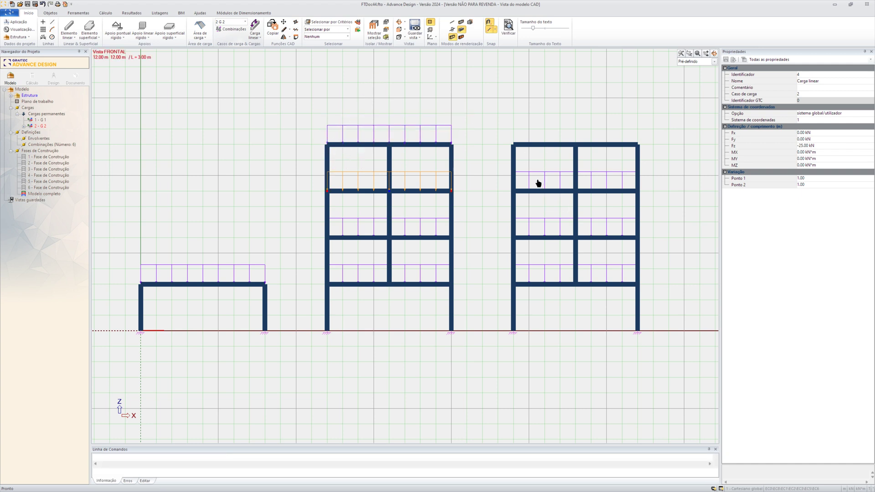
key(Escape)
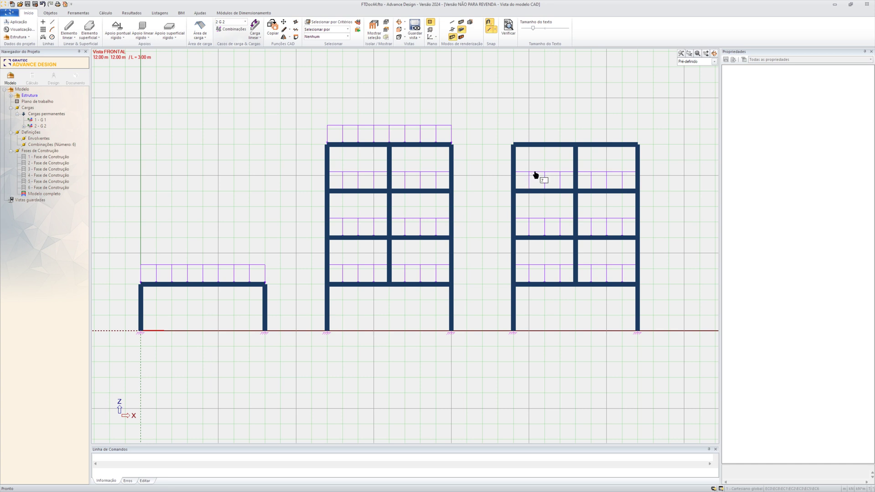
click(533, 176)
ctrl+drag(518, 164, 514, 145)
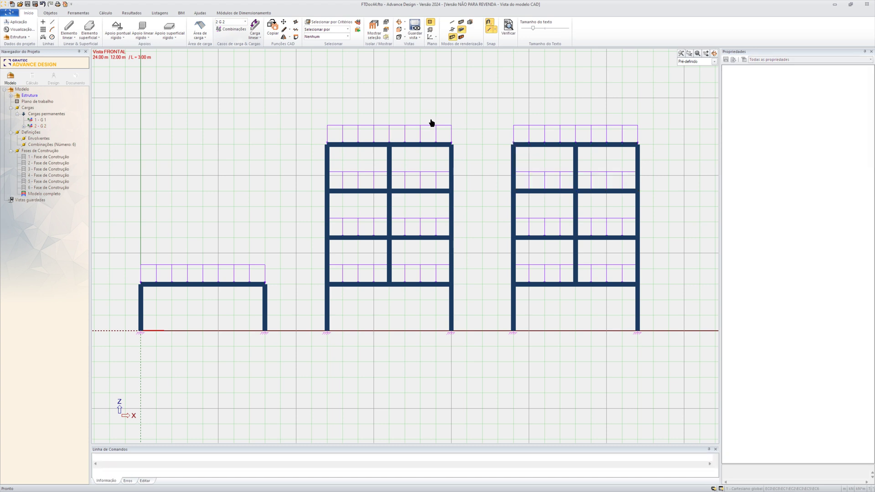
click(412, 131)
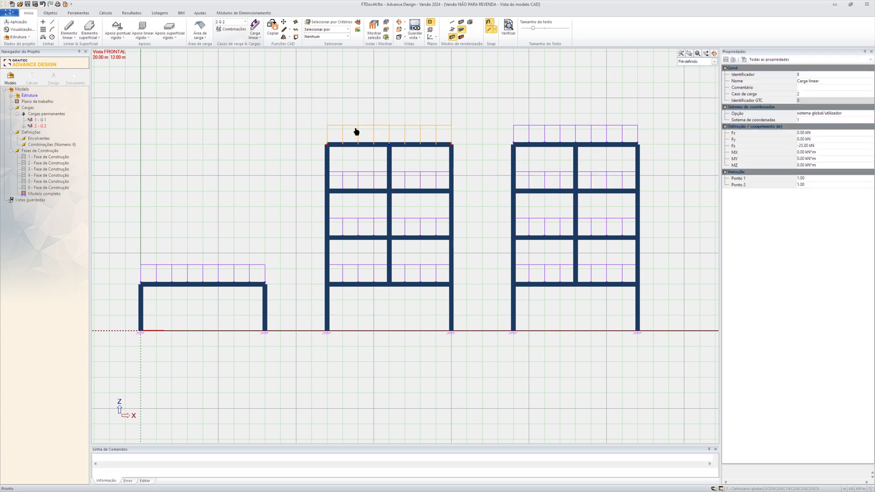
right_click(231, 111)
click(288, 122)
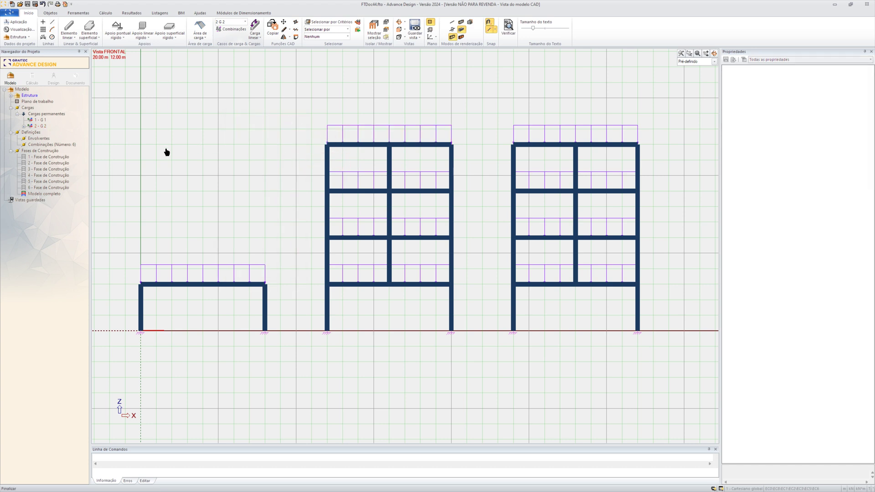
Step: Activate construction phases 3 and 4 to compare their loads, and return to the complete model
click(39, 169)
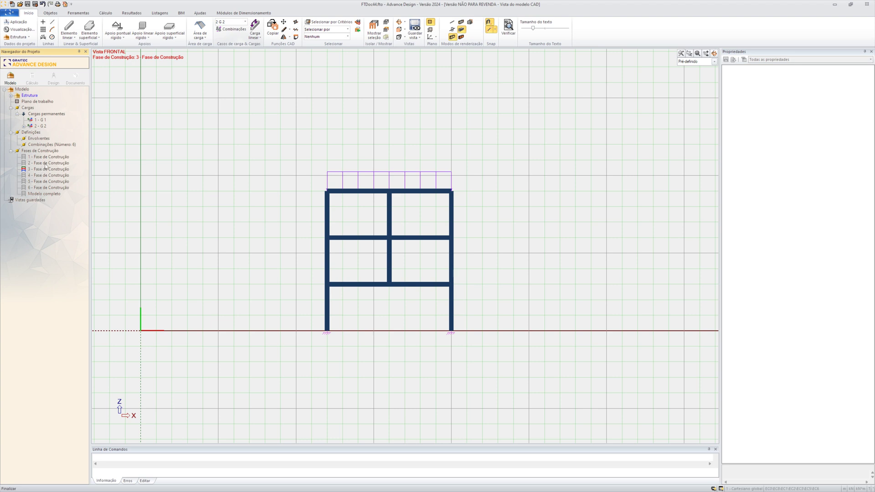
click(40, 175)
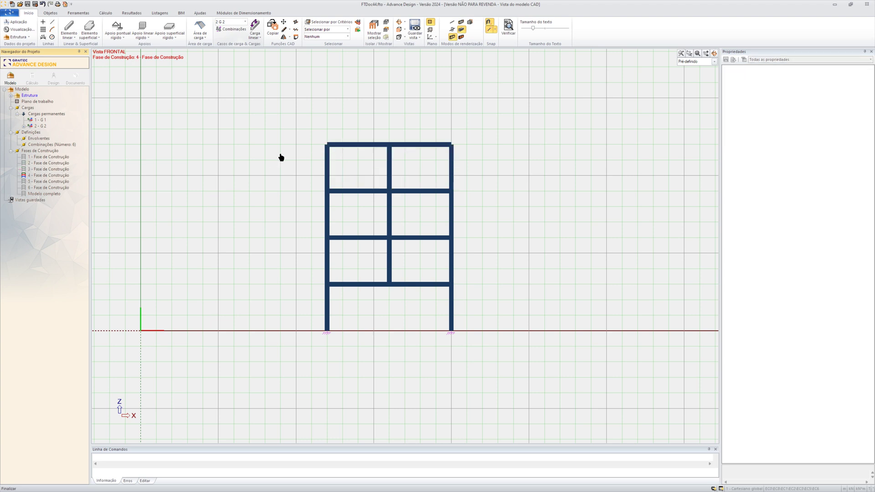
click(52, 193)
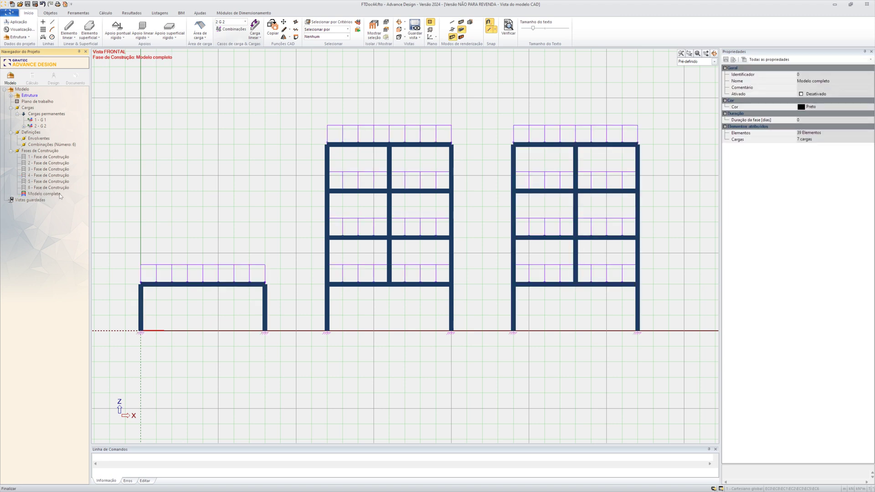
Step: Assign the linear load on the middle frame's top beam to construction phase 4
click(343, 134)
right_click(258, 119)
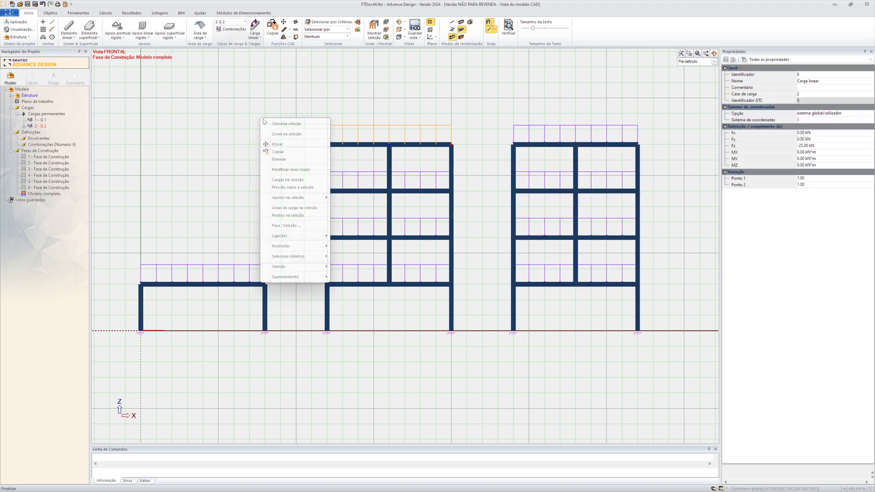
click(306, 226)
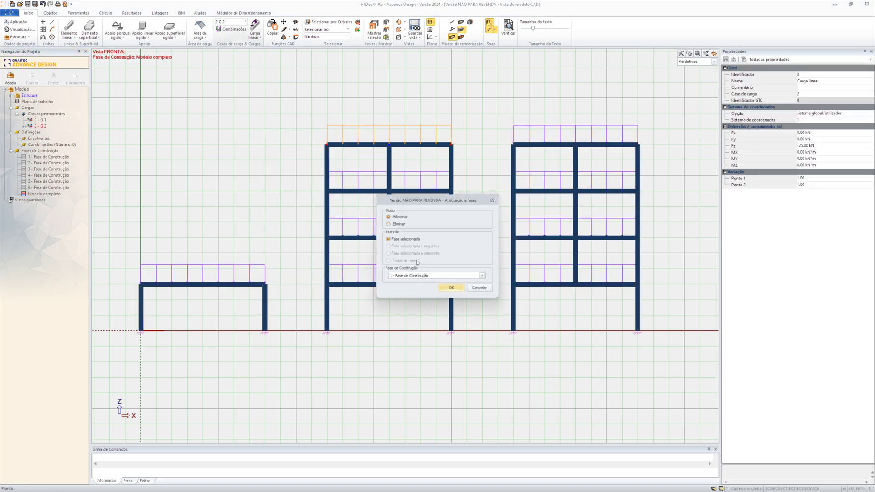
click(482, 276)
click(456, 296)
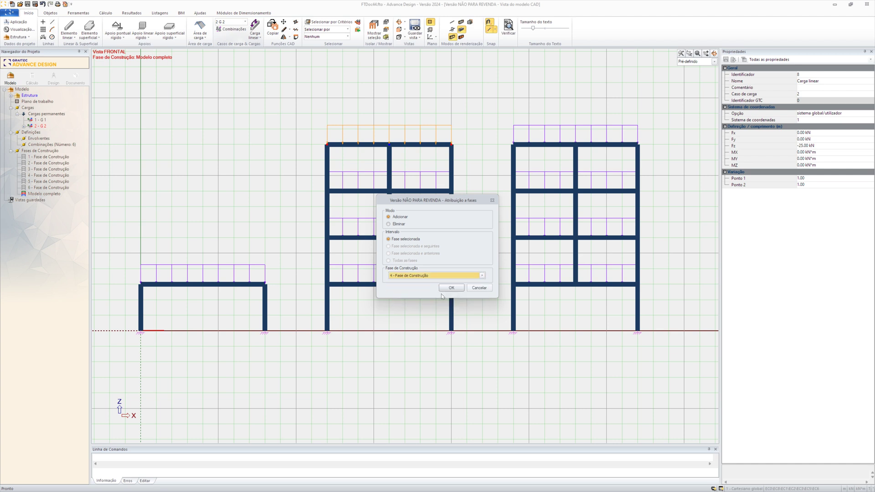
click(451, 287)
click(252, 100)
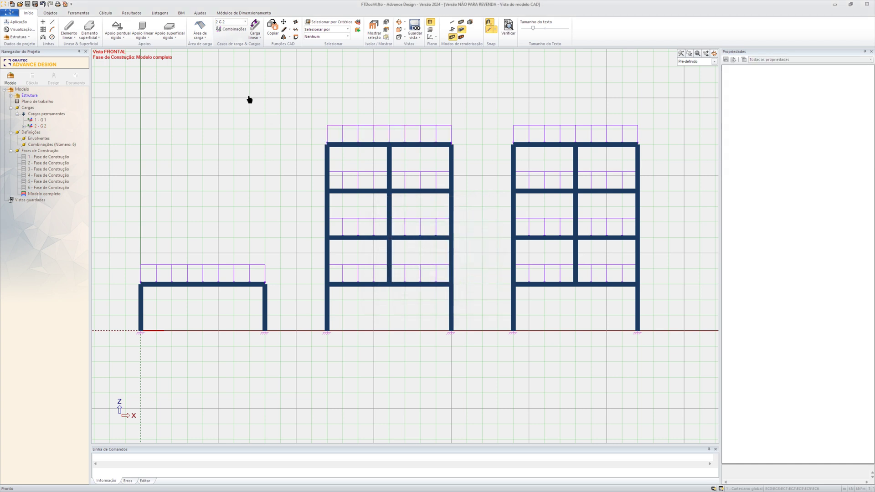
Step: Verify the model and select the linear load listed as having no construction phase
click(507, 29)
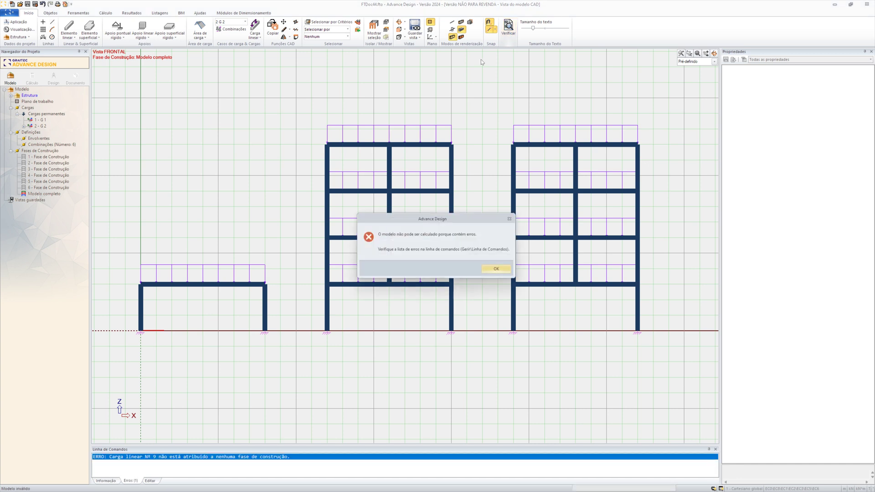
click(500, 270)
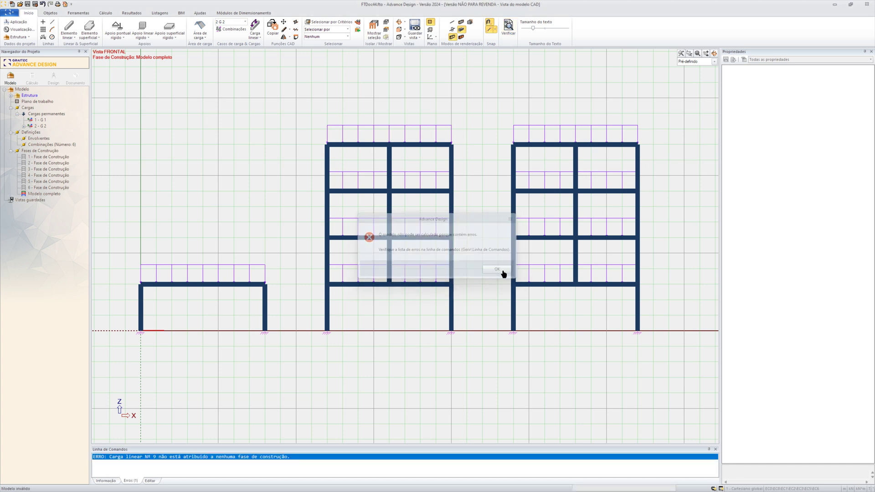
right_click(233, 460)
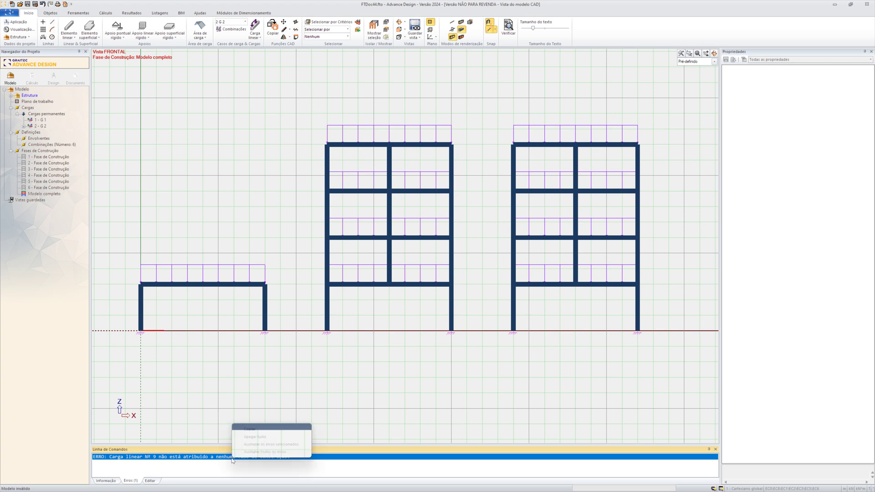
click(272, 445)
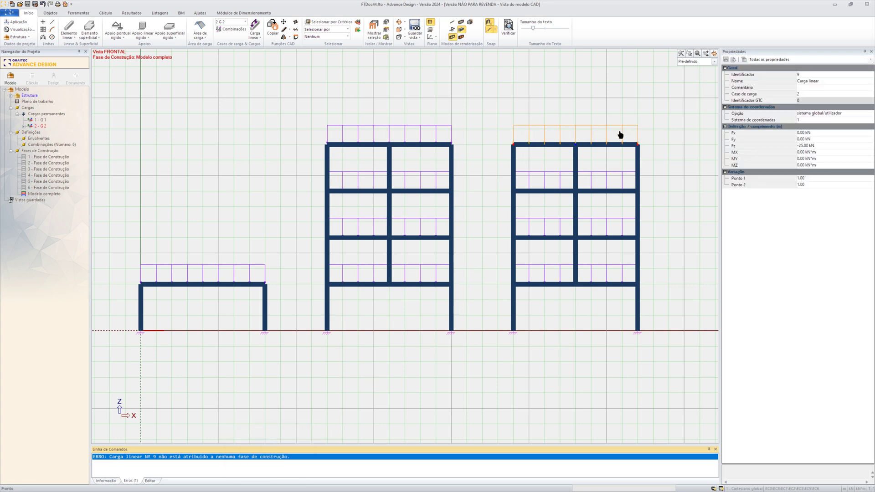
Step: Assign the selected linear load on the right frame's top beam to its construction phase and verify the model again
right_click(499, 124)
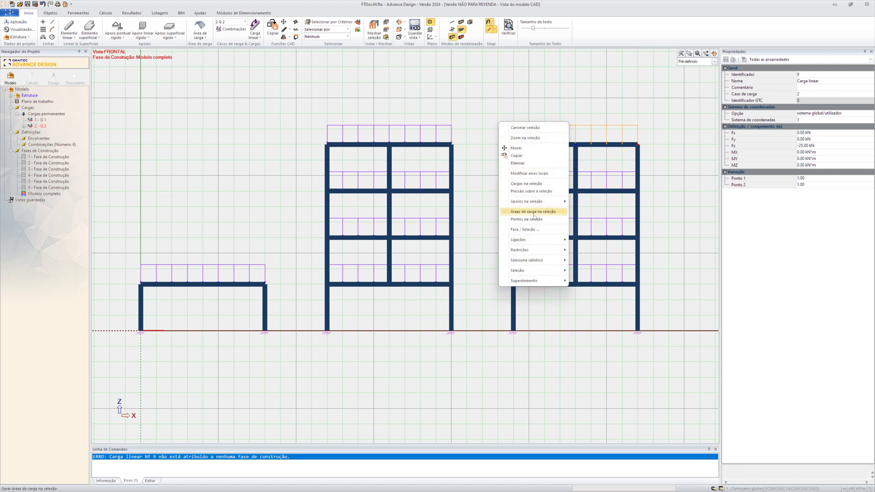
click(539, 233)
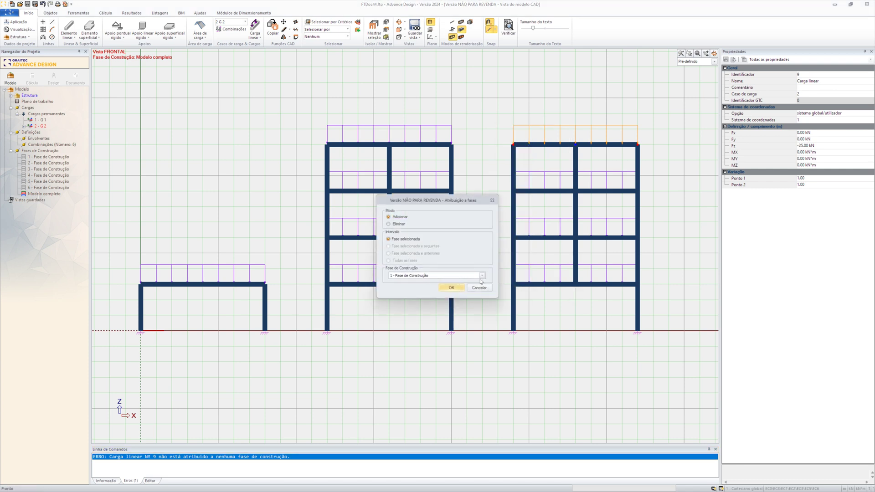
click(481, 276)
click(455, 306)
click(451, 288)
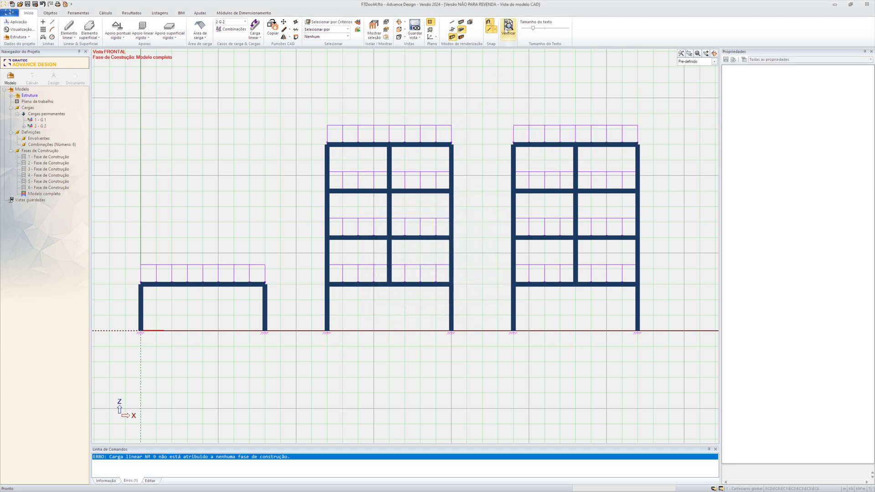
click(506, 27)
click(463, 265)
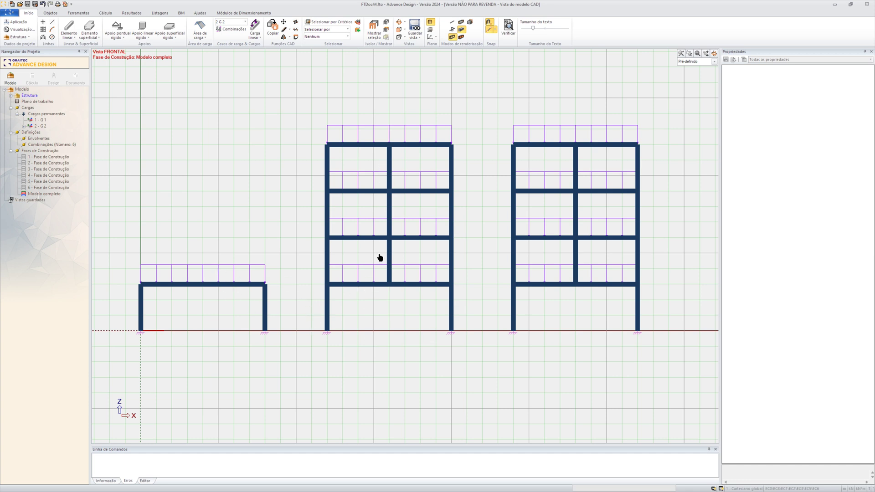
Step: Open the phase duration setting of construction phase 1
click(61, 157)
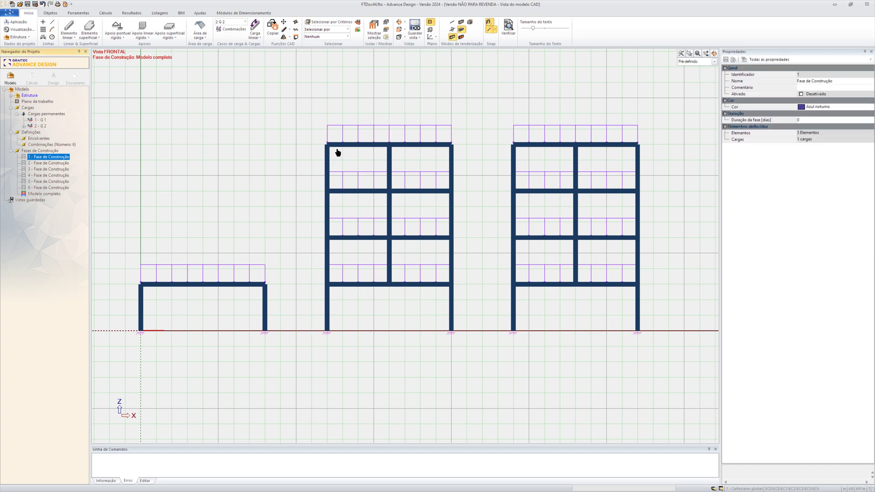
click(811, 120)
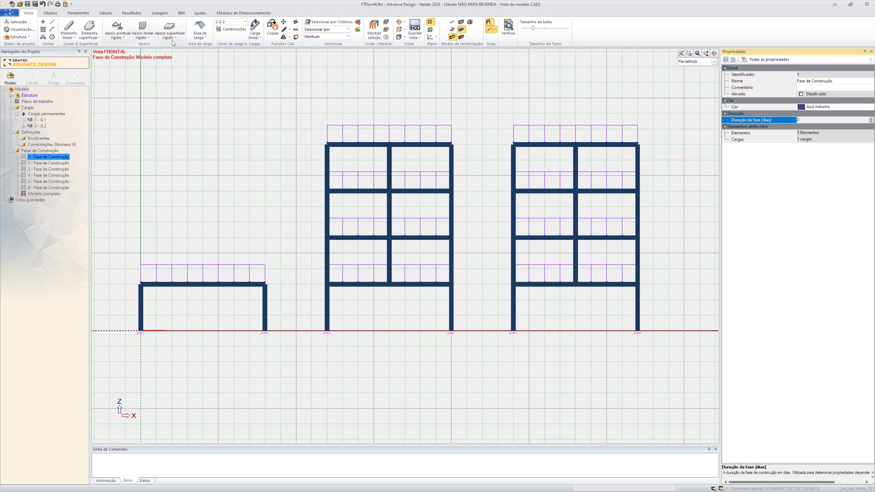
Step: Create a new calculation model and run the finite element calculation
click(32, 78)
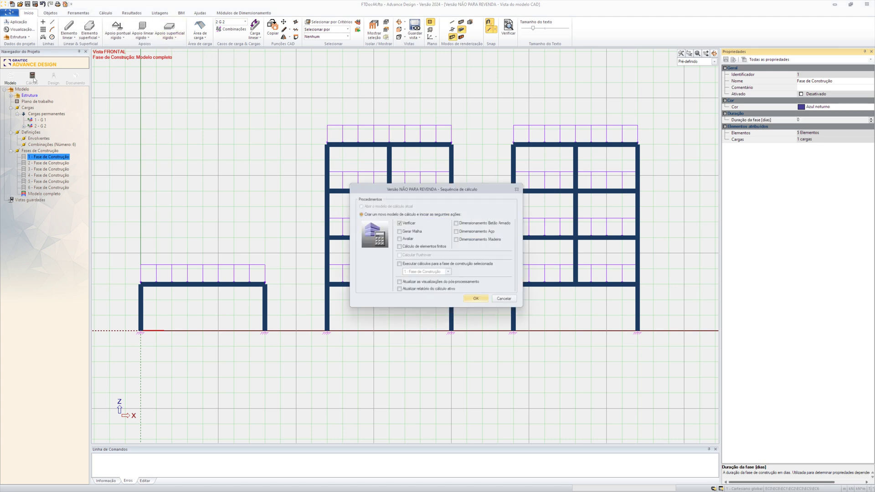
click(400, 247)
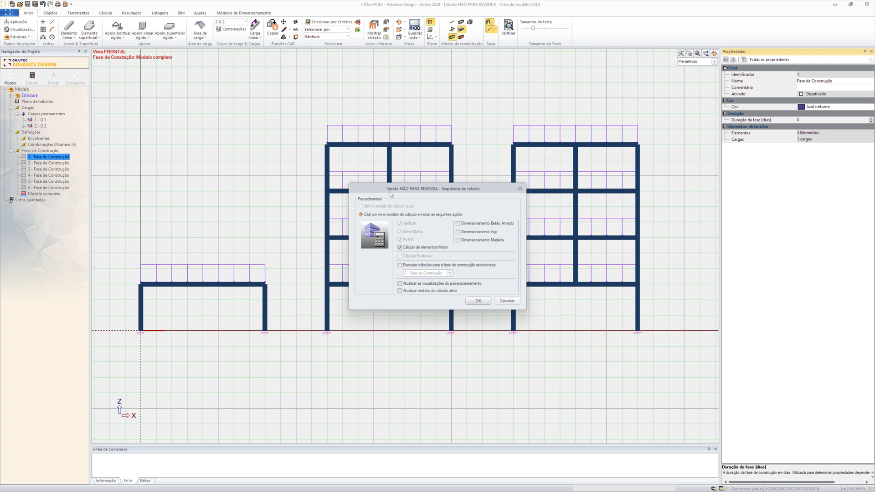
click(479, 302)
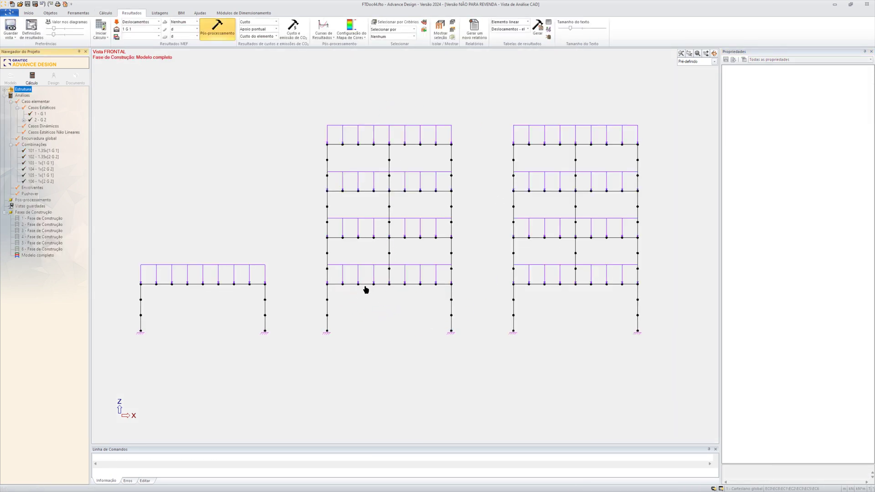
Step: Enlarge the calculation log to examine the solver messages, and restore its compact height
drag(297, 446, 296, 403)
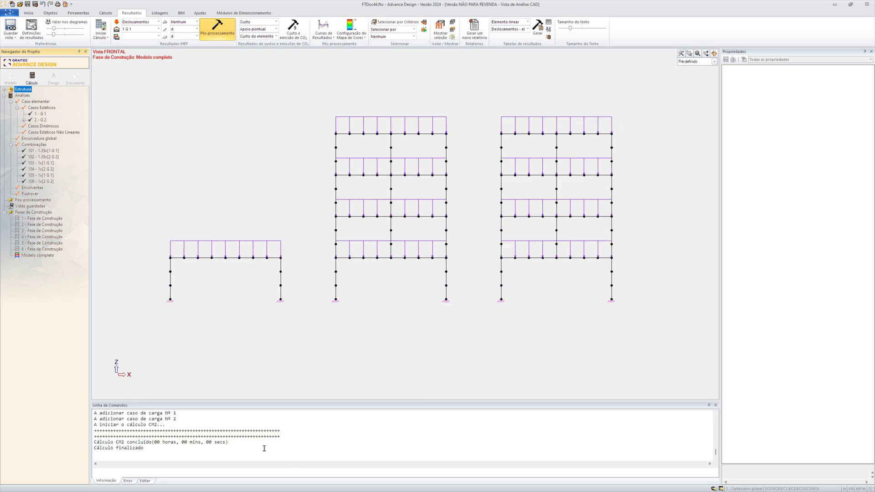
scroll(259, 445, down, 10)
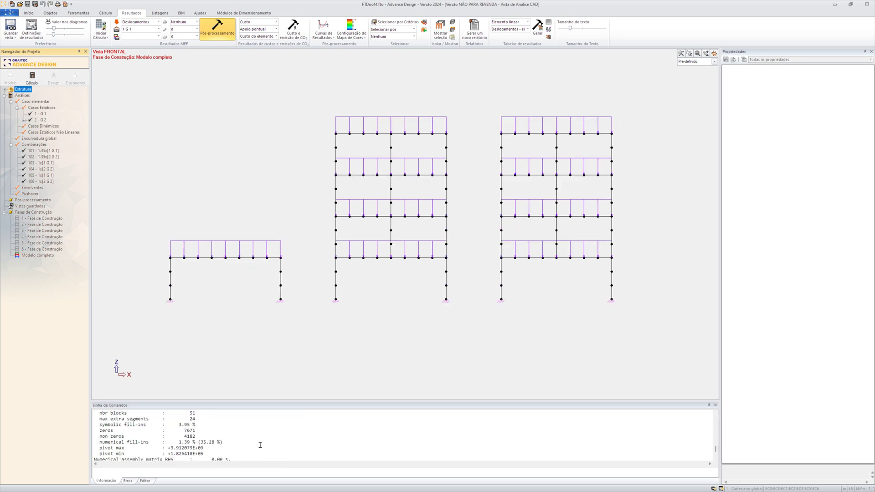
drag(314, 400, 319, 444)
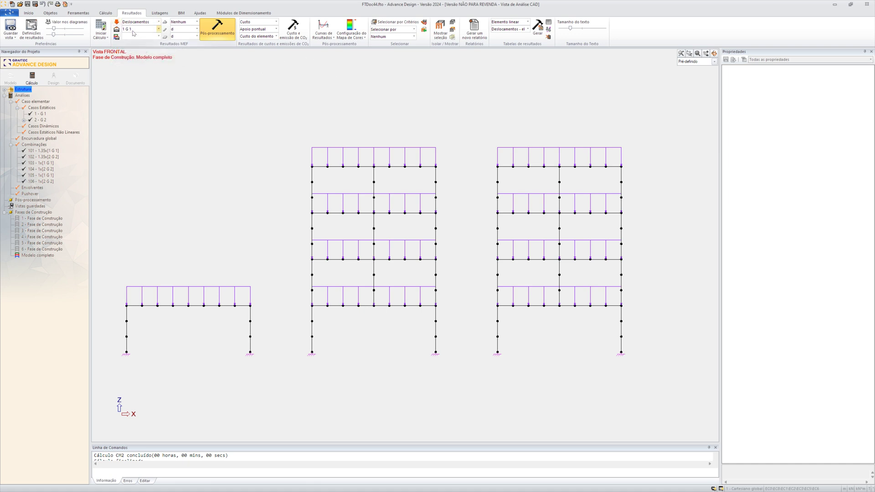
Step: Display the displacements of the complete model for combination 102, 1.35x[2 G 2]
click(158, 29)
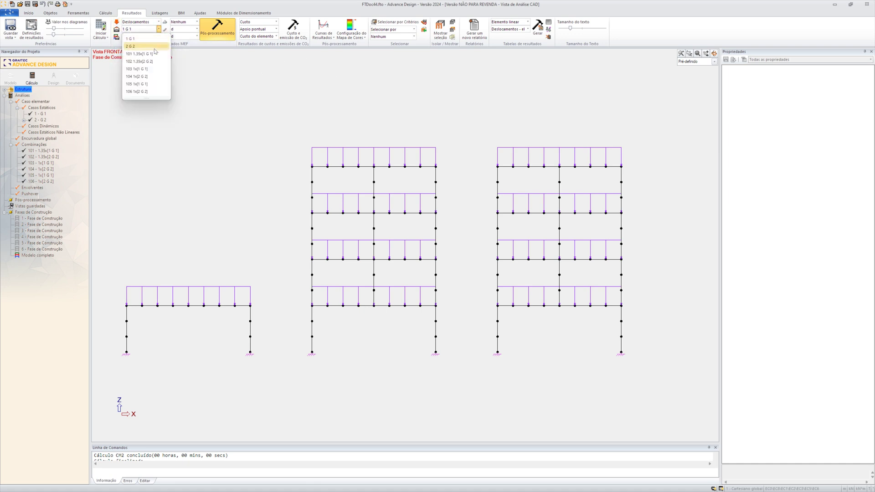
click(155, 62)
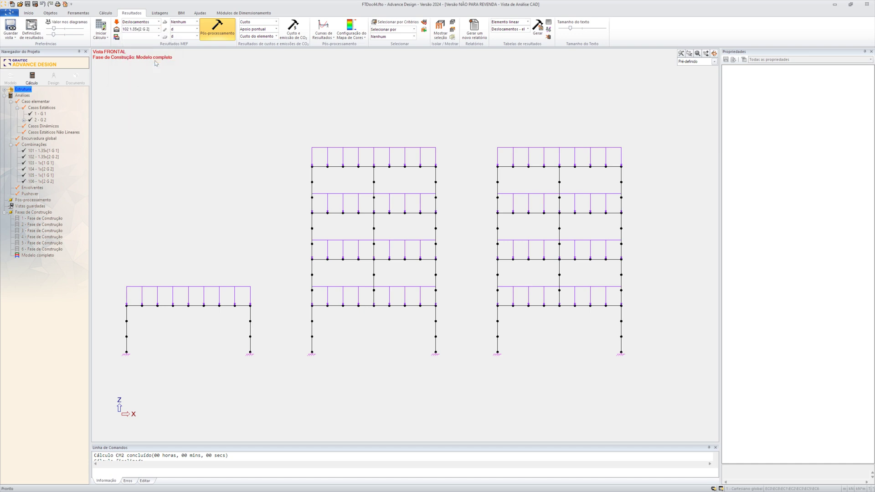
click(214, 36)
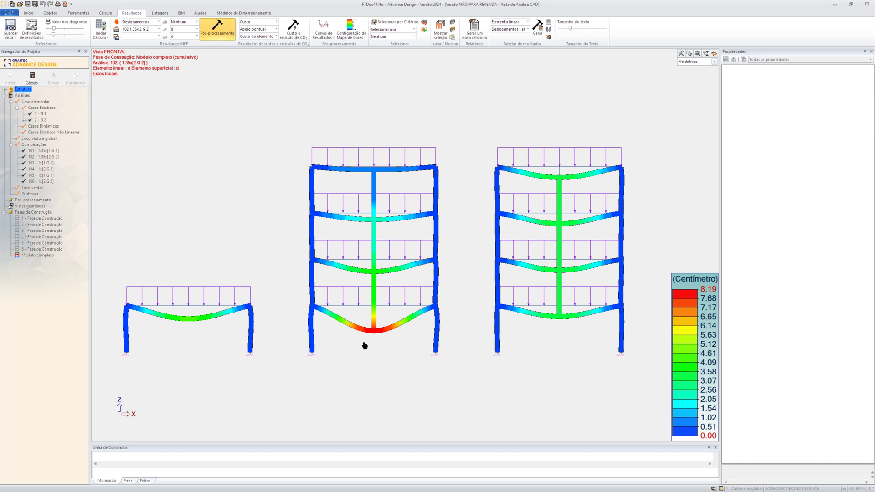
Step: Examine the visualization options and the finite element results options of the displacement view, keeping the existing settings
right_click(218, 94)
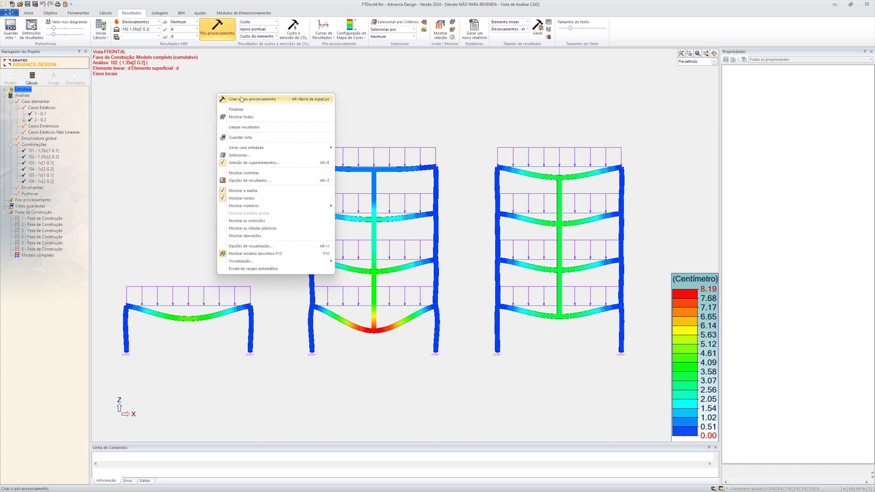
click(271, 246)
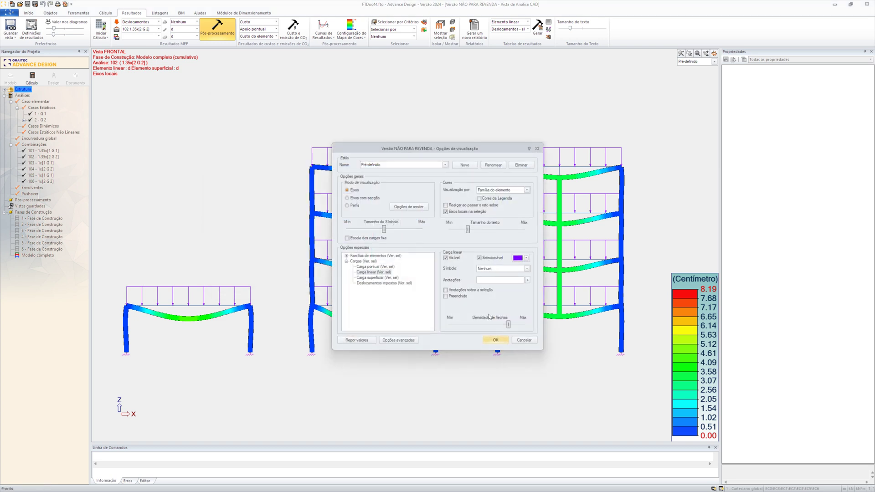
click(495, 340)
right_click(188, 84)
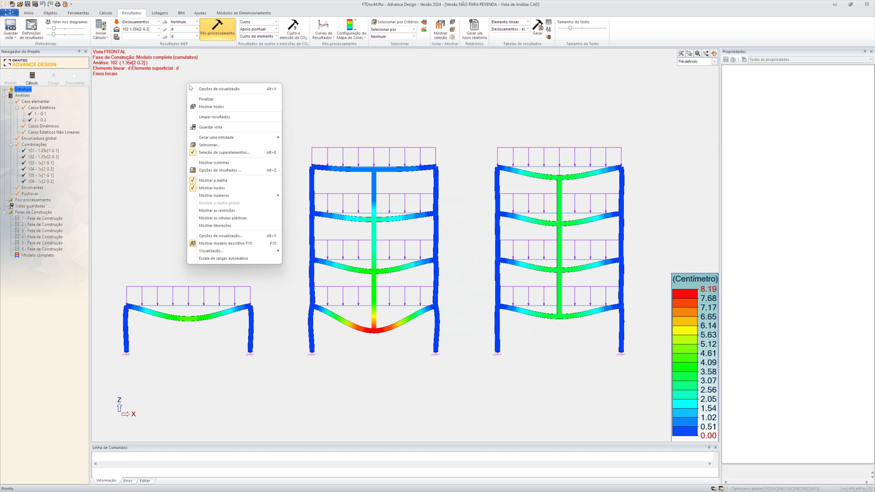
click(236, 170)
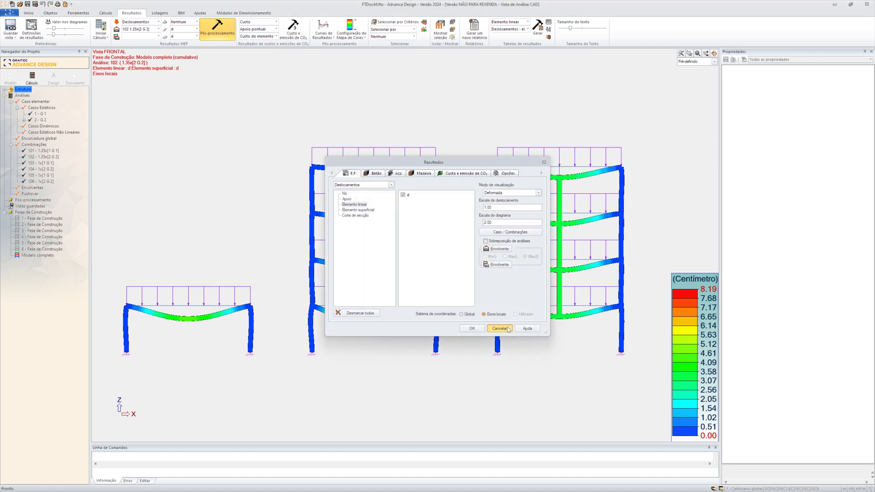
click(472, 328)
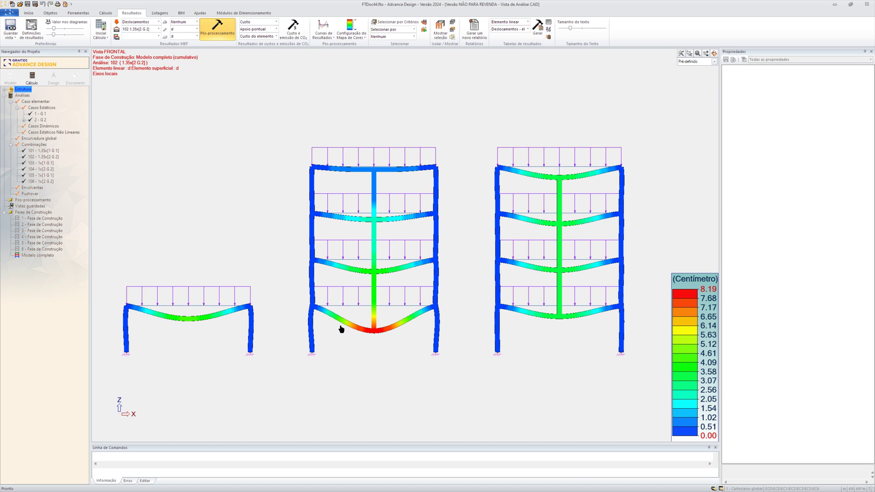
Step: Display the cumulative displacements of construction phase 1 and of construction phase 2 for combination 102, one phase after the other
double_click(42, 219)
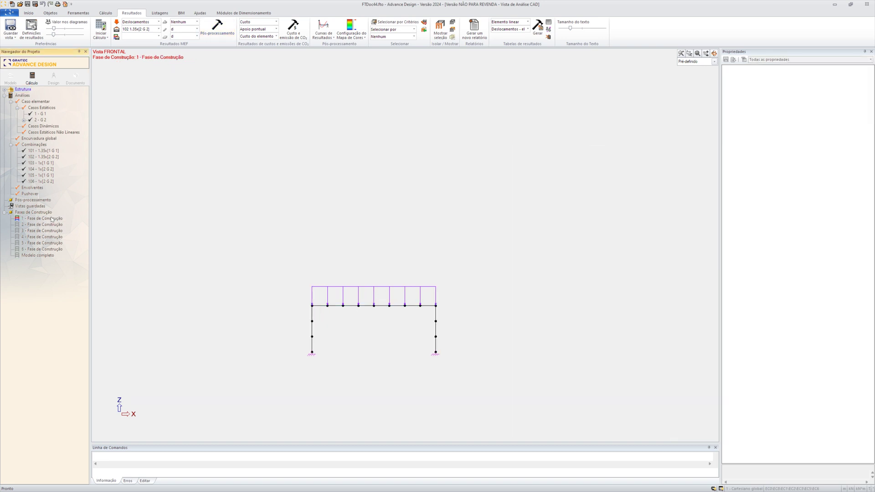
click(222, 38)
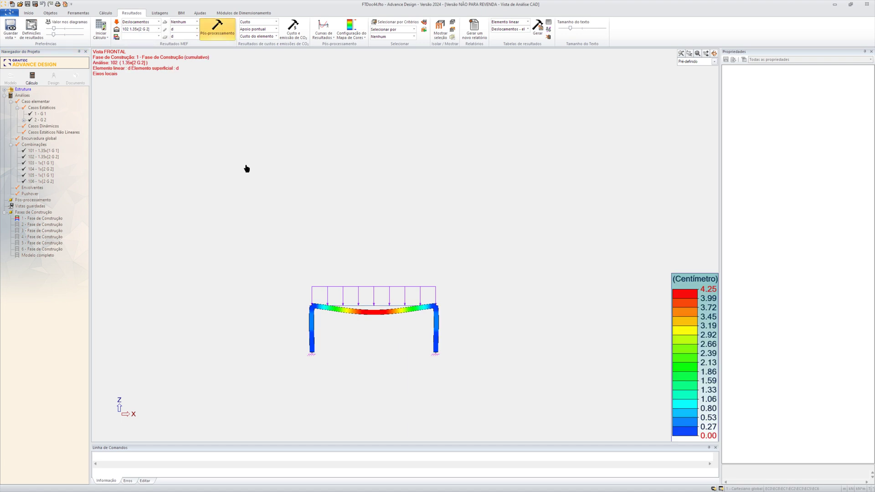
scroll(334, 211, up, 2)
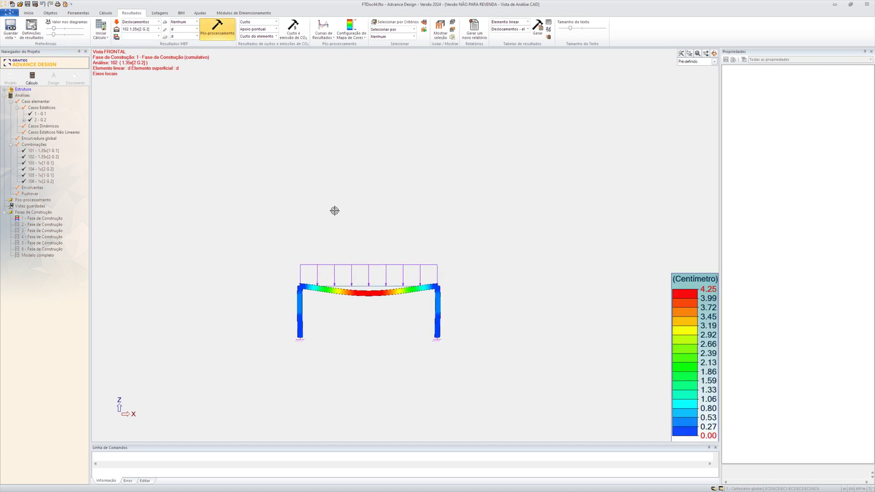
middle_drag(332, 212, 322, 187)
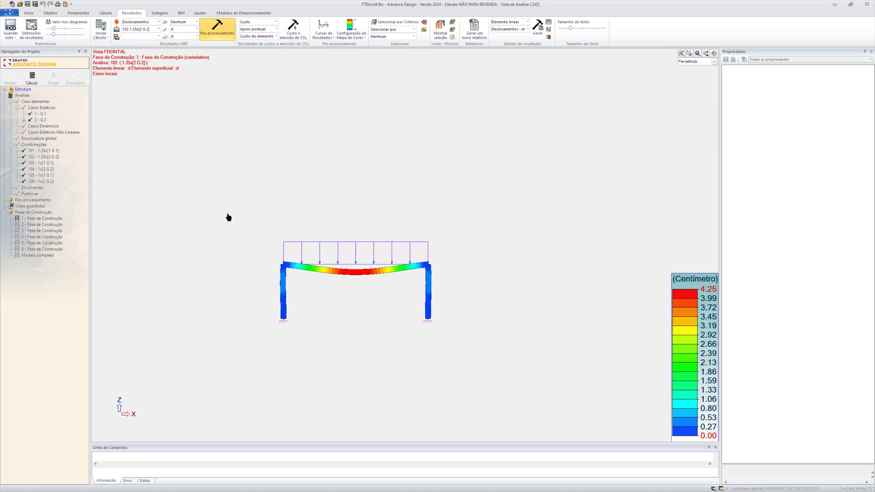
click(46, 224)
double_click(45, 225)
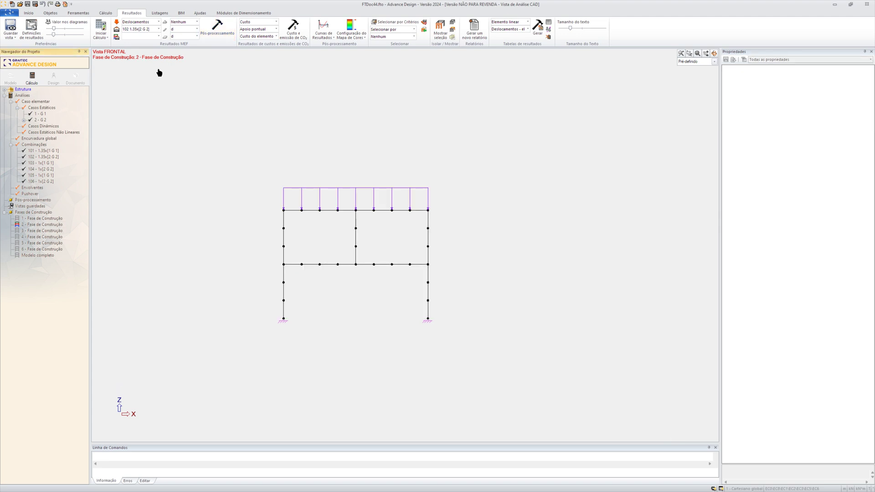
click(214, 31)
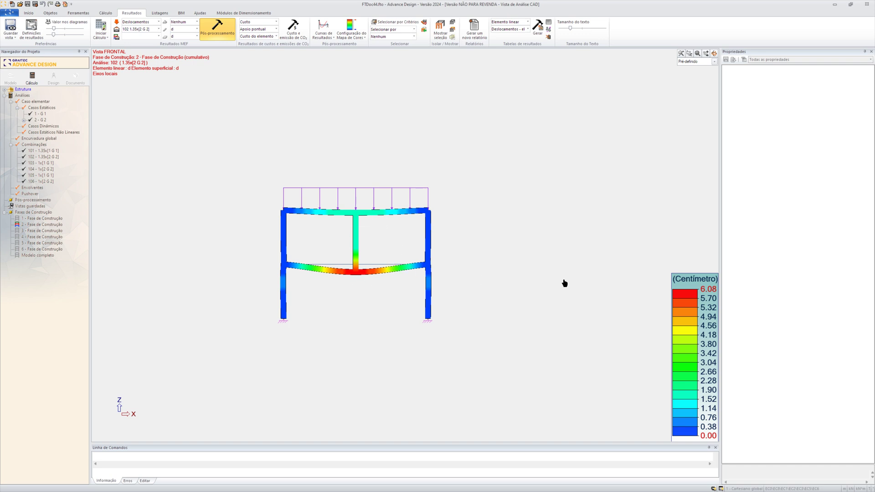
Step: Display the cumulative displacements of construction phase 3 and of construction phase 4, one phase after the other
double_click(32, 230)
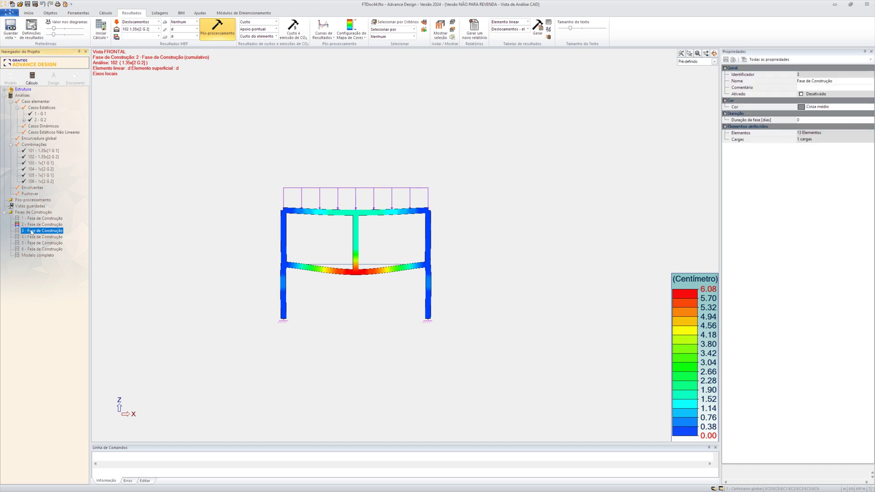
click(216, 29)
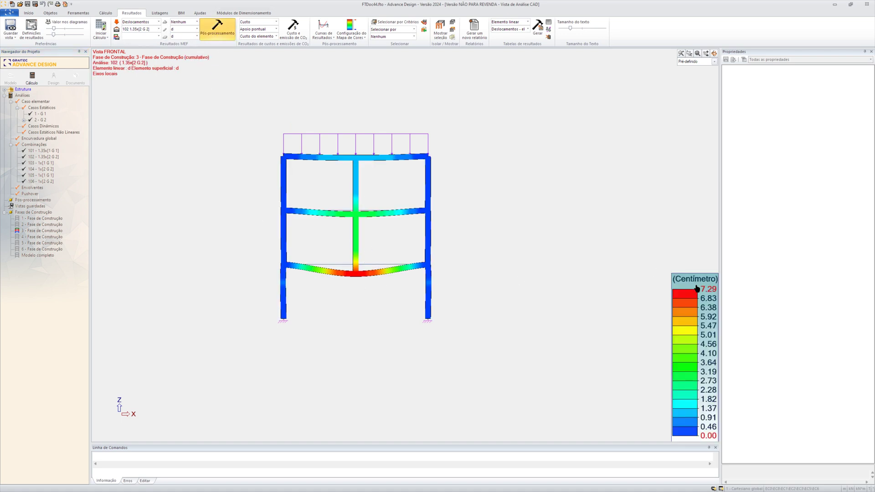
click(41, 237)
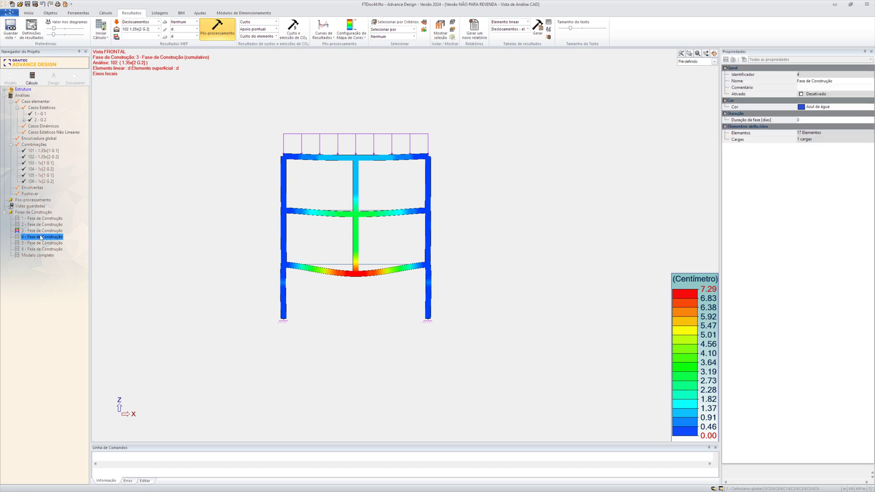
double_click(41, 237)
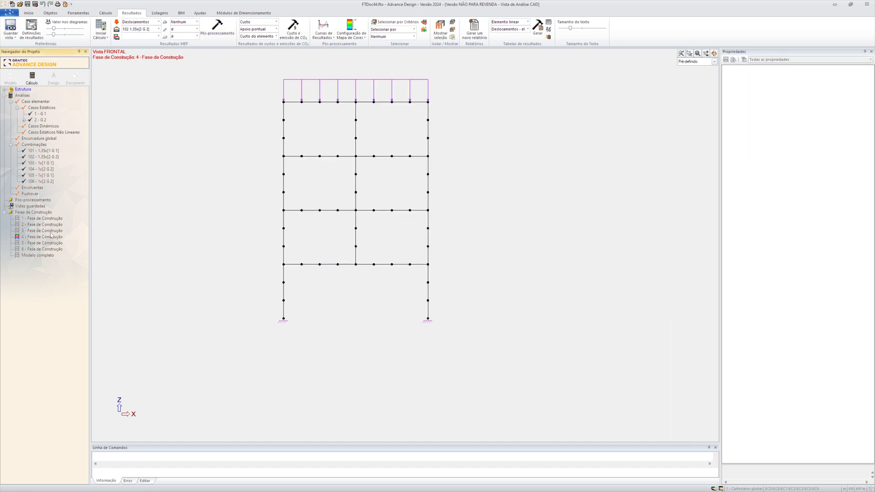
click(217, 28)
middle_drag(234, 132, 235, 165)
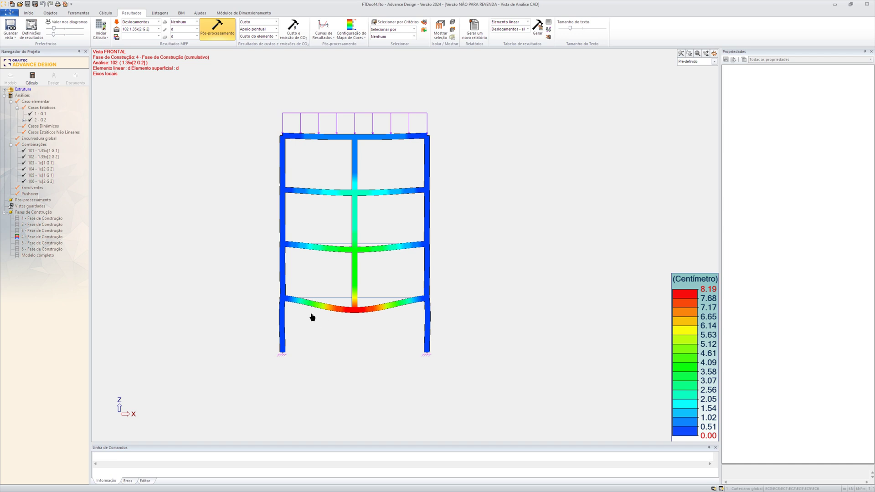
Step: Return to the complete model and display its displacements for all three frames again
double_click(36, 255)
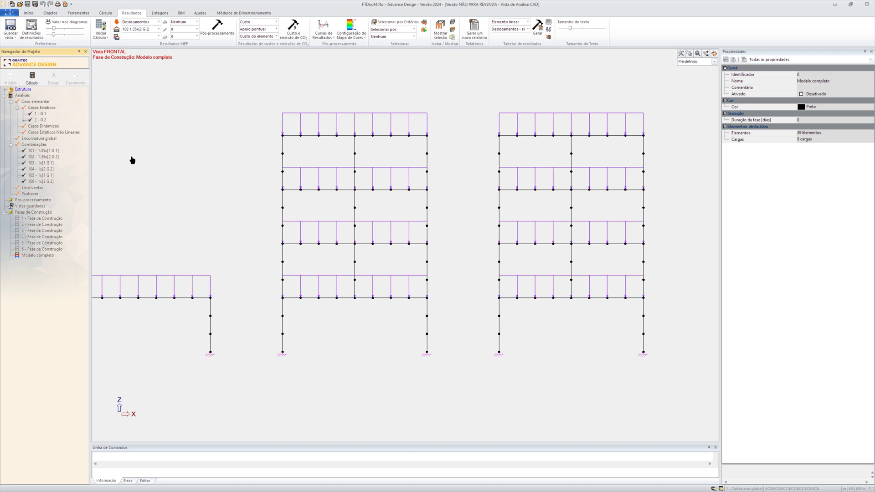
click(217, 29)
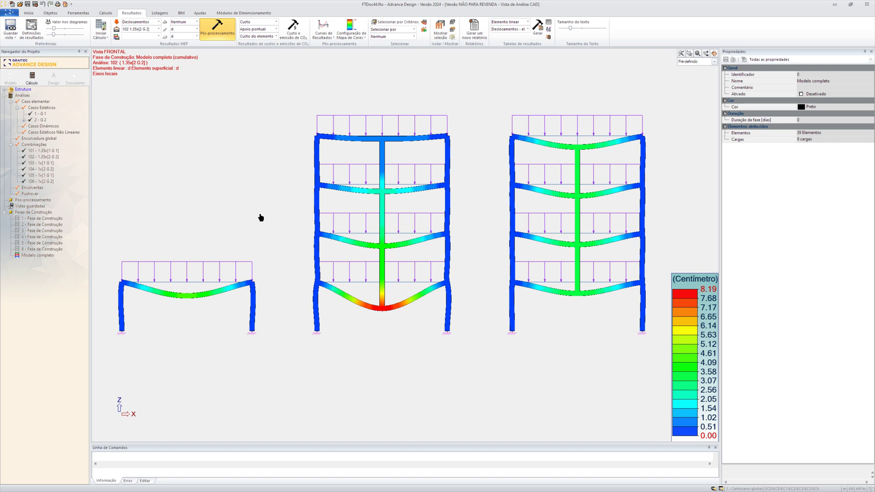
key(alt+Tab)
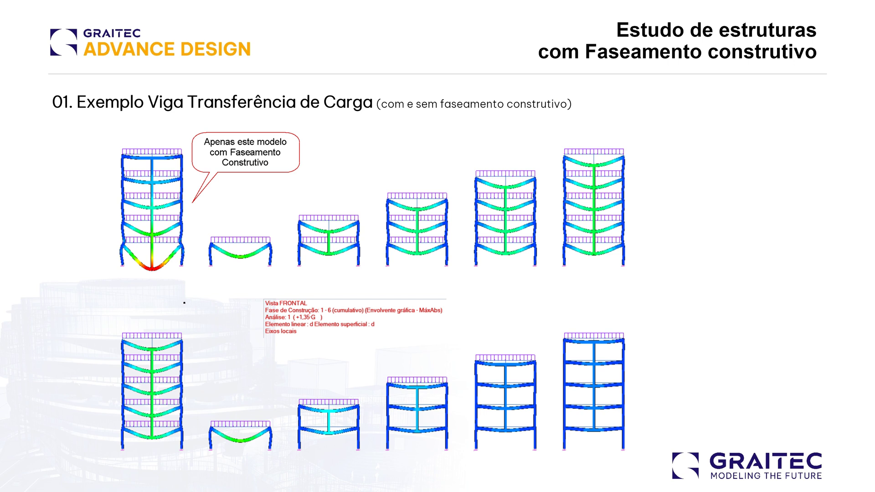
mouse_move(127, 131)
mouse_down()
mouse_move(191, 164)
mouse_move(119, 285)
mouse_move(113, 97)
mouse_up()
mouse_move(101, 446)
mouse_down()
mouse_move(187, 339)
mouse_move(106, 449)
mouse_up()
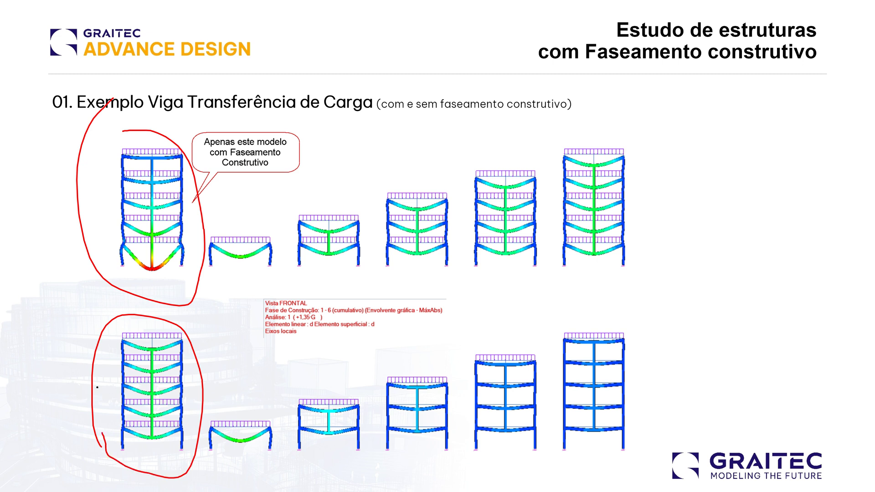
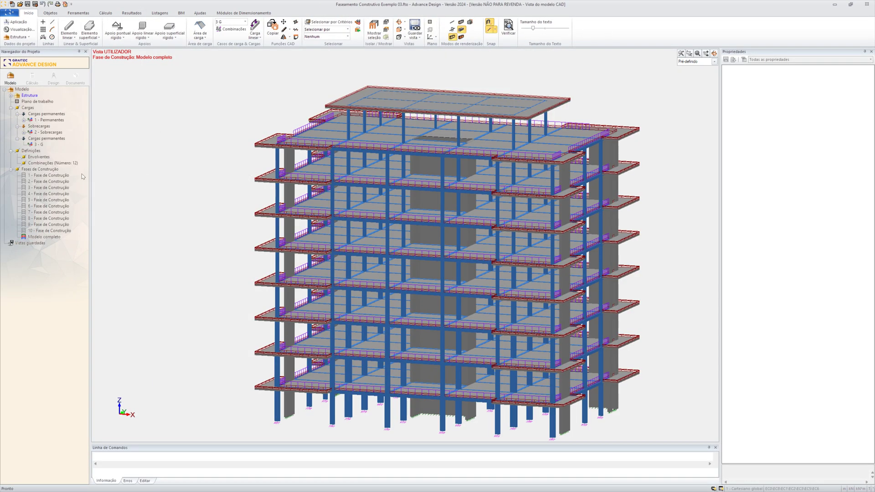
Step: View the multi-storey building model at construction phases 1, 2, 3 and 5
double_click(58, 177)
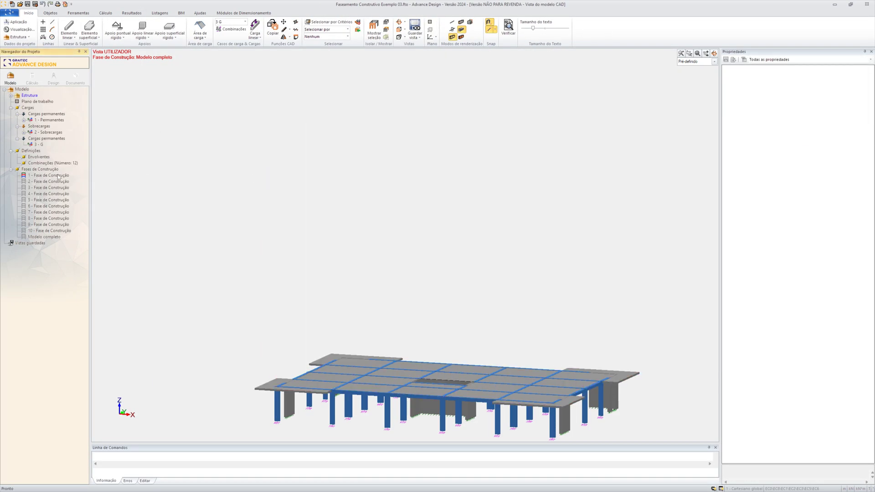
double_click(63, 181)
double_click(61, 187)
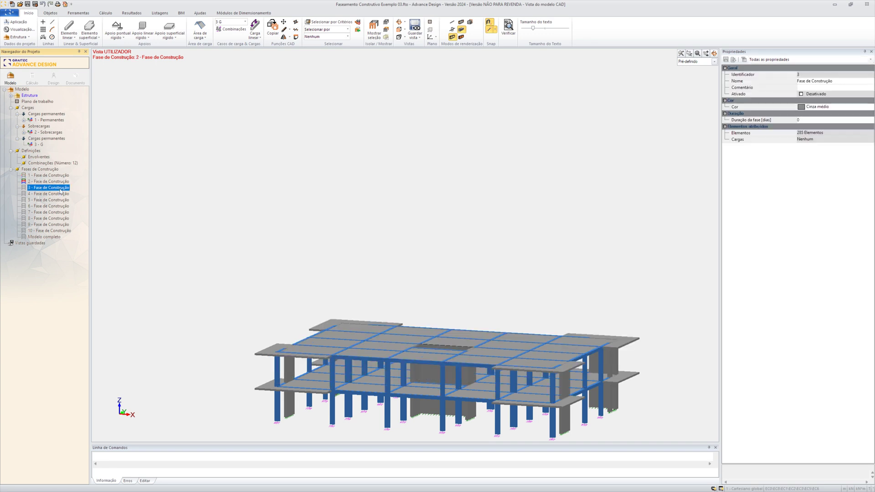
click(62, 200)
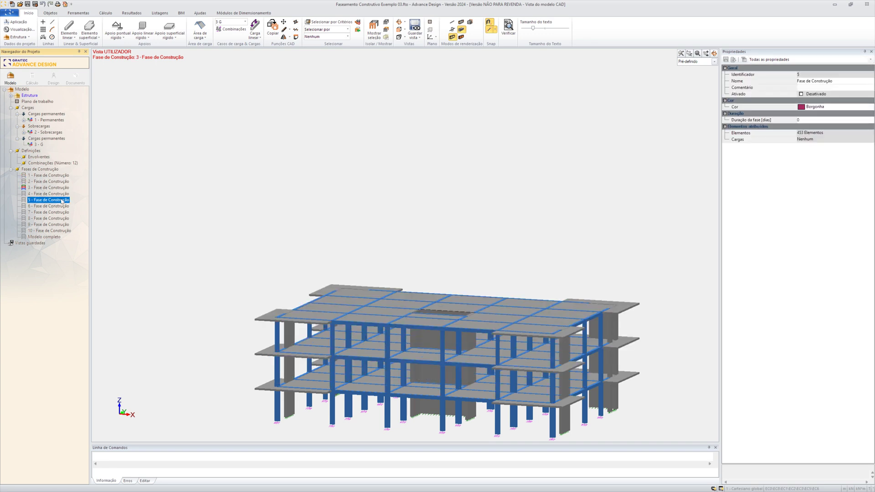
double_click(62, 201)
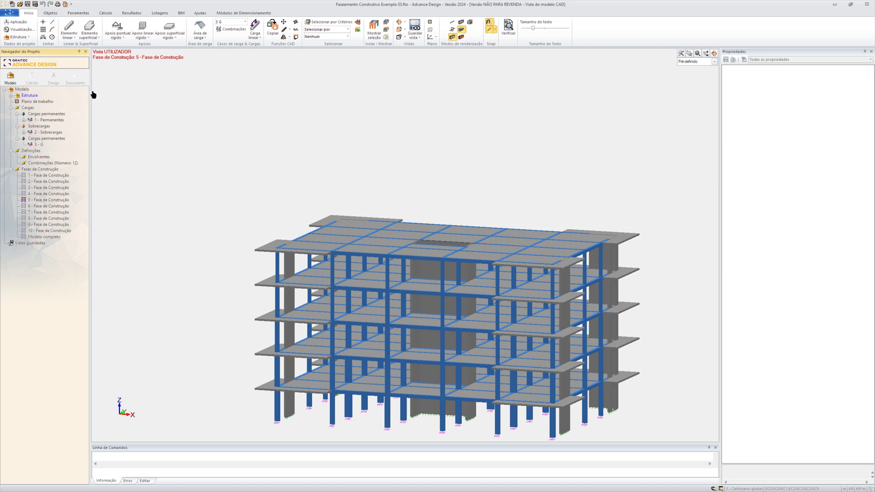
Step: Close the multi-storey building project and return to the start page
click(9, 12)
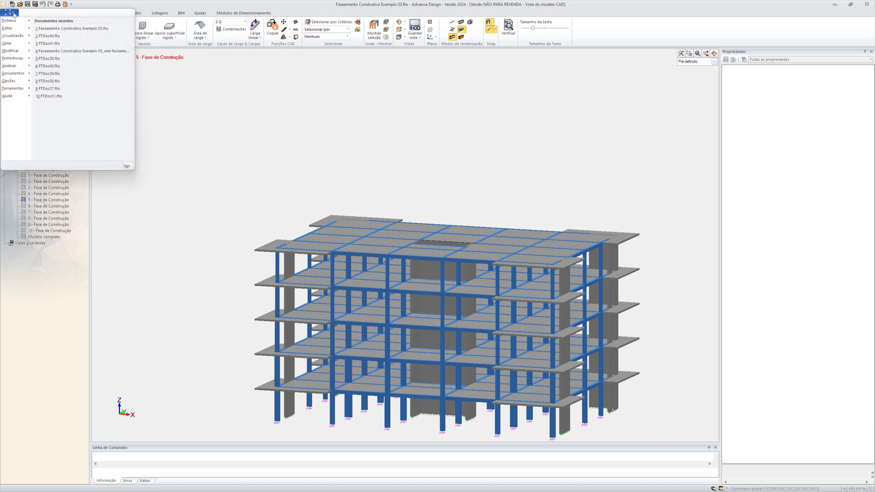
mouse_move(13, 23)
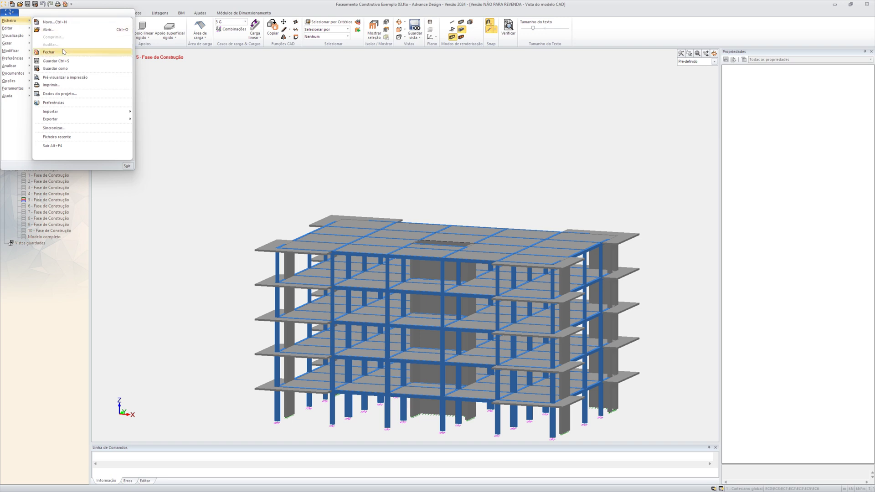
click(49, 52)
click(459, 265)
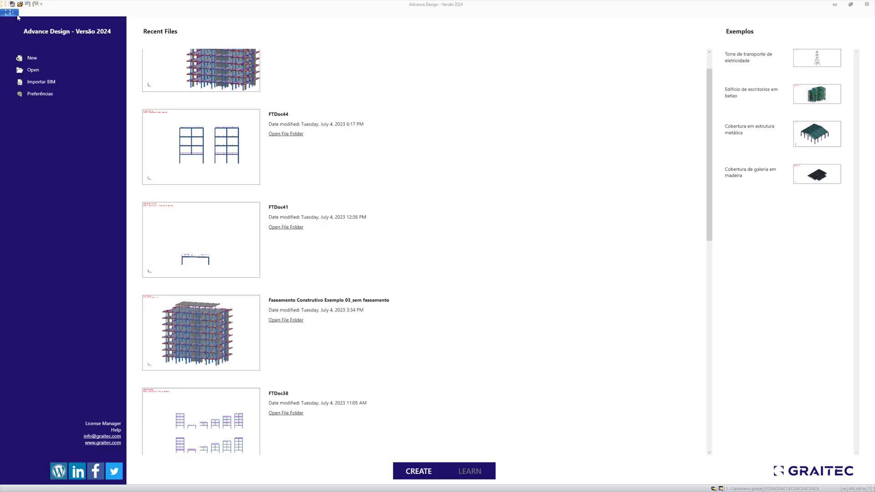
click(11, 11)
click(207, 26)
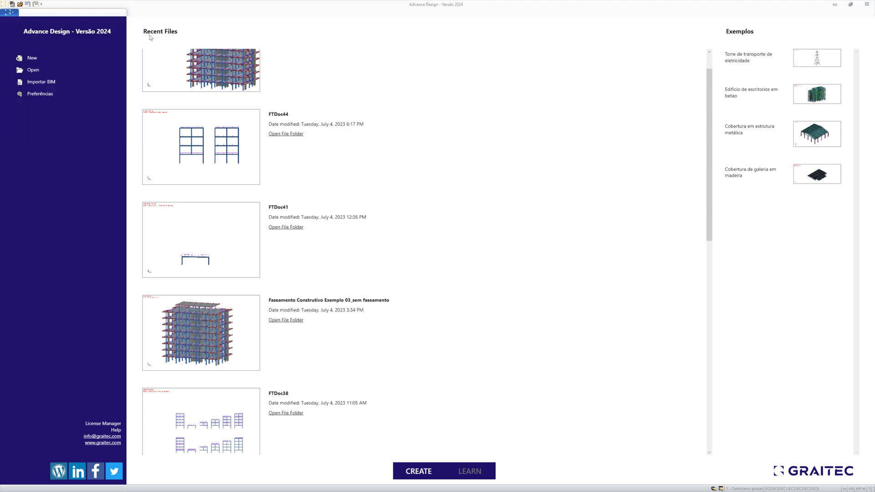
Step: Create a new empty project and skip the project data assistant
click(40, 58)
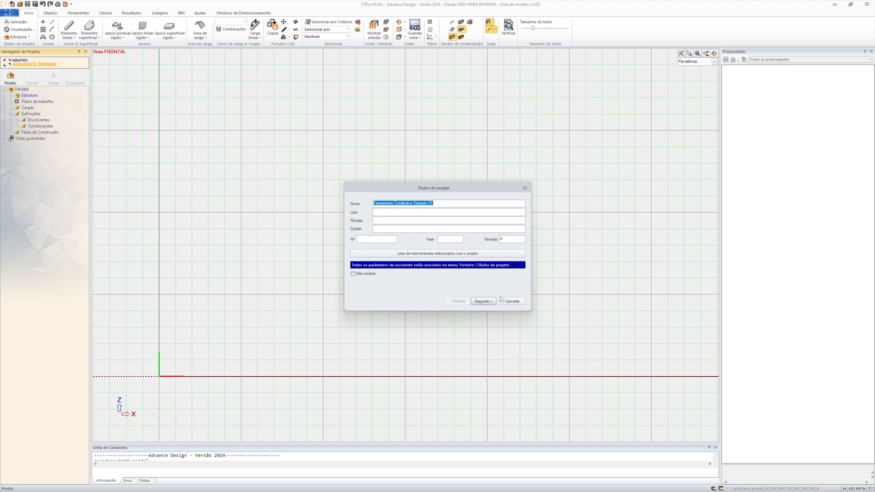
click(511, 301)
click(489, 276)
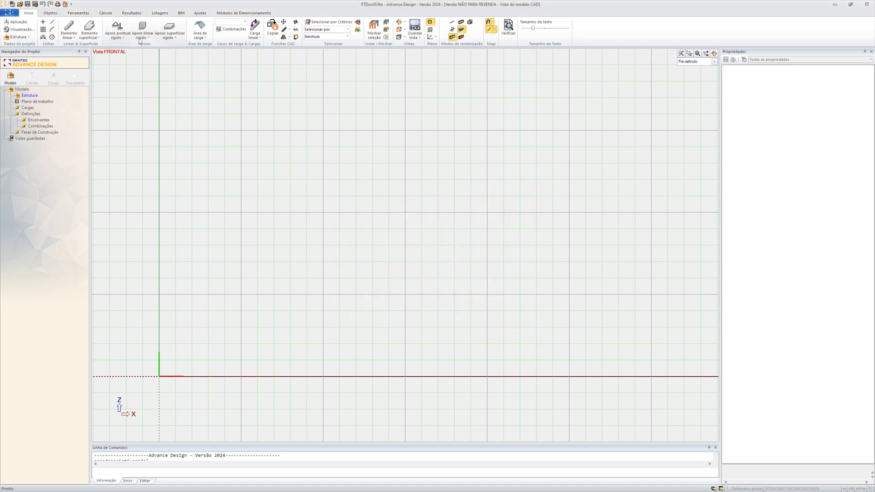
Step: Import Faseamento Construtivo Exemplo 01b.gtcx from the Estruturas Tricalc 2022 folder into the current model, keeping the empty levels
click(10, 13)
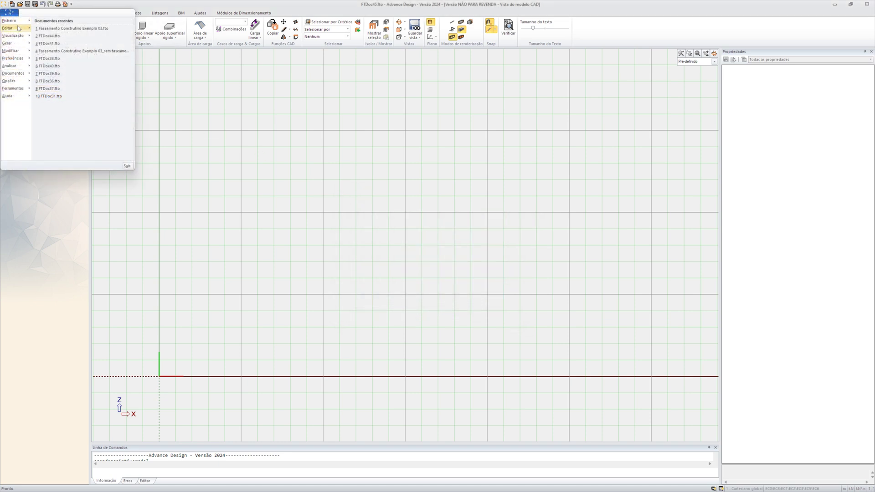
mouse_move(18, 25)
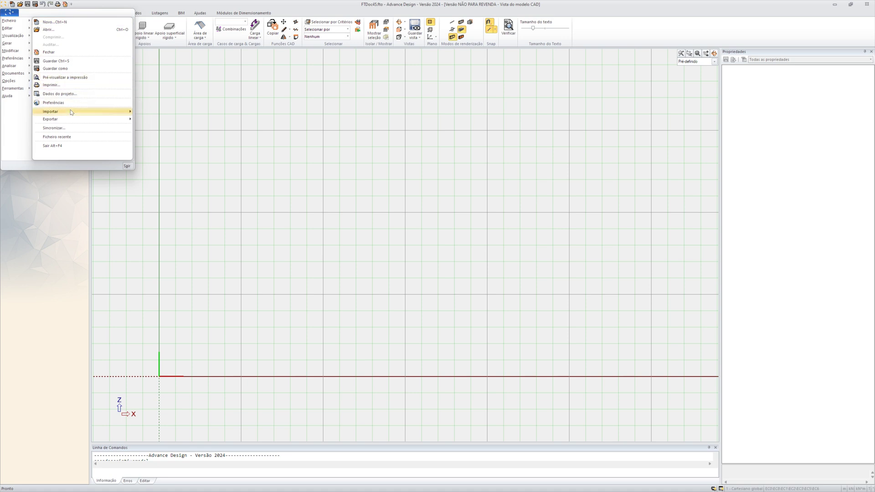
mouse_move(72, 112)
click(171, 114)
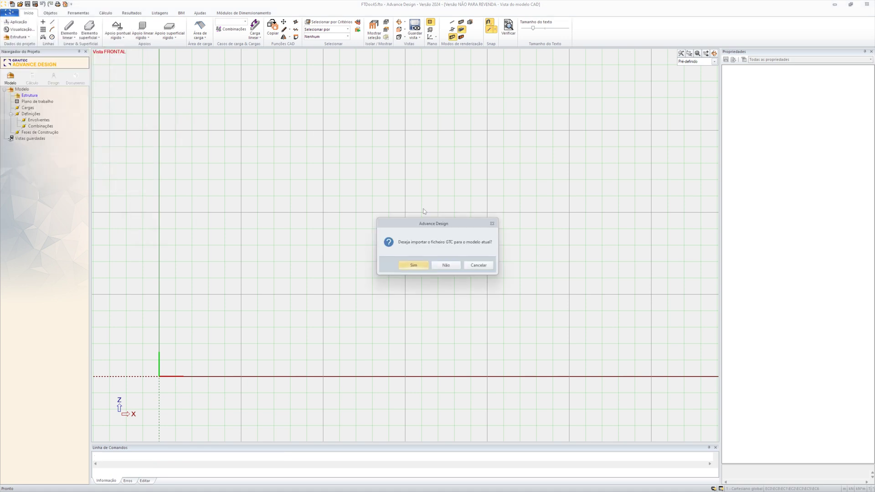
click(413, 265)
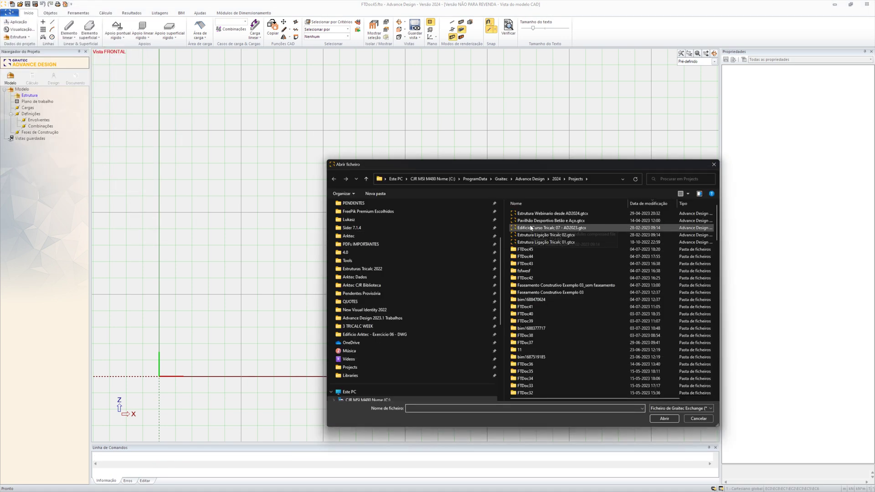
click(384, 269)
click(571, 213)
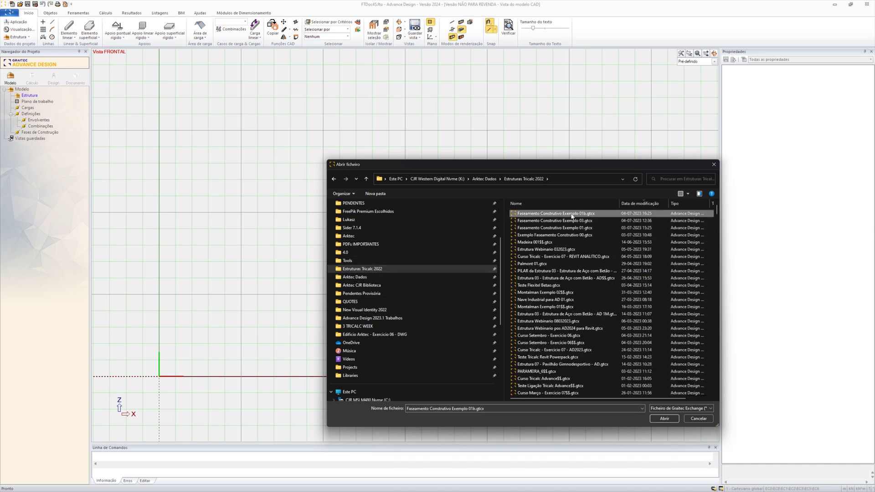
click(664, 419)
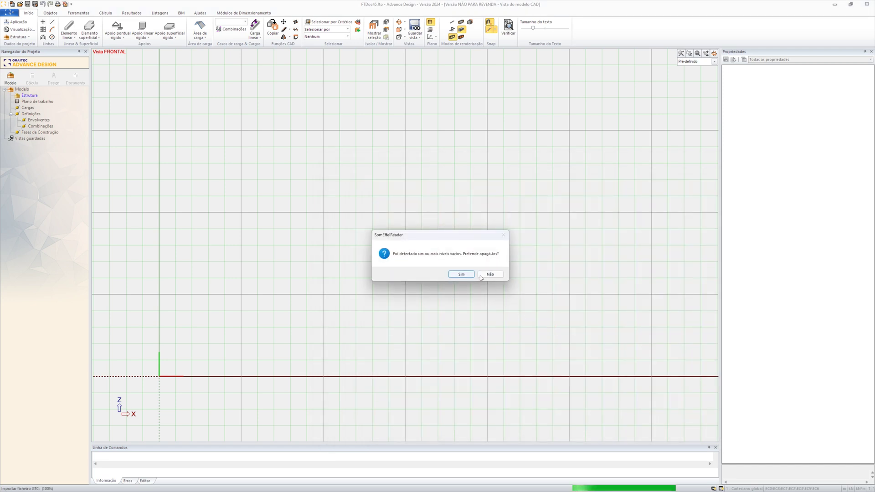
click(490, 274)
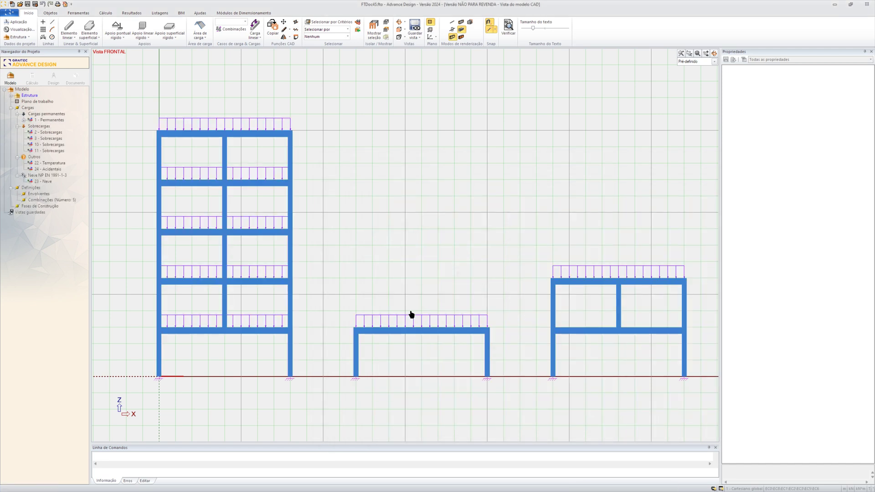
drag(87, 60, 4, 218)
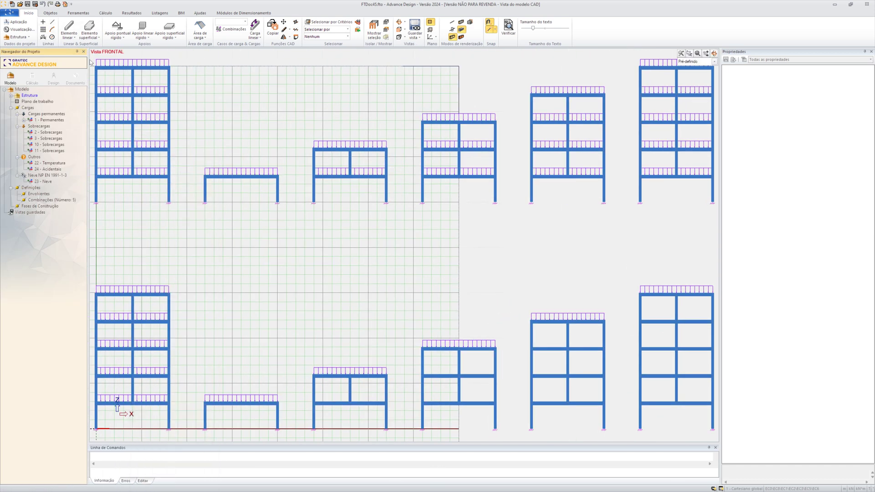
Step: Start a new project without saving the changes to the current one, and skip the project data assistant
click(11, 14)
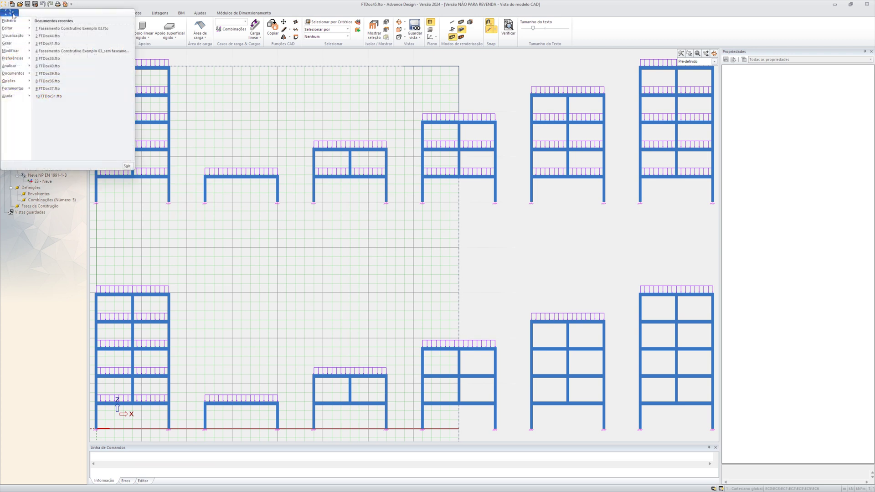
mouse_move(17, 21)
click(66, 36)
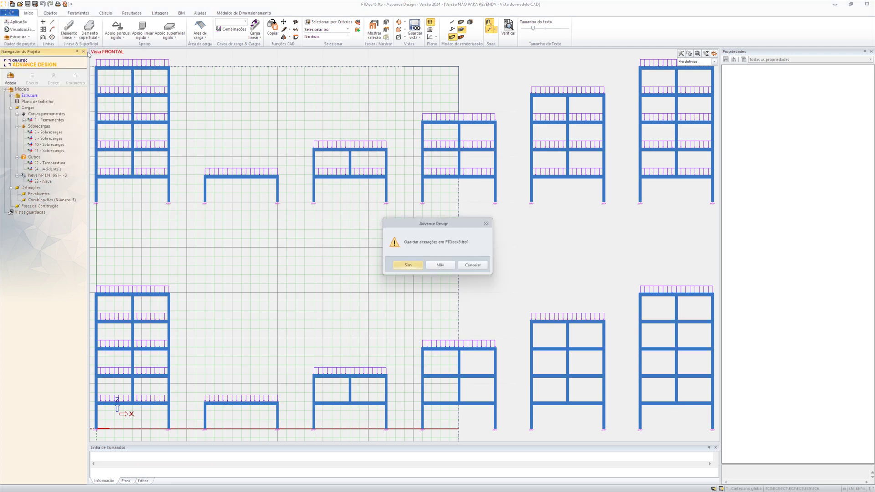
click(439, 265)
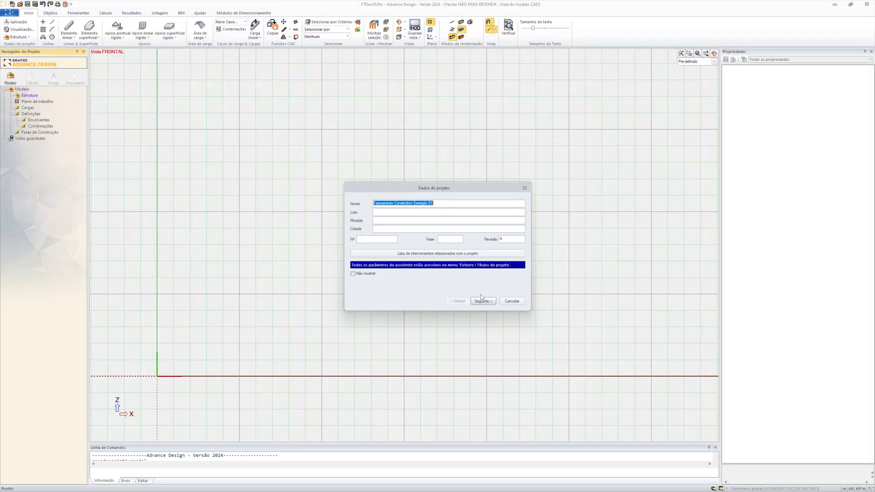
click(510, 301)
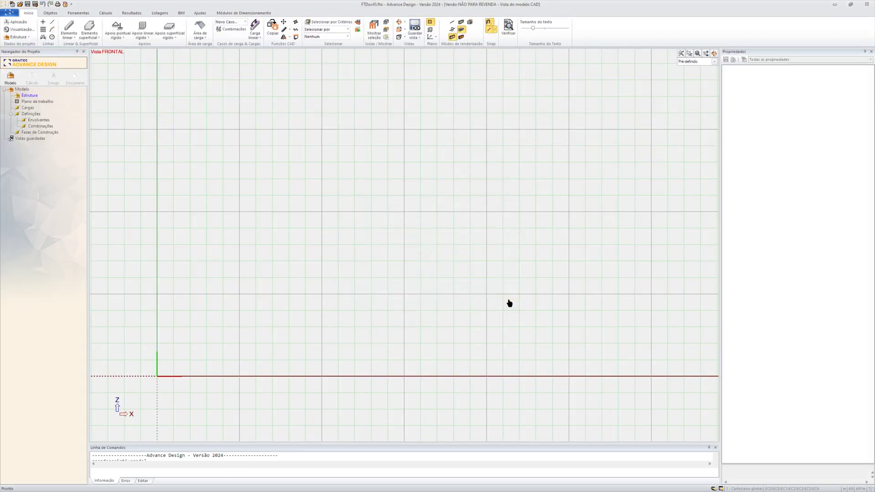
Step: Import Faseamento Construtivo Exemplo 03.gtcx into the current model, keeping the empty levels
click(9, 12)
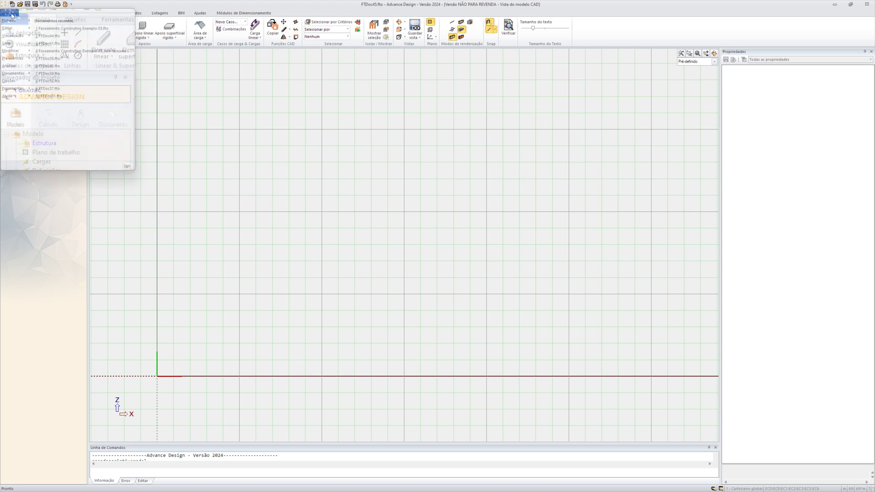
mouse_move(31, 21)
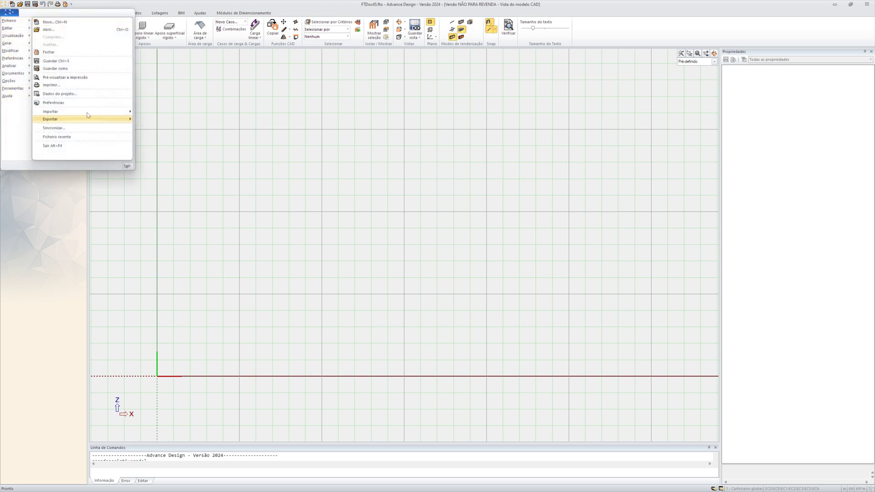
mouse_move(93, 111)
click(169, 114)
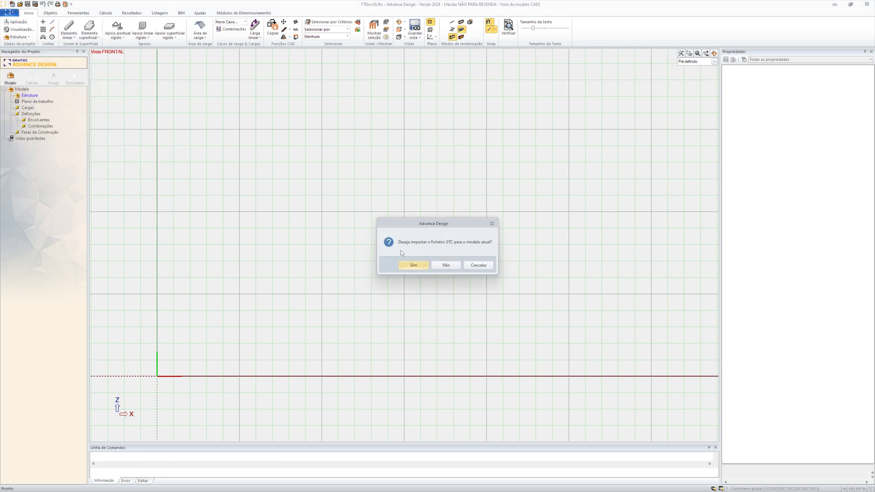
click(422, 267)
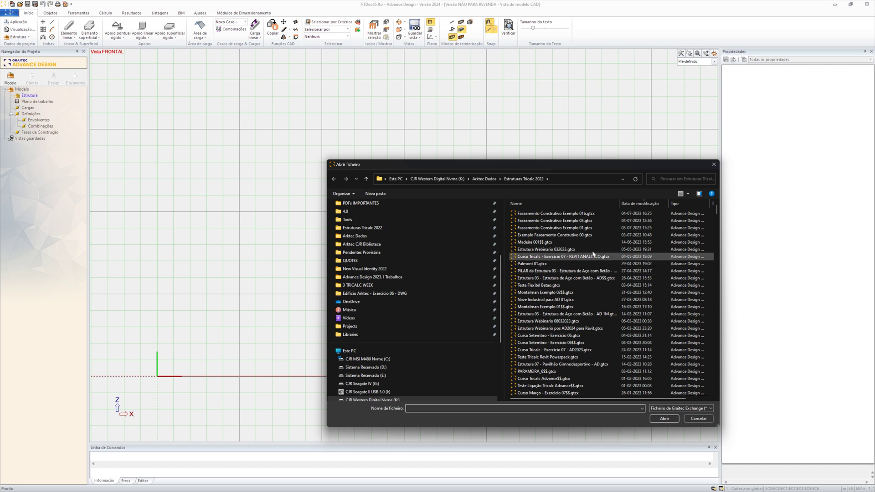
click(584, 230)
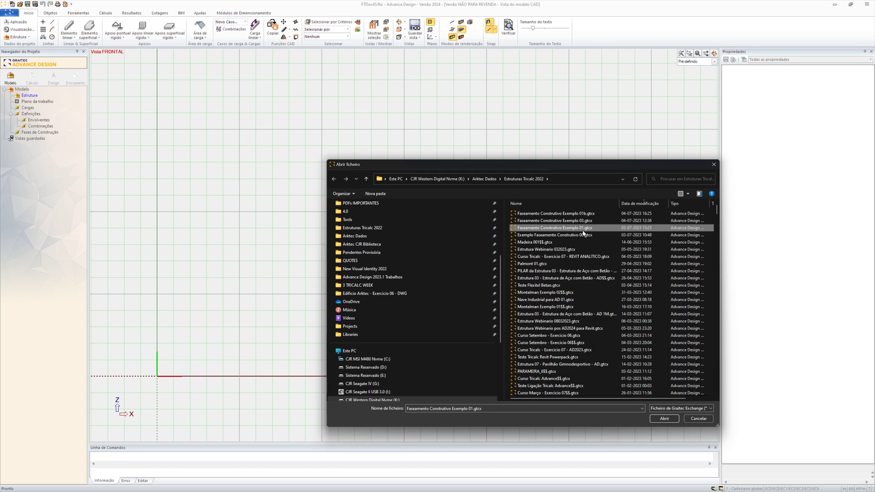
click(581, 221)
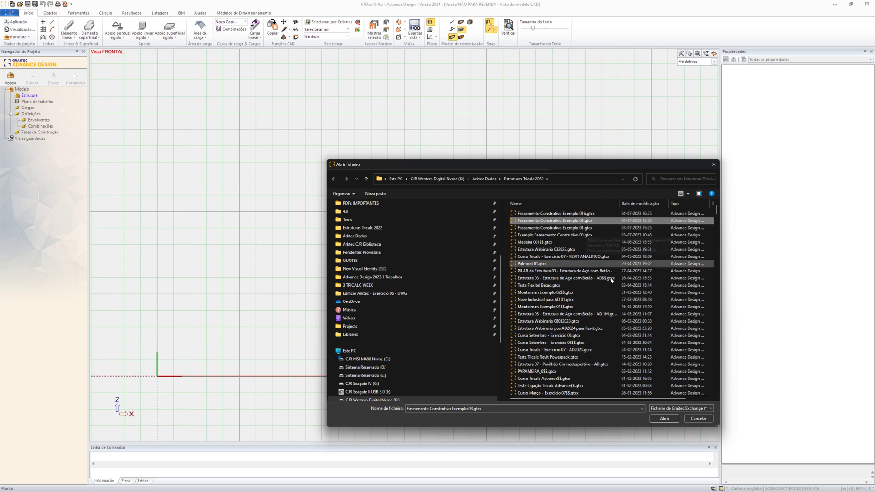
click(665, 419)
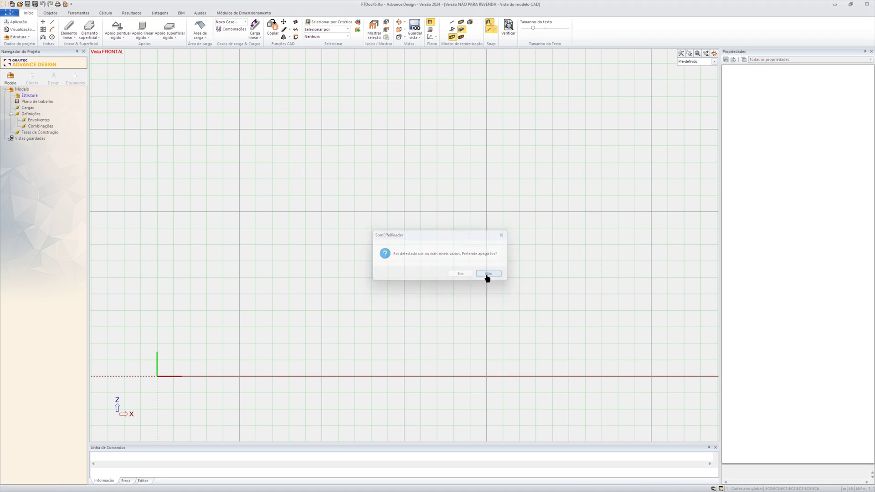
click(489, 274)
Step: Try to apply supports to the ground-floor columns and walls together in one selection
click(713, 53)
drag(687, 82, 625, 362)
drag(170, 349, 122, 343)
key(Delete)
right_click(124, 262)
mouse_move(161, 339)
click(237, 370)
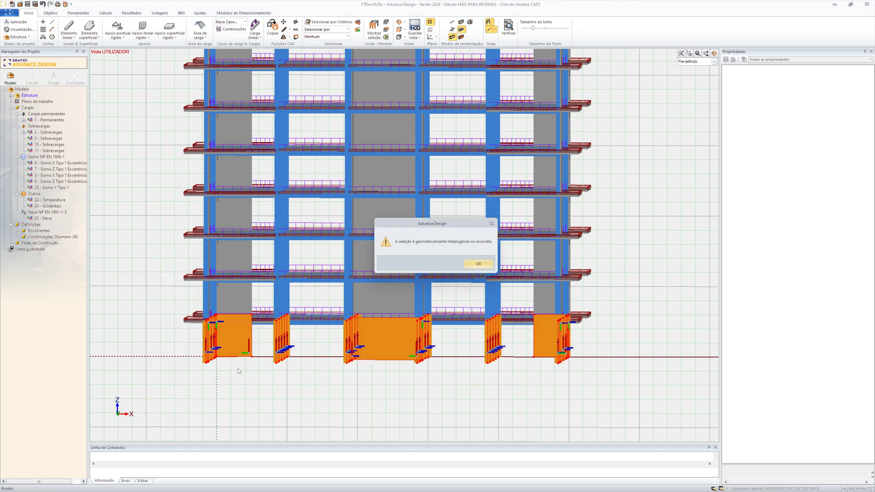
click(482, 265)
key(Escape)
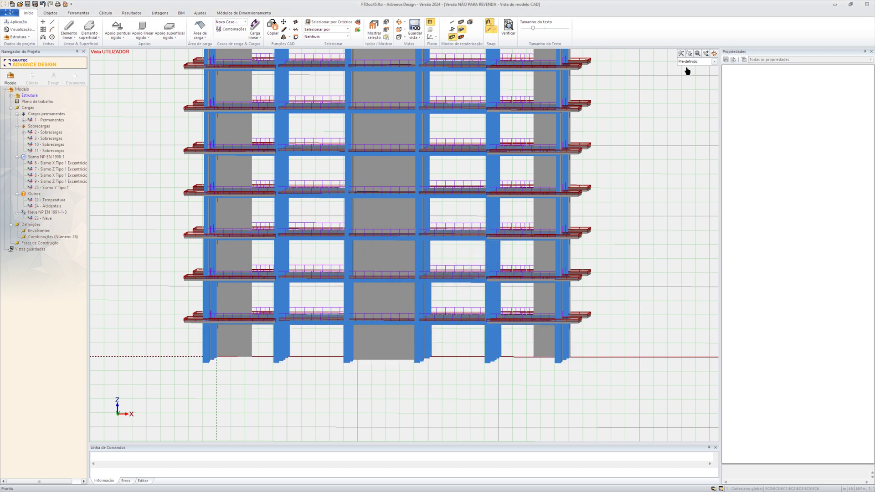
Step: Isolate the 3,000 level system of the structure and hide the loads in the model view
shift+middle_drag(672, 162, 652, 205)
scroll(640, 205, up, 5)
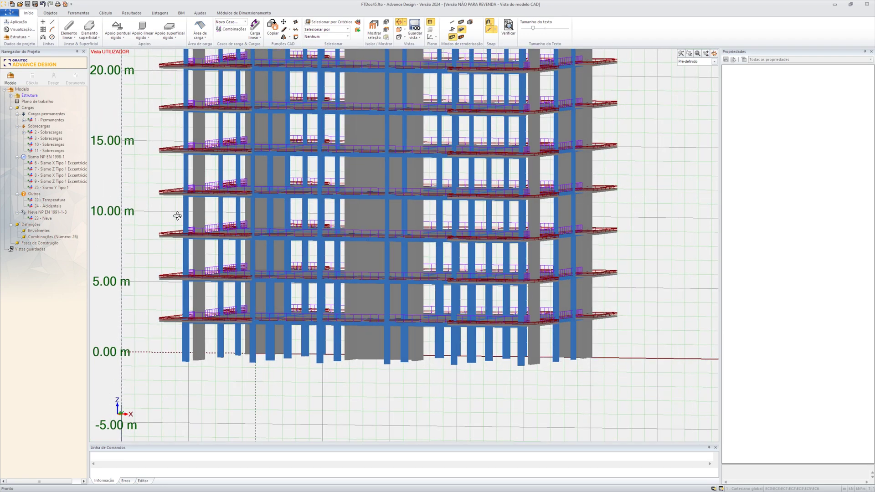
click(10, 96)
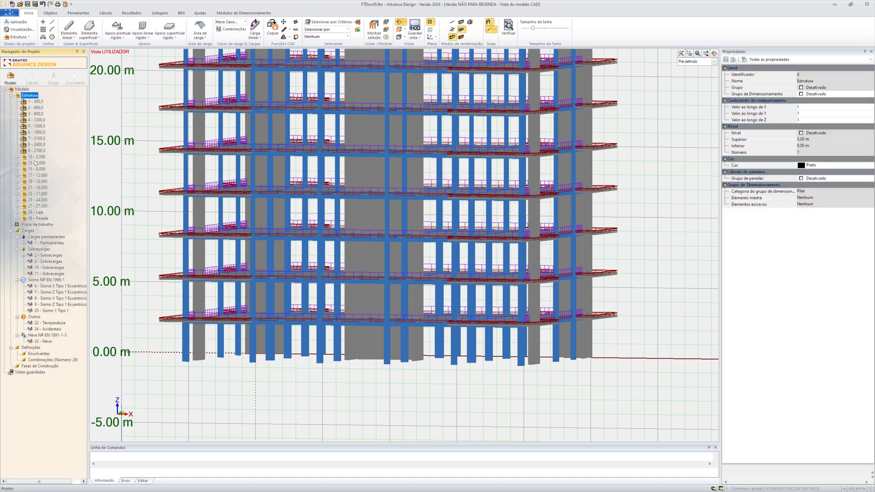
click(37, 157)
right_click(37, 157)
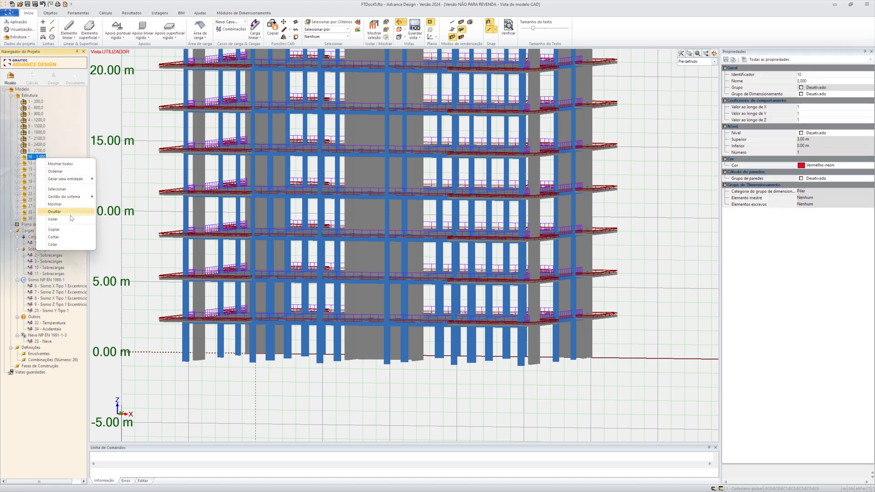
click(70, 213)
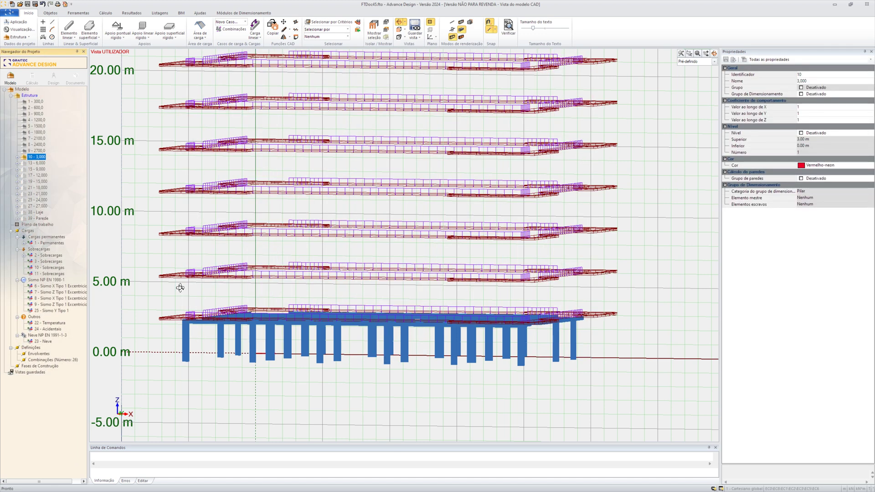
right_click(161, 192)
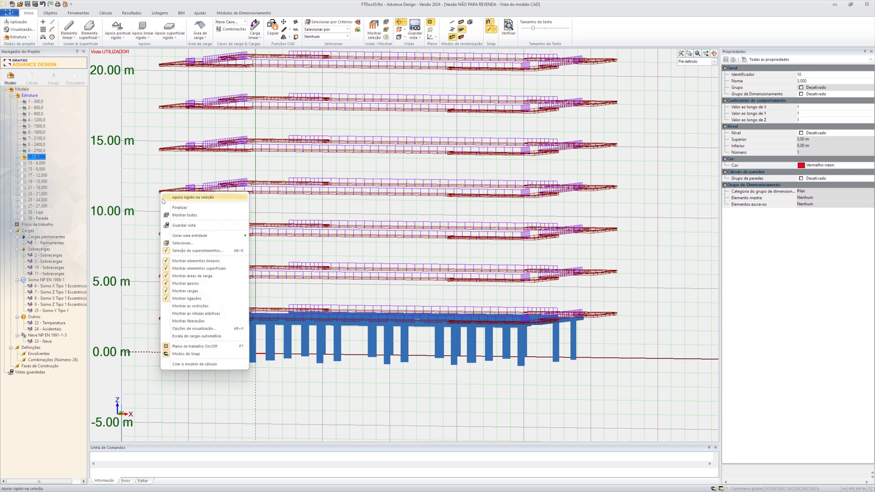
click(204, 292)
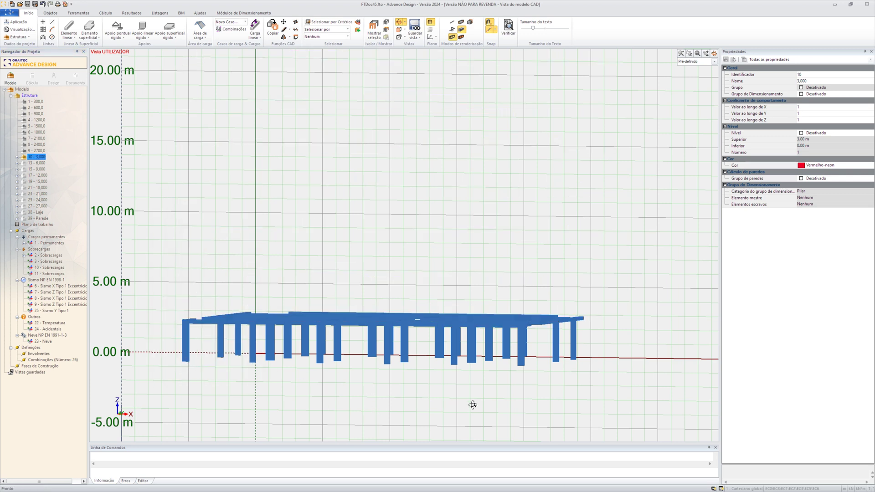
Step: Assign rigid point supports with default properties to all ground-floor columns
drag(601, 406, 166, 349)
right_click(194, 241)
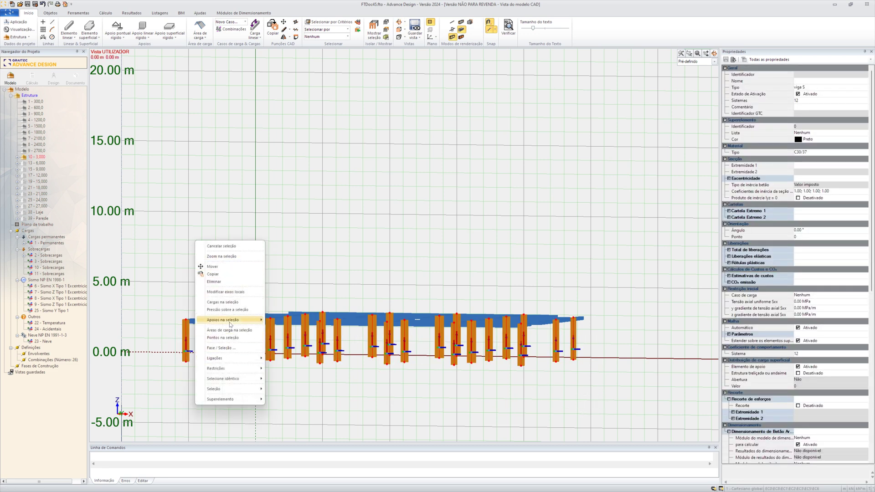
mouse_move(231, 322)
click(294, 326)
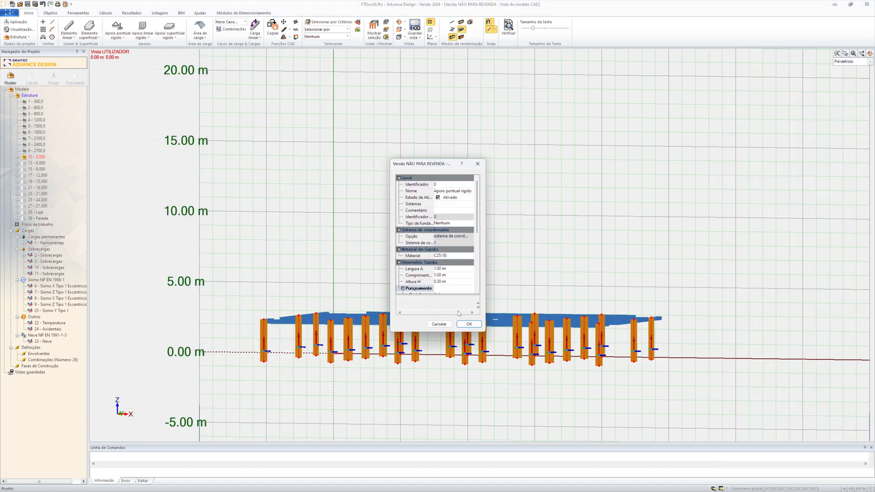
click(469, 325)
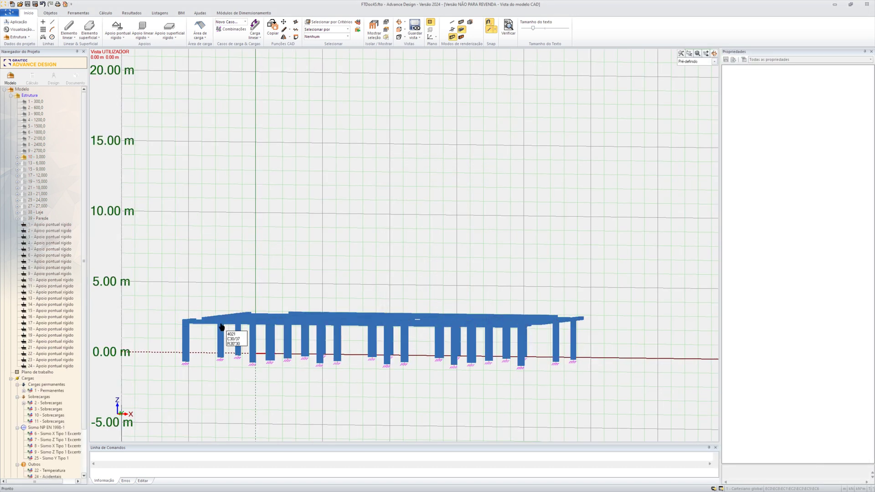
Step: Isolate the Parede system so that only the building's walls are displayed
click(30, 219)
right_click(31, 219)
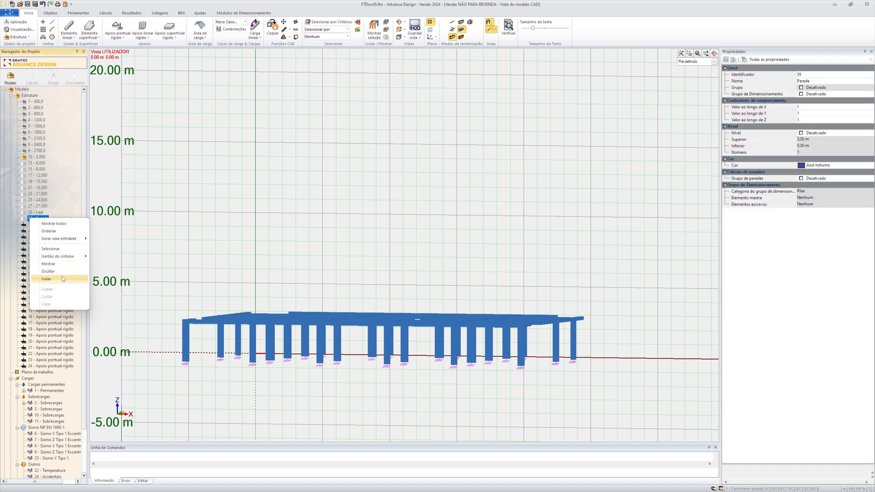
click(46, 279)
scroll(388, 328, down, 1)
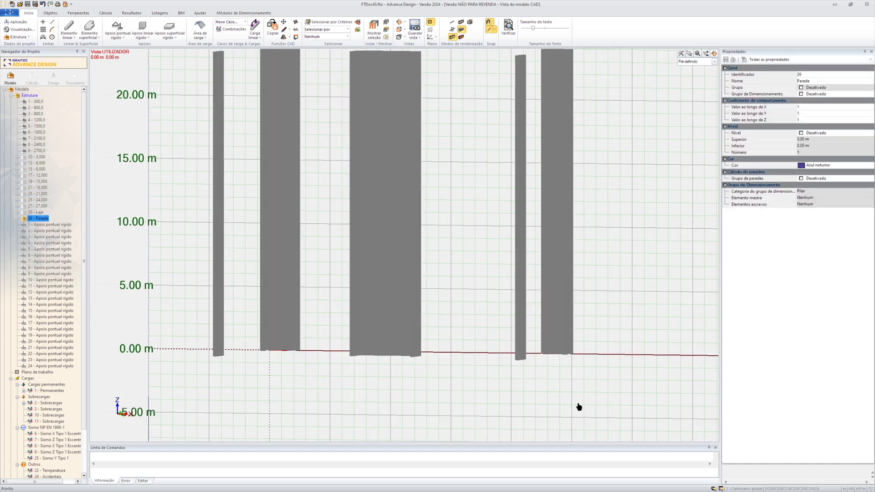
Step: Assign rigid linear supports with default properties to the lowest wall segments at the base of the building
drag(573, 386, 162, 335)
right_click(185, 254)
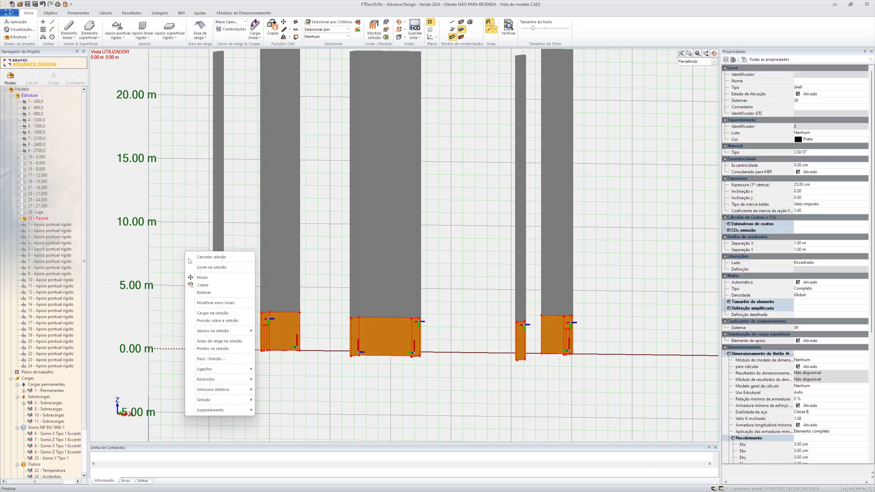
mouse_move(221, 334)
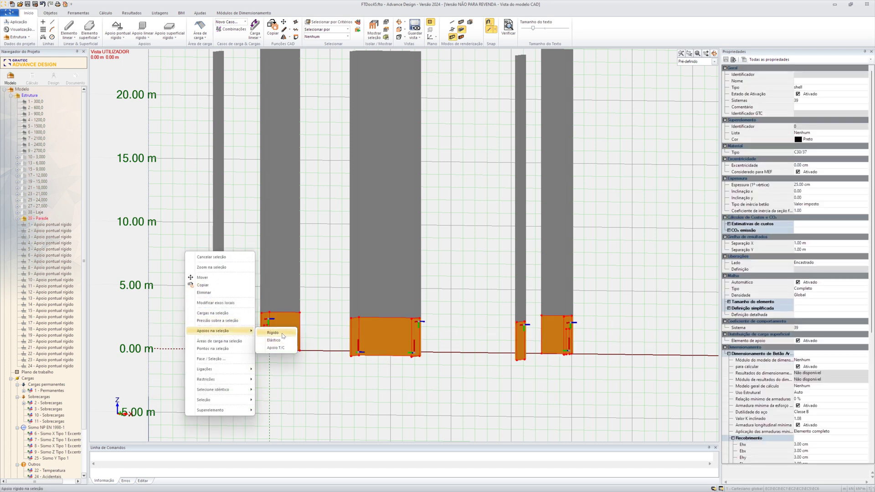
click(276, 340)
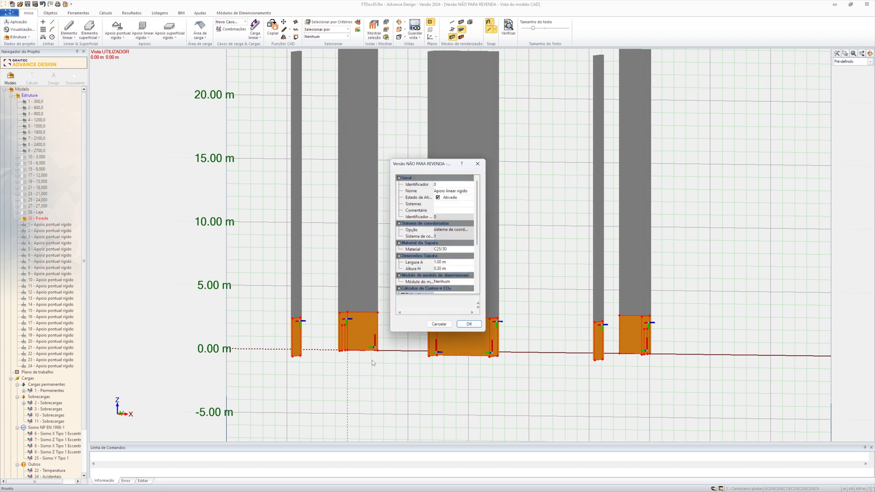
click(466, 326)
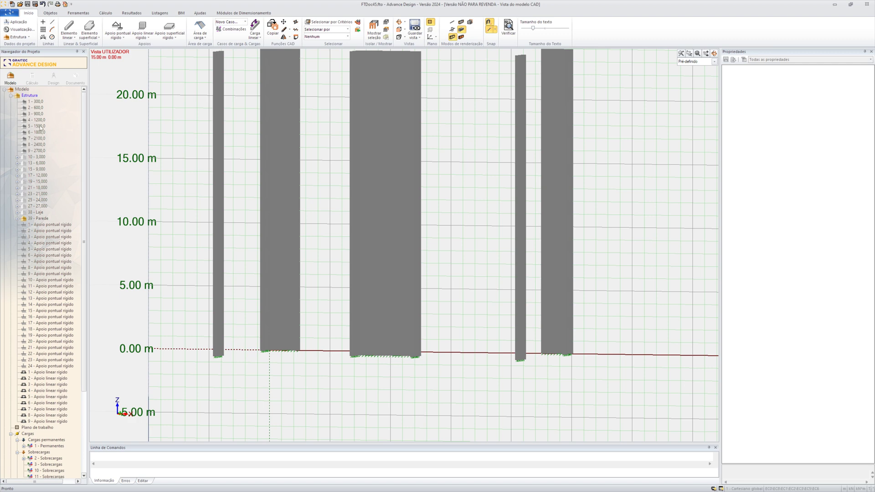
Step: Redisplay the whole structure and run the model verification
click(30, 96)
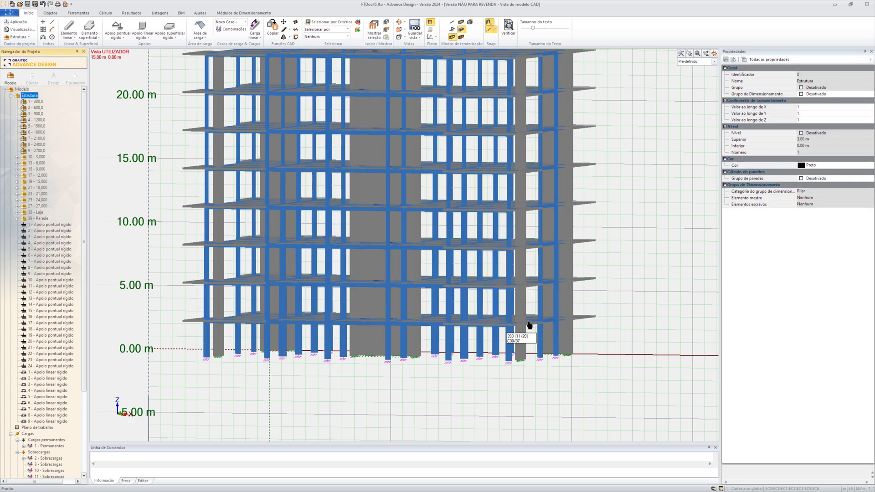
click(714, 54)
drag(664, 132, 617, 241)
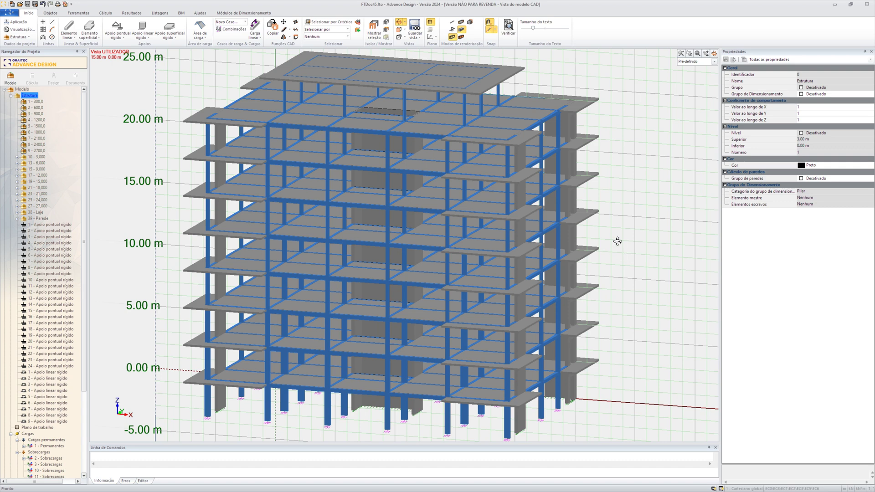
click(508, 26)
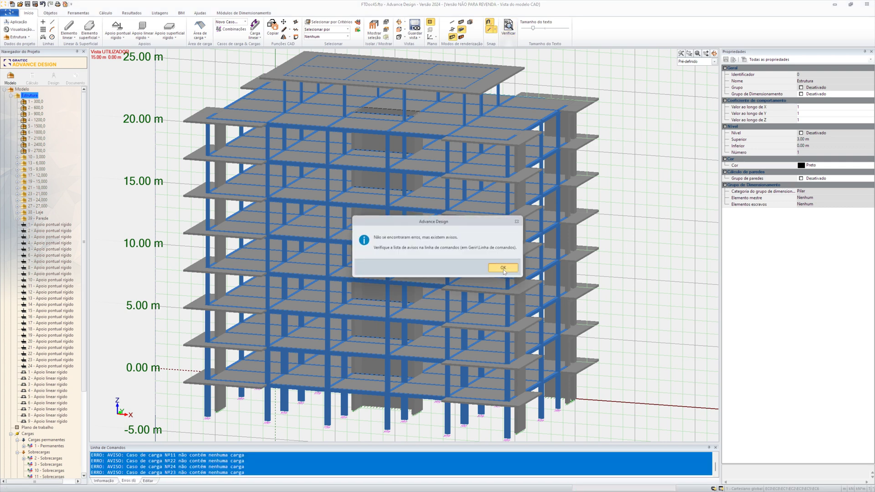
click(503, 268)
Step: Delete the unused load cases from 3 - Sobrecargas through 23 - Neve, including the seismic, temperature and accidental cases
click(11, 96)
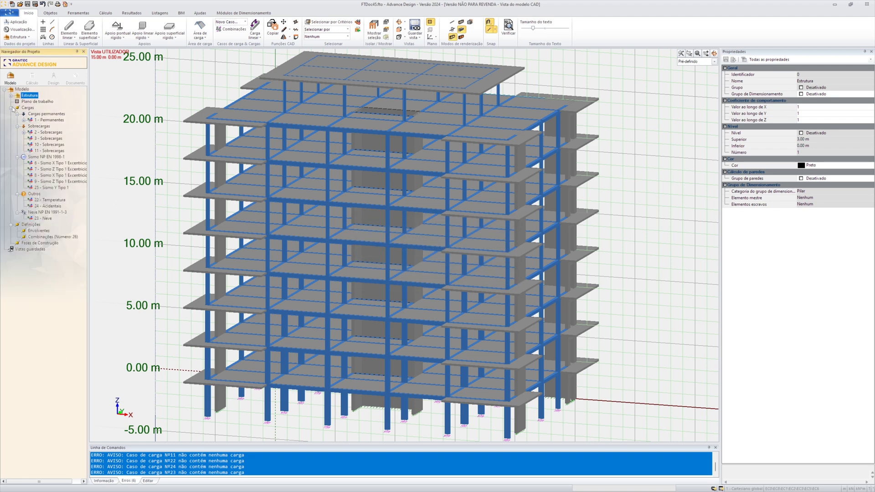
click(36, 126)
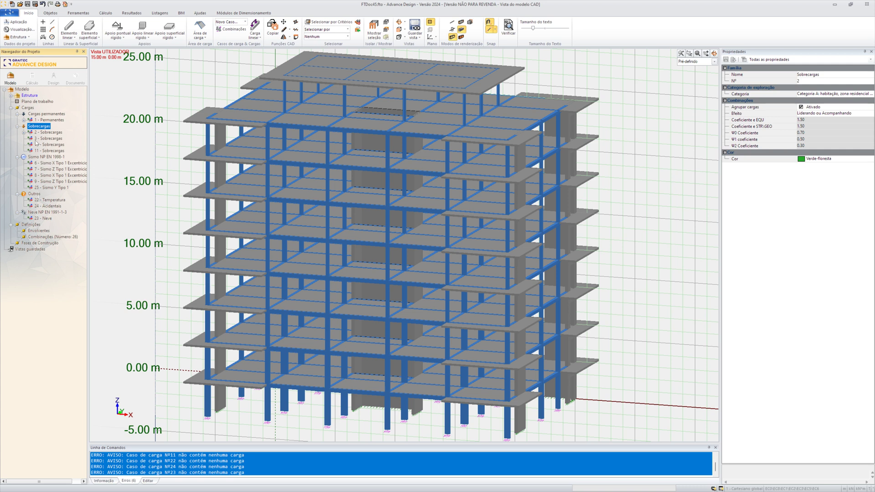
click(37, 139)
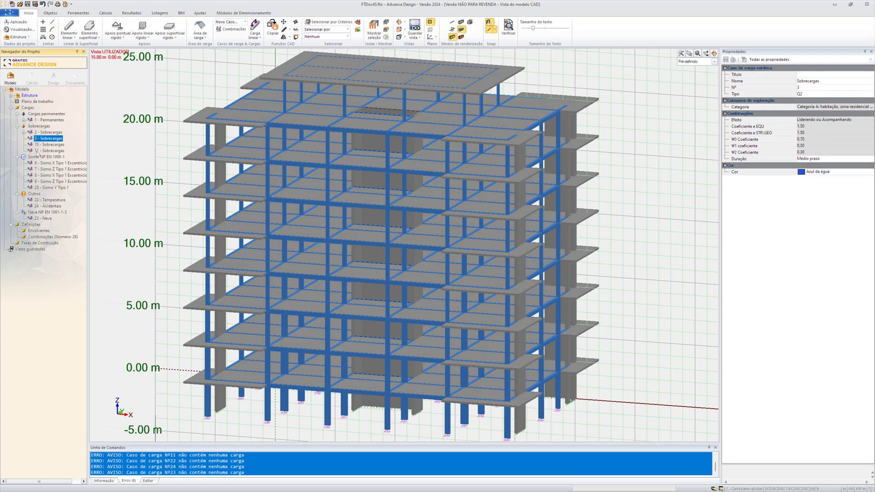
shift+click(38, 219)
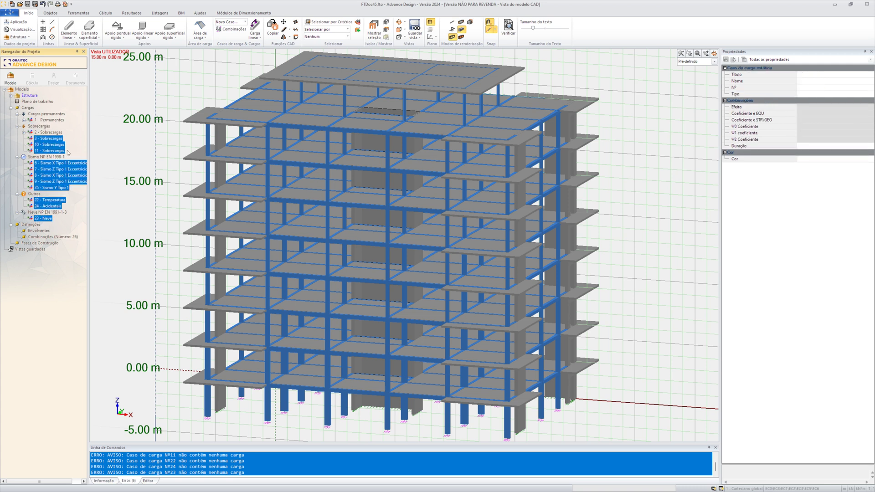
key(Delete)
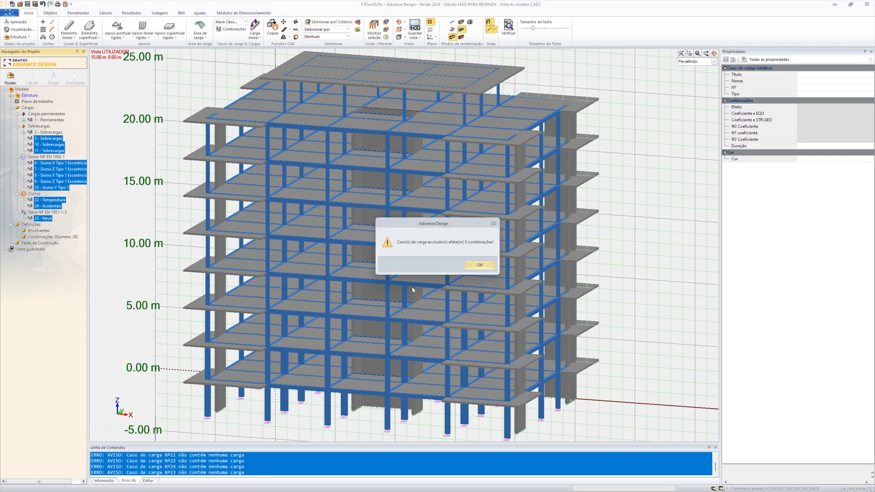
click(474, 265)
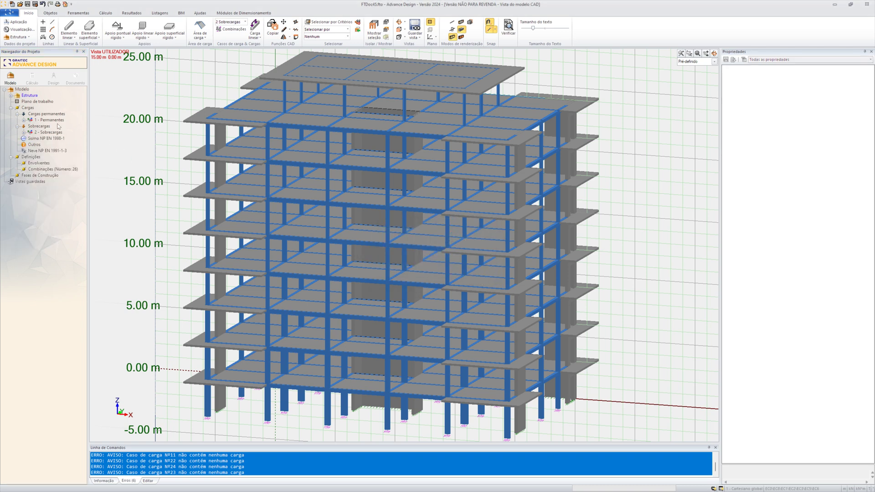
Step: Replace all load combinations with simplified ones generated for ELU STR/GEO, ELS characteristic and quasi-permanent, with live loads as predominant action
click(234, 29)
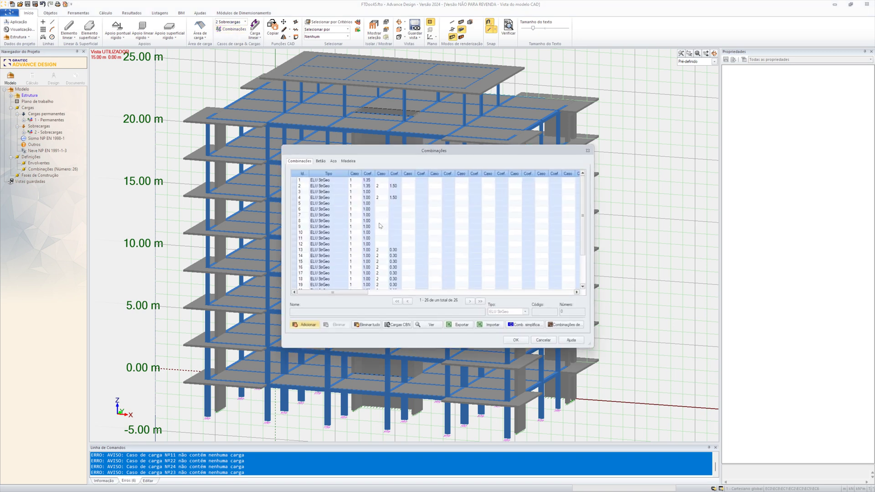
click(368, 325)
click(447, 264)
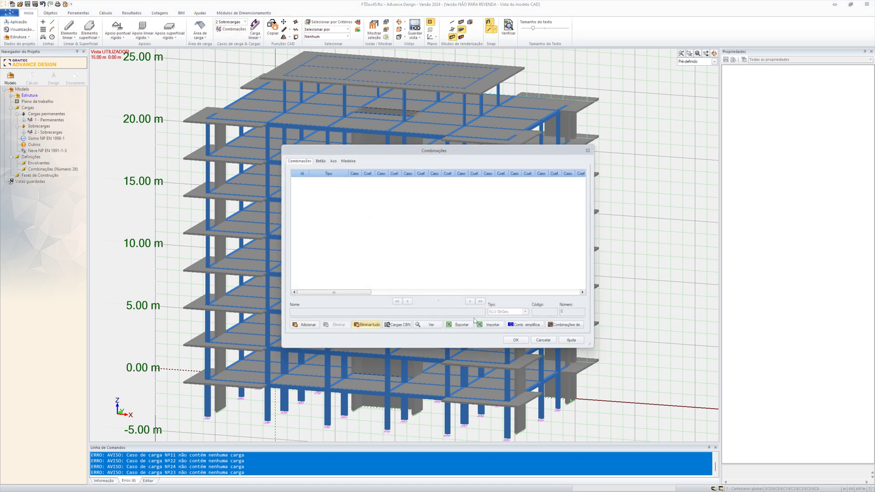
click(522, 325)
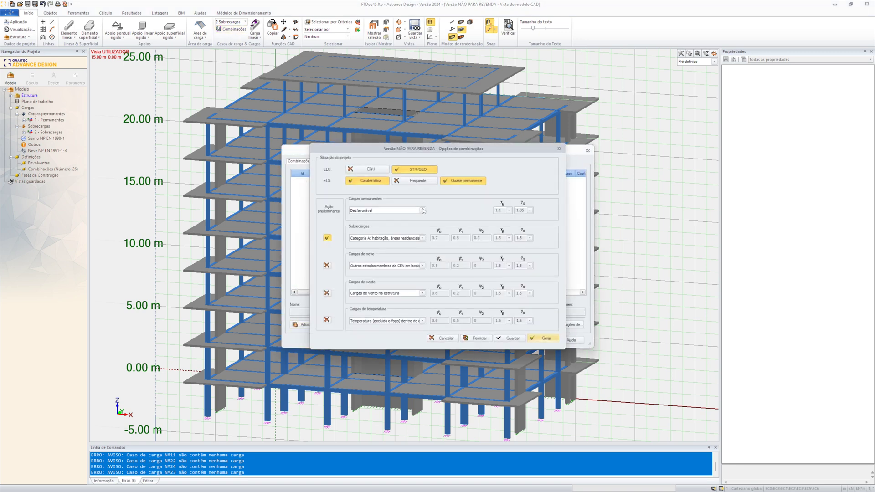
click(544, 339)
click(448, 265)
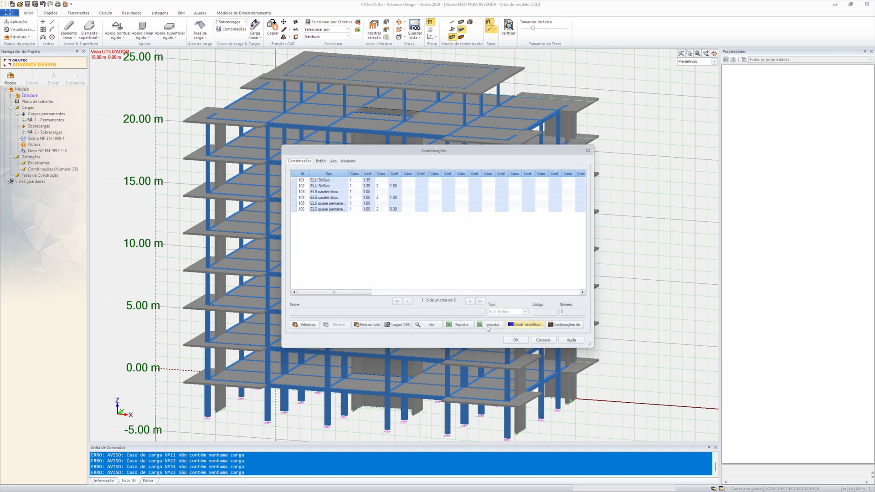
click(515, 339)
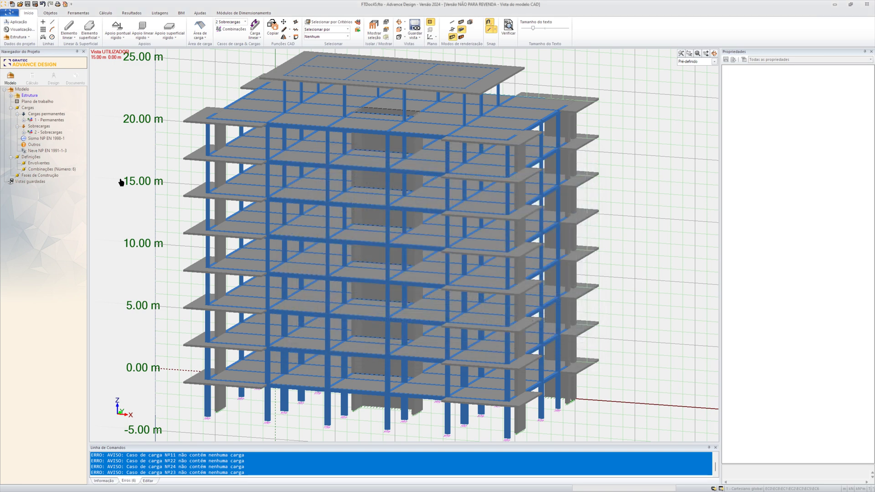
Step: Delete the empty Sismo NP EN 1998-1, Outros and Neve NP EN 1991-1-3 load families and verify the model again
click(55, 139)
key(Delete)
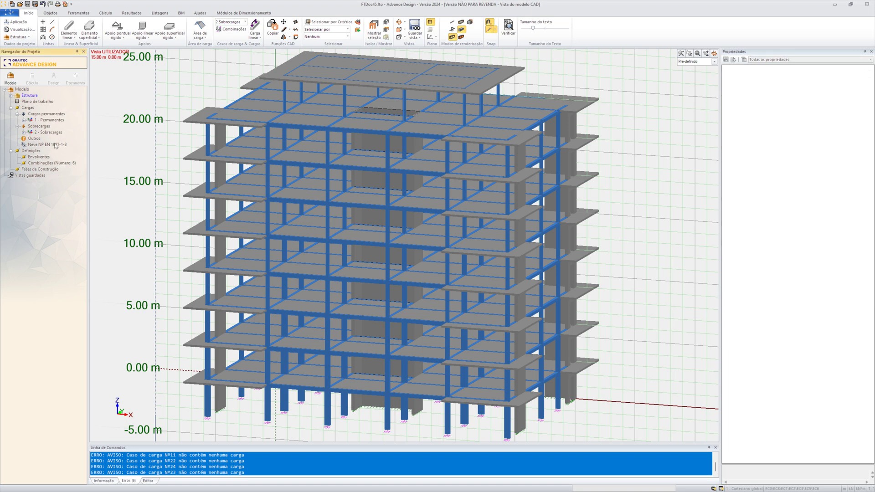
click(35, 139)
key(Delete)
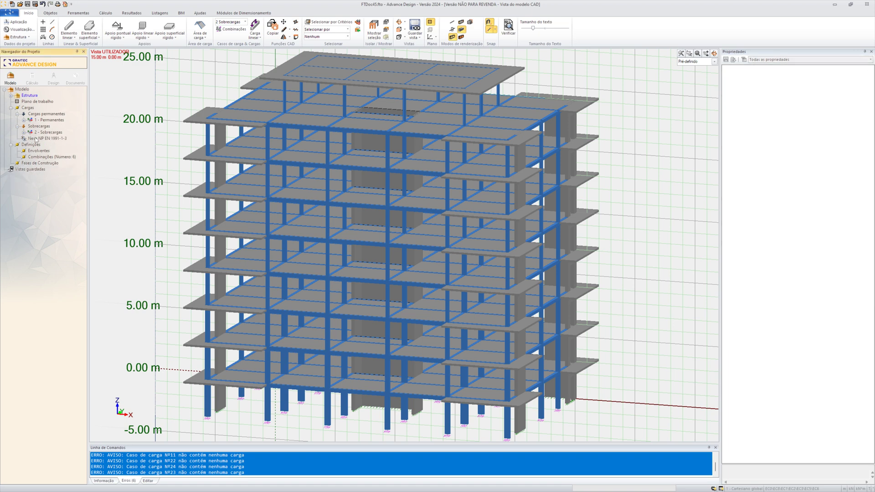
click(36, 138)
key(Delete)
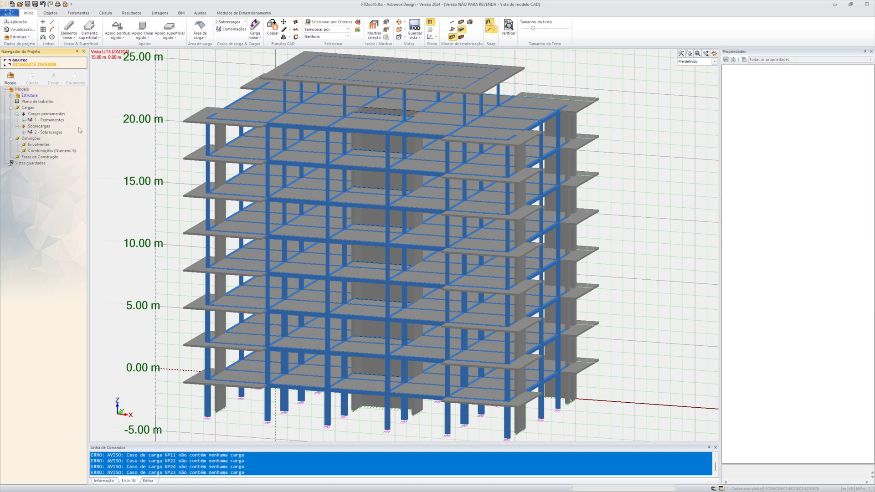
click(508, 27)
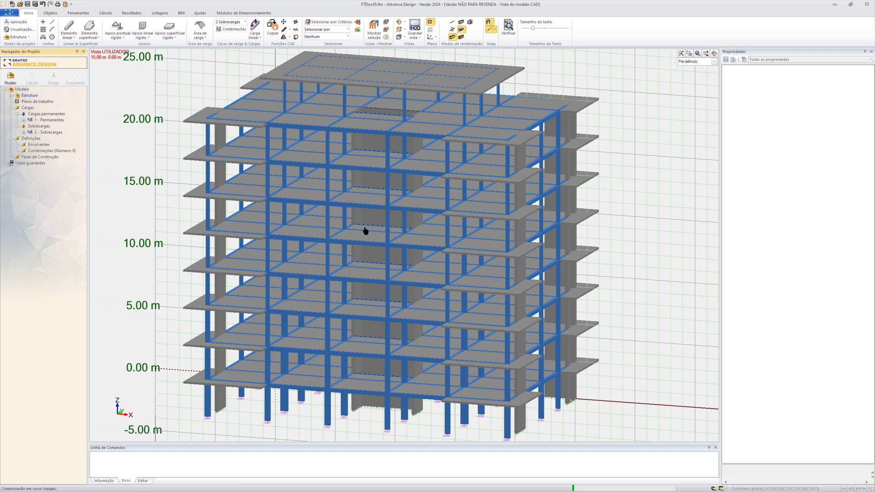
click(463, 266)
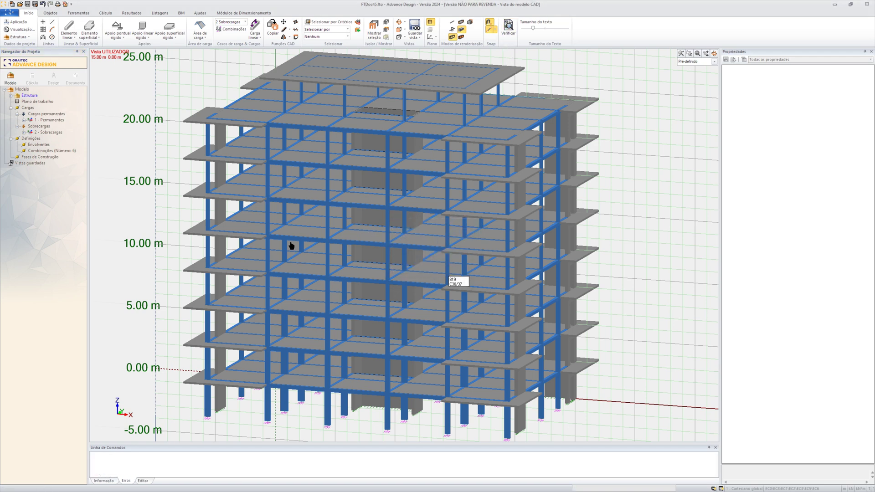
Step: Examine how the structure's level systems are organised, including the subsystems of 3,000, 6,000 and 27,000
scroll(292, 248, down, 1)
click(11, 96)
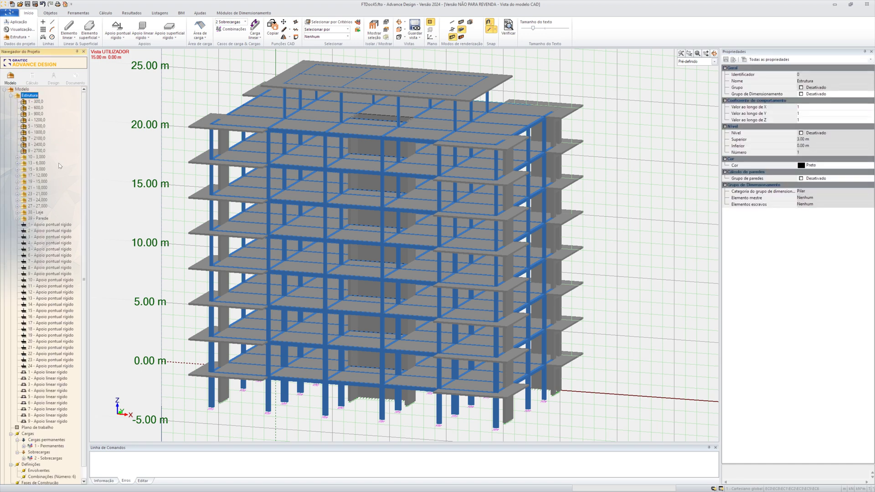
click(18, 158)
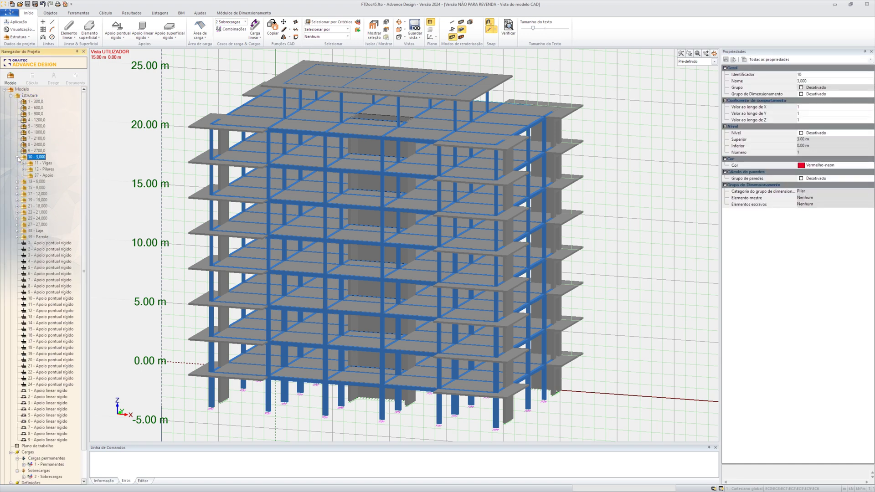
click(18, 182)
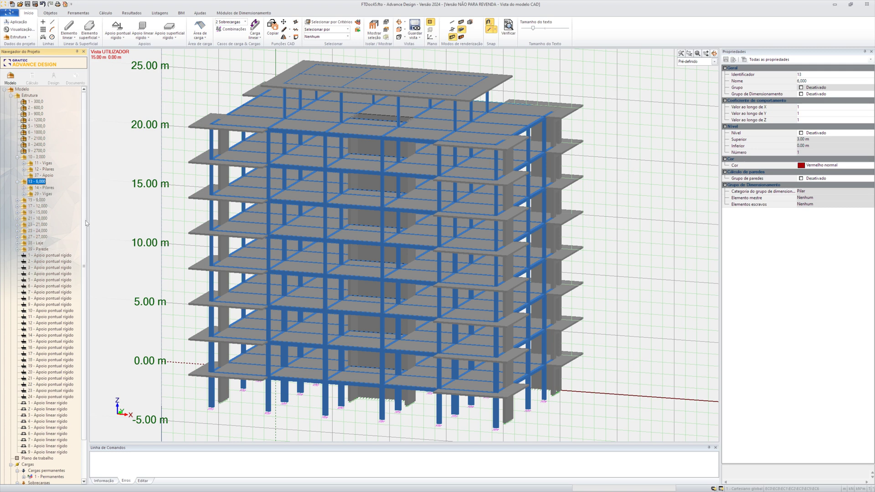
scroll(80, 212, down, 3)
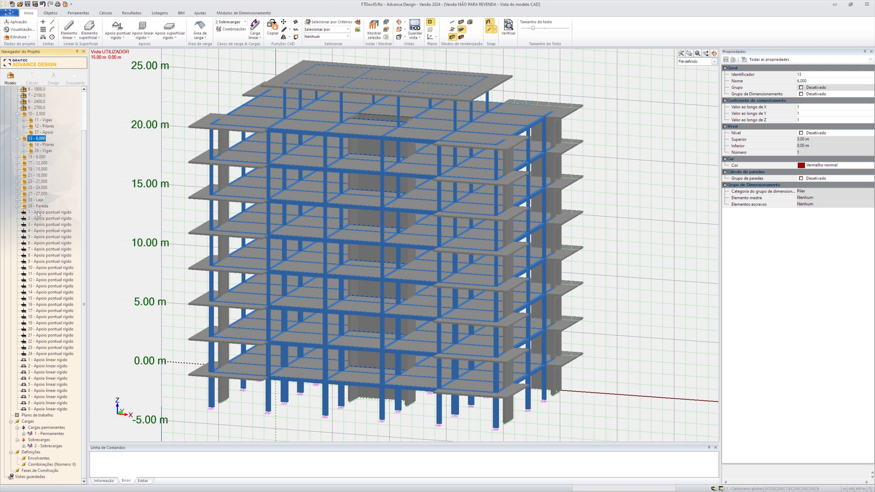
click(18, 194)
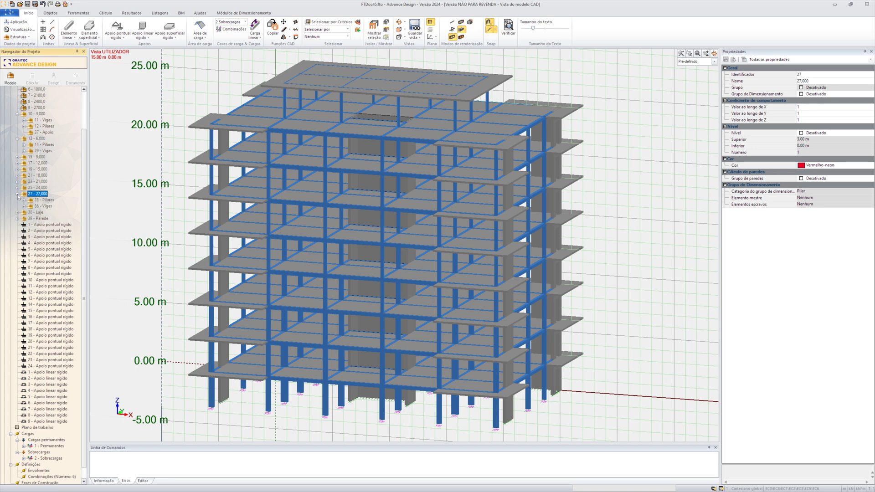
click(24, 201)
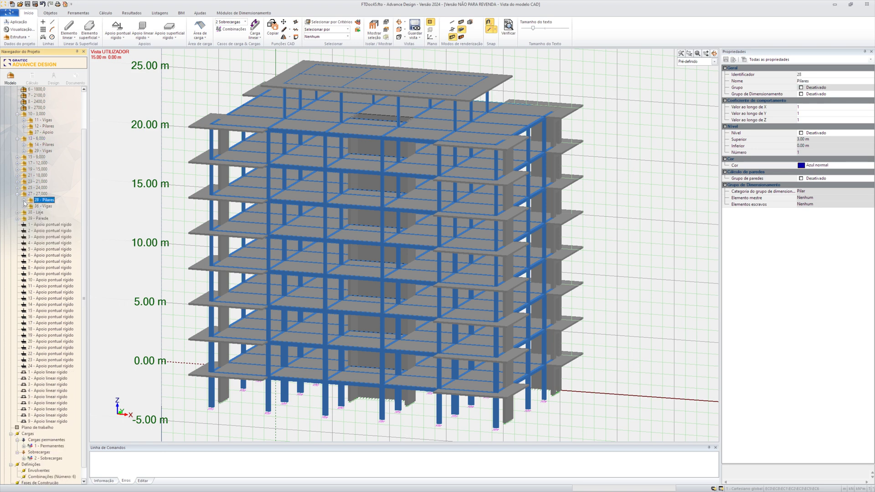
click(17, 114)
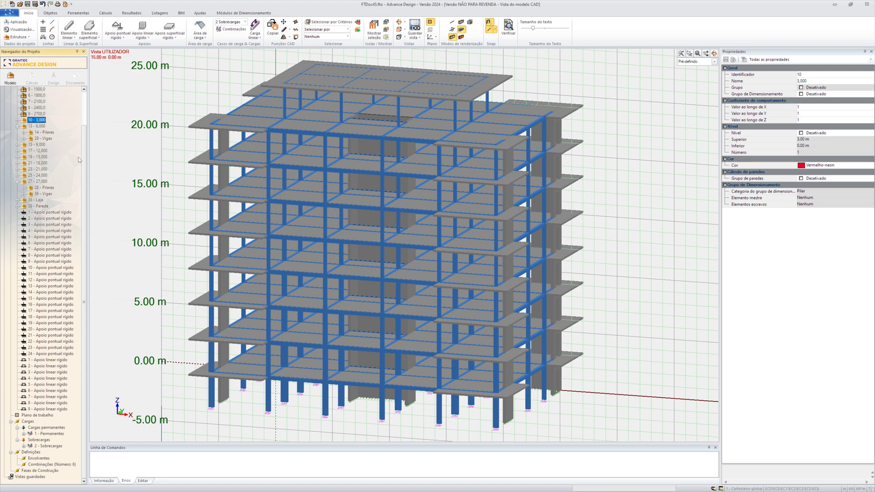
scroll(82, 132, up, 2)
click(36, 102)
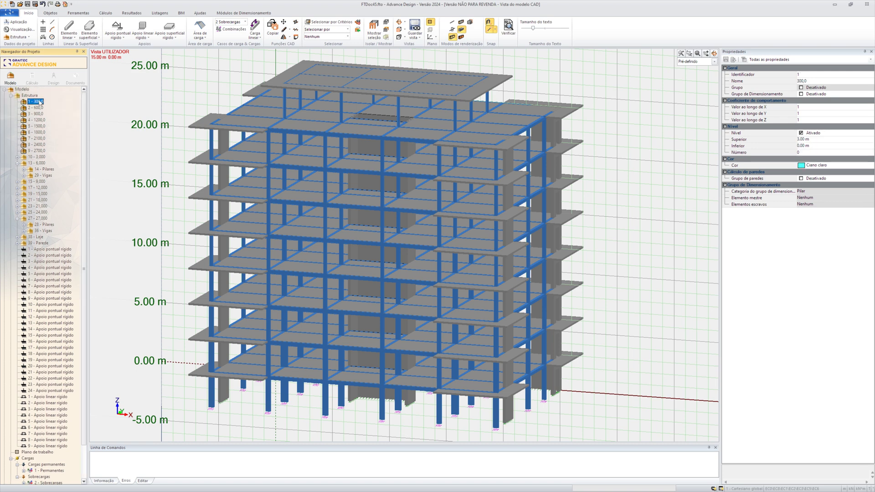
Step: Isolate the 3,000 level system so that only its beams and columns are displayed
click(37, 157)
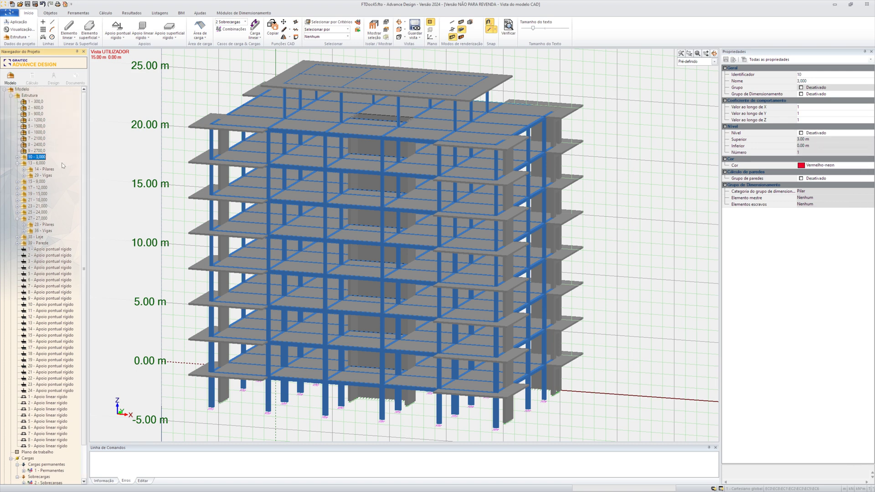
right_click(44, 159)
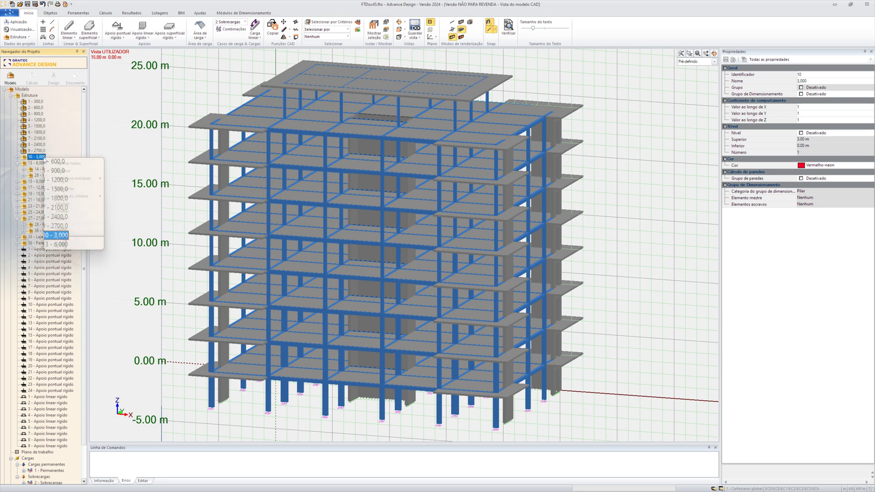
click(78, 221)
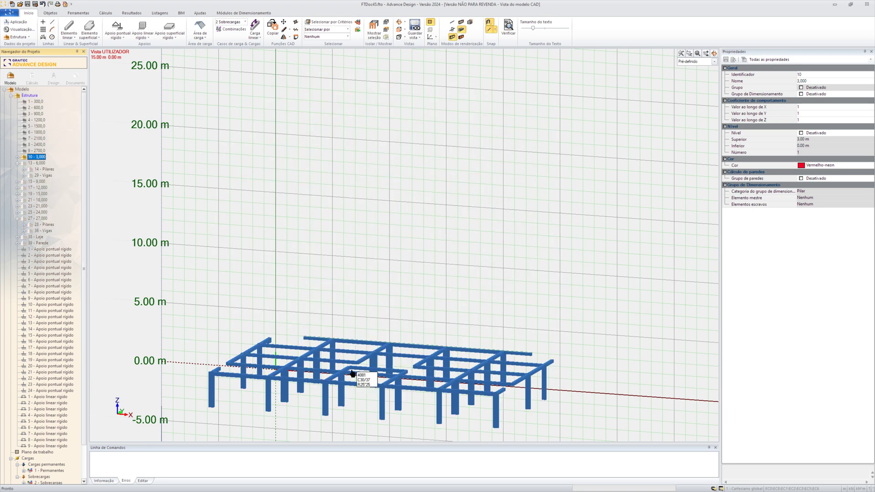
middle_drag(248, 303, 252, 178)
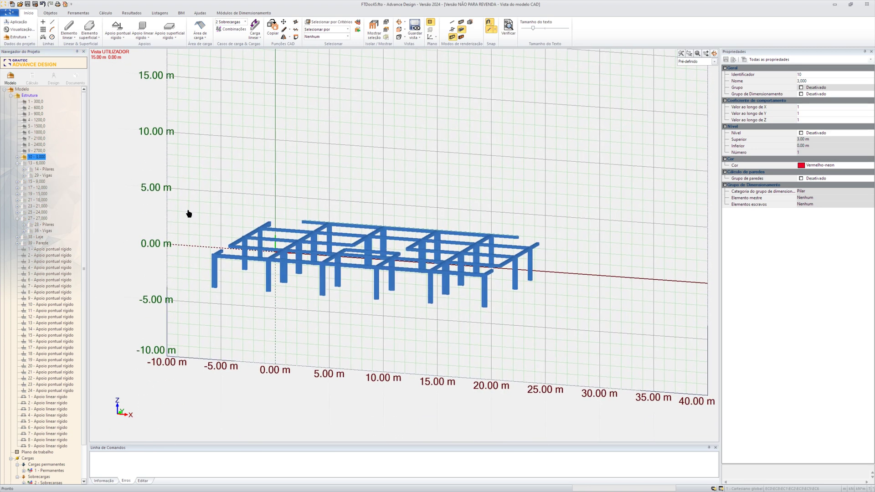
Step: Try to assign the displayed 3,000 level beams and columns to a construction phase
drag(174, 189, 607, 348)
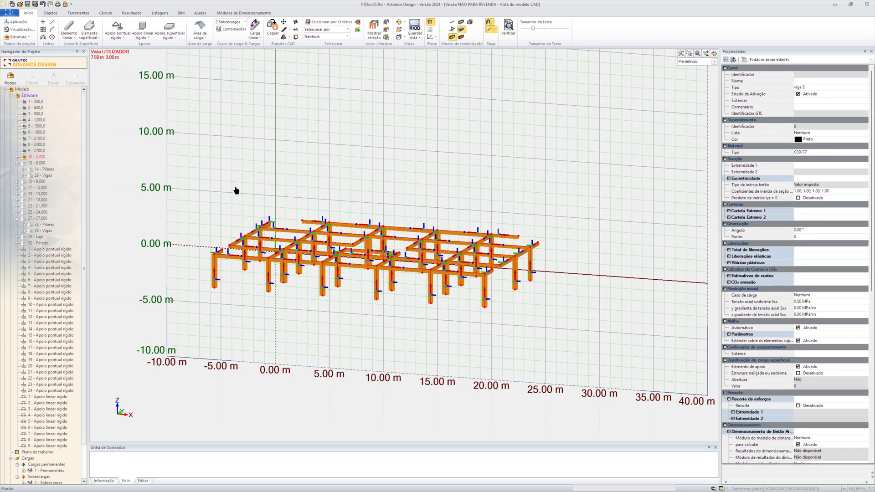
right_click(234, 189)
click(262, 295)
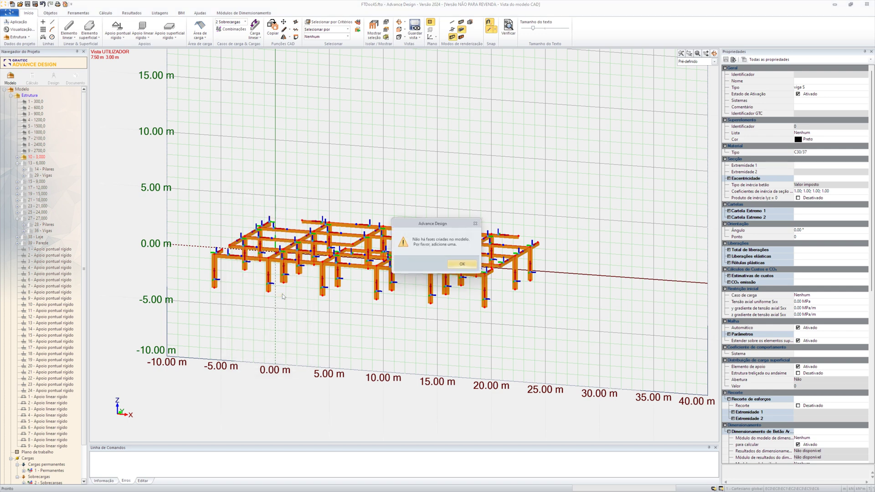
click(463, 266)
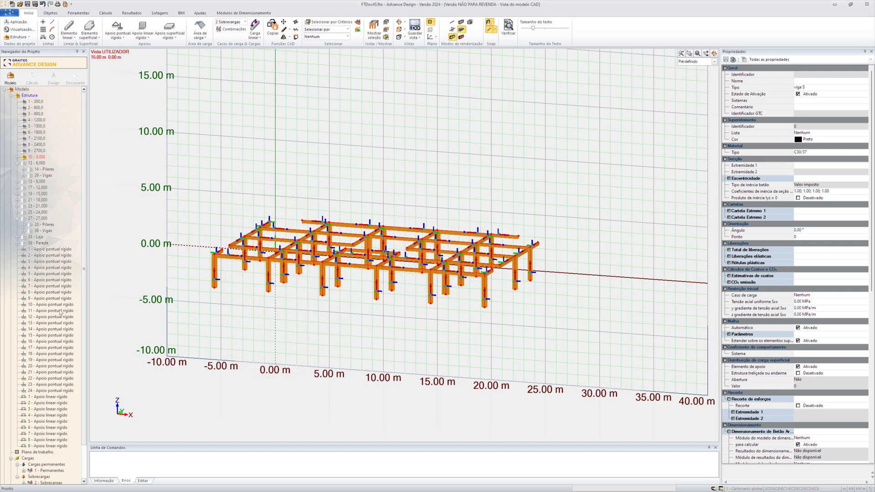
Step: Add a construction phase and assign all displayed 3,000 level beams and columns to it with Adicionar and Fase selecionada
scroll(78, 319, down, 2)
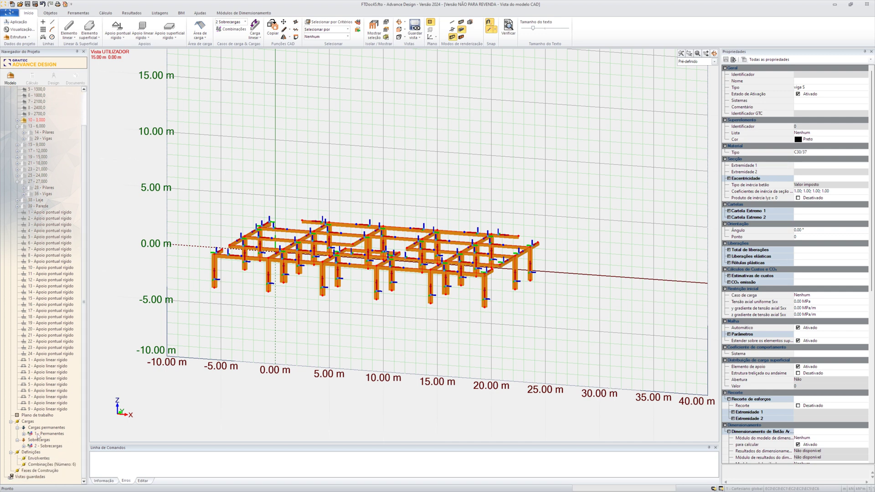
click(39, 471)
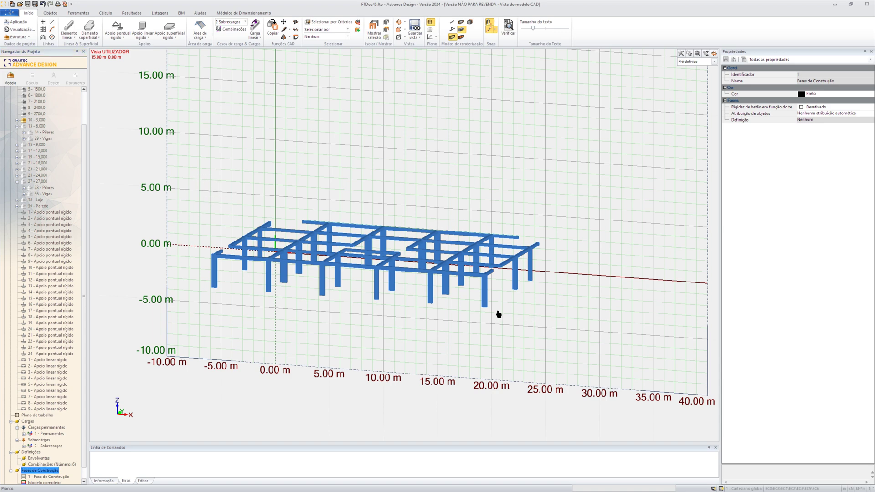
drag(191, 196, 582, 336)
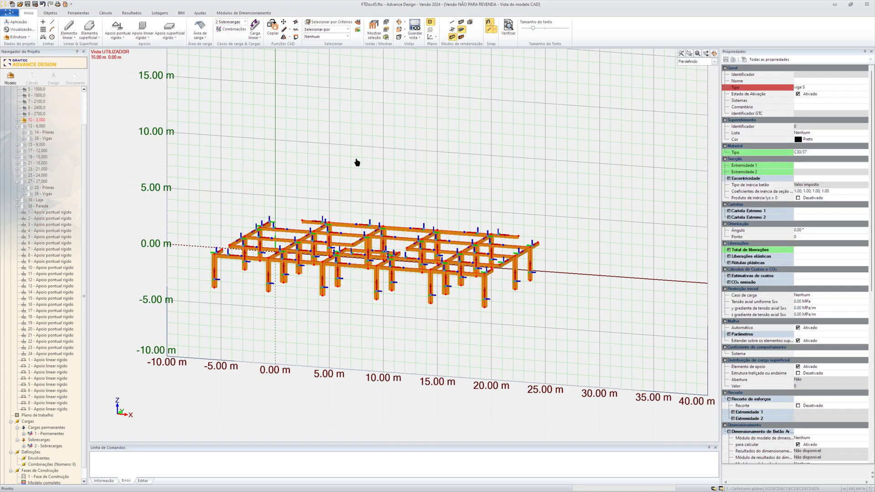
right_click(345, 133)
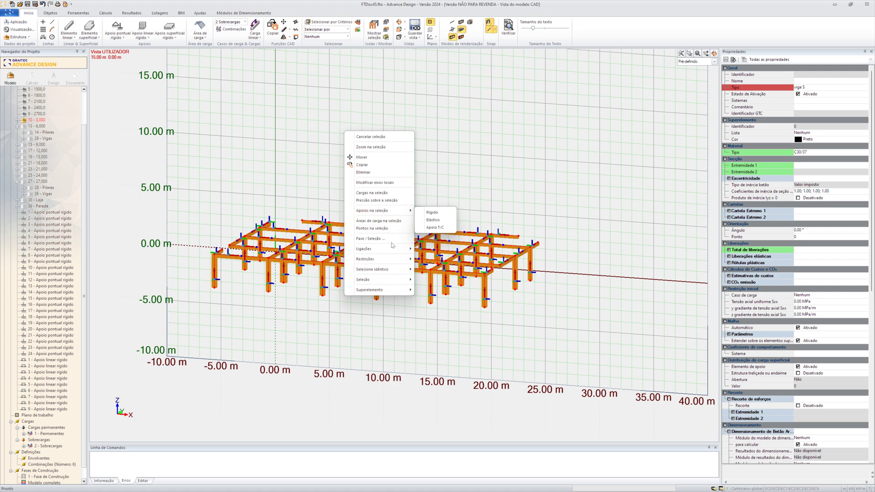
click(392, 242)
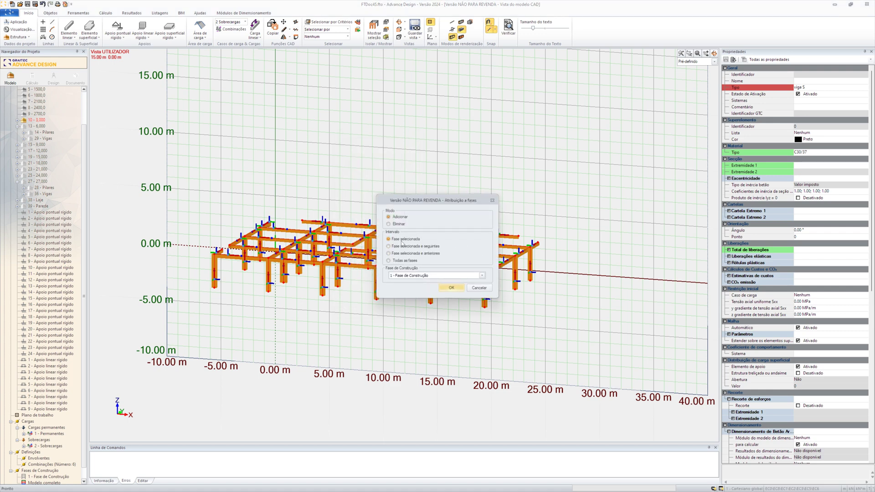
click(451, 288)
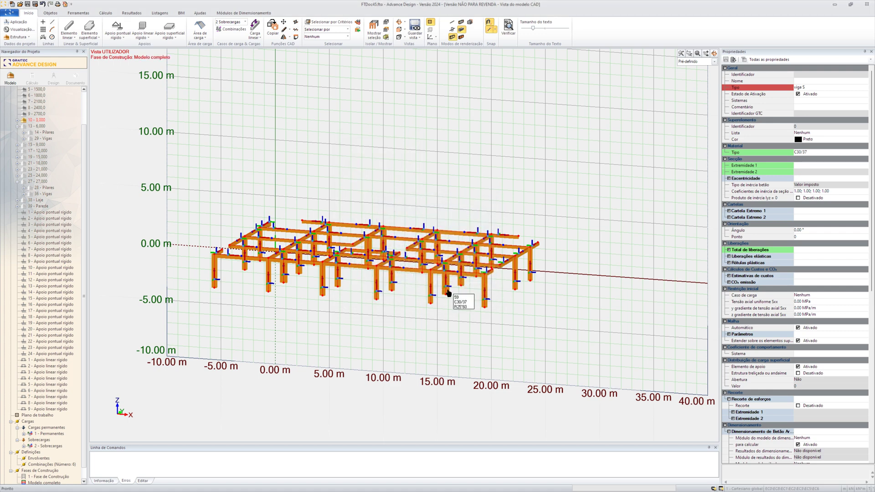
Step: Activate construction phase 1 and turn the display of all structure systems back on
click(199, 215)
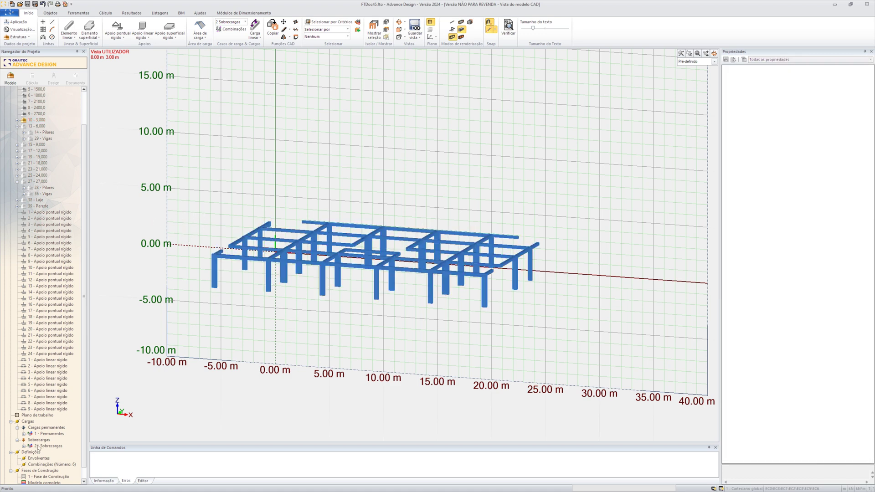
double_click(40, 477)
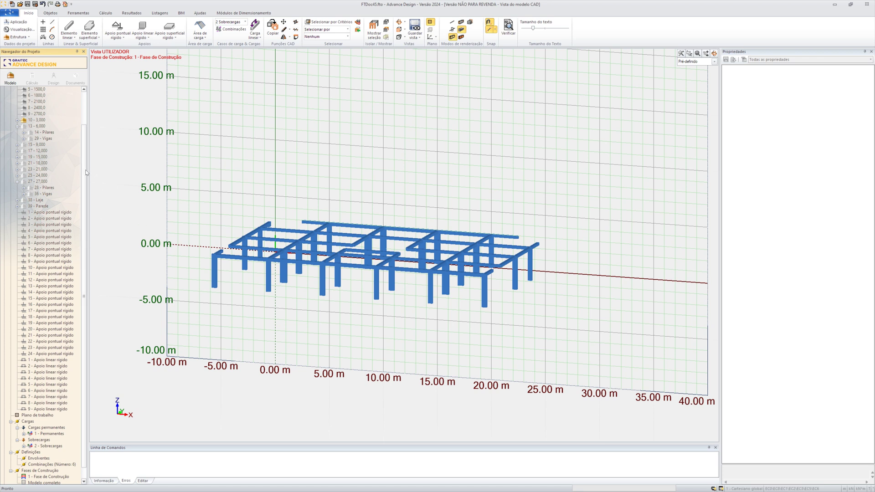
scroll(86, 172, up, 2)
click(30, 96)
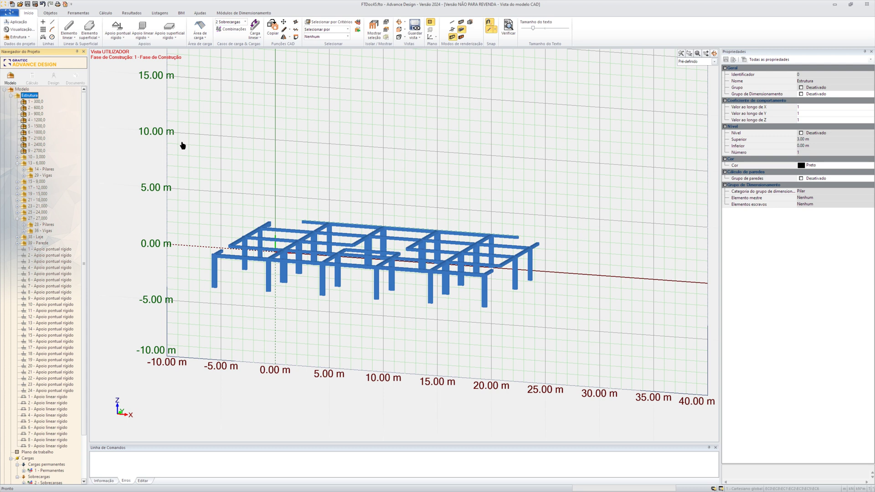
click(36, 157)
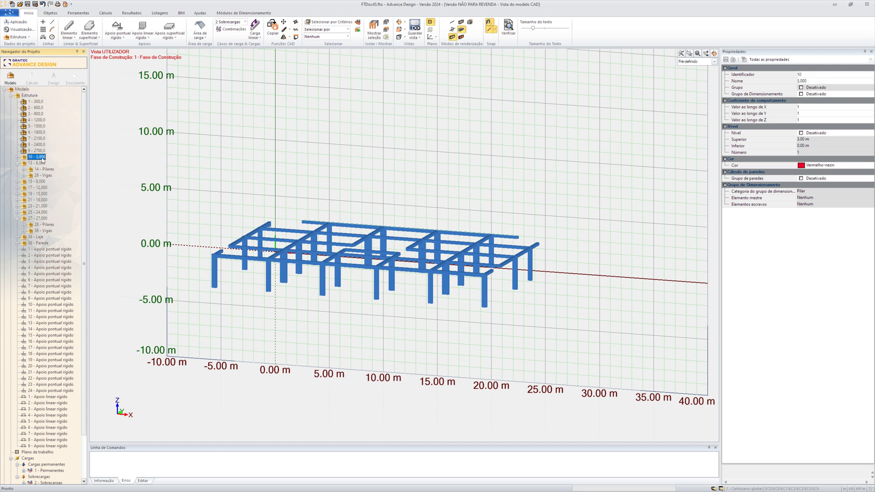
right_click(185, 150)
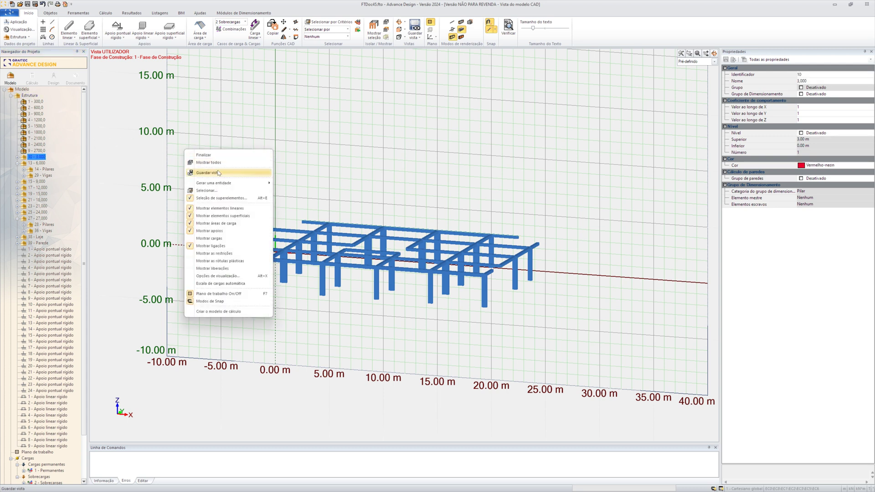
click(219, 162)
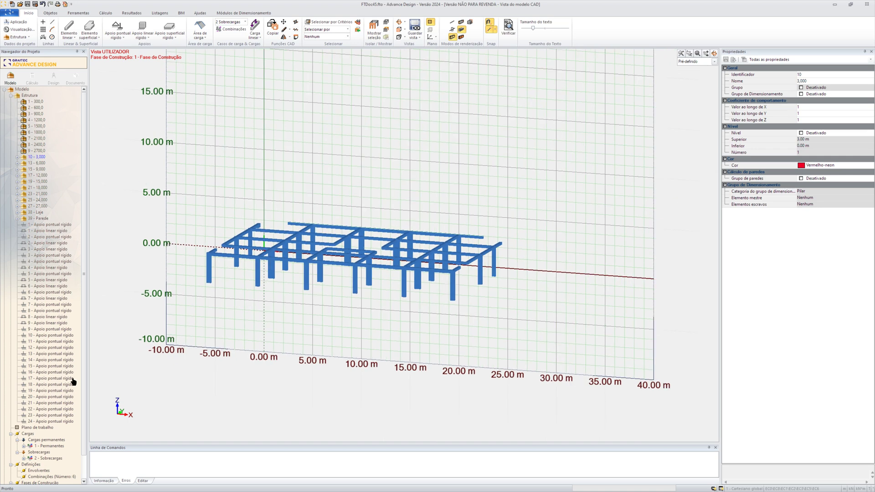
Step: Compare construction phase 1 with Modelo completo, finishing with the complete model as the active phase
scroll(59, 468, down, 1)
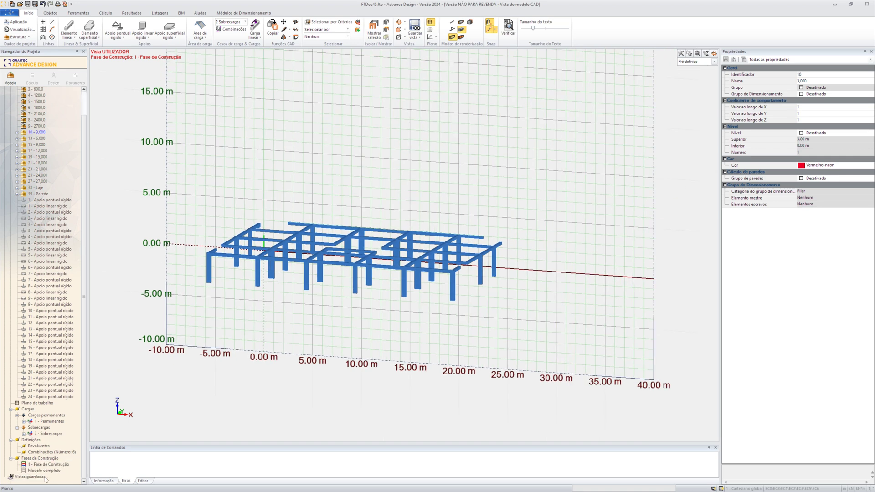
click(57, 466)
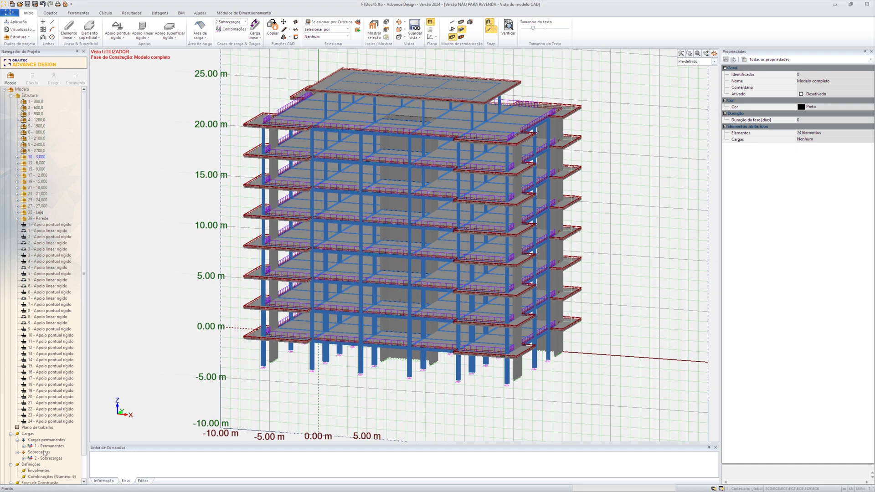
scroll(86, 433, down, 1)
click(50, 481)
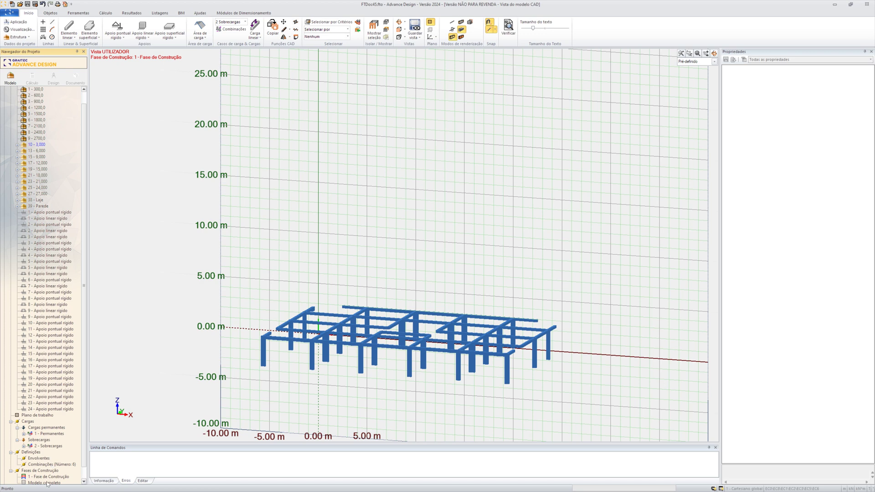
click(47, 483)
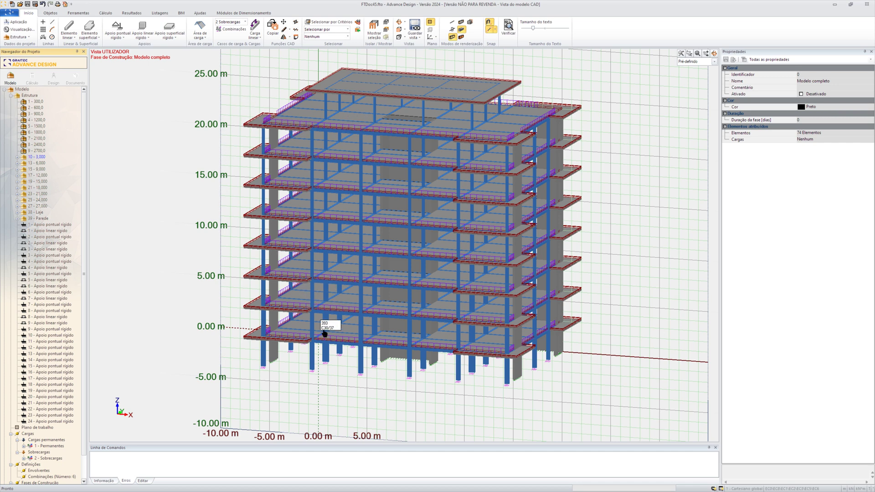
Step: Examine the properties of the lowest floor slab and clear the selection
click(39, 102)
click(498, 344)
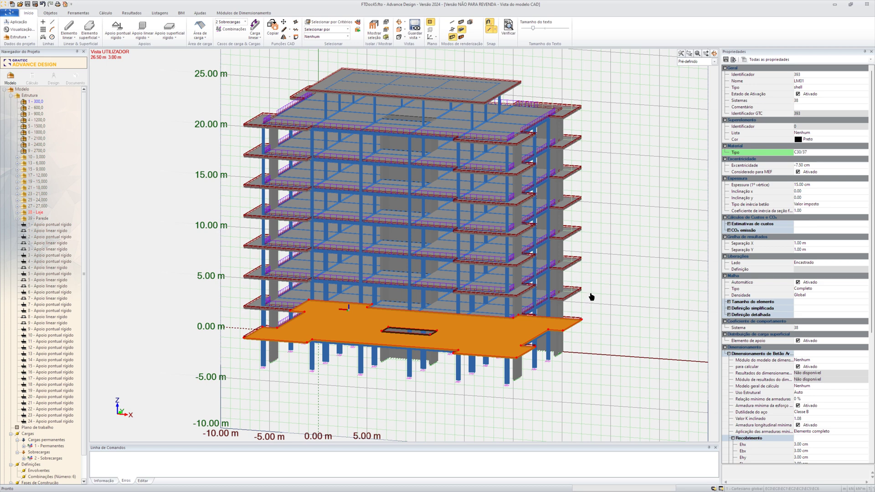
key(Escape)
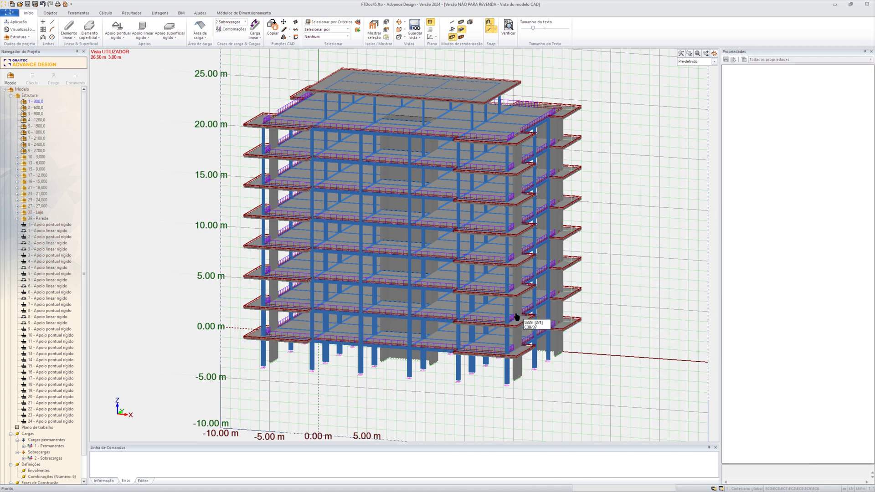
Step: Compare the level properties of the 300,0 and 3,000 systems in the structure
click(36, 102)
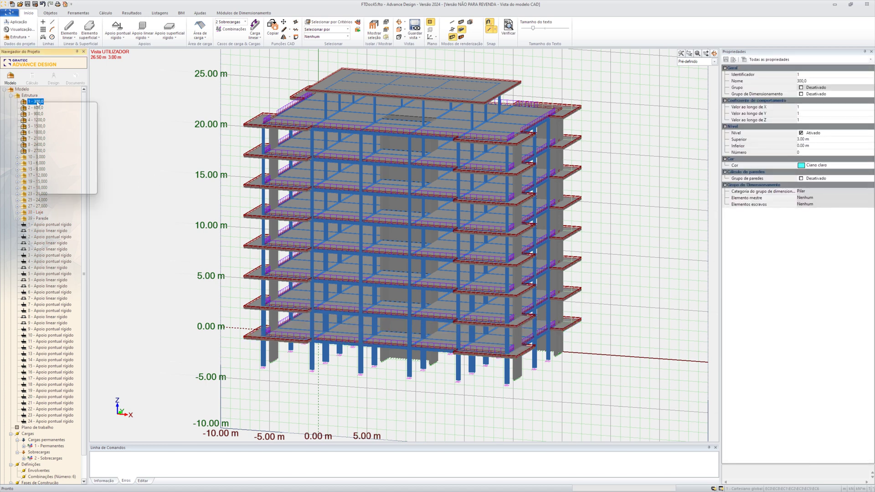
right_click(39, 104)
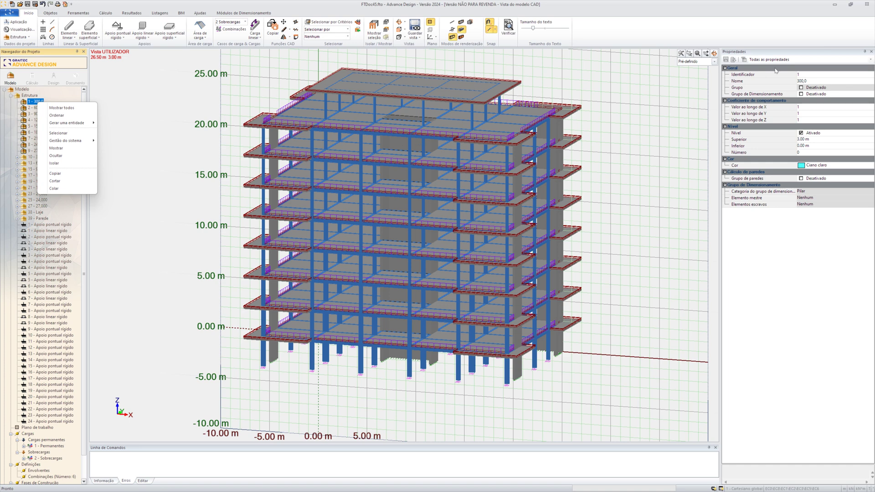
click(819, 39)
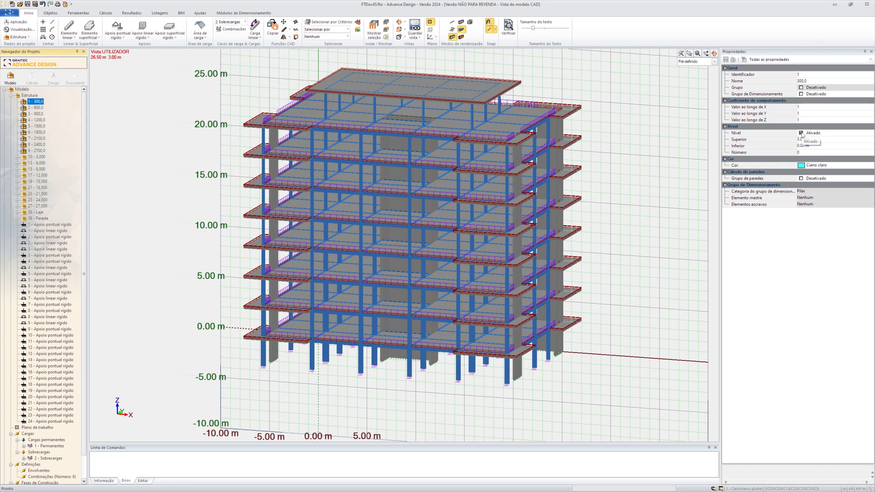
click(37, 157)
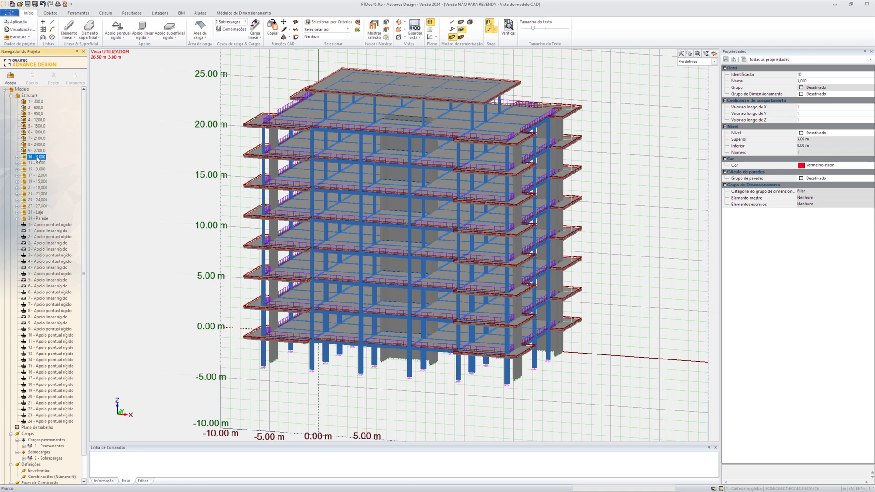
click(53, 101)
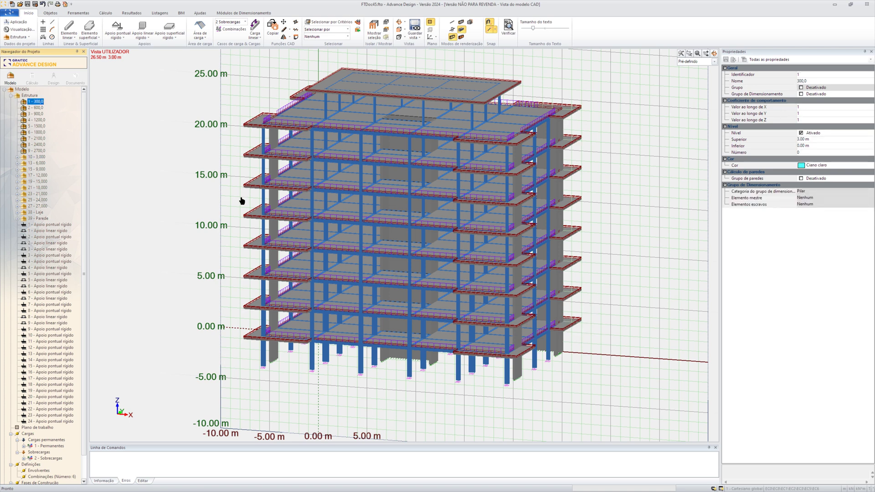
Step: Review the options for creating construction phases, including Geração automática based on the defined levels
click(113, 15)
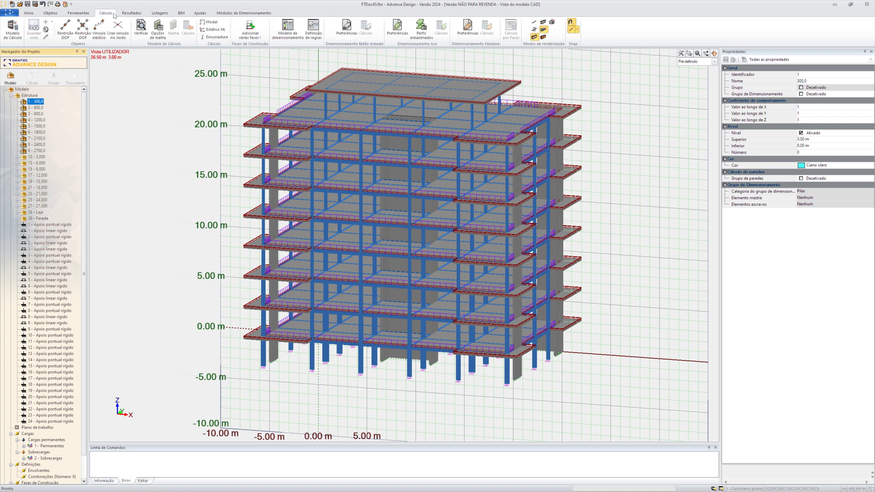
click(258, 36)
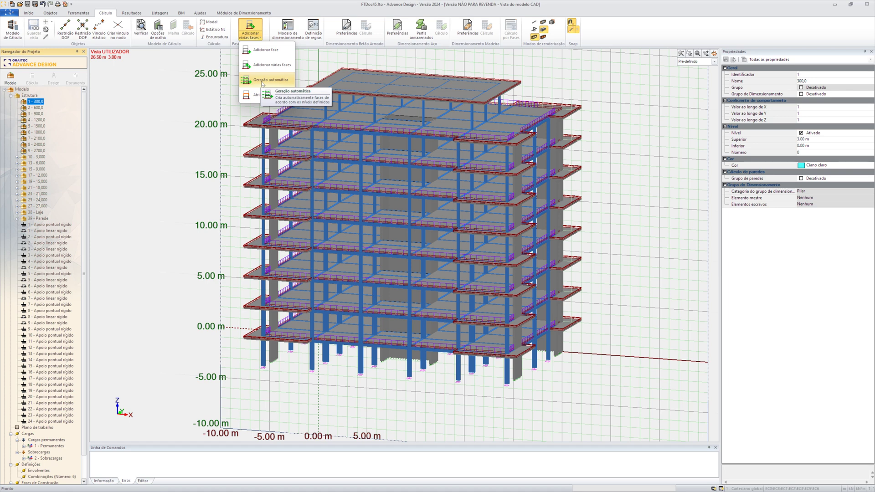
click(139, 111)
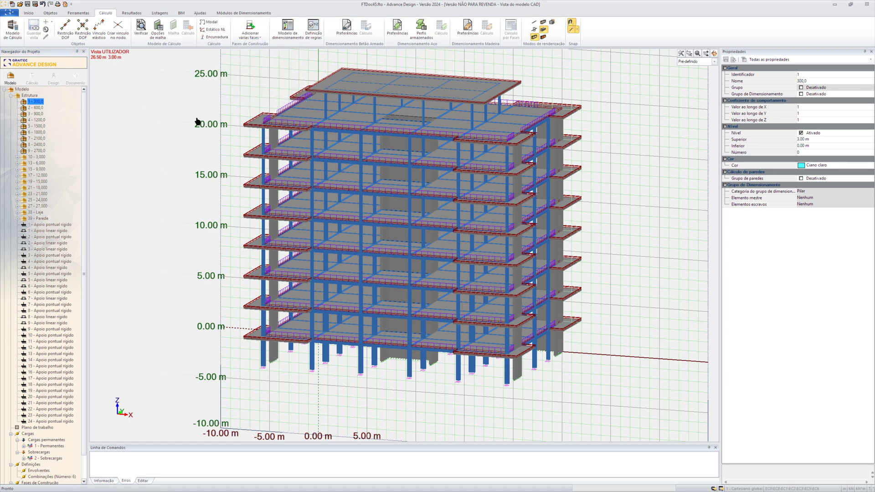
key(alt+Tab)
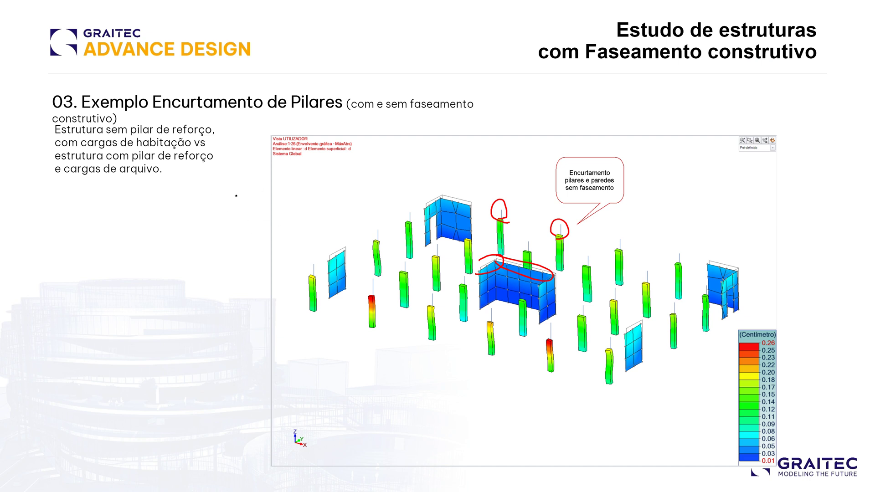
key(alt+Tab)
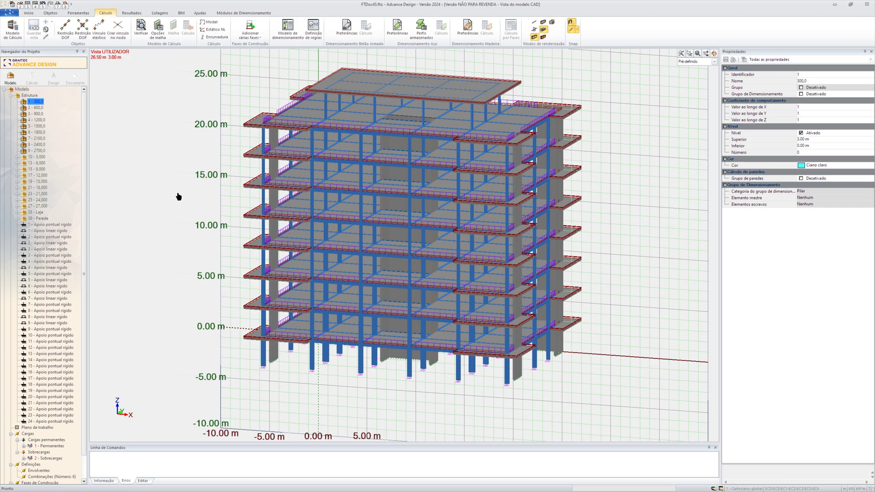
key(alt+Tab)
key(Left)
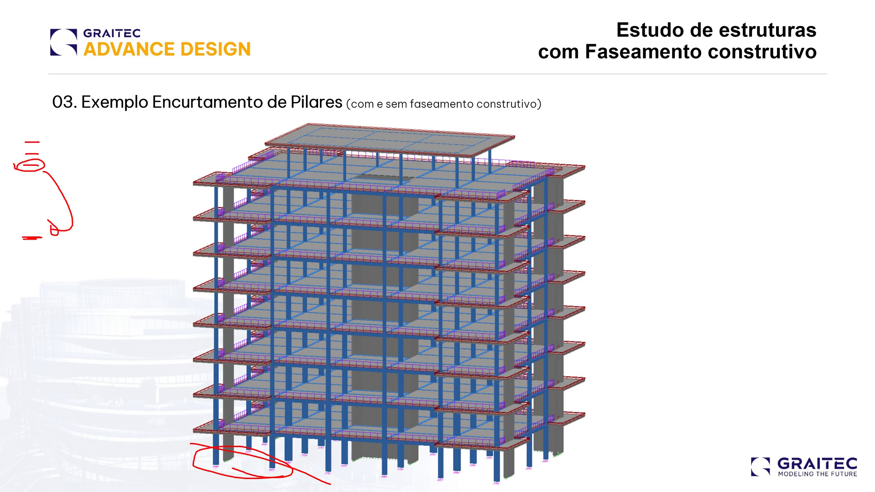